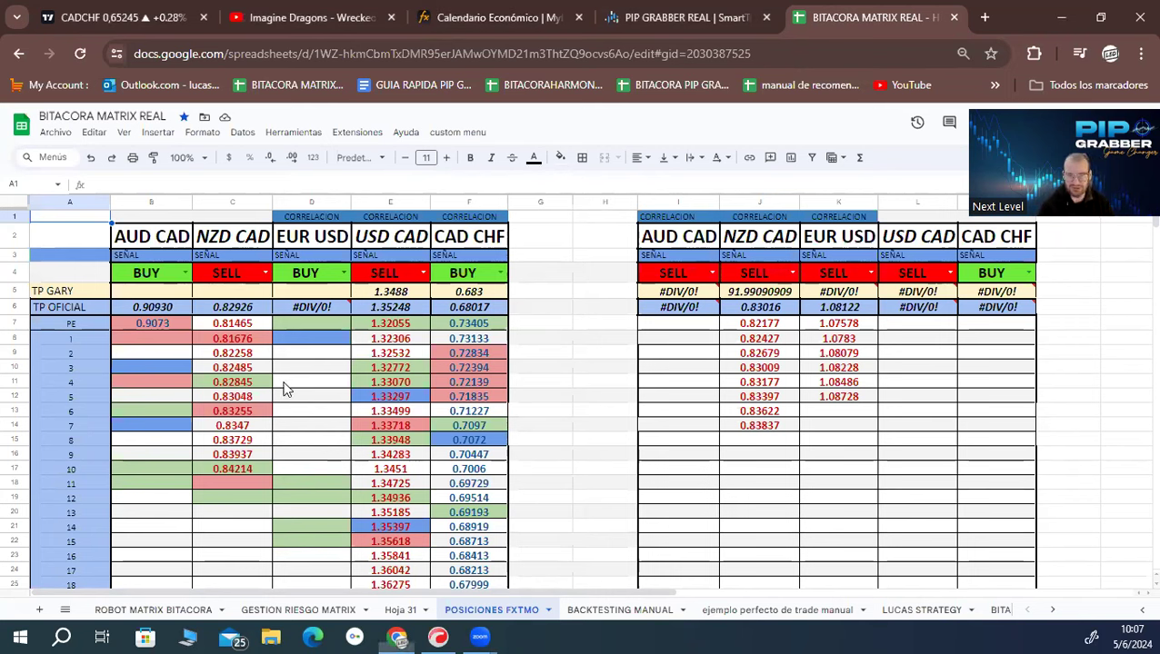
Step: Set the first block's AUD CAD entry price (PE) to 0.90885 and its signal to SELL
click(316, 418)
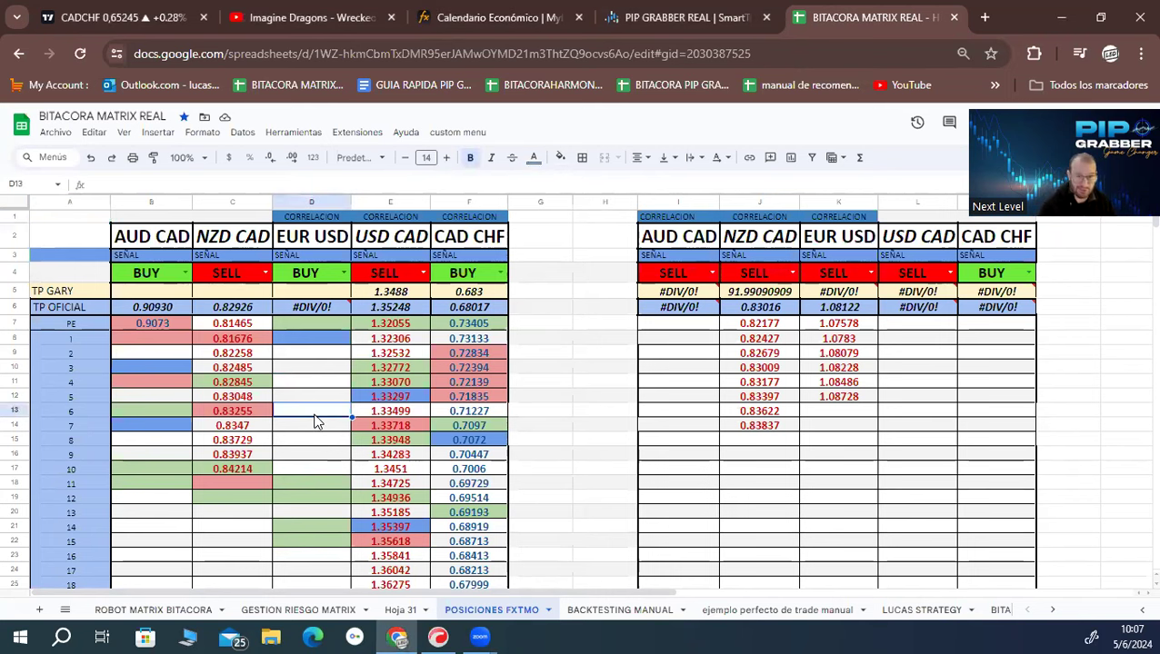
click(163, 329)
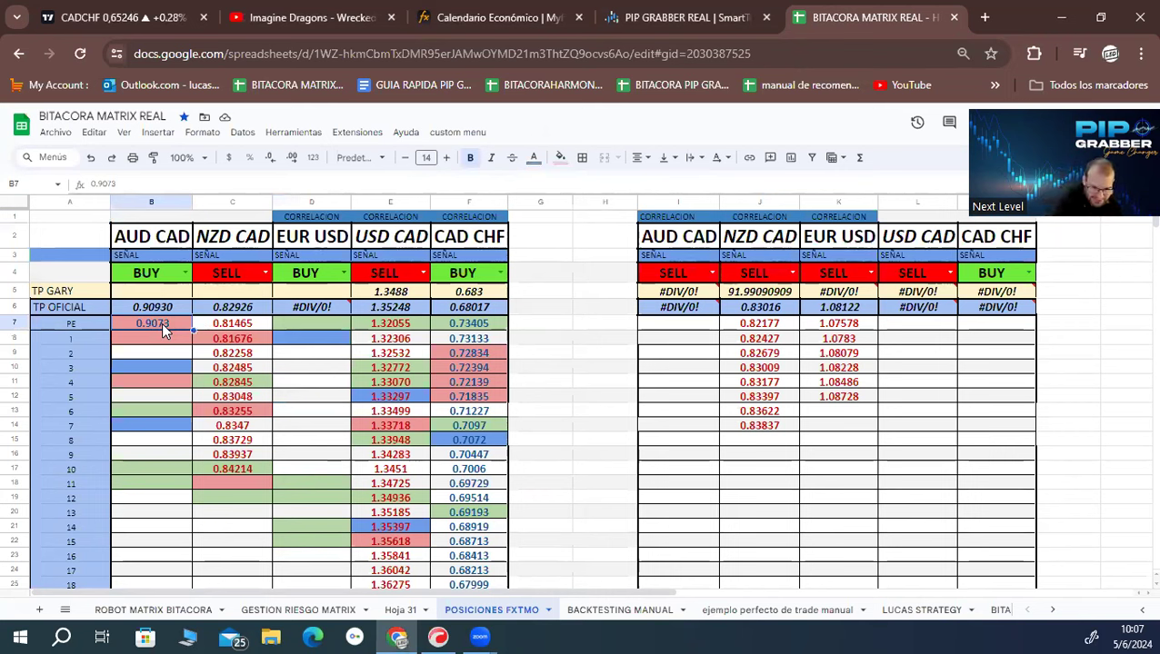
text(0.90885)
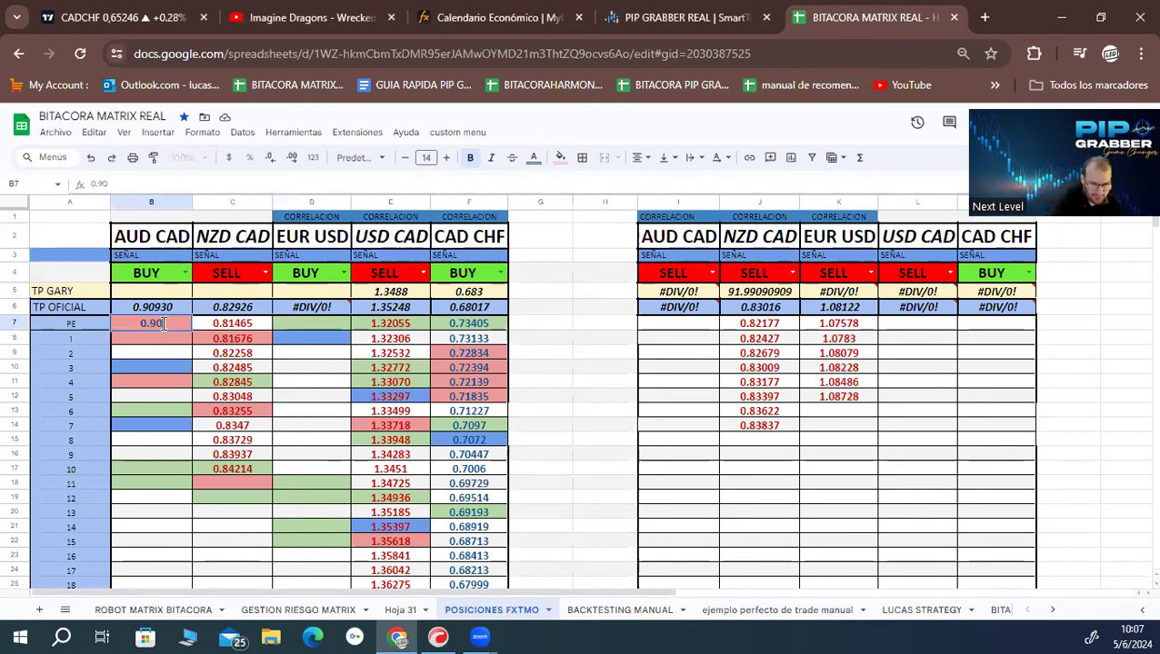
key(Return)
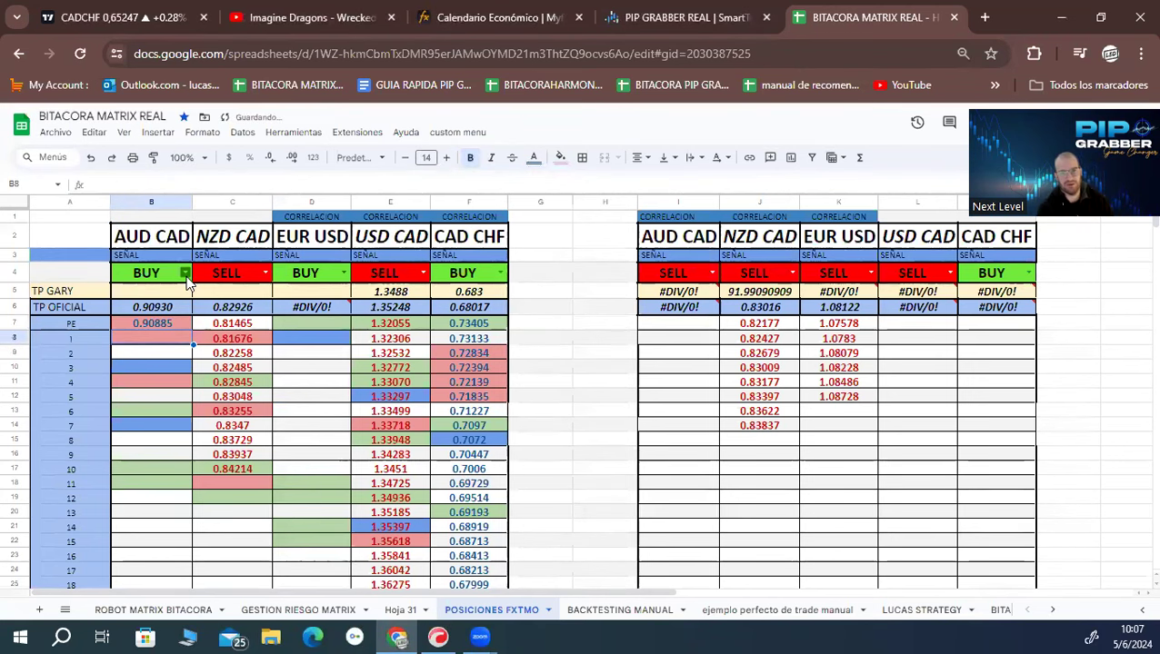
click(185, 272)
click(138, 305)
Step: Set the first block's EUR USD signal to SELL and enter 1.08779 as its entry price (PE)
click(325, 357)
click(311, 327)
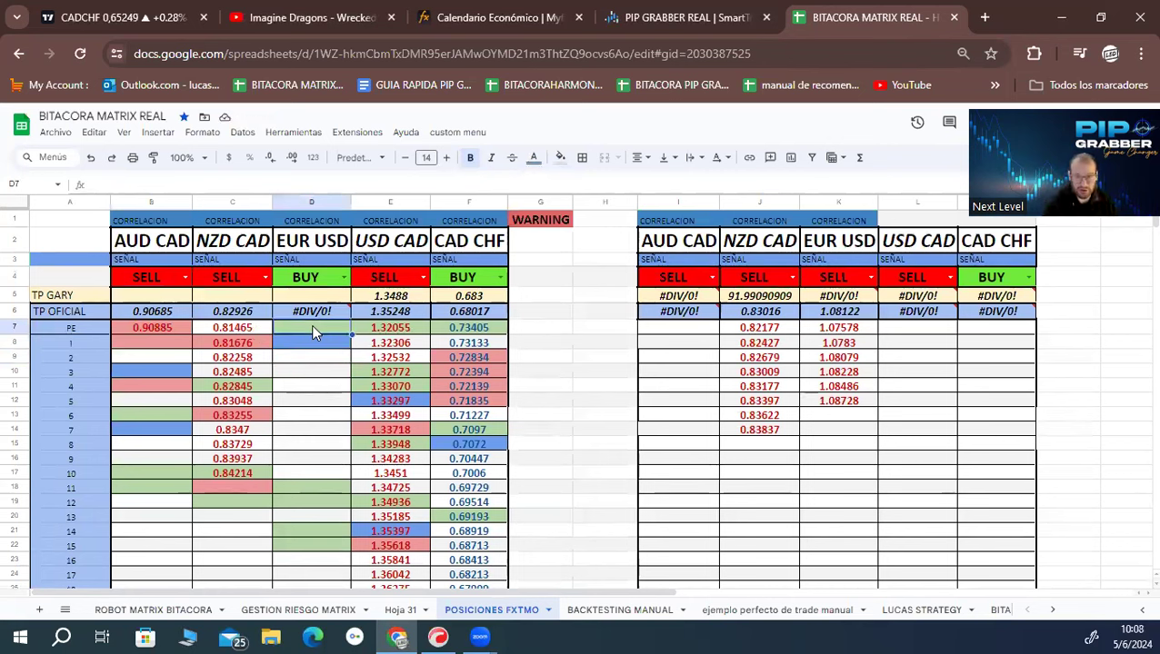
click(345, 277)
click(311, 314)
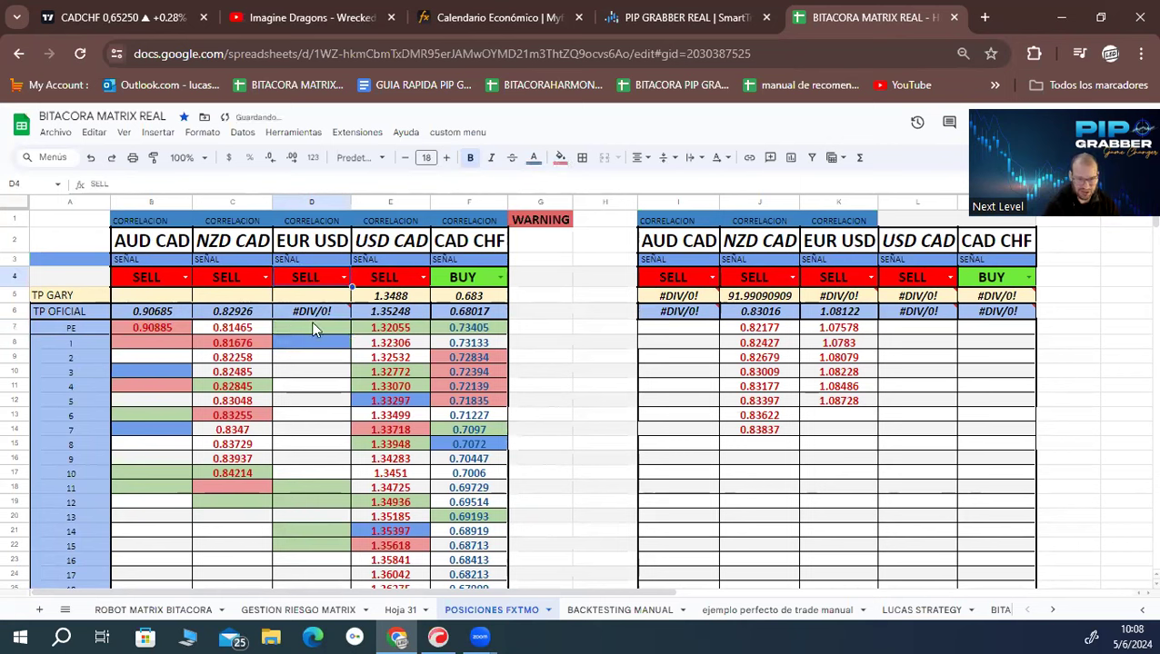
click(313, 330)
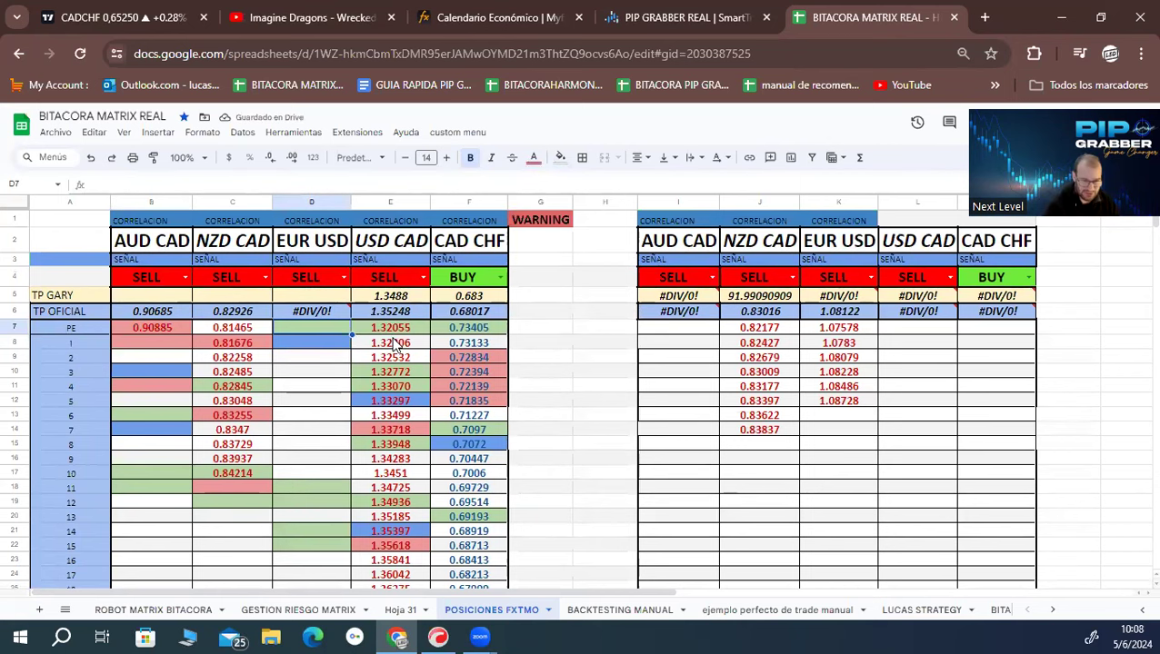
text(1.08779)
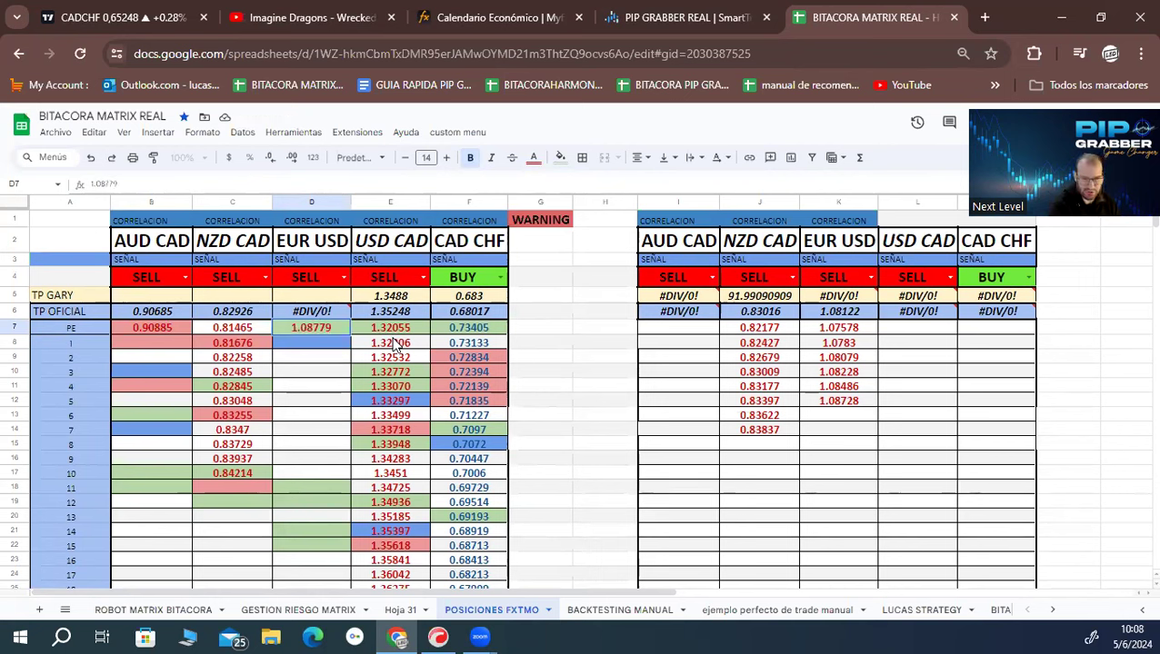
key(Return)
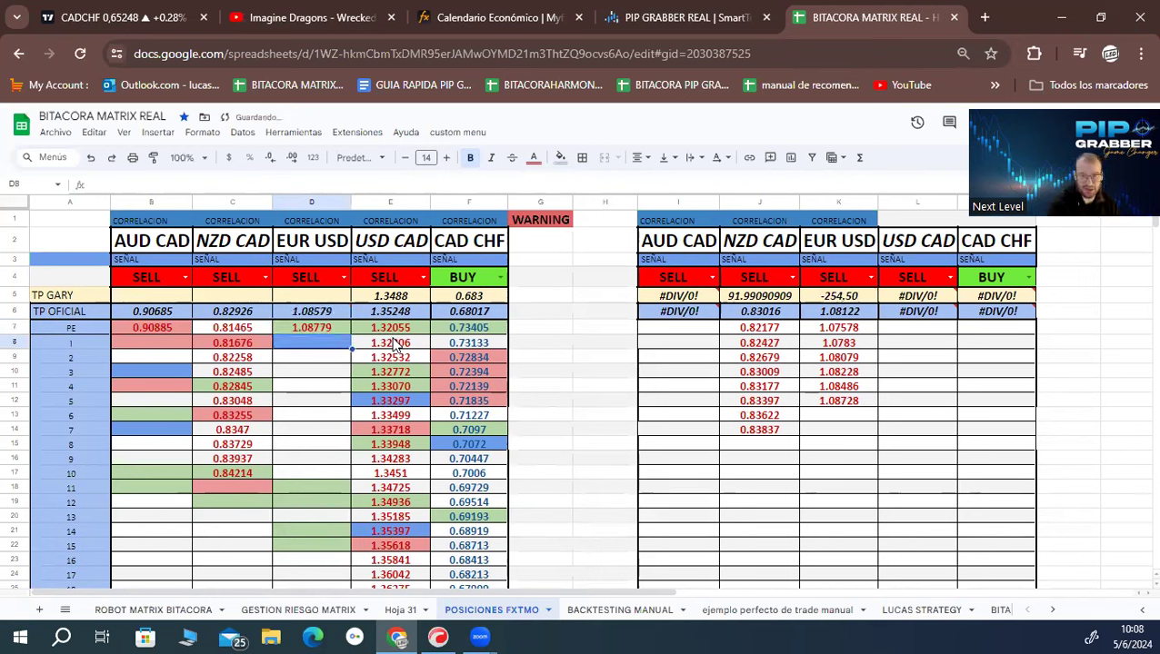
Step: Examine the EUR USD signal, official take profit and entry price alongside the neighbouring pairs in the first block
click(312, 445)
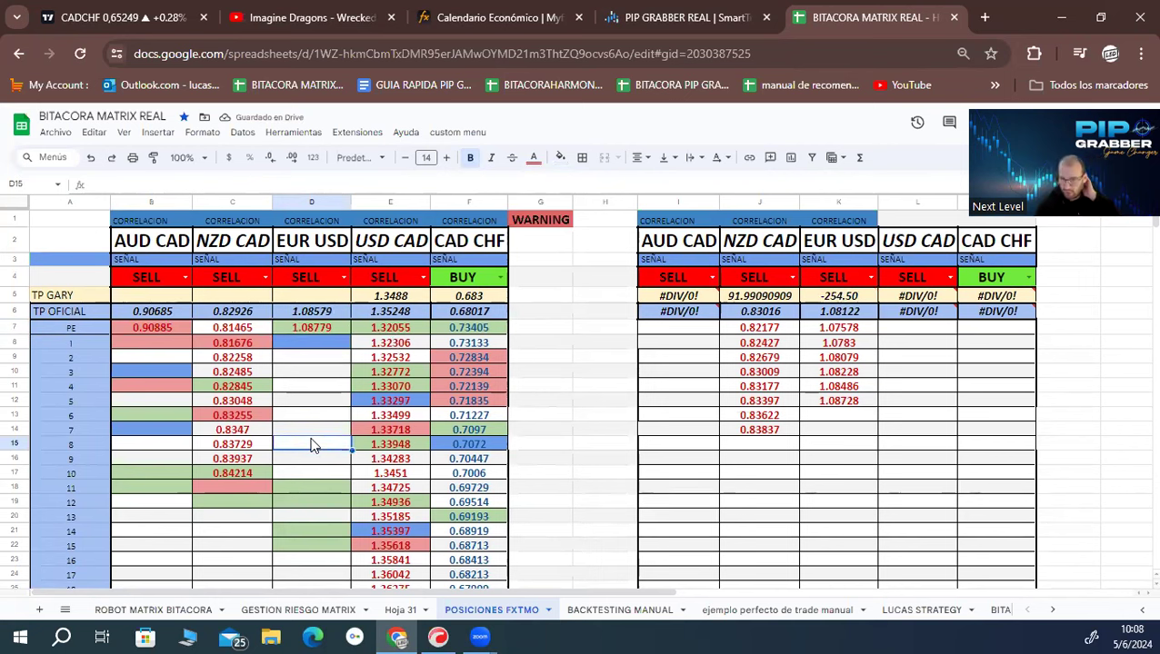
click(318, 277)
key(shift+Right)
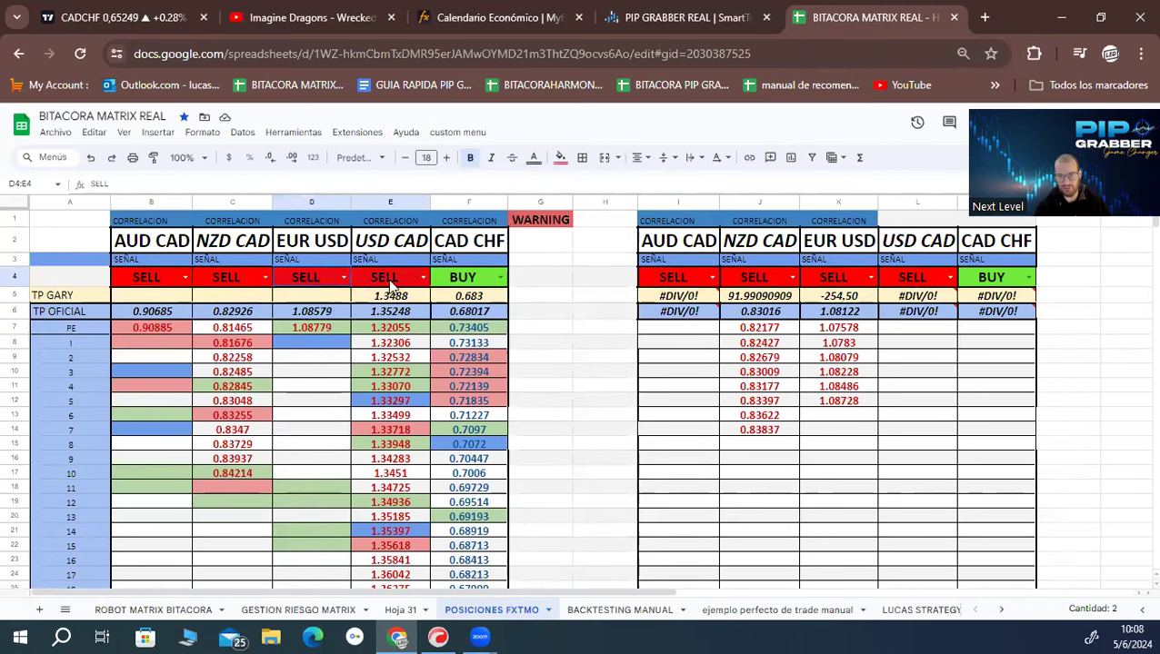
click(315, 340)
click(310, 328)
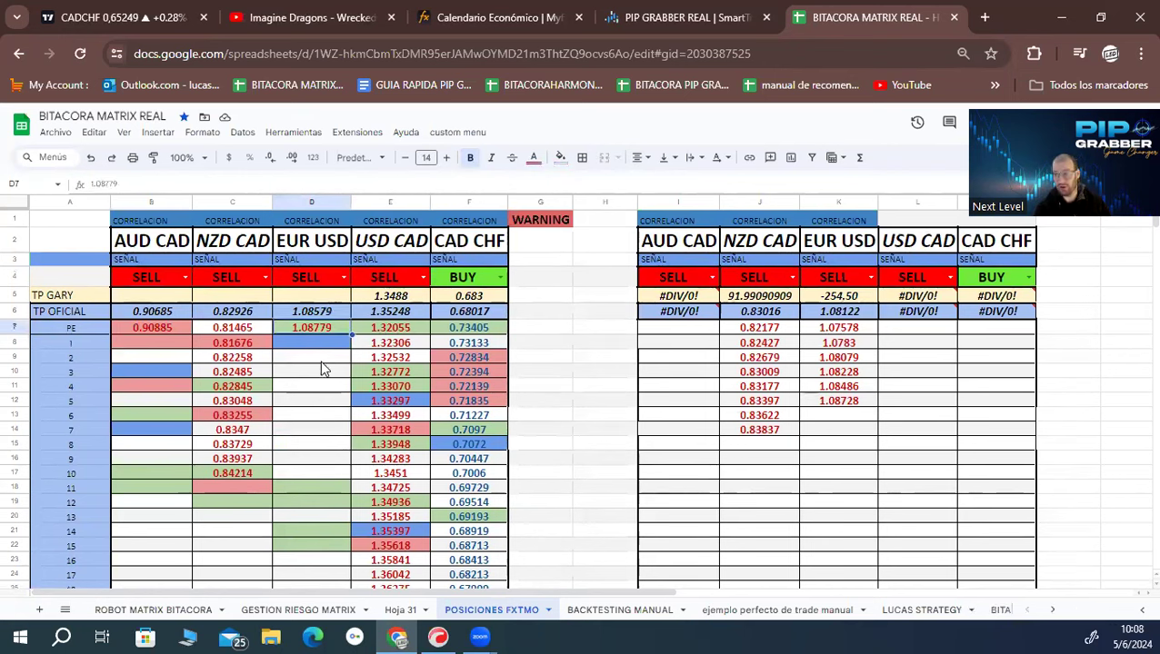
click(312, 317)
click(315, 333)
click(303, 342)
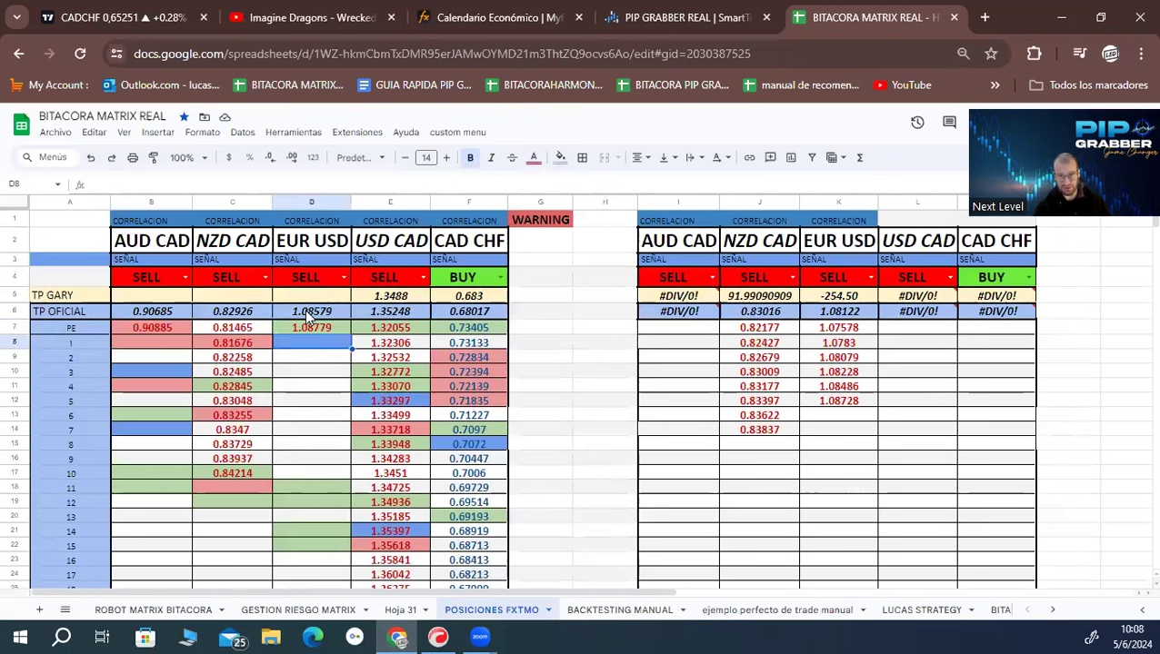
drag(141, 329, 309, 329)
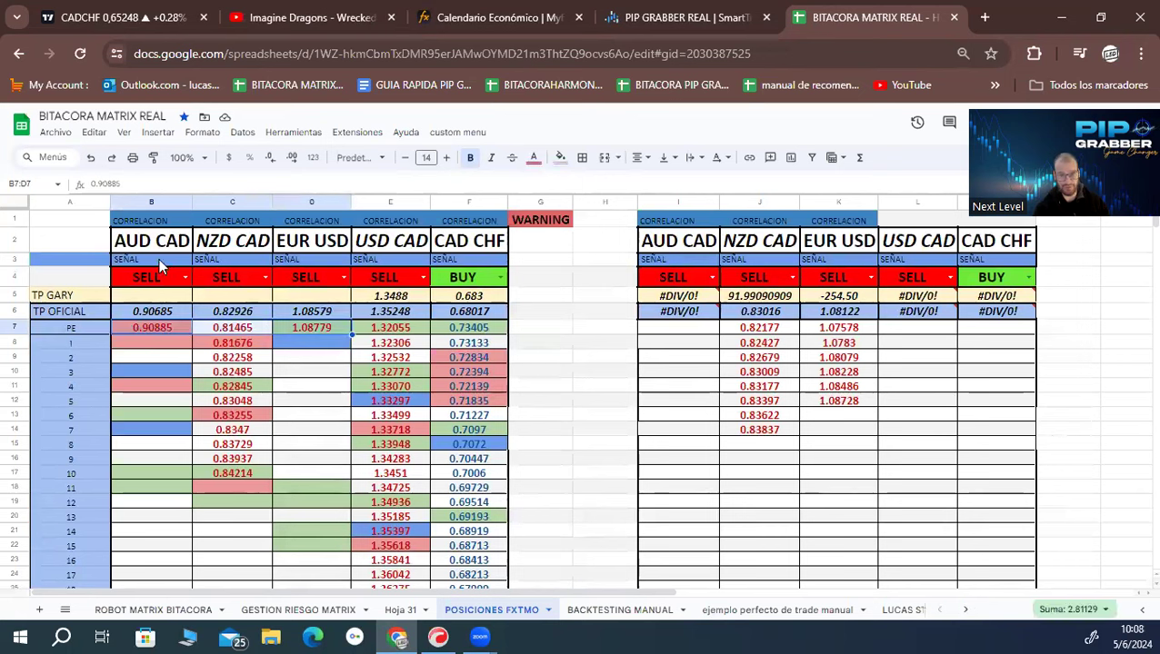
drag(156, 241, 301, 241)
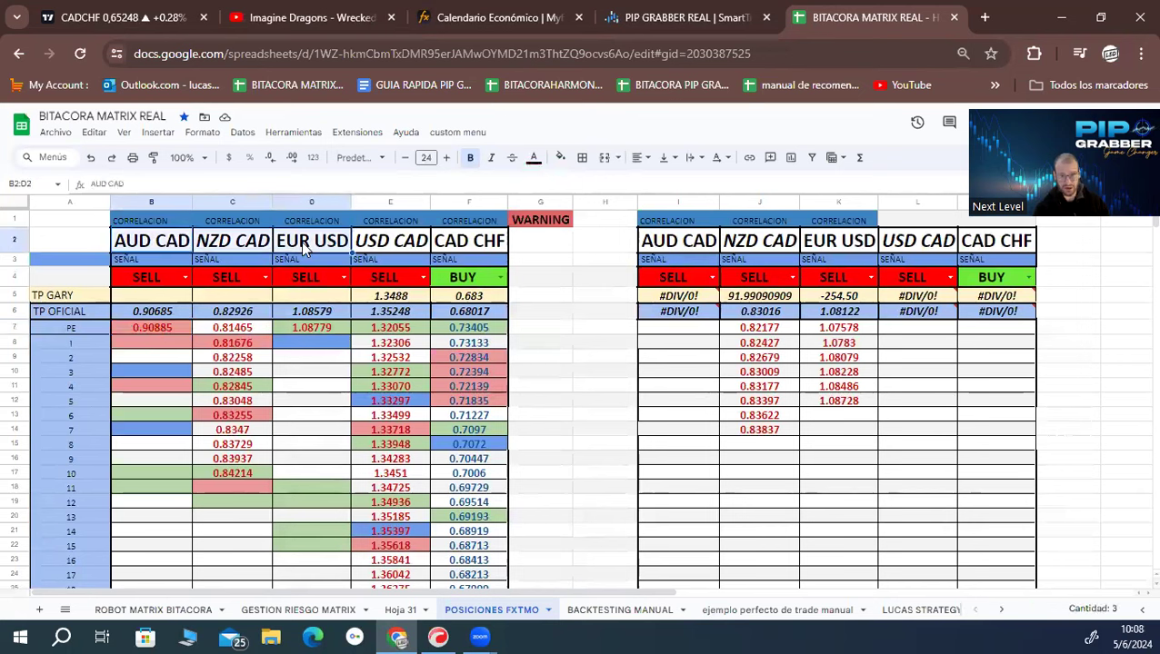
Step: Enter 0.84429 as the level 11 price for NZD CAD in the first block
click(212, 240)
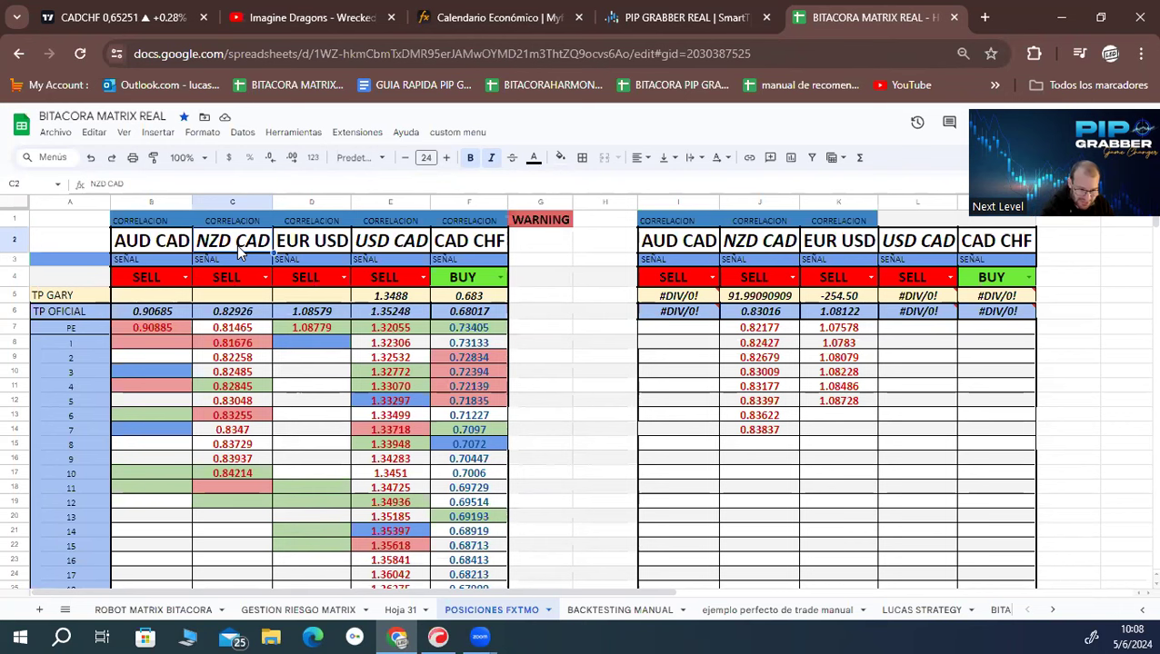
click(236, 485)
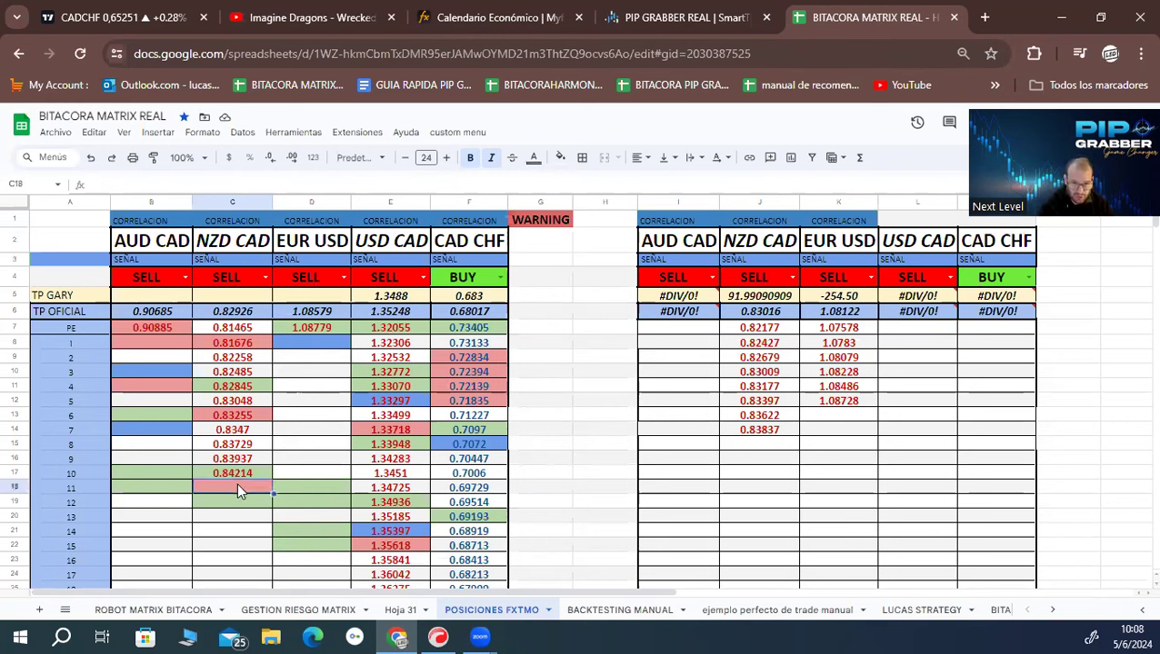
text(0.84429)
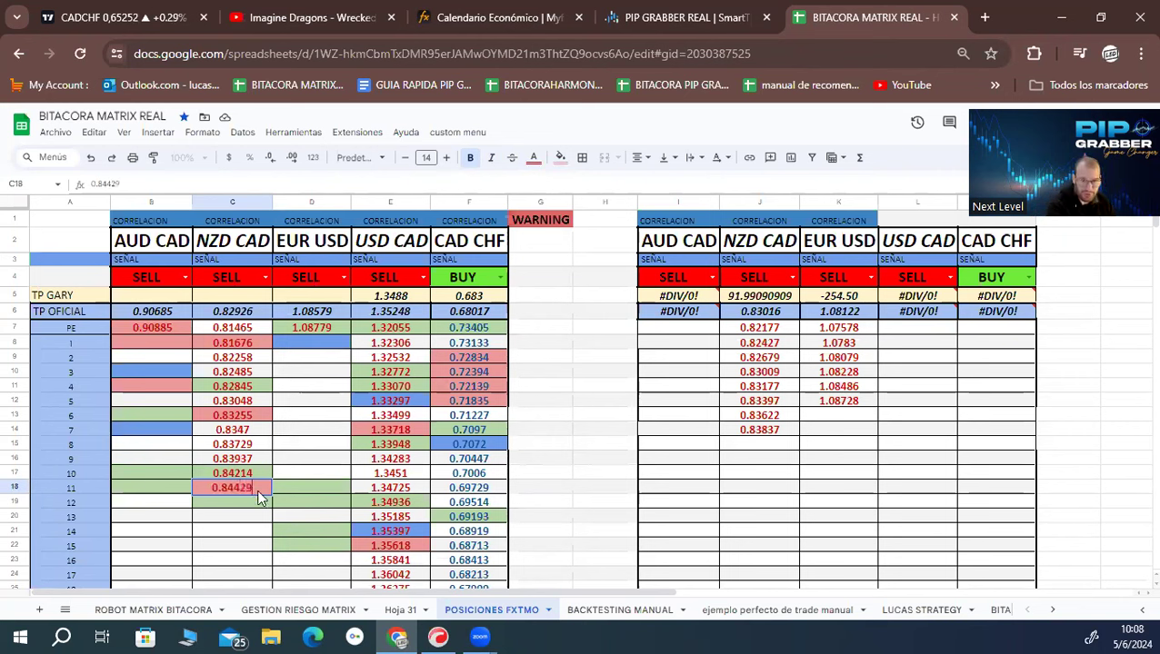
key(Return)
click(258, 493)
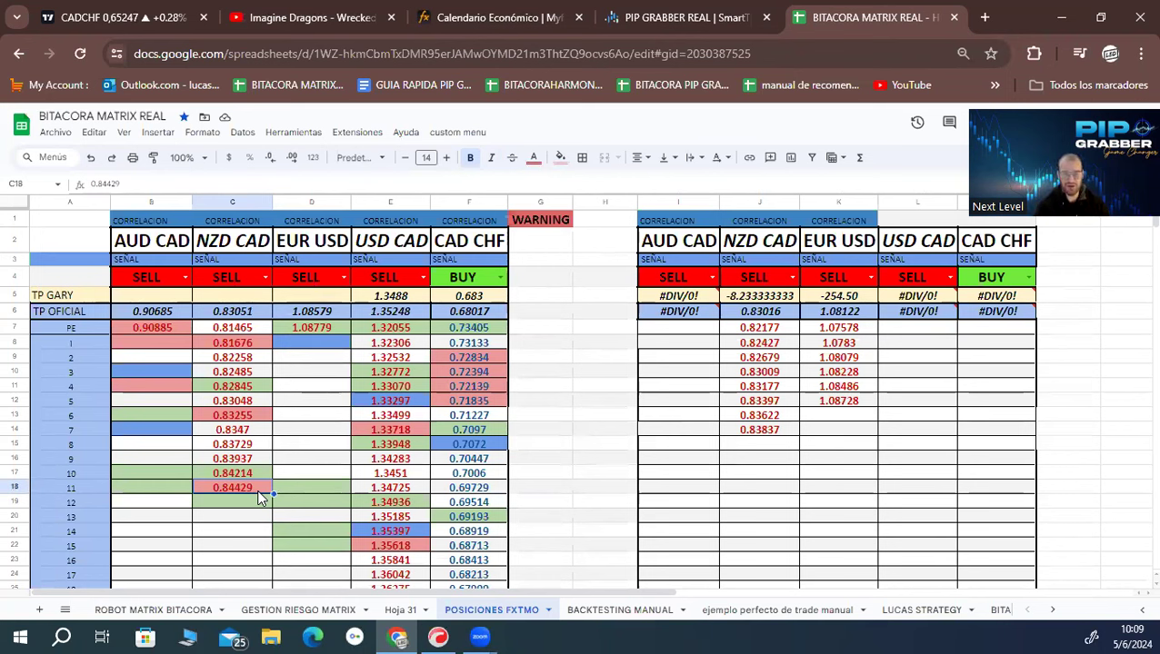
Step: Compare the signals of AUD CAD, NZD CAD, EUR USD and USD CAD across the first block
drag(148, 280, 263, 297)
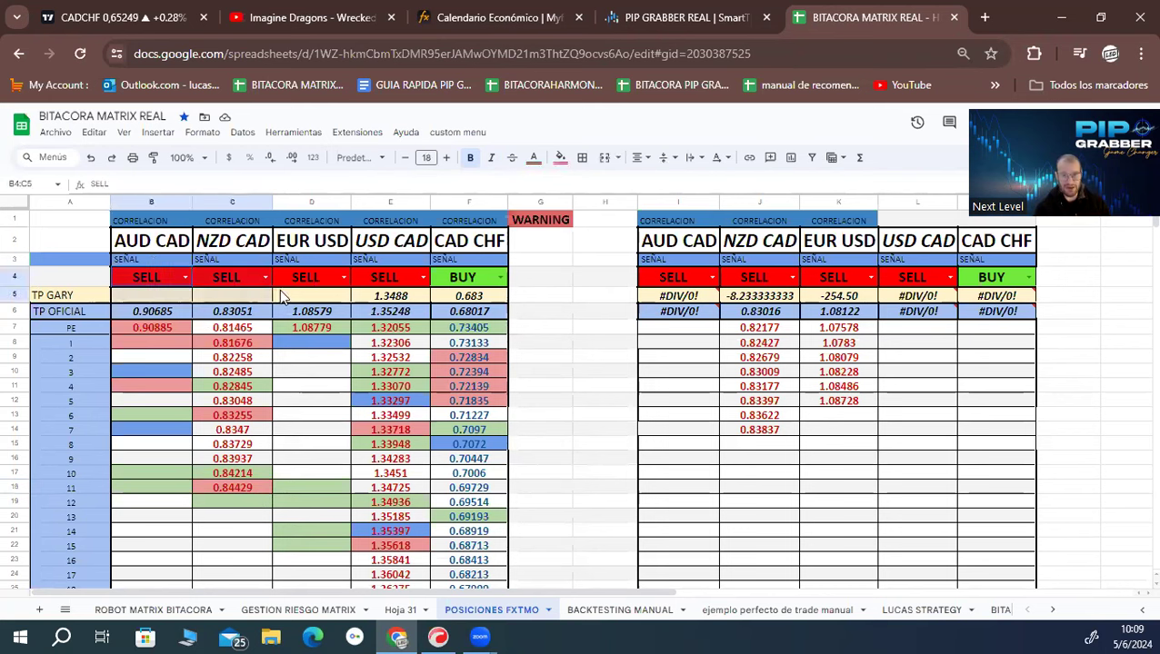
click(143, 281)
drag(142, 282, 389, 287)
click(391, 286)
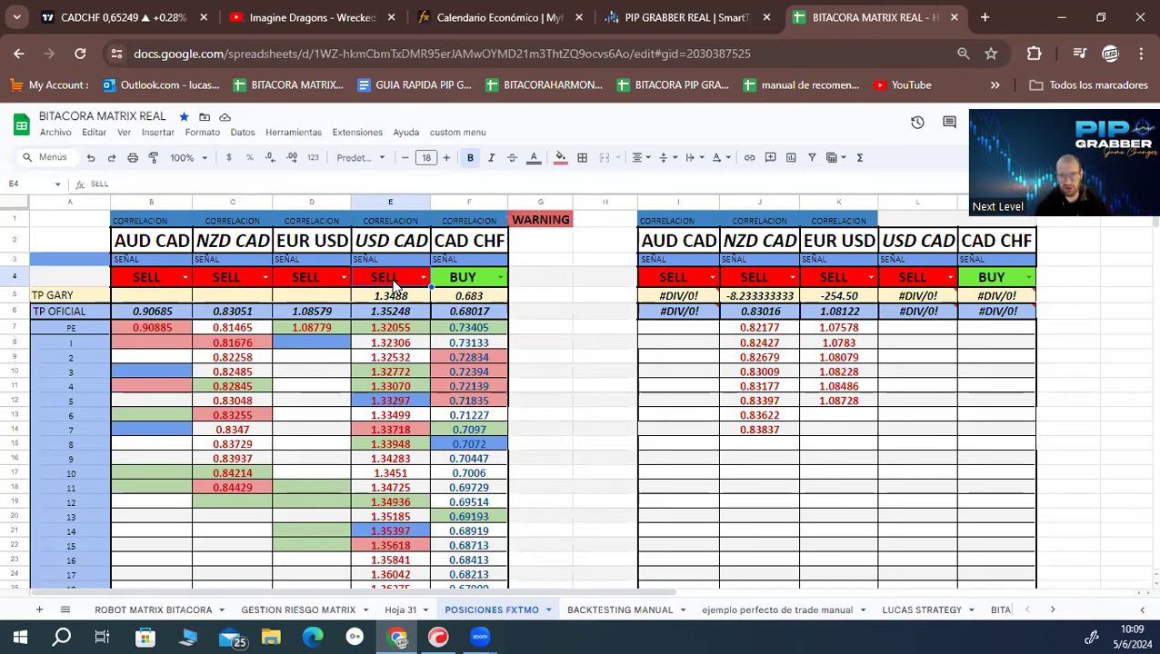
drag(169, 271, 323, 283)
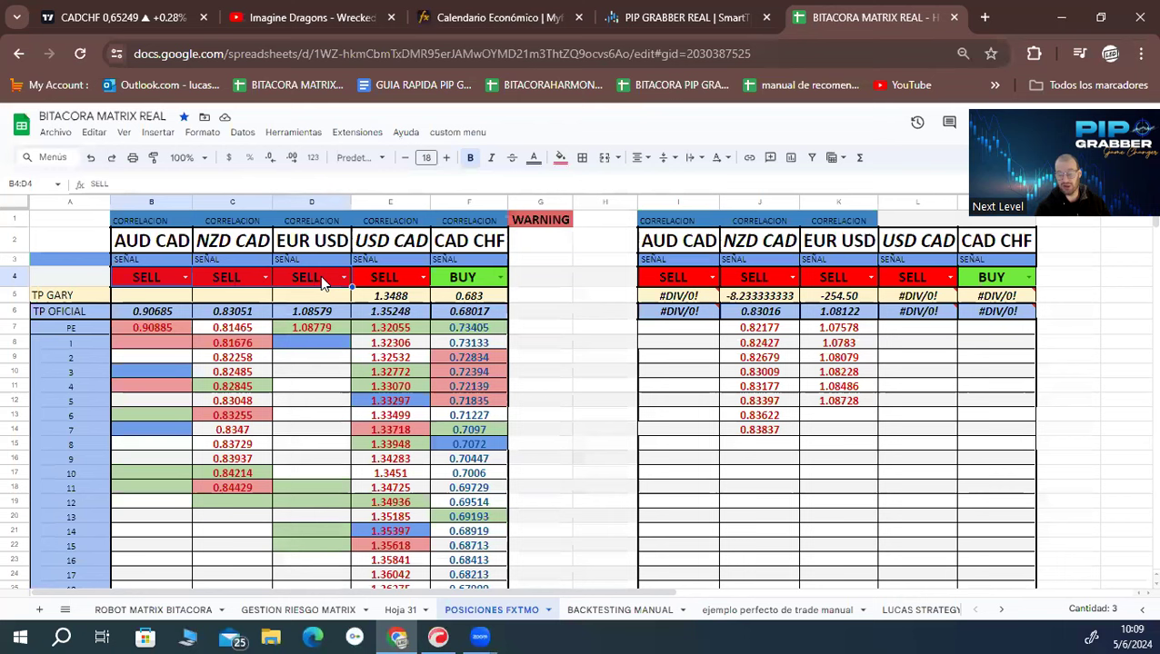
click(159, 281)
click(227, 280)
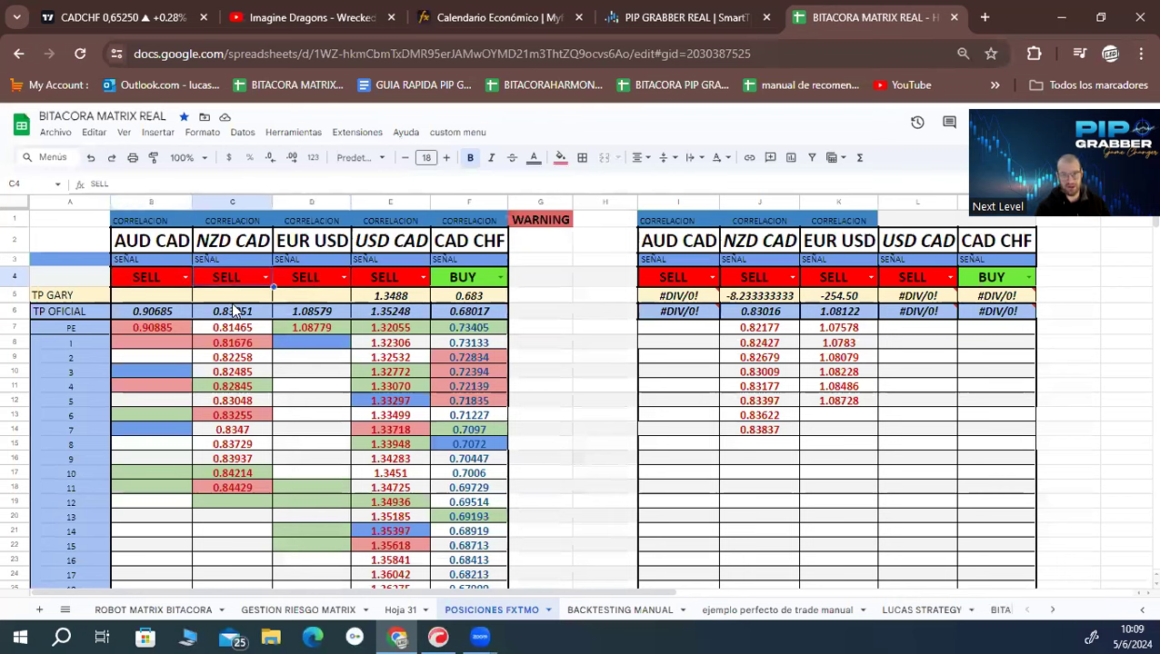
click(312, 282)
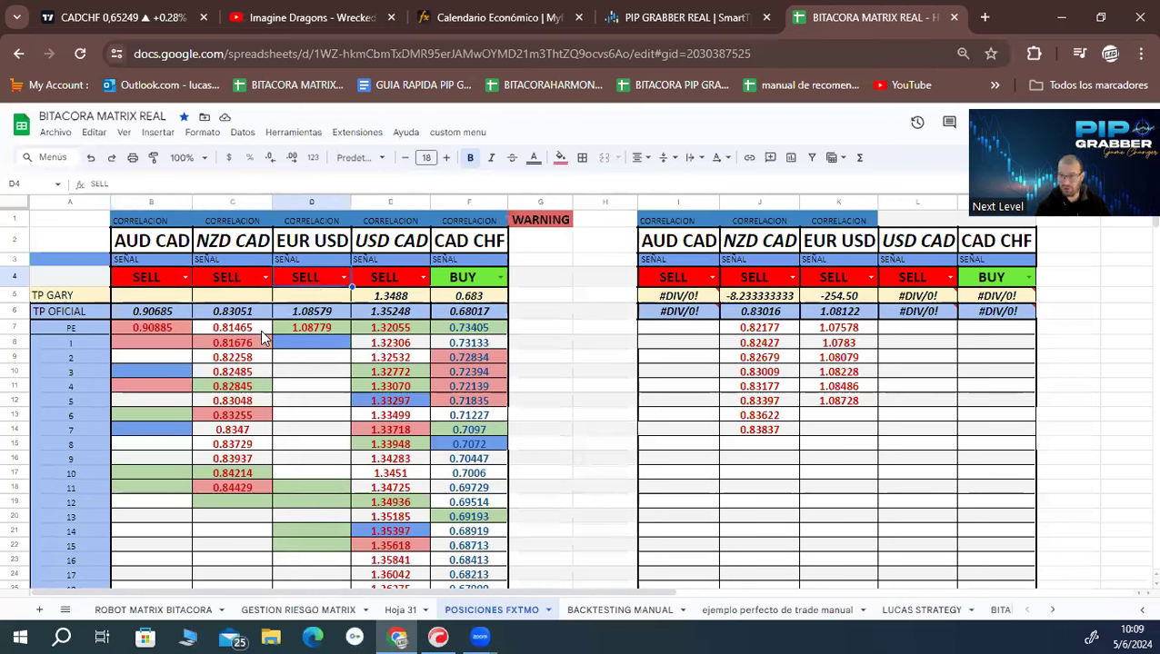
click(152, 275)
click(318, 281)
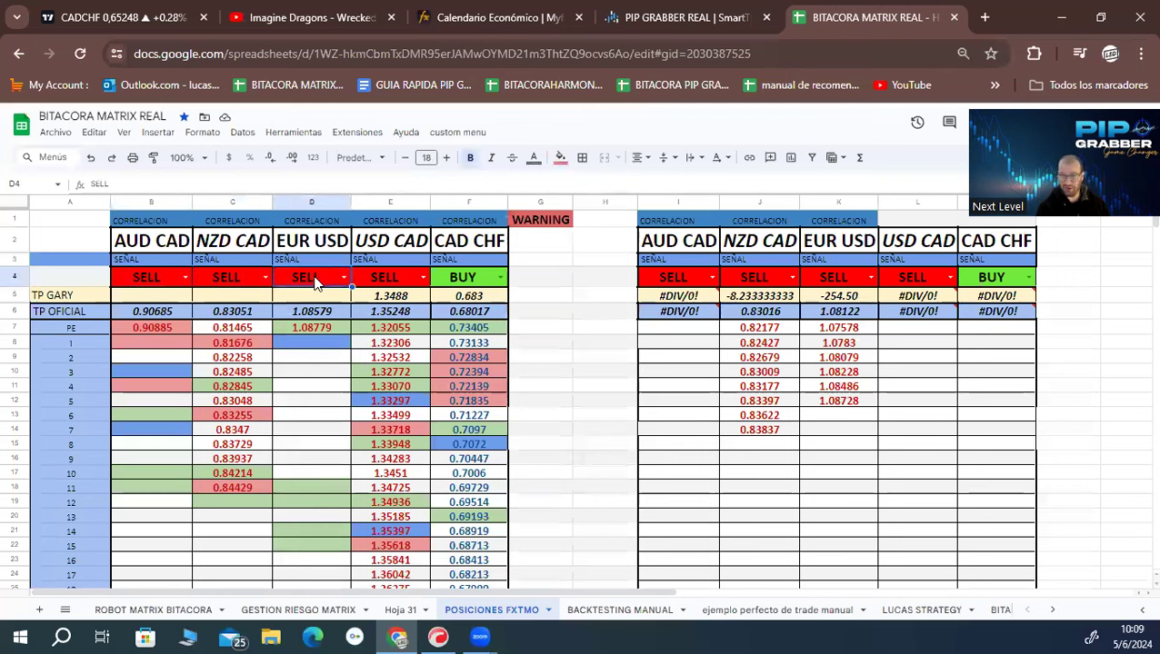
click(120, 275)
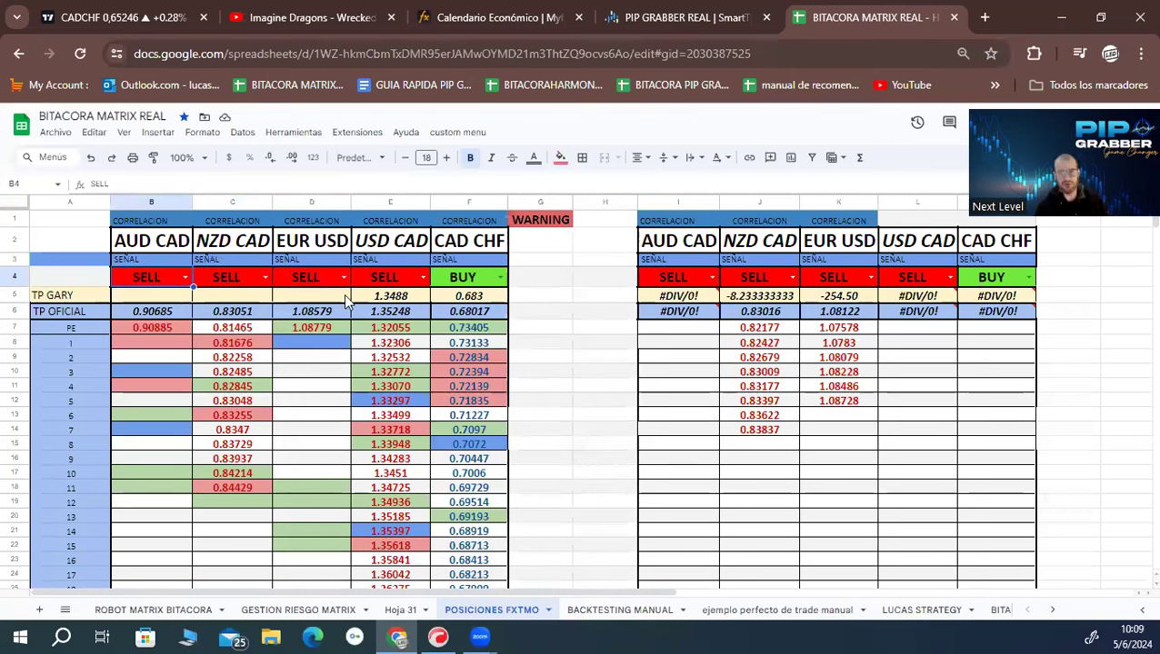
click(388, 278)
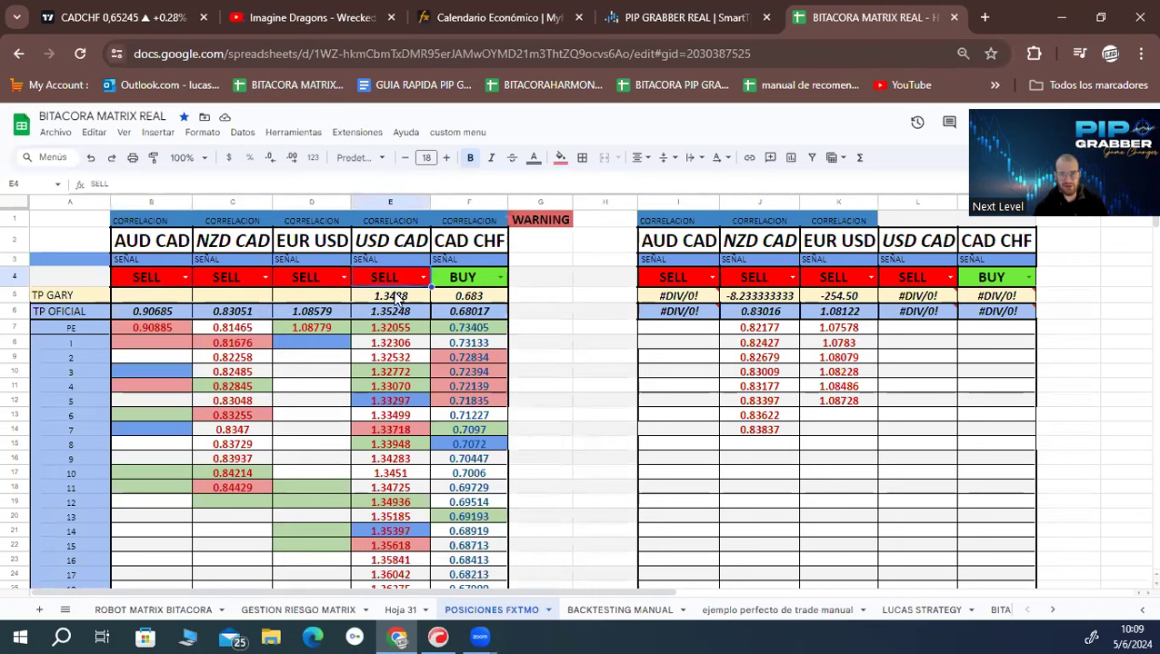
drag(301, 281, 382, 283)
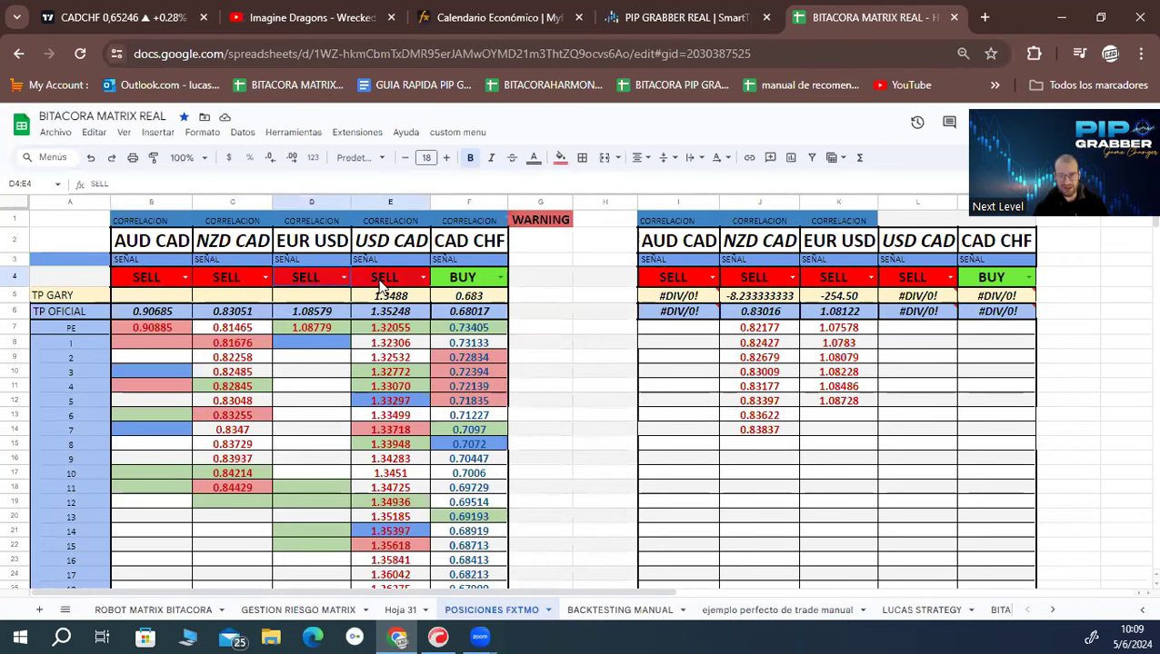
drag(143, 273, 290, 287)
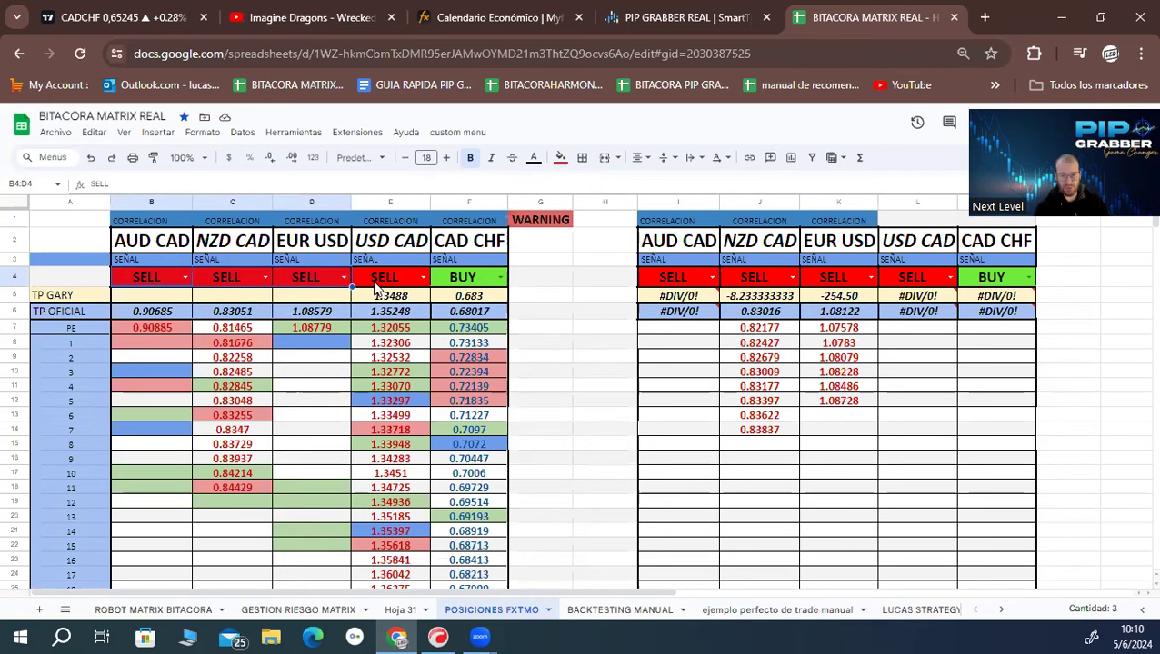
click(386, 281)
click(289, 289)
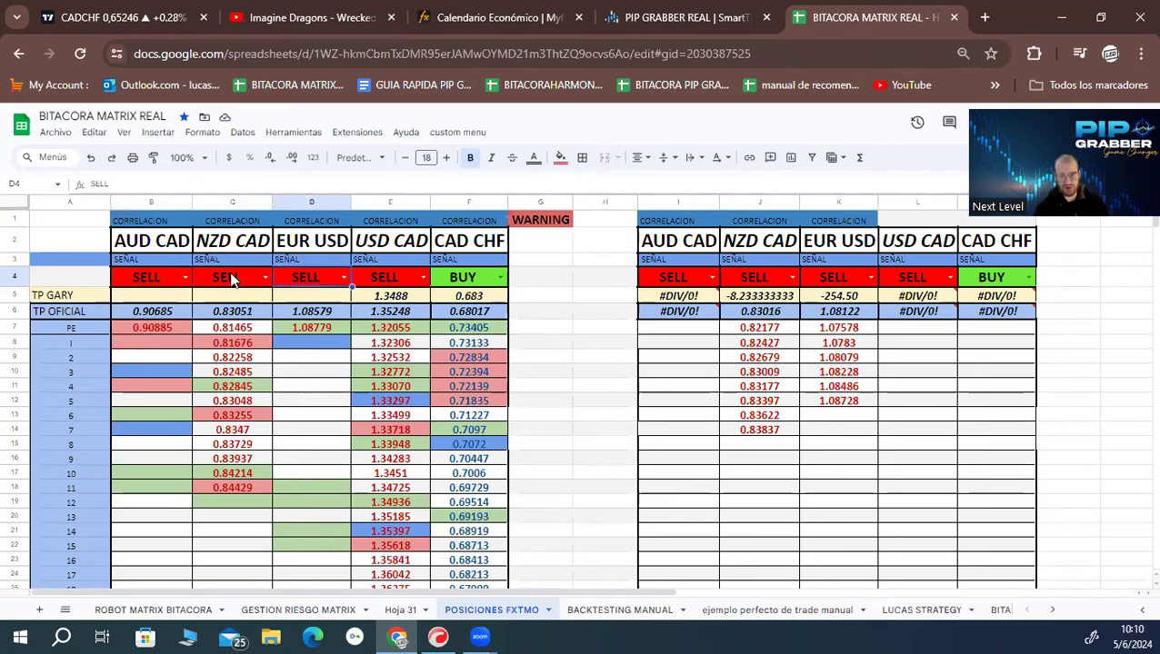
click(232, 280)
click(141, 279)
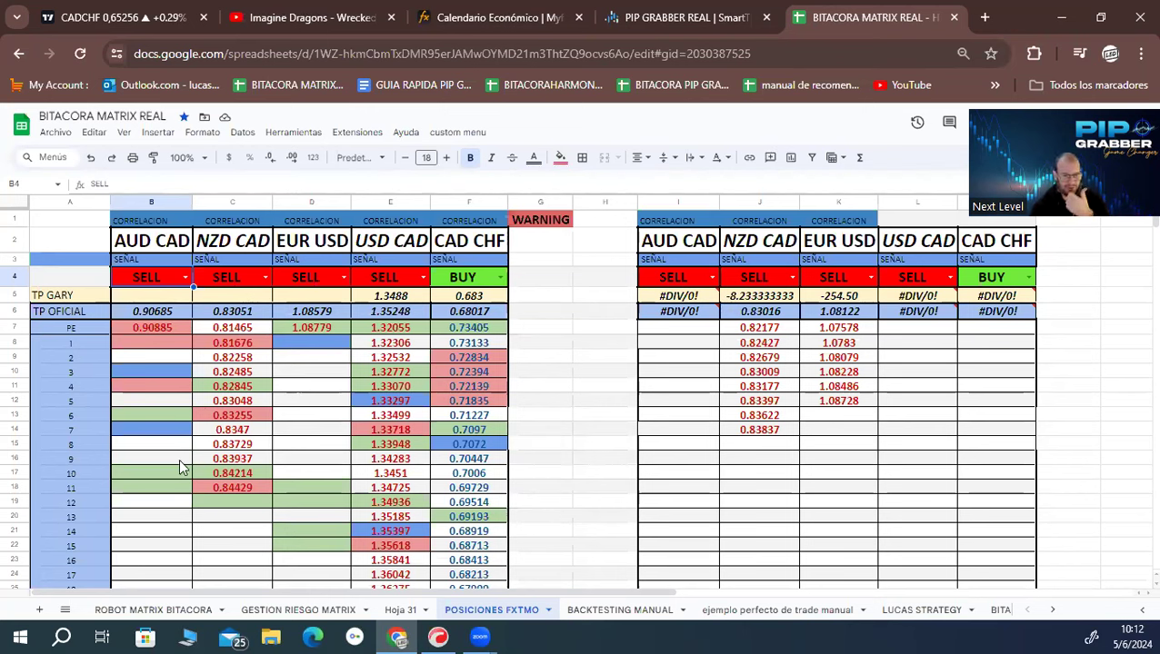
Step: Review the NZD CAD prices from the entry (PE) down to level 11 in the first block
click(227, 489)
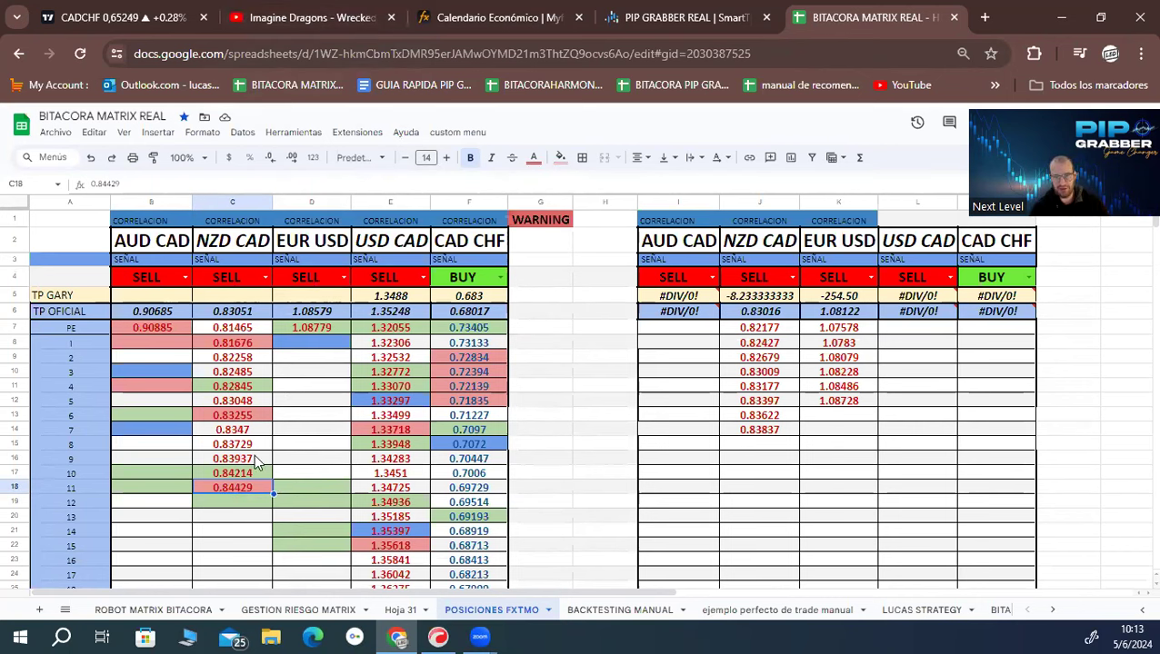
drag(228, 329, 231, 386)
drag(234, 441, 233, 482)
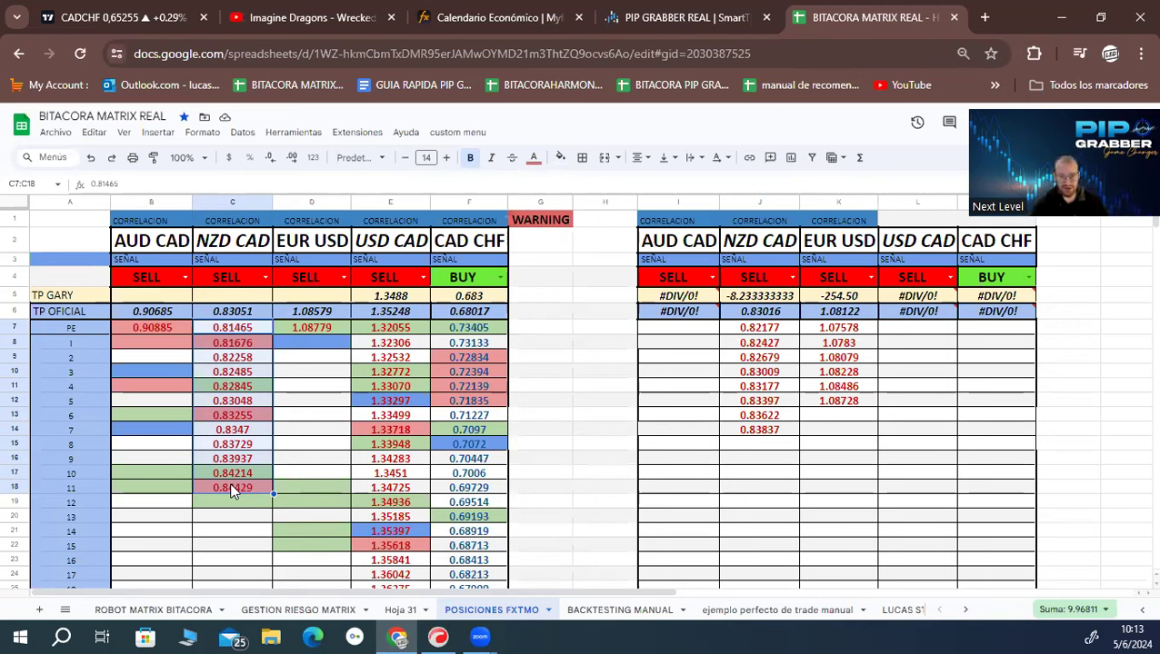
click(216, 486)
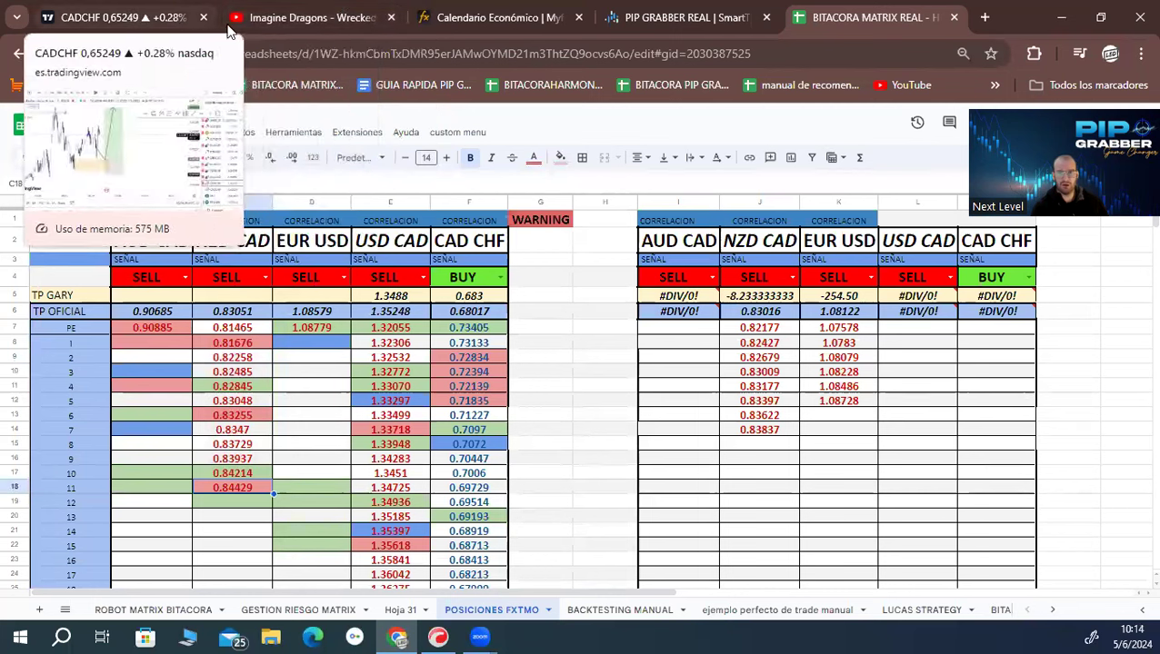
Step: Switch to the PIP GRABBER REAL charts in SmartTrader
click(661, 17)
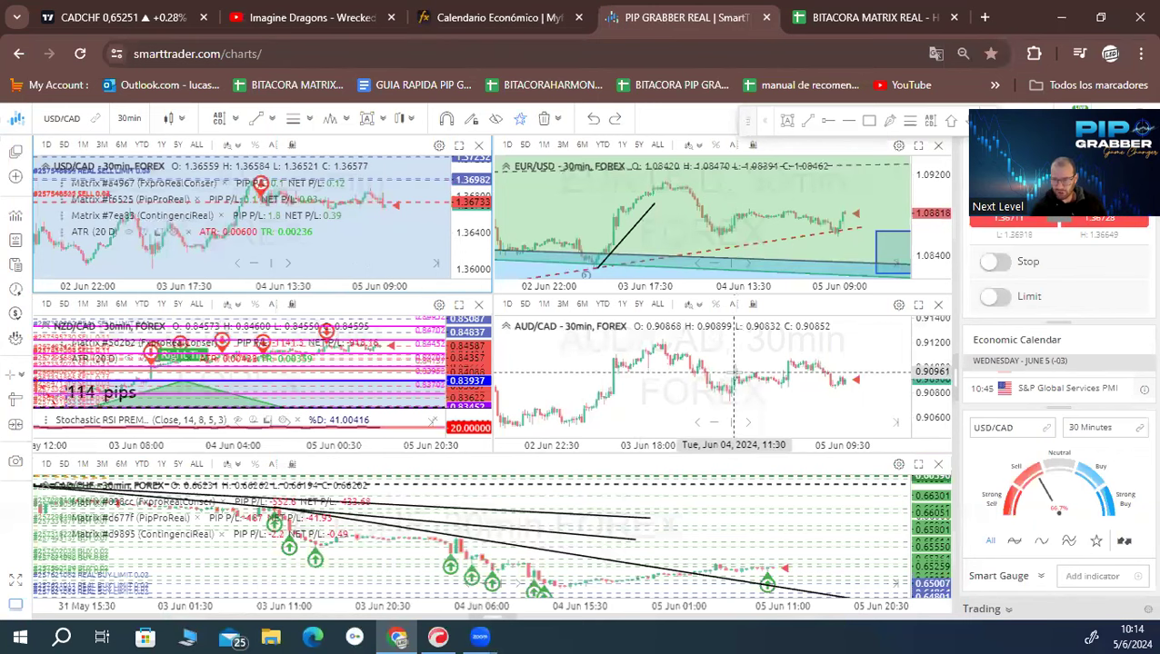
Step: Expand the AUD/CAD 30-minute chart to fill the layout, check the BITACORA MATRIX REAL log and remove its tab from the window
click(921, 309)
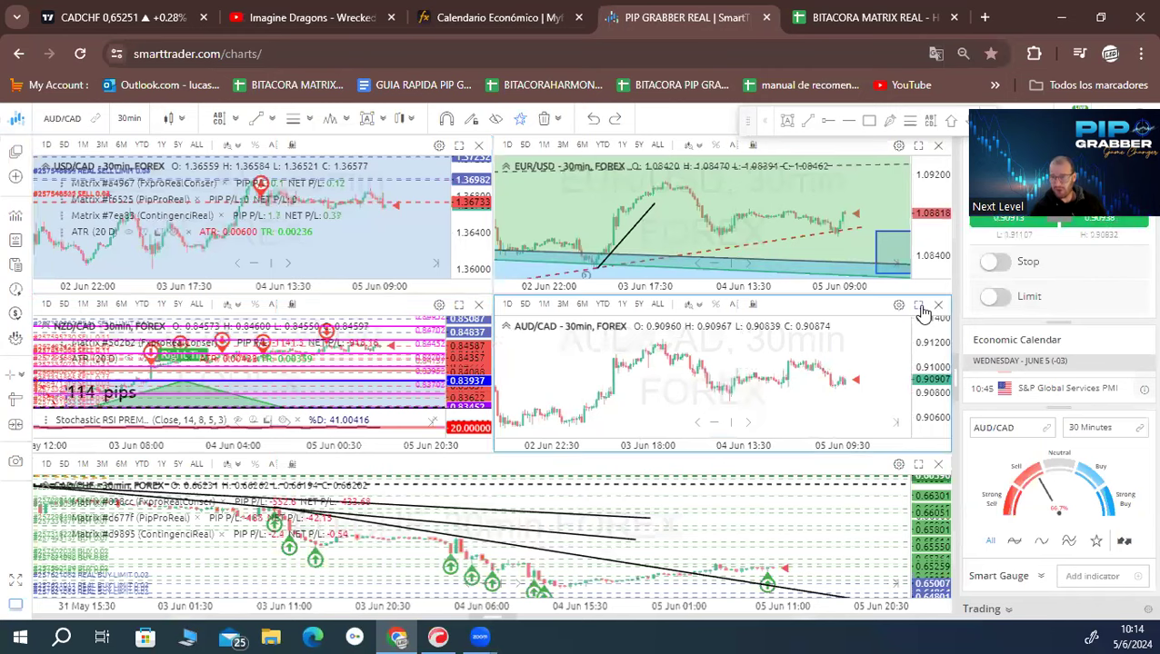
click(919, 306)
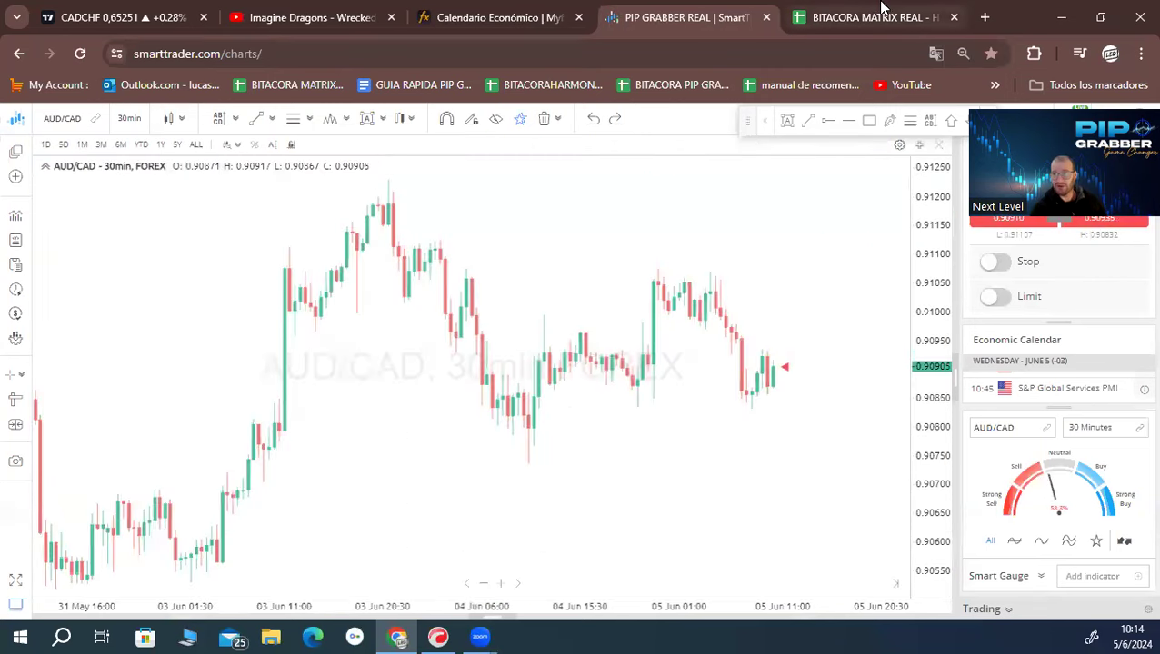
click(843, 16)
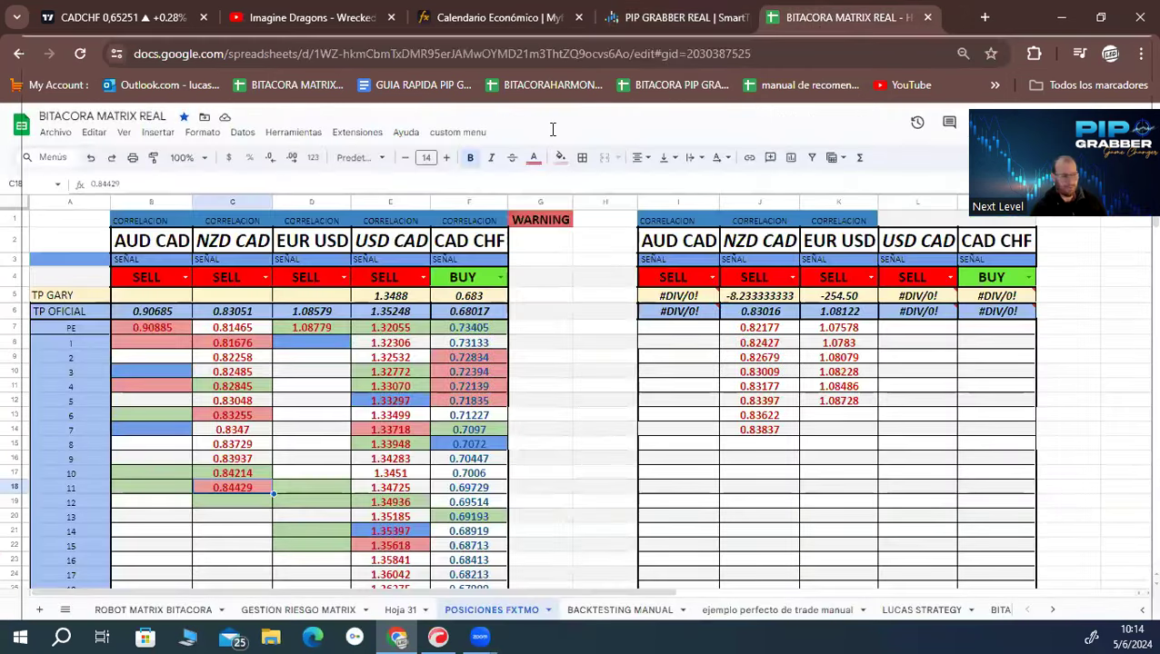
key(ctrl+w)
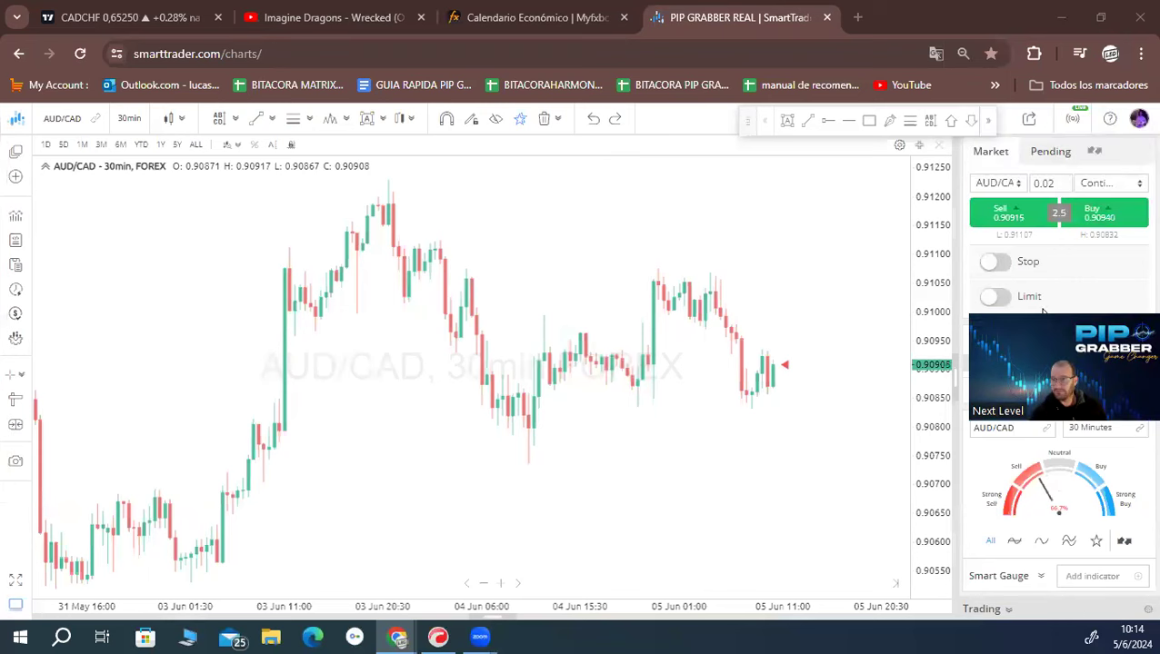
Step: Place a horizontal line across the AUD/CAD chart at about 0.91
click(849, 121)
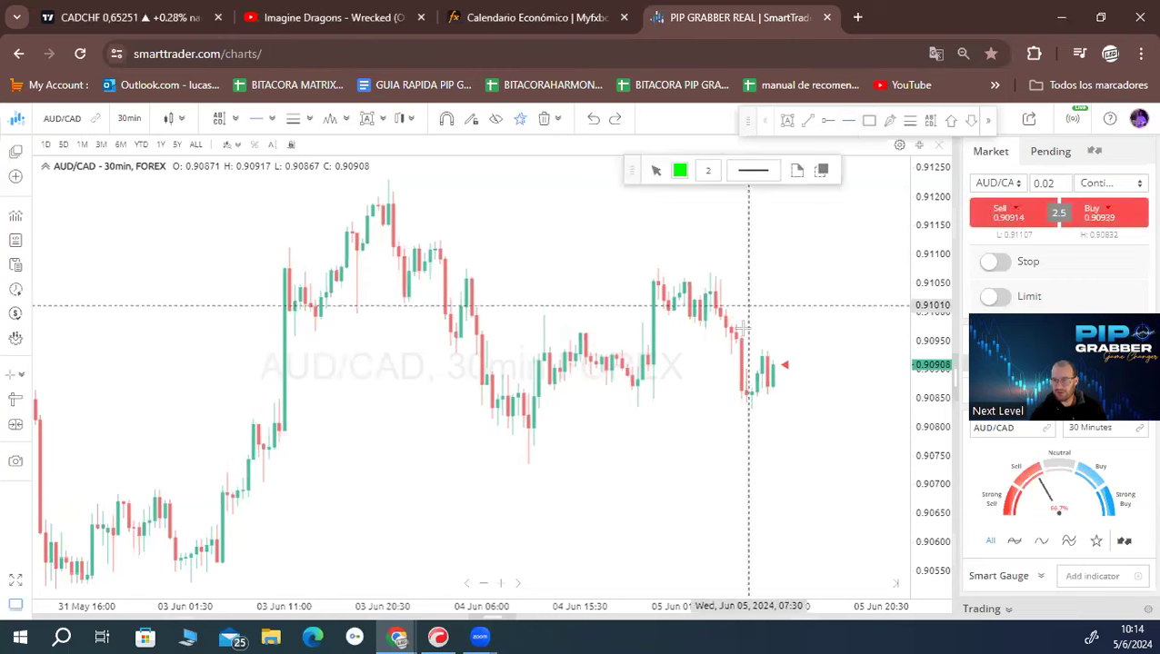
click(781, 312)
right_click(780, 312)
click(821, 351)
click(818, 311)
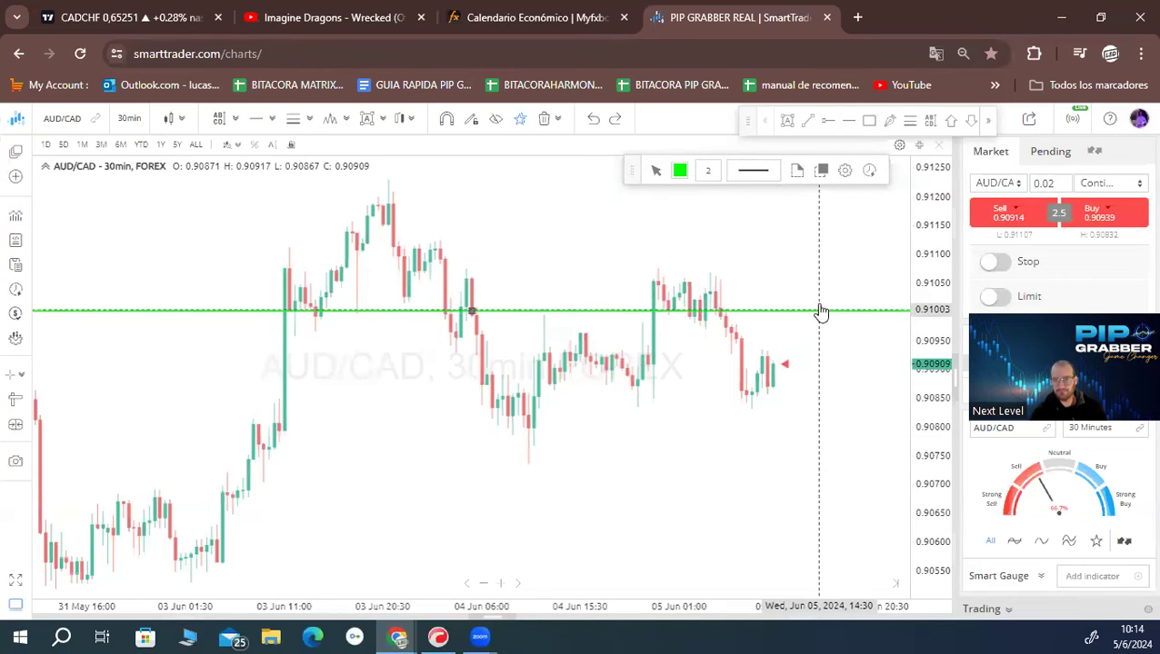
Step: Recolour the AUD/CAD horizontal line blue and set its Y value to 0.90885
double_click(827, 313)
click(511, 212)
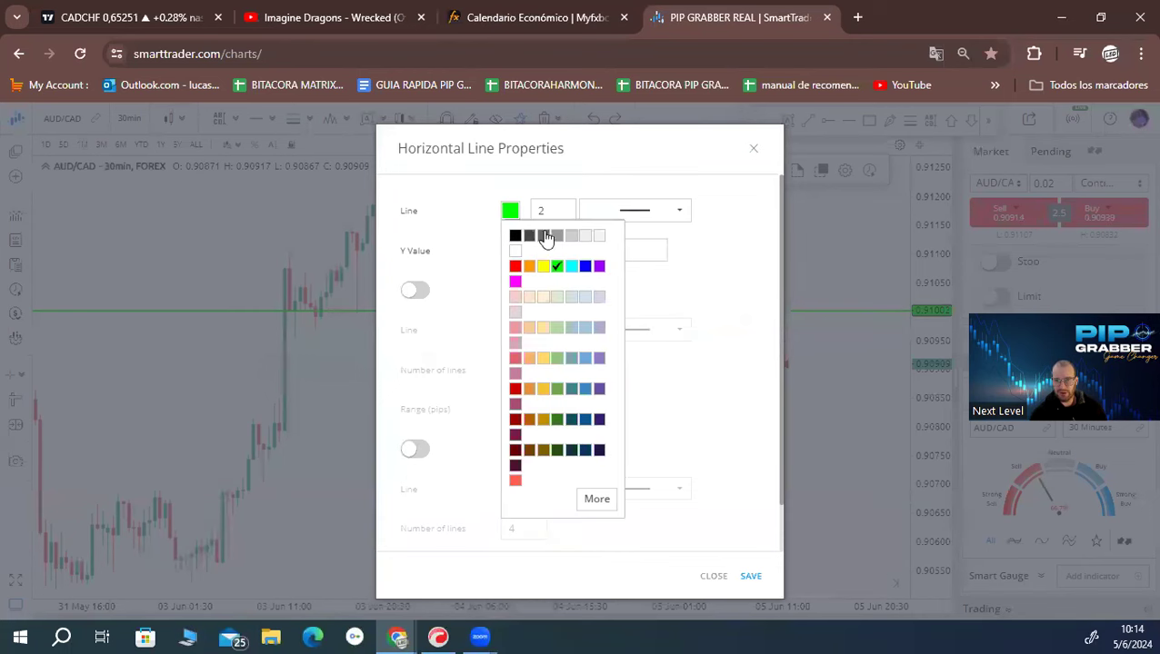
click(585, 268)
double_click(541, 252)
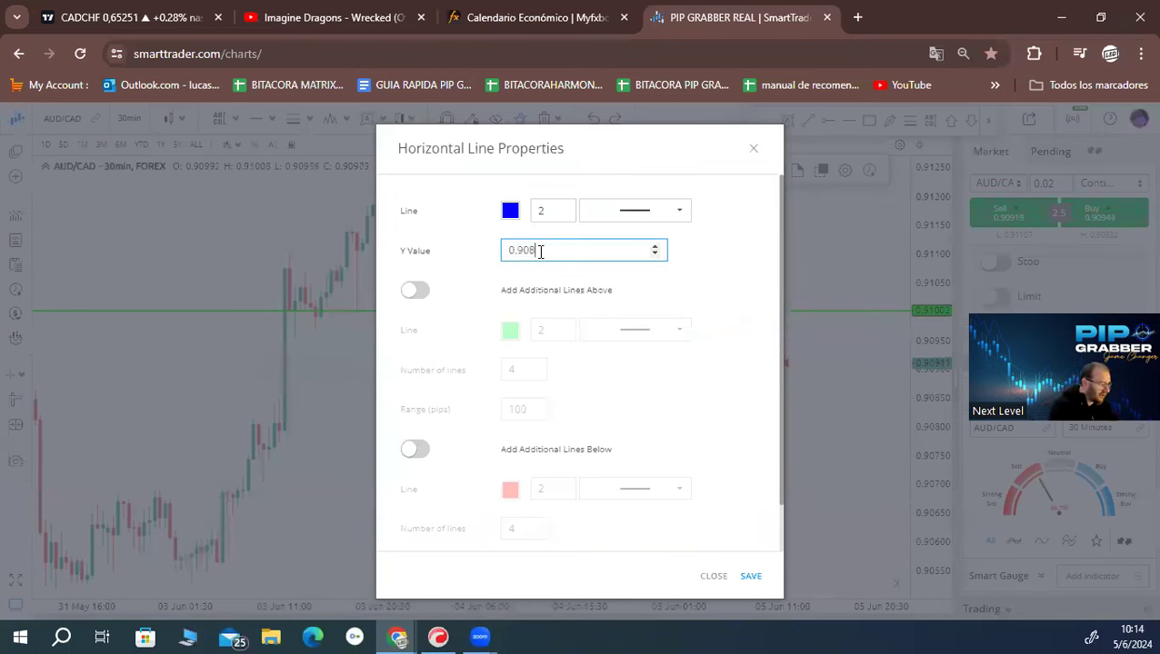
Step: Add one additional light red line above the blue line with a range of 20 pips
click(406, 292)
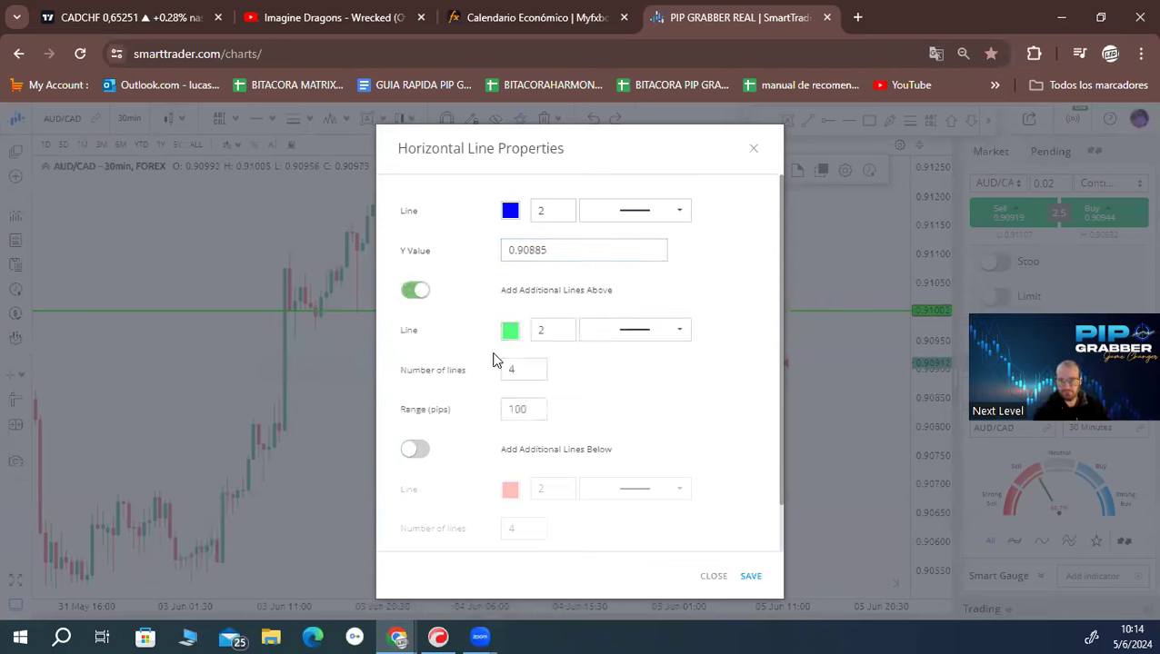
text(20)
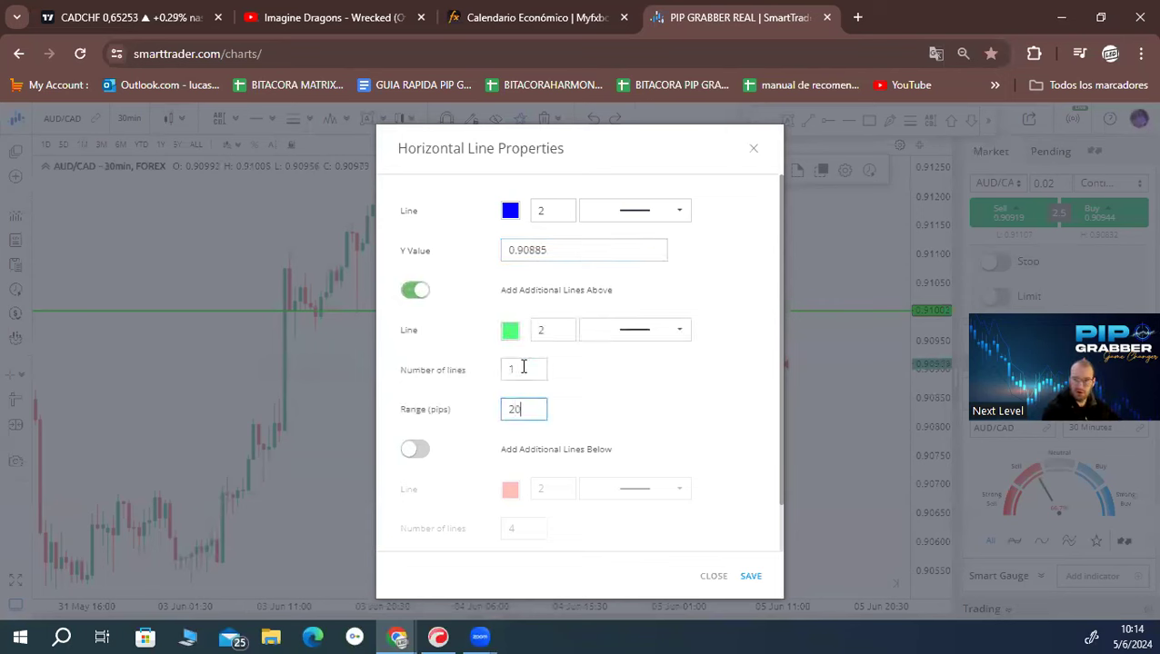
click(509, 333)
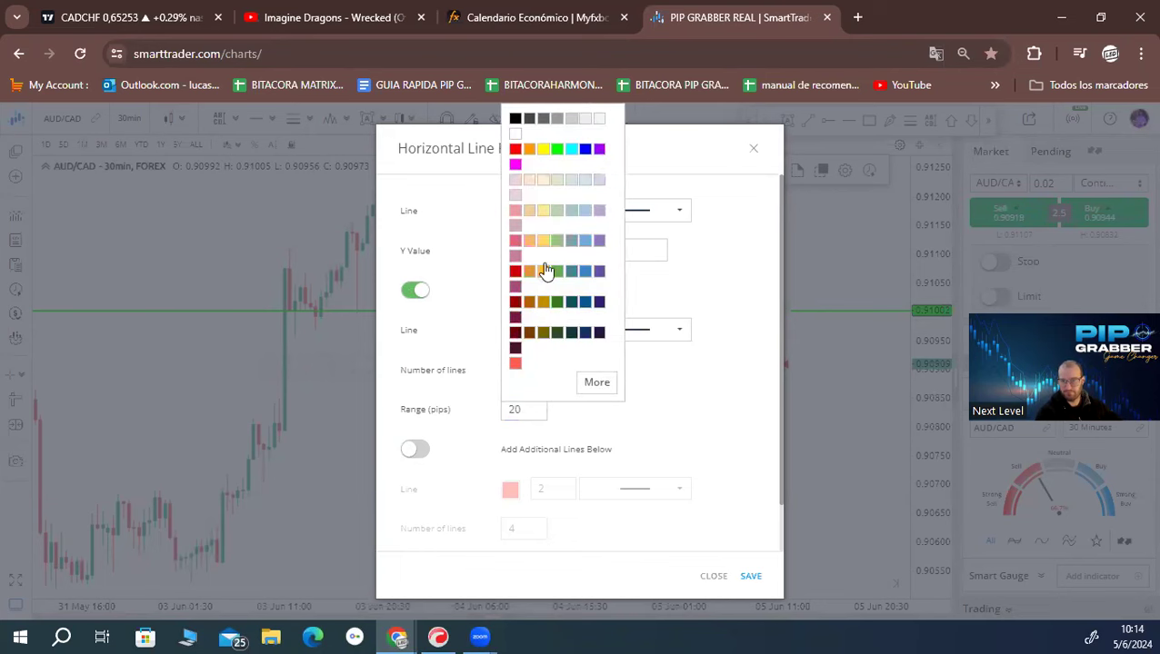
click(515, 212)
Step: Add one additional green line below the blue line with a range of 20 pips and save the line properties
click(419, 451)
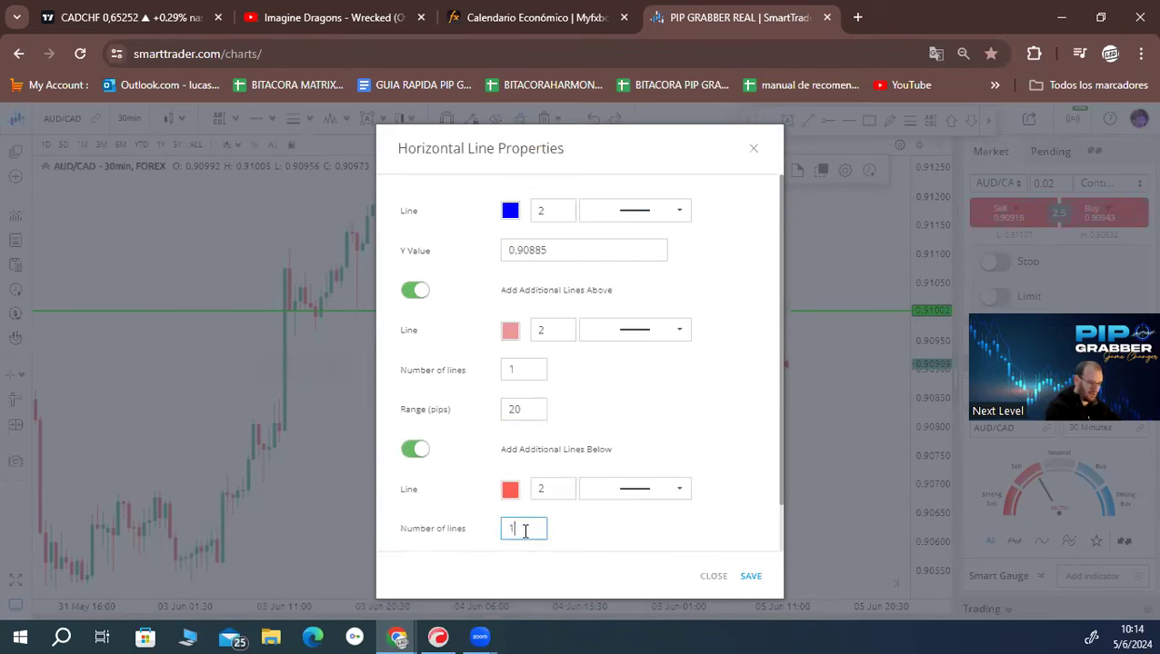
key(Tab)
click(510, 437)
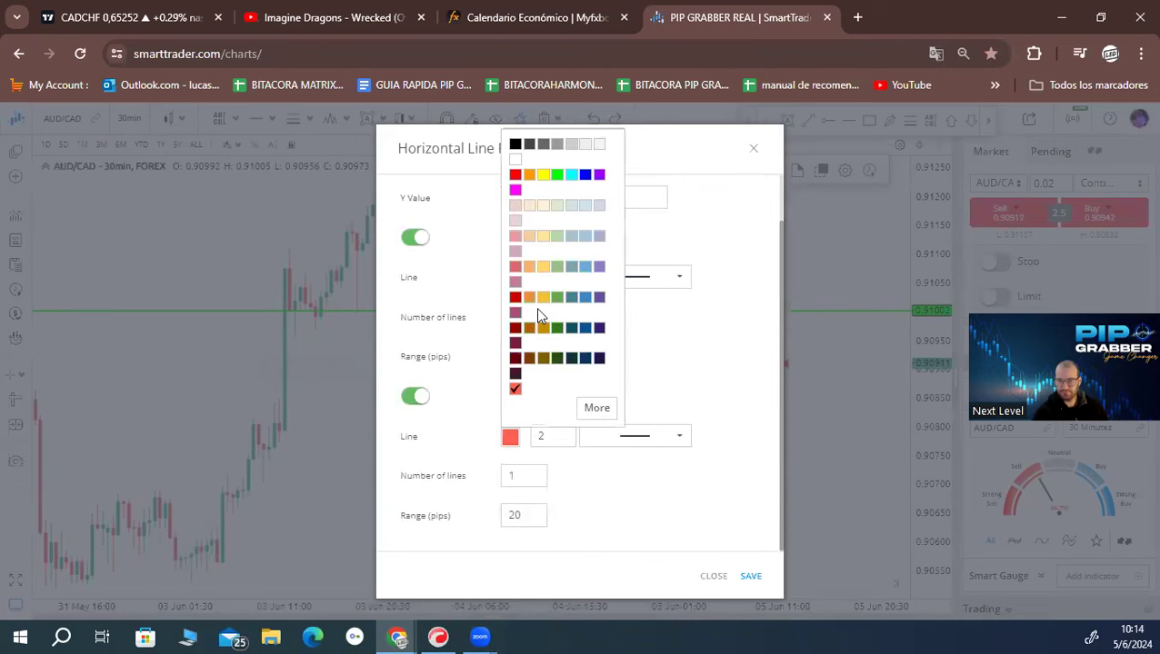
click(558, 266)
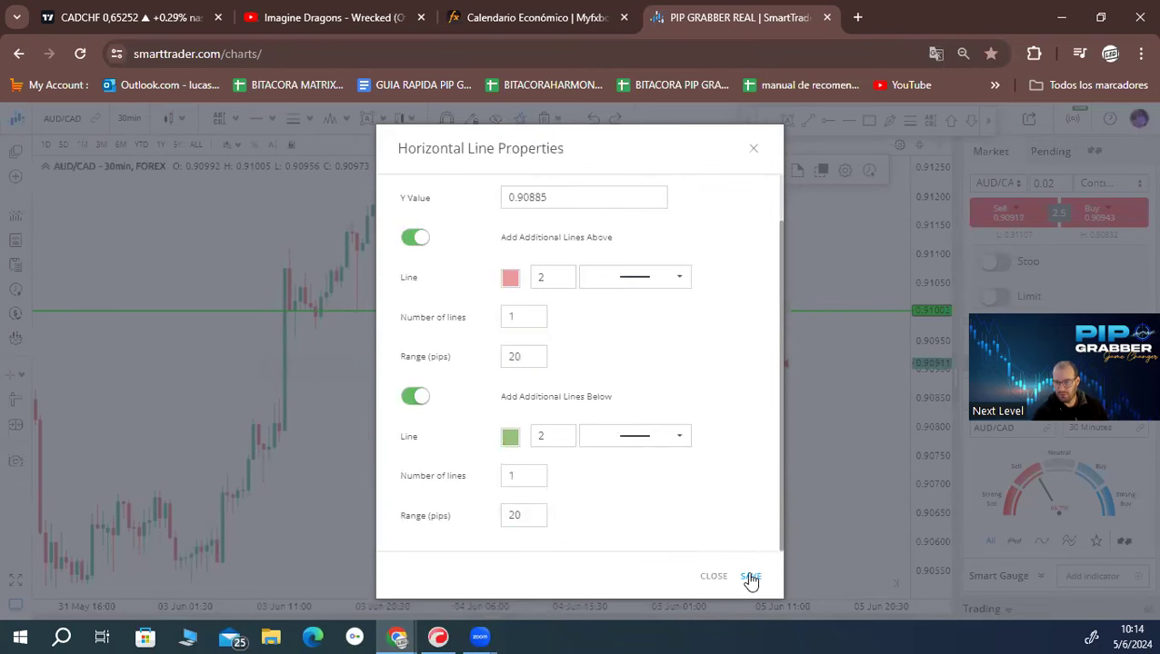
click(750, 579)
scroll(800, 341, up, 3)
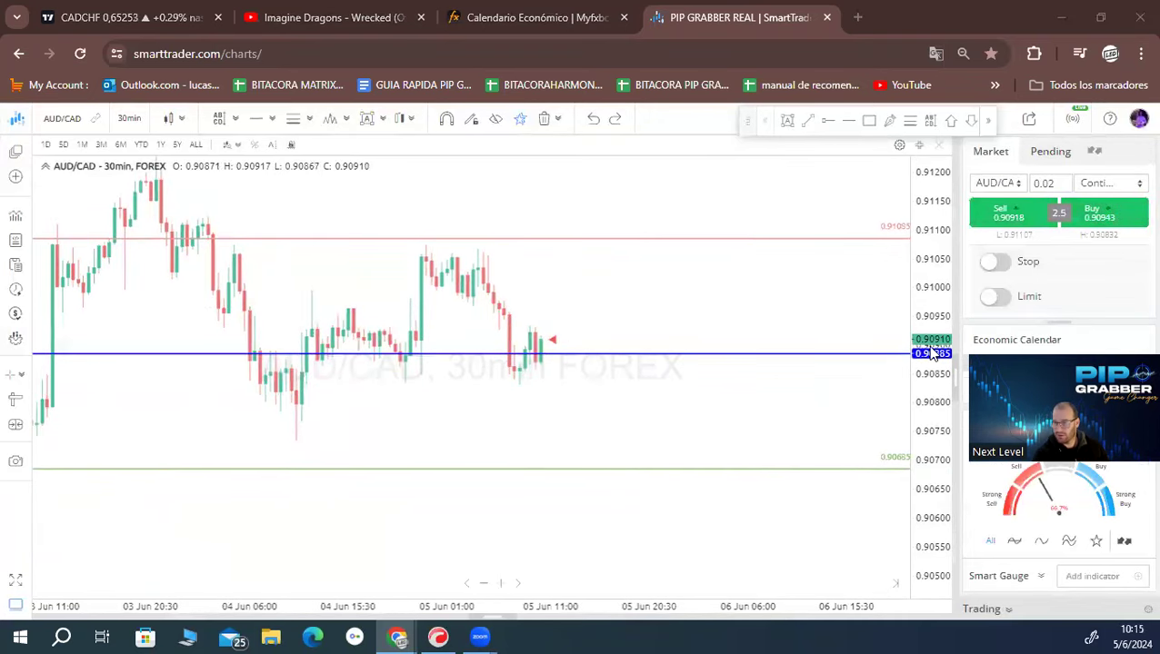
Step: Place a market sell order of 0.10 lots on AUD/CAD through the FxproRealConser account
click(1104, 183)
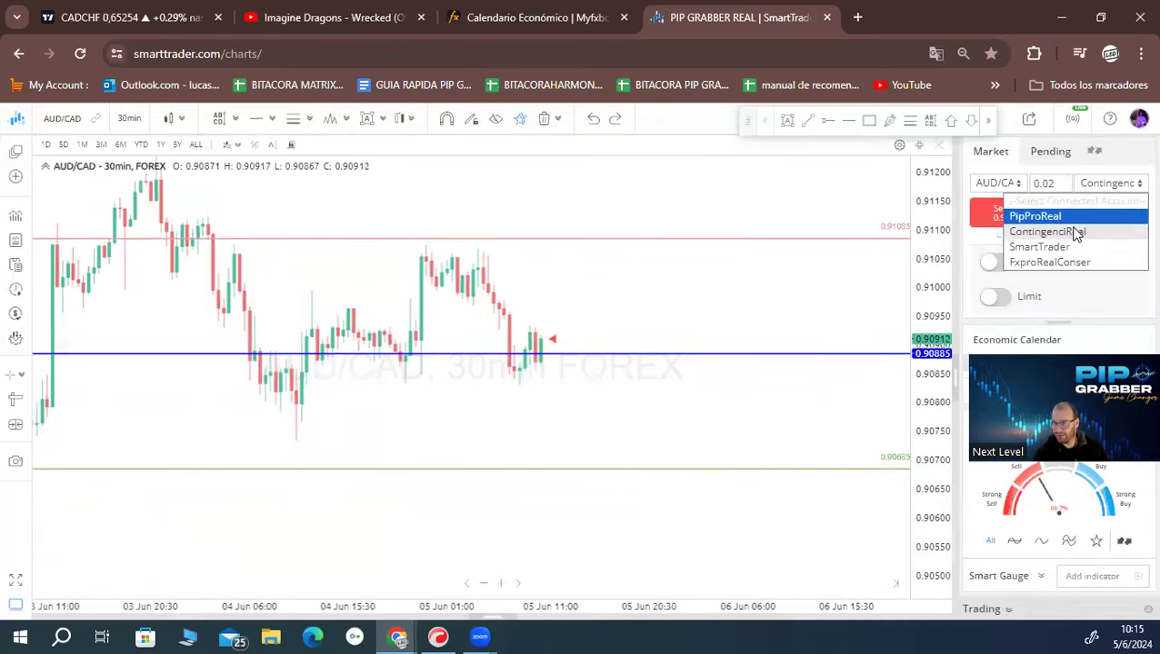
click(1047, 260)
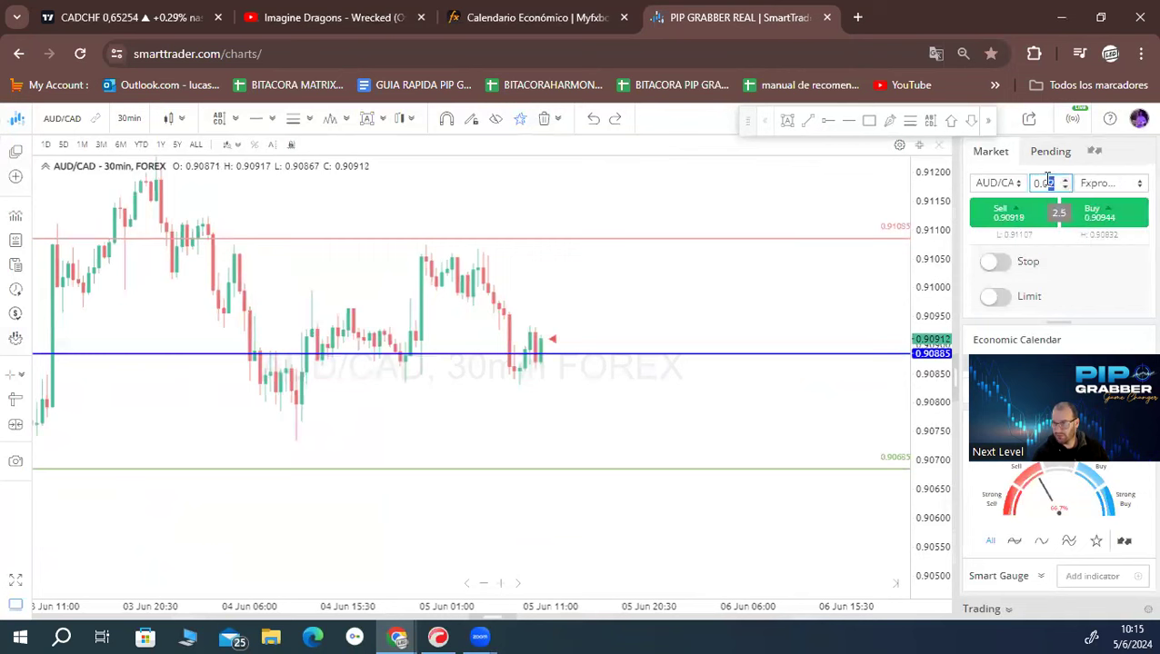
text(0.10)
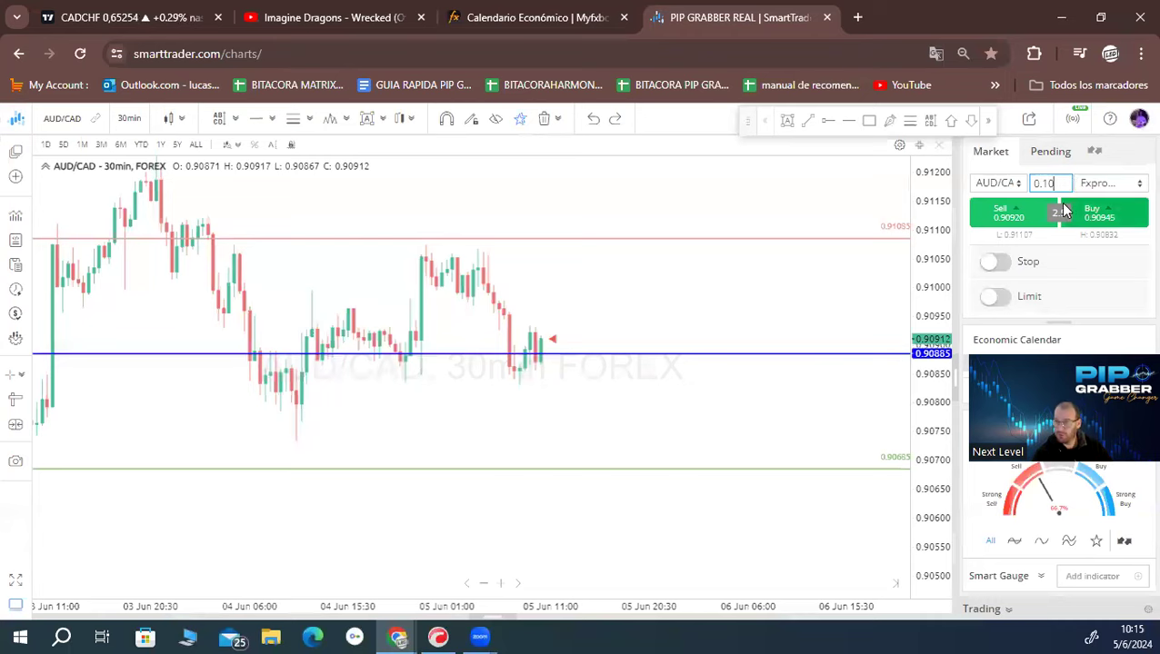
click(1013, 214)
click(711, 264)
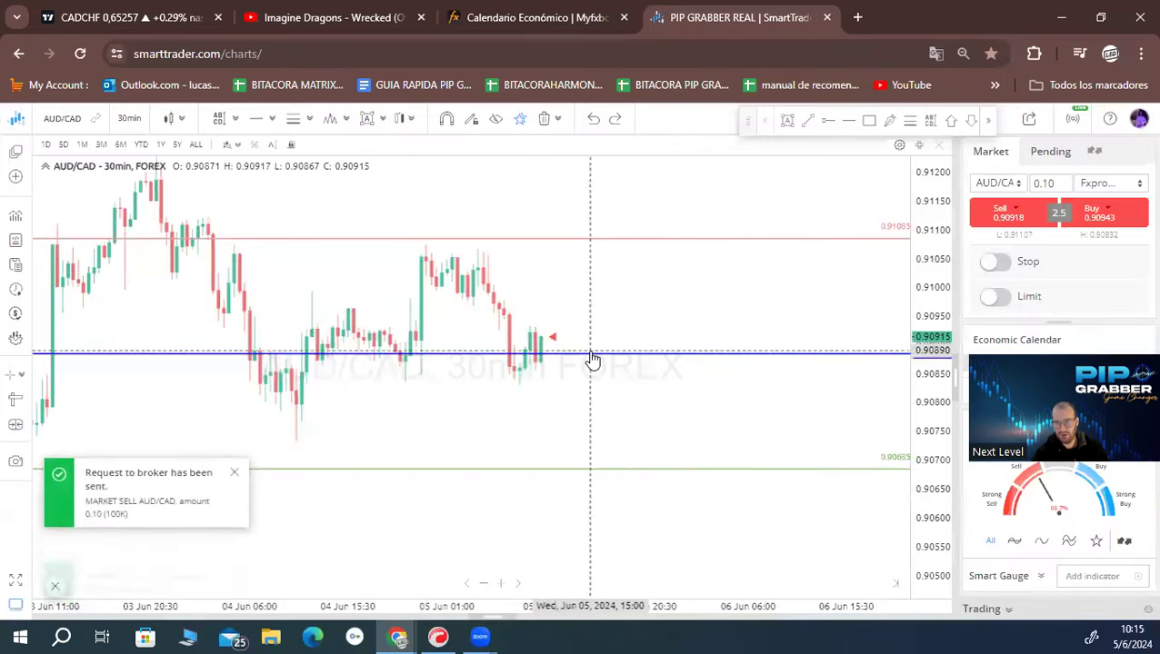
Step: Create a five-level Real Pending matrix above the market on the AUD/CAD sell, with 0.11 lots, 25-pip distance and closure at 20 net pips
right_click(589, 338)
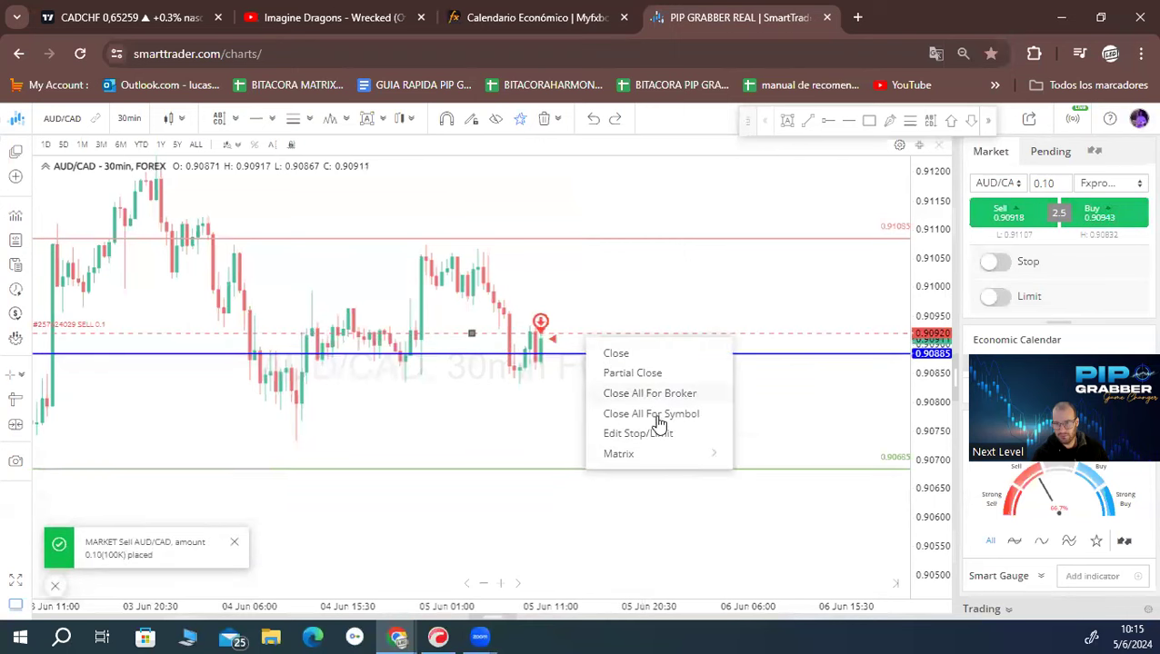
mouse_move(690, 454)
click(776, 454)
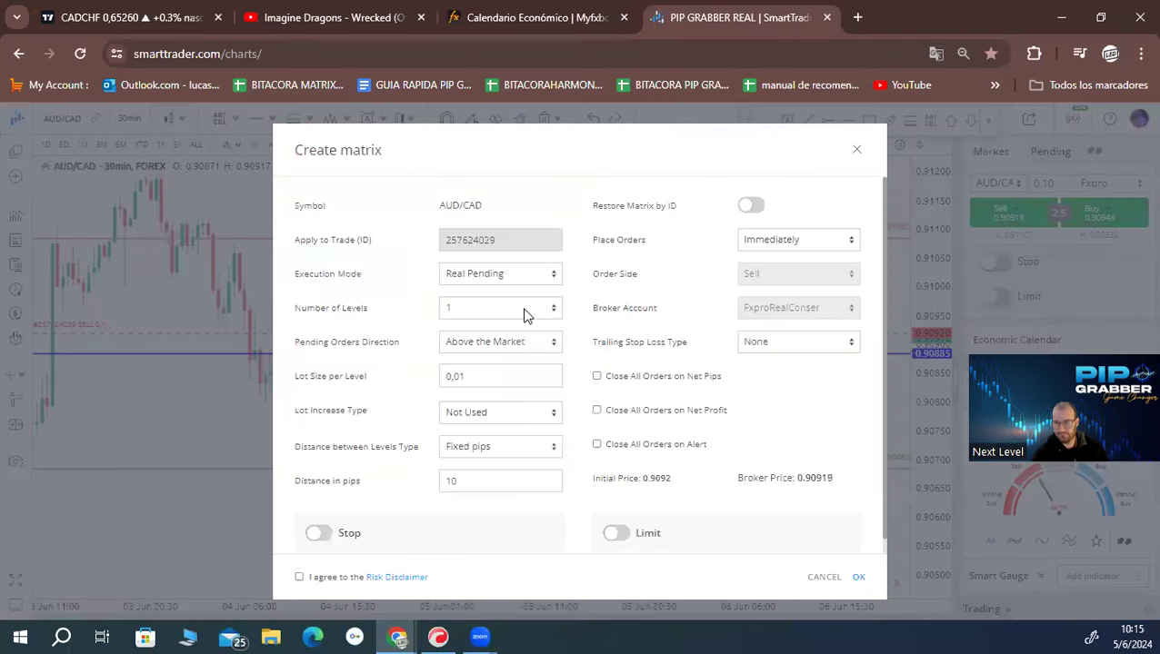
click(524, 309)
click(479, 413)
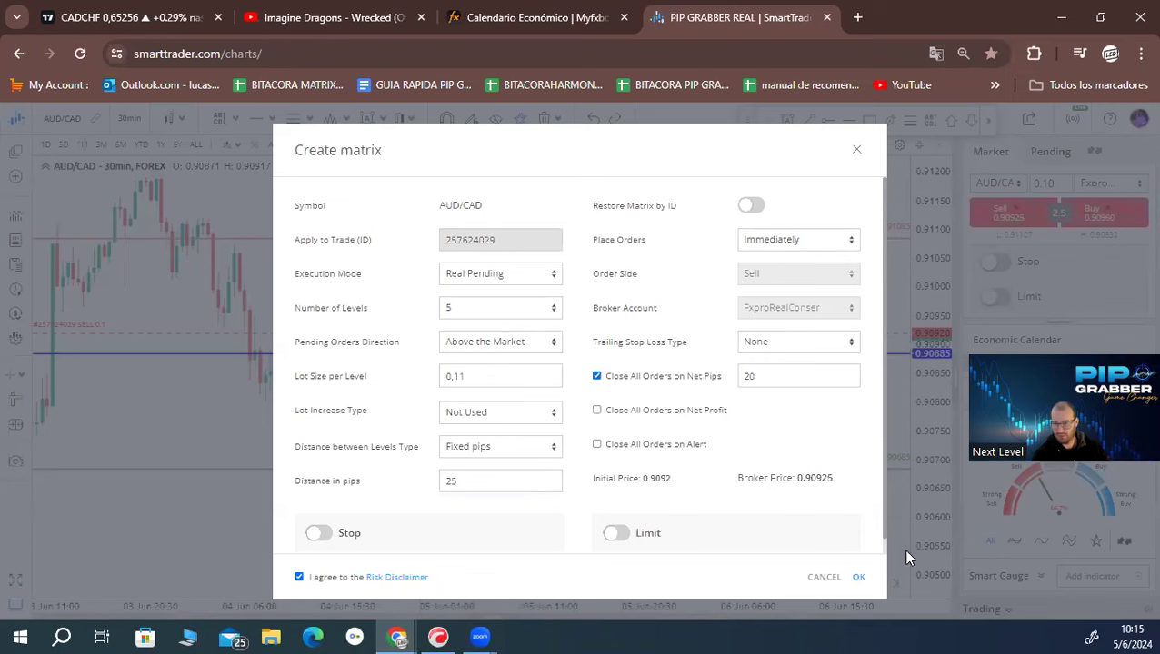
click(858, 578)
click(716, 263)
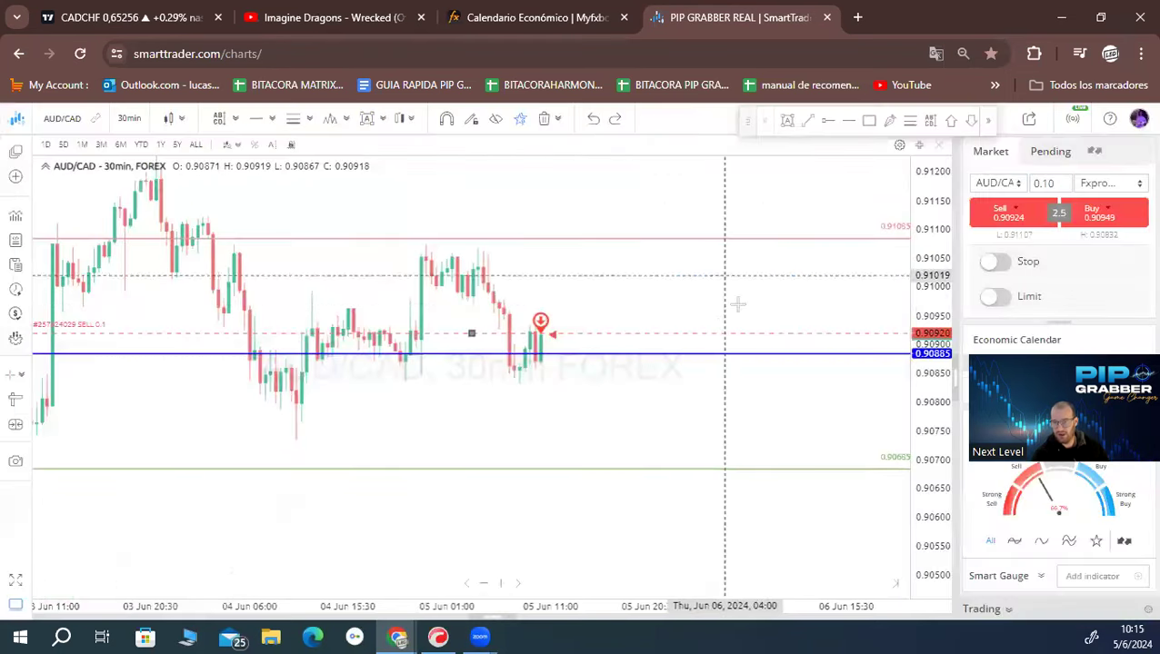
Step: Draw a small freehand oval on the blue 0.90885 line just after the last AUD/CAD candle
scroll(675, 291, down, 5)
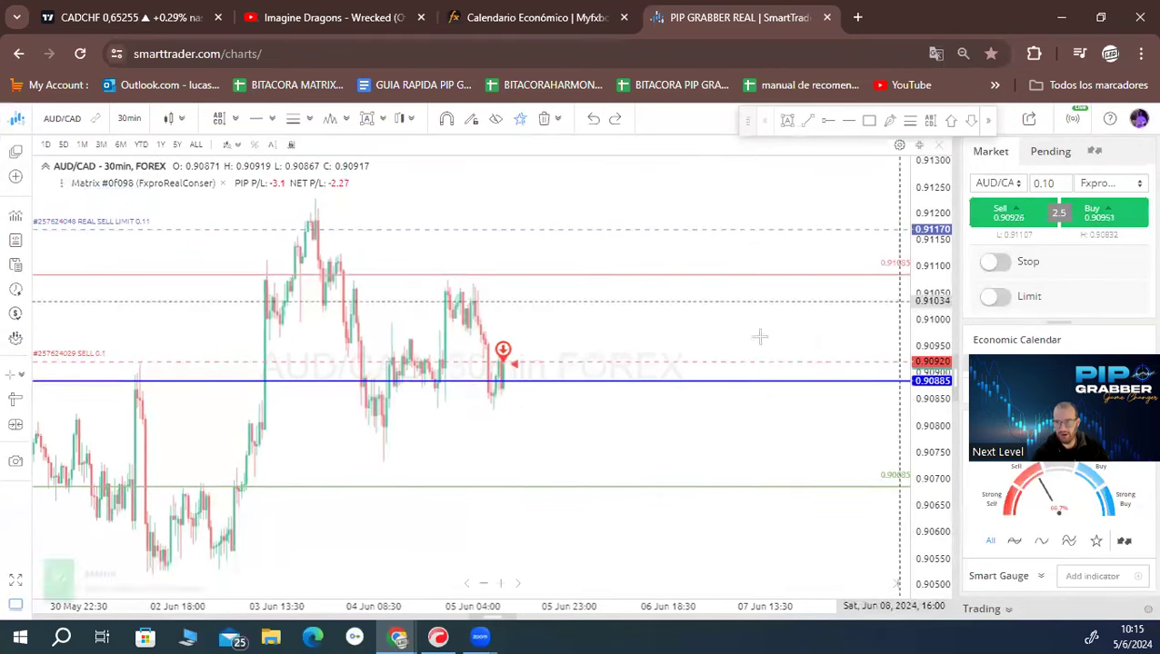
scroll(699, 354, down, 2)
drag(600, 332, 657, 350)
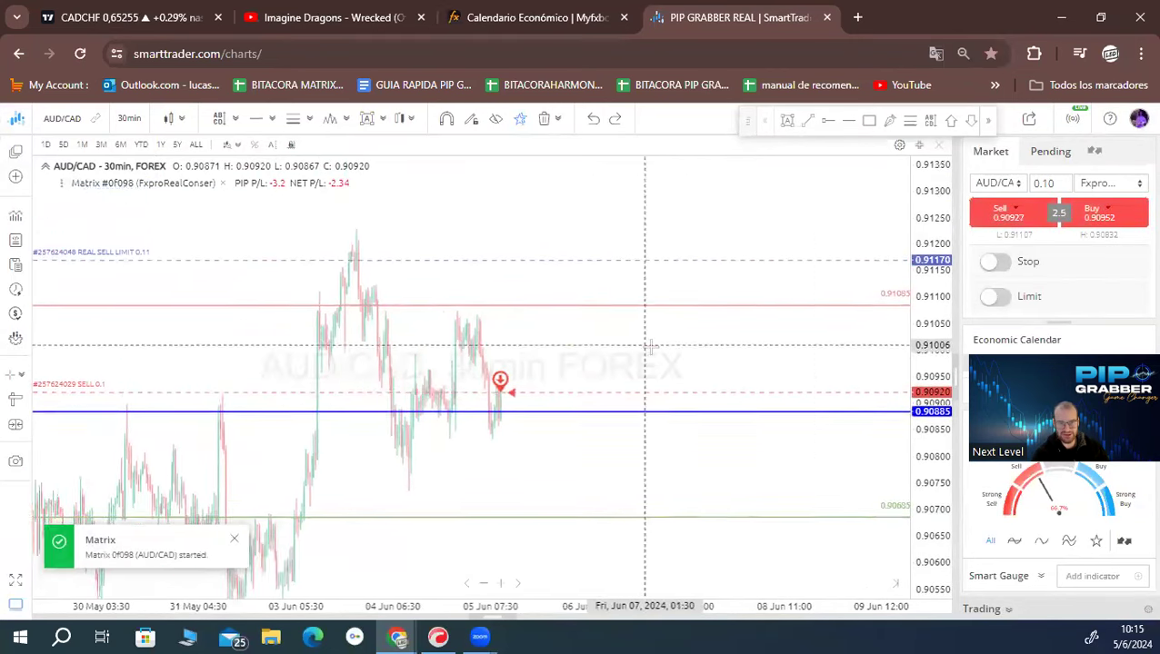
click(891, 122)
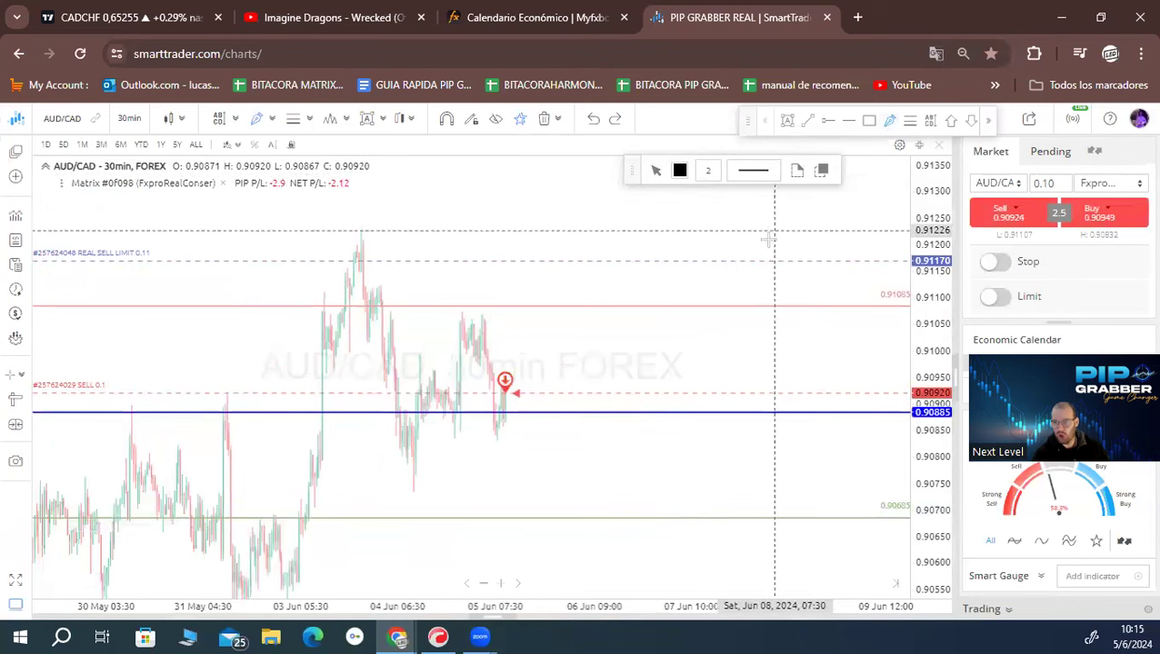
mouse_move(551, 404)
mouse_down()
mouse_move(531, 405)
mouse_move(536, 416)
mouse_move(550, 407)
mouse_up()
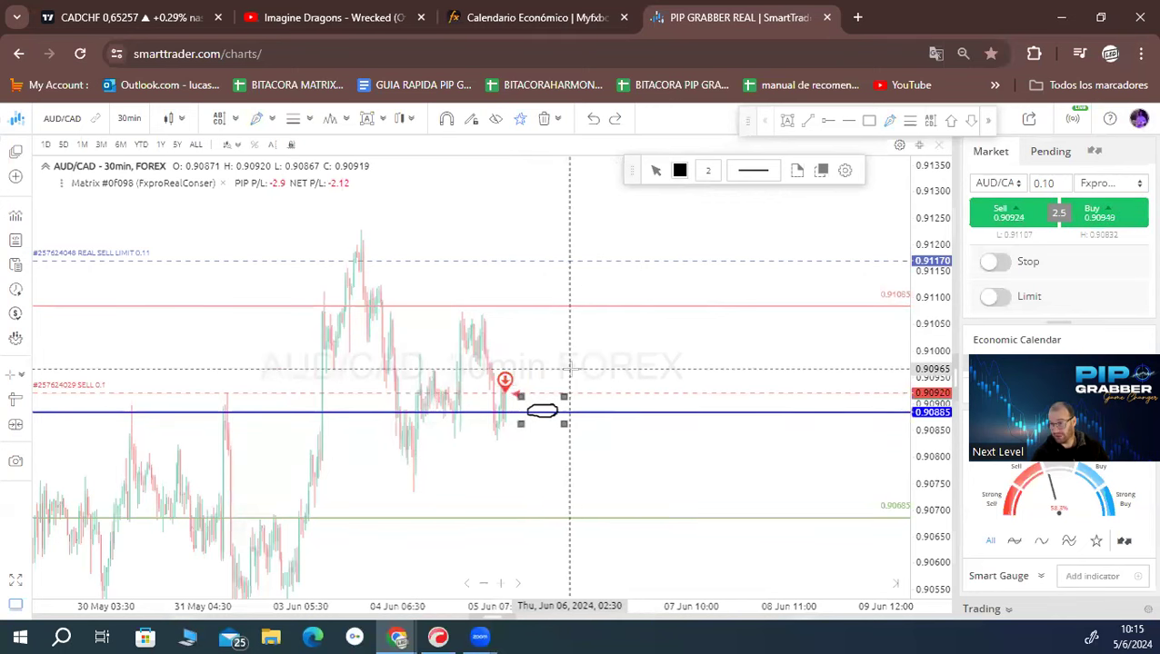
Step: Sketch a rising price path from the AUD/CAD sell entry past the red line, ending in a small downward arrow
click(889, 121)
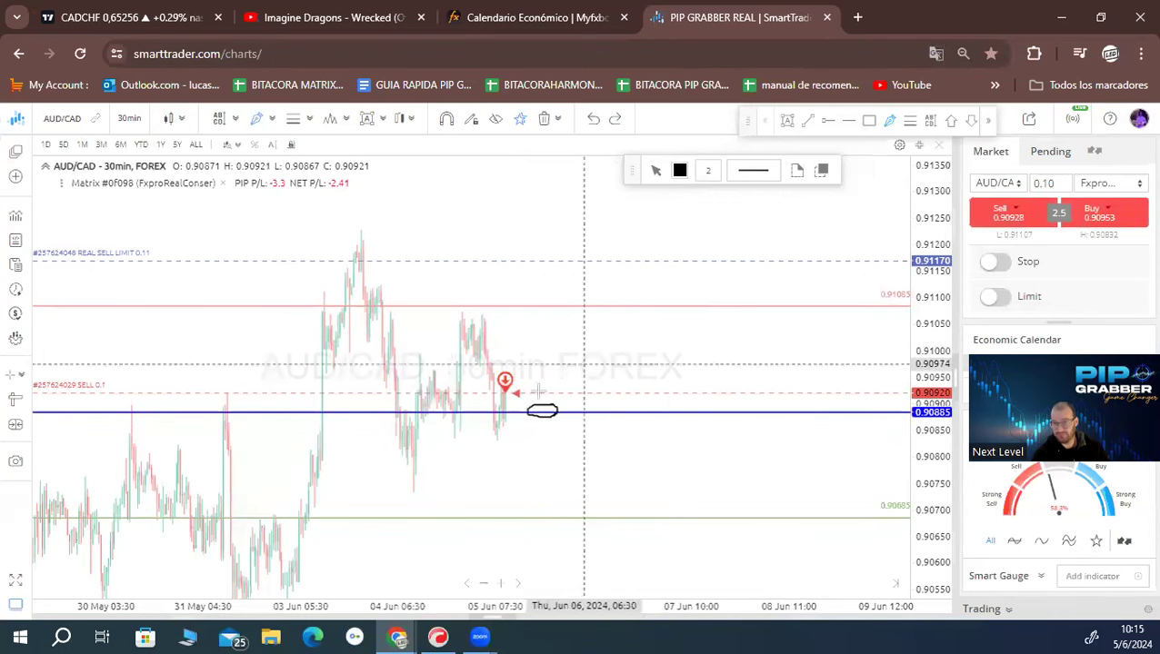
mouse_move(506, 385)
mouse_down()
mouse_move(530, 375)
mouse_move(590, 279)
mouse_up()
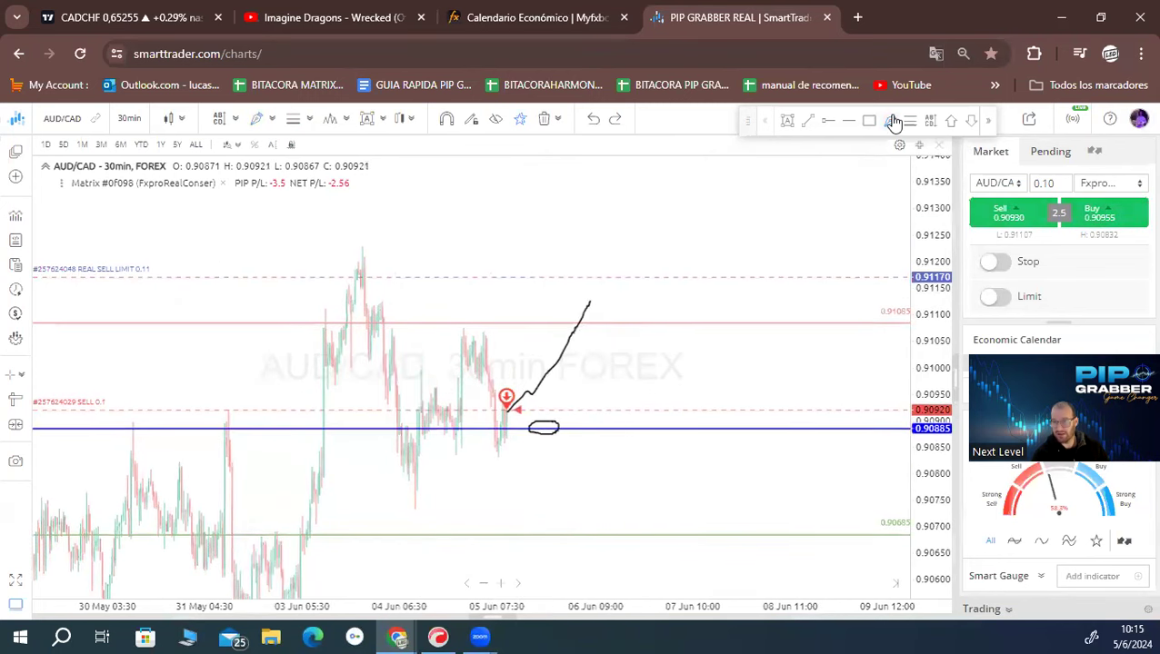
drag(604, 302, 606, 324)
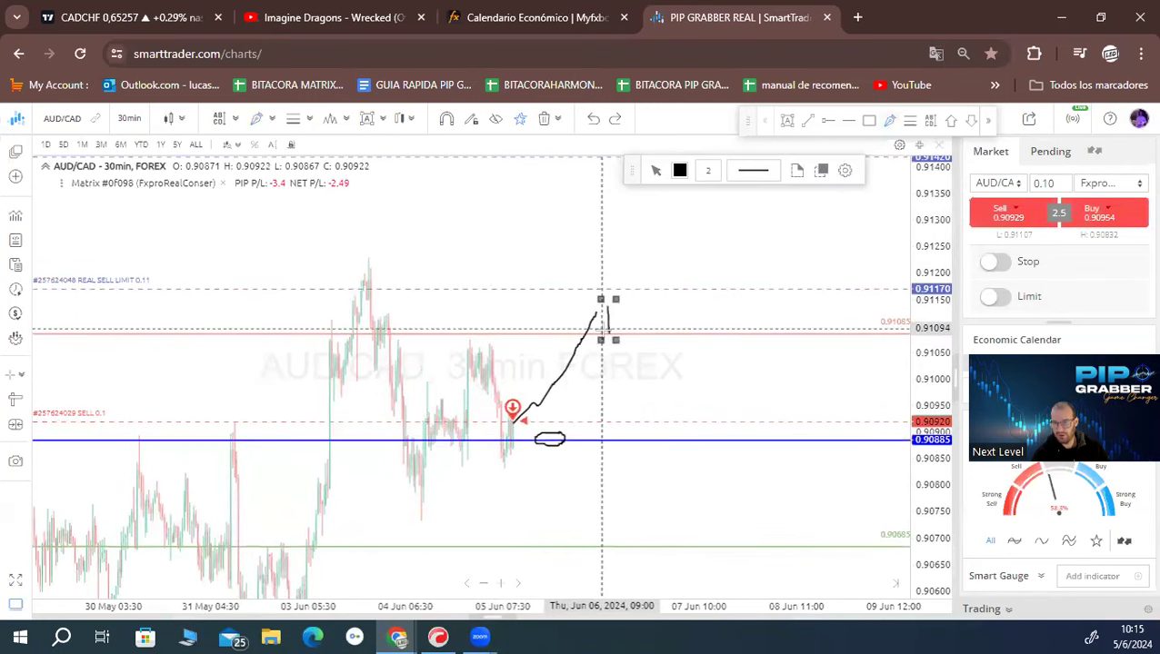
click(469, 123)
click(888, 123)
mouse_move(593, 314)
mouse_down()
mouse_move(605, 334)
mouse_move(591, 332)
mouse_up()
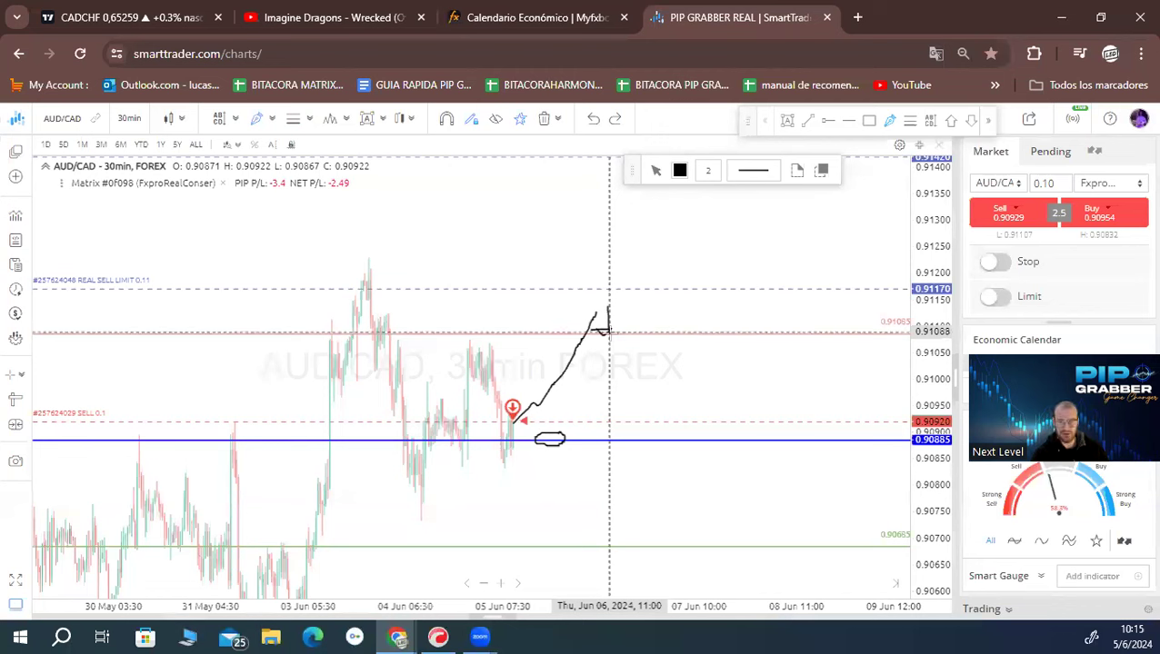
Step: Delete the freehand sketches from the AUD/CAD chart
right_click(608, 329)
click(609, 320)
click(609, 320)
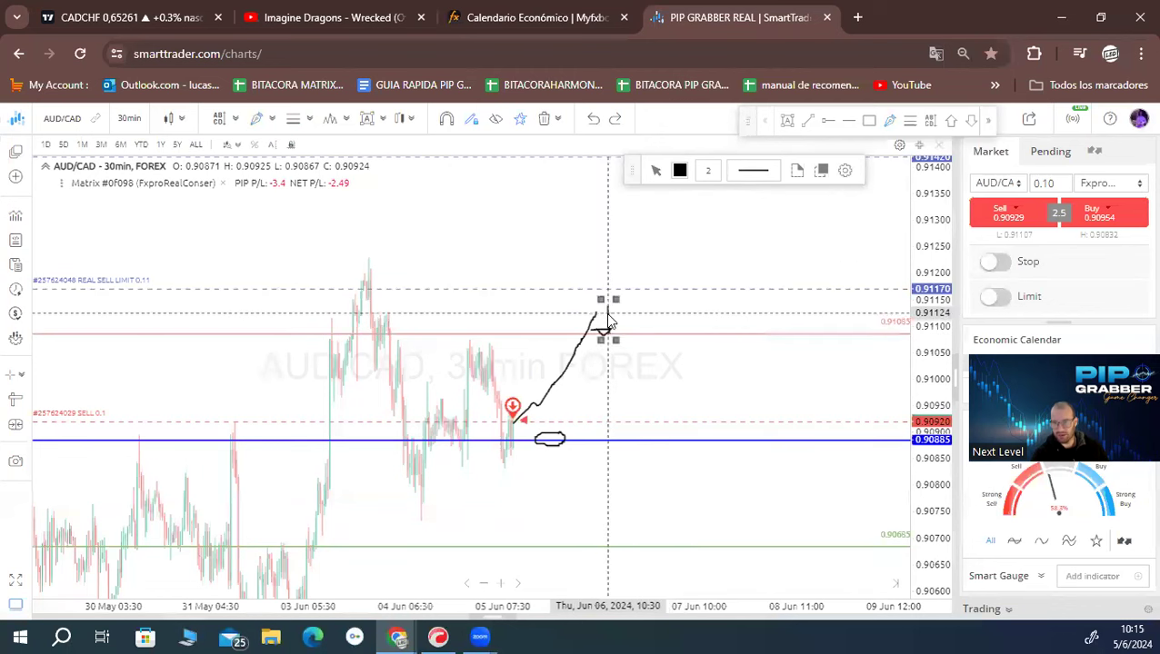
right_click(608, 320)
click(647, 390)
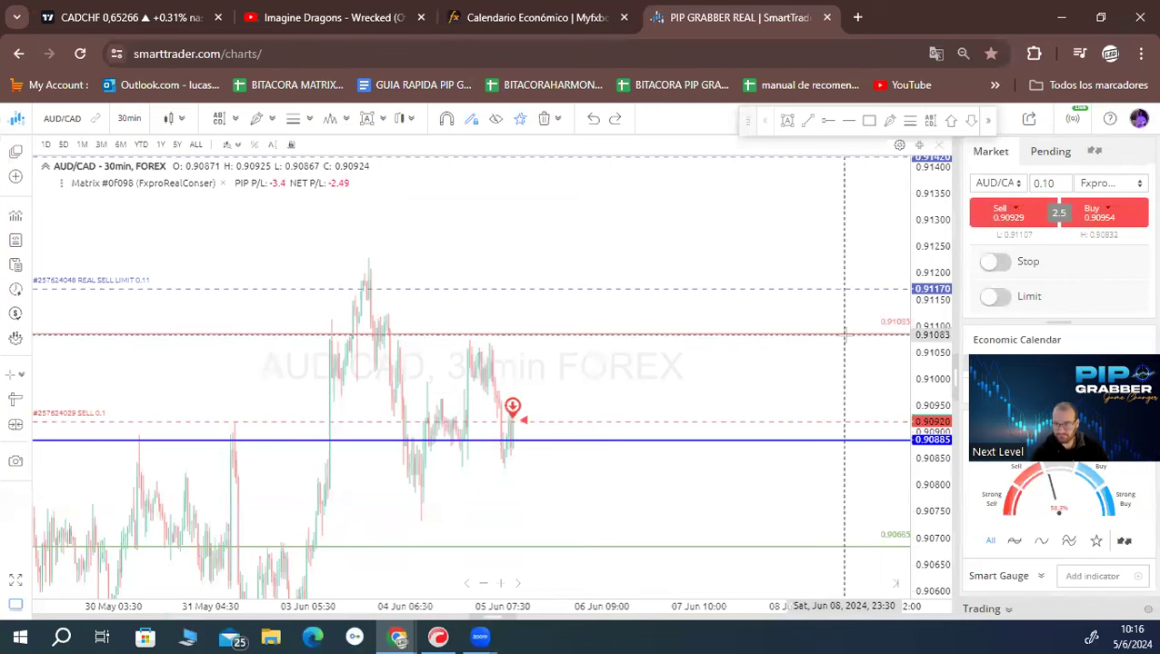
Step: Draw freehand dashes on the red 0.91085 line and just above the 0.91170 sell limit, plus a small down arrow below the sell entry level
drag(677, 407, 602, 393)
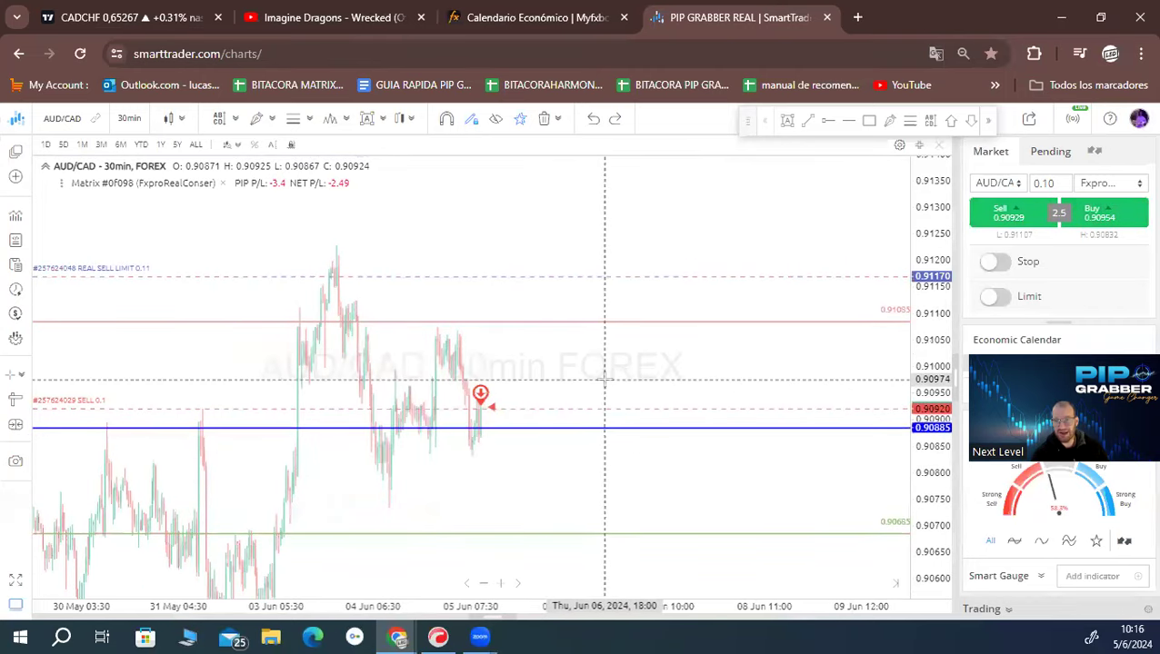
click(888, 121)
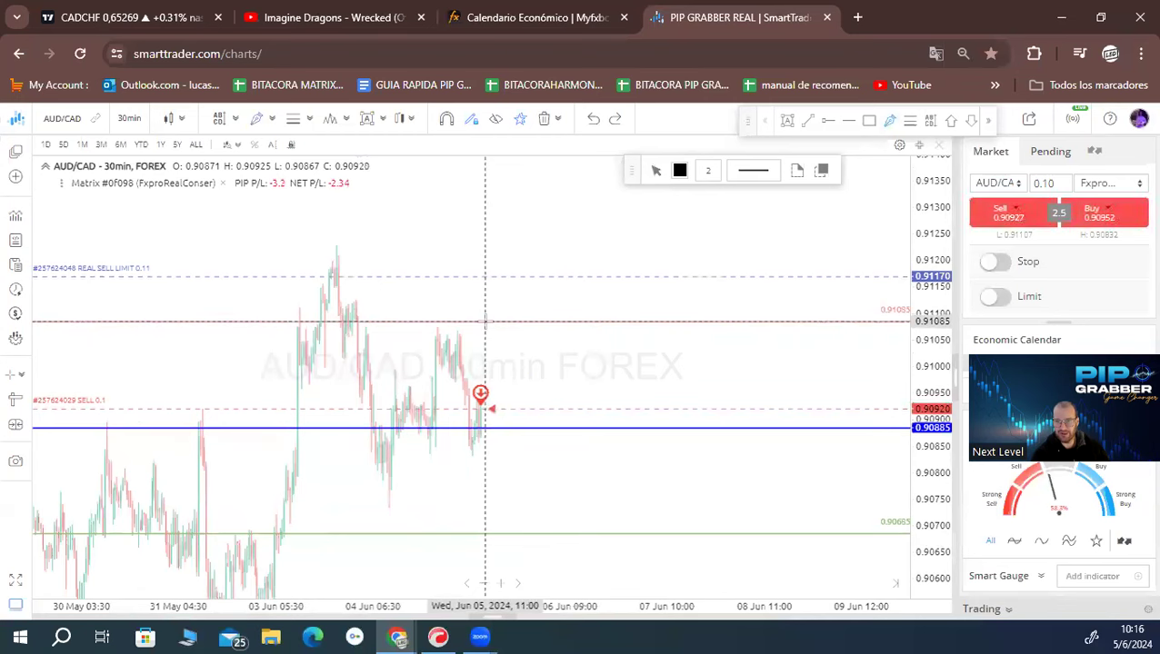
drag(483, 321, 526, 321)
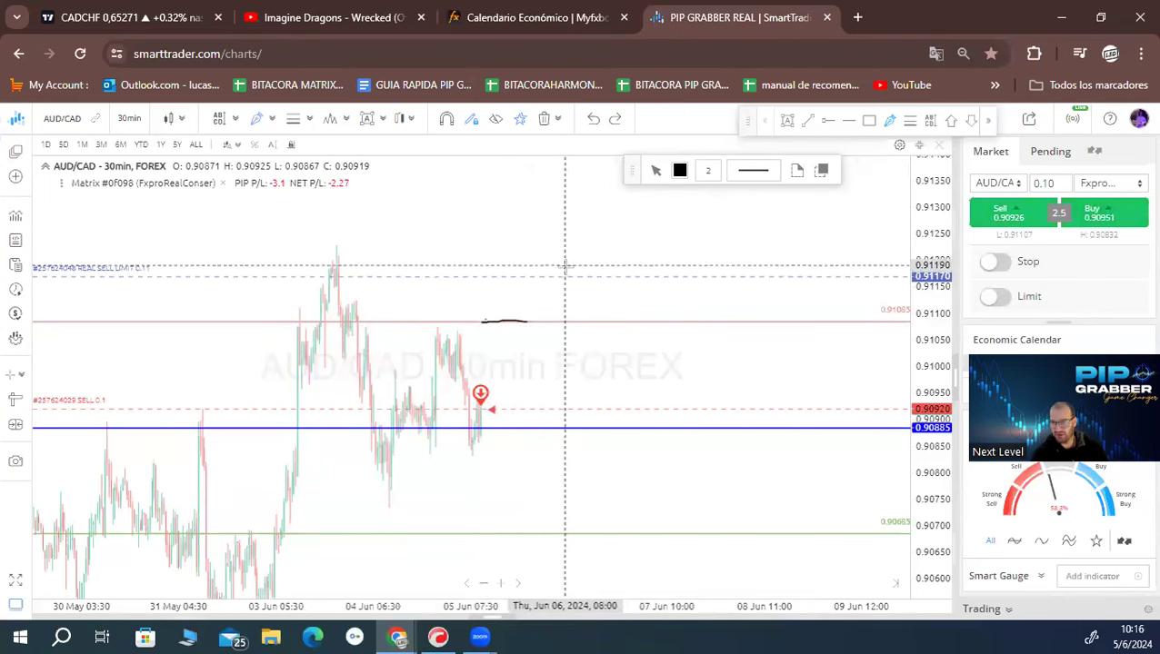
drag(568, 269, 609, 267)
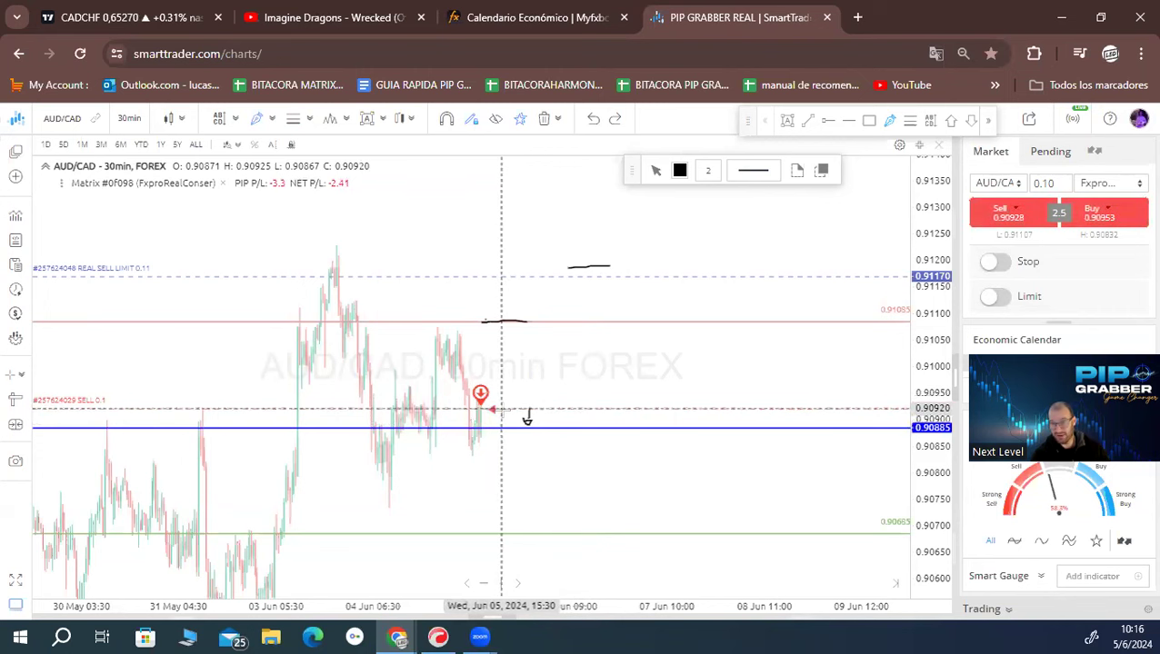
Step: Sketch two falling price paths toward the green line, from the blue line and the sell entry level, each ending in a short bar
drag(499, 428, 561, 546)
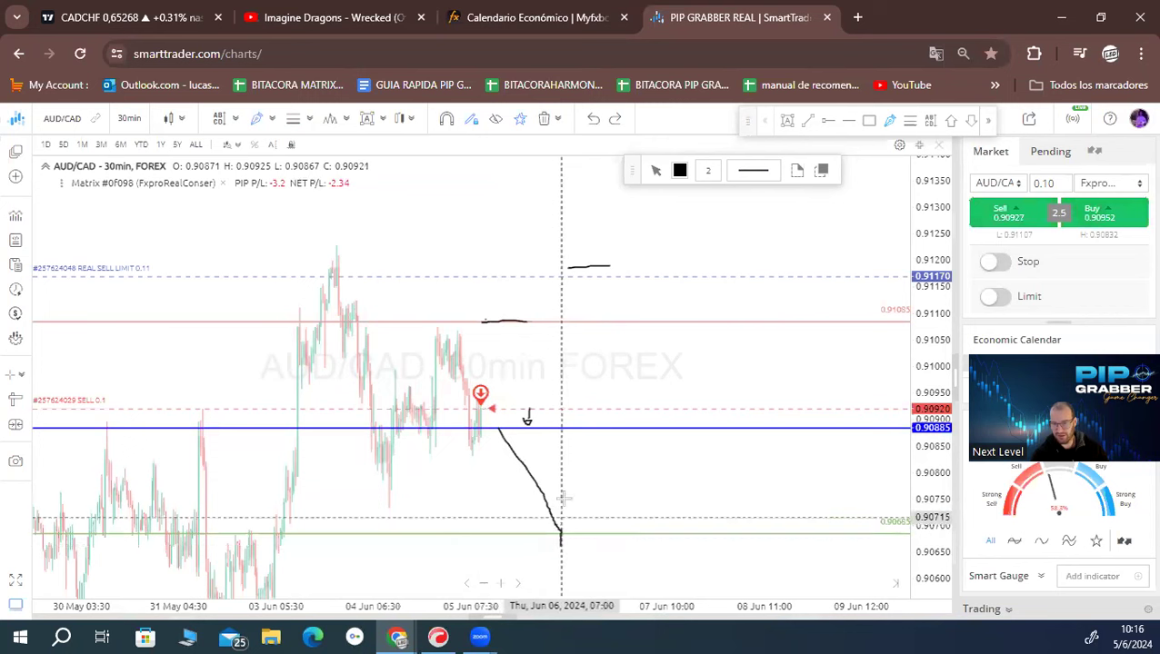
drag(557, 409, 619, 530)
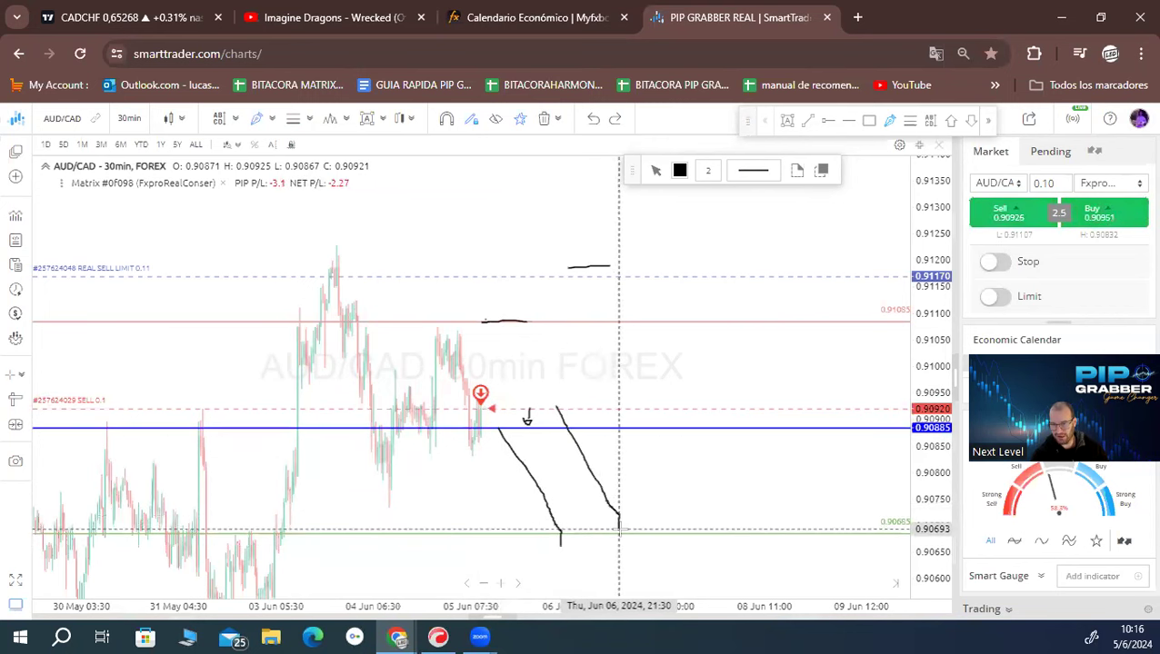
drag(552, 545, 631, 530)
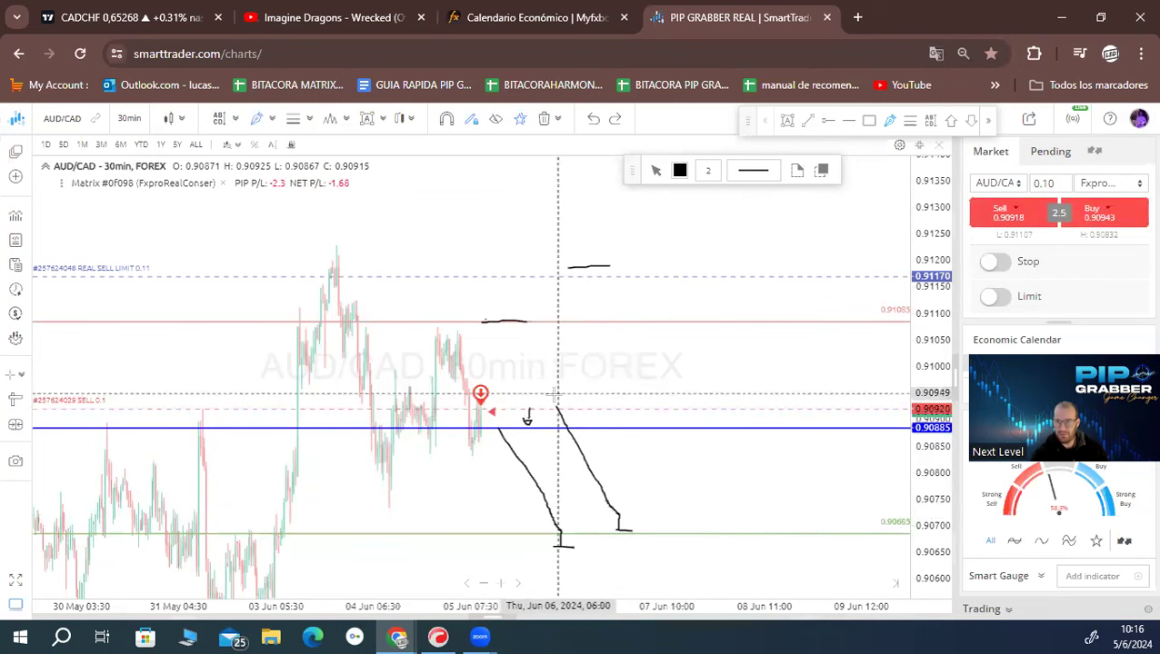
Step: Sketch a rising path from the sell entry to the red line and measure the distance from there to the sell limit
mouse_move(492, 417)
mouse_down()
mouse_move(533, 331)
mouse_move(551, 323)
mouse_up()
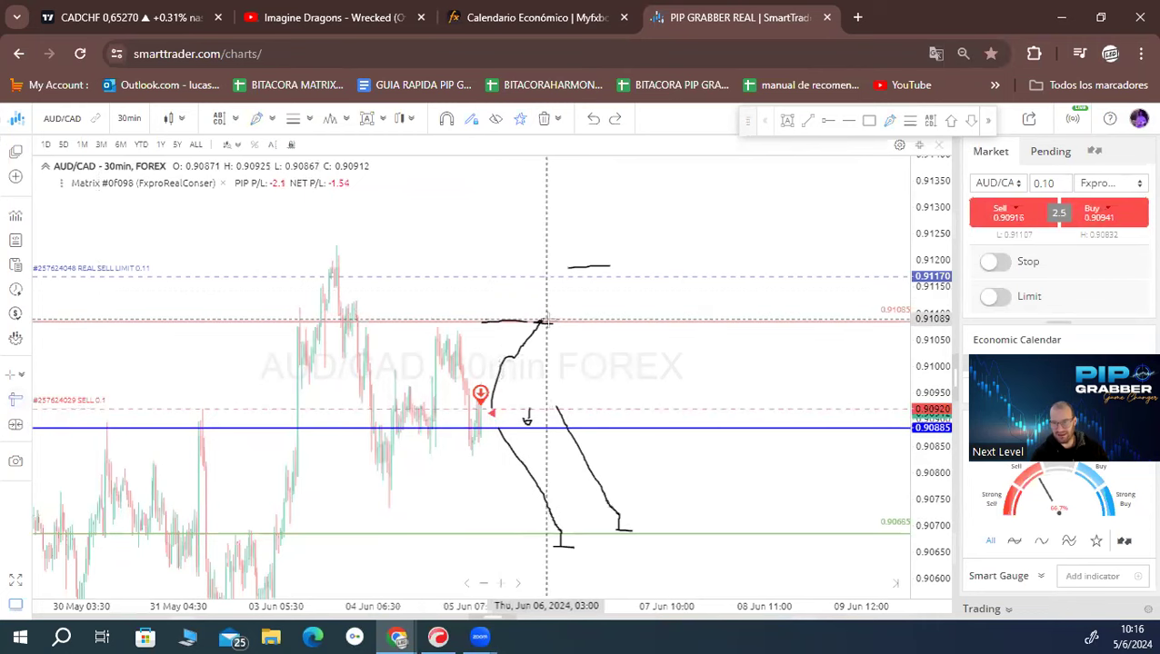
drag(557, 320, 605, 277)
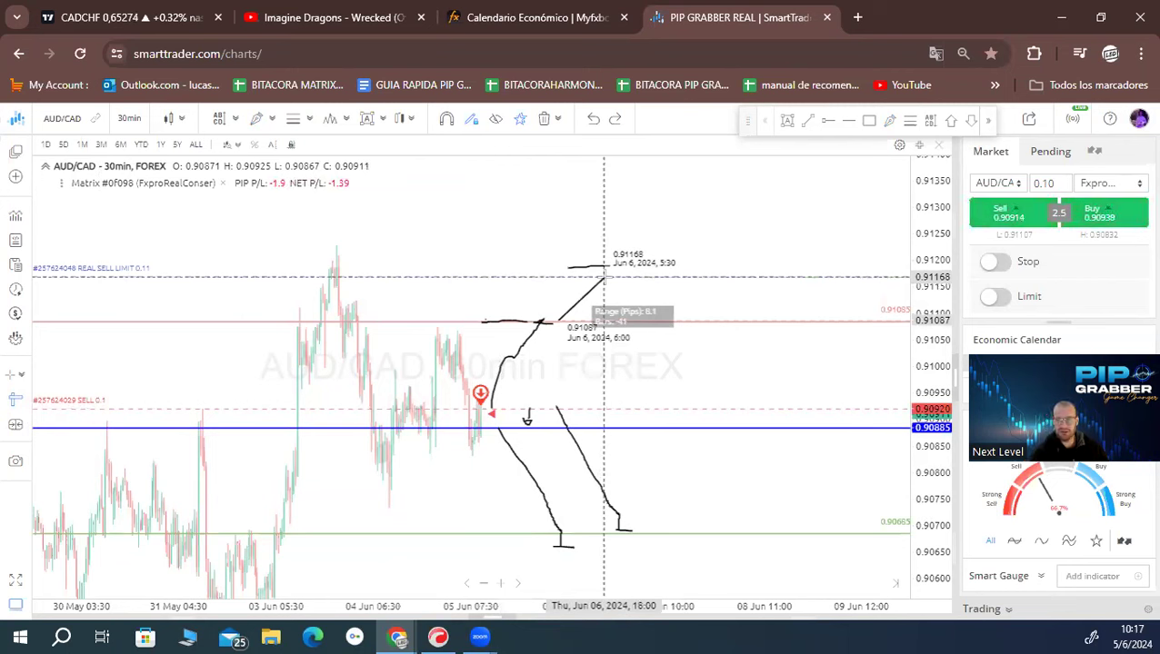
Step: Clear the measurement and delete all freehand sketches from the AUD/CAD chart
right_click(688, 211)
click(627, 244)
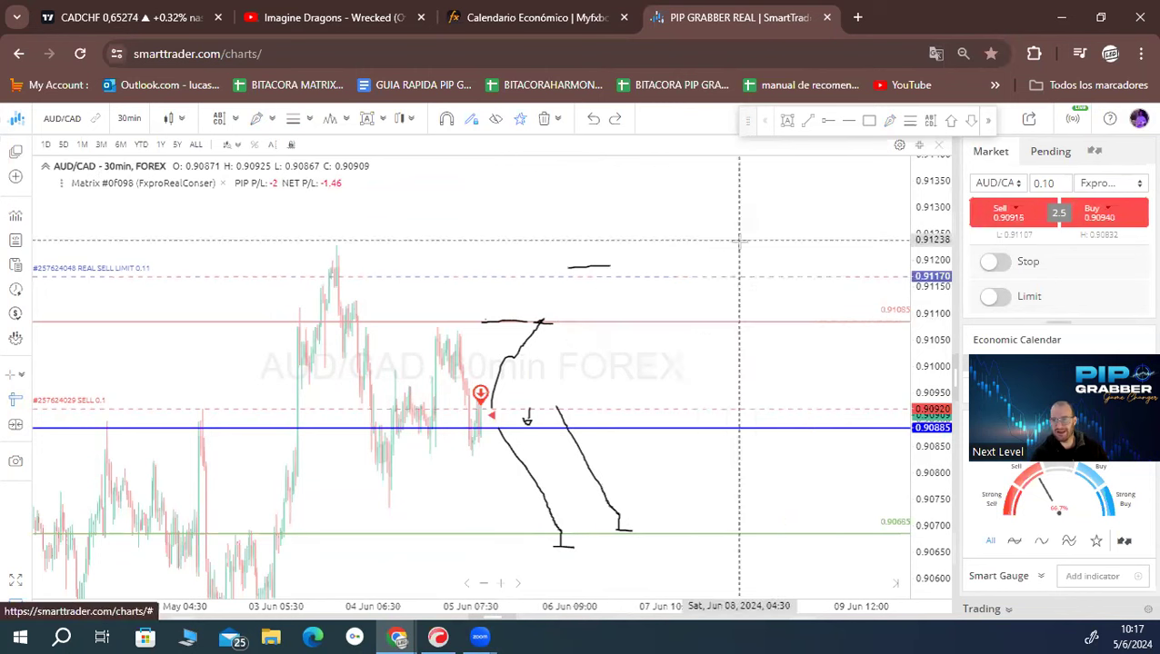
right_click(602, 269)
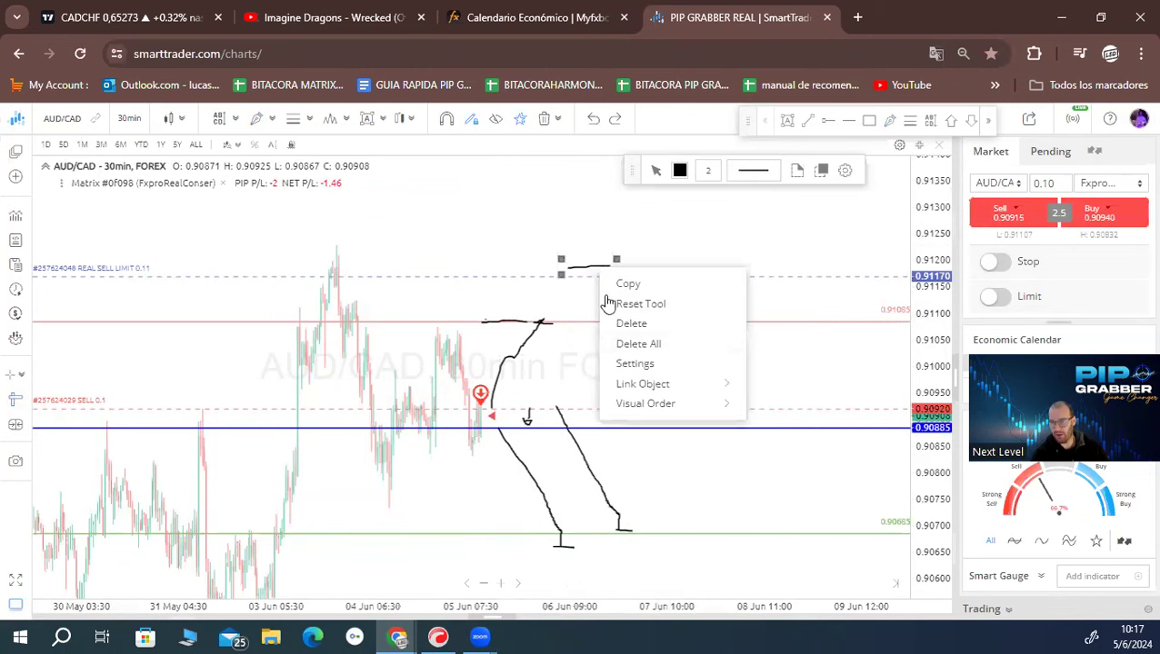
click(627, 342)
Step: Sketch a price path rising past the red line and falling toward the blue line, with a dash on the red line and a cross near the blue
click(890, 120)
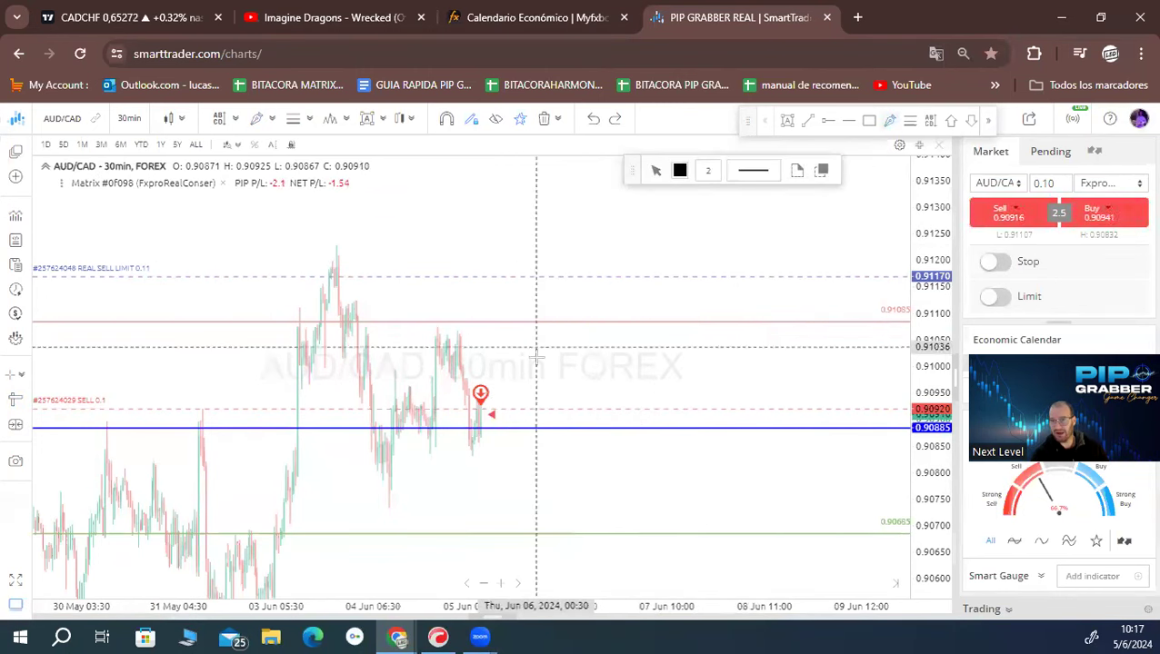
mouse_move(479, 423)
mouse_down()
mouse_move(538, 328)
mouse_move(570, 302)
mouse_move(668, 418)
mouse_up()
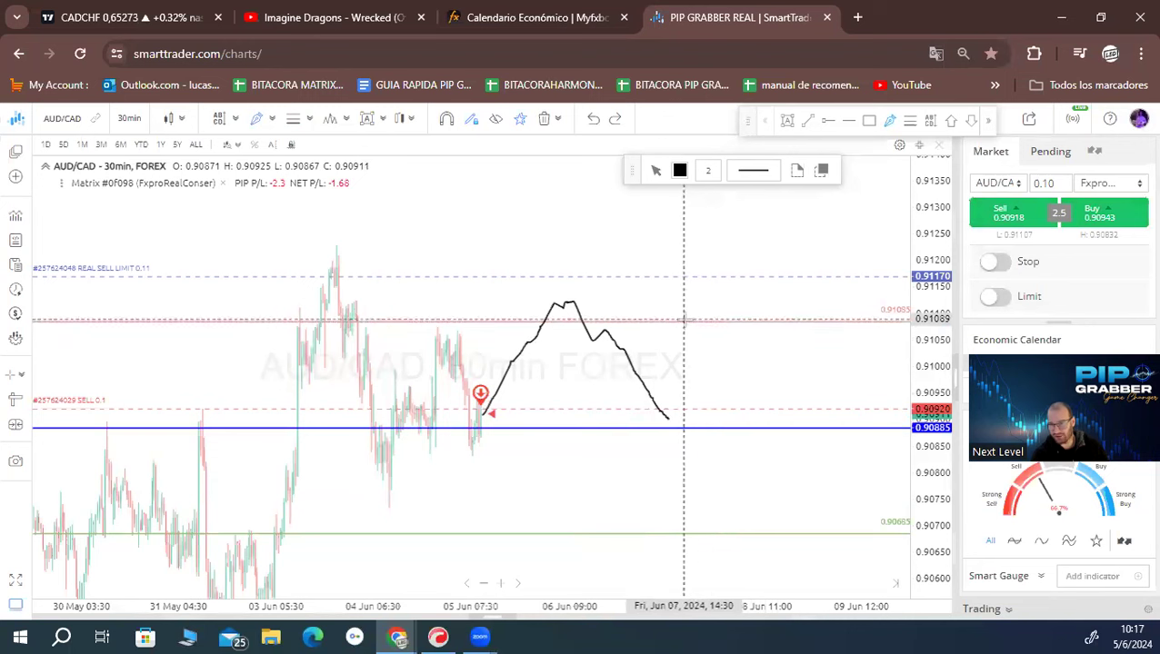
drag(691, 426, 714, 414)
drag(700, 415, 713, 428)
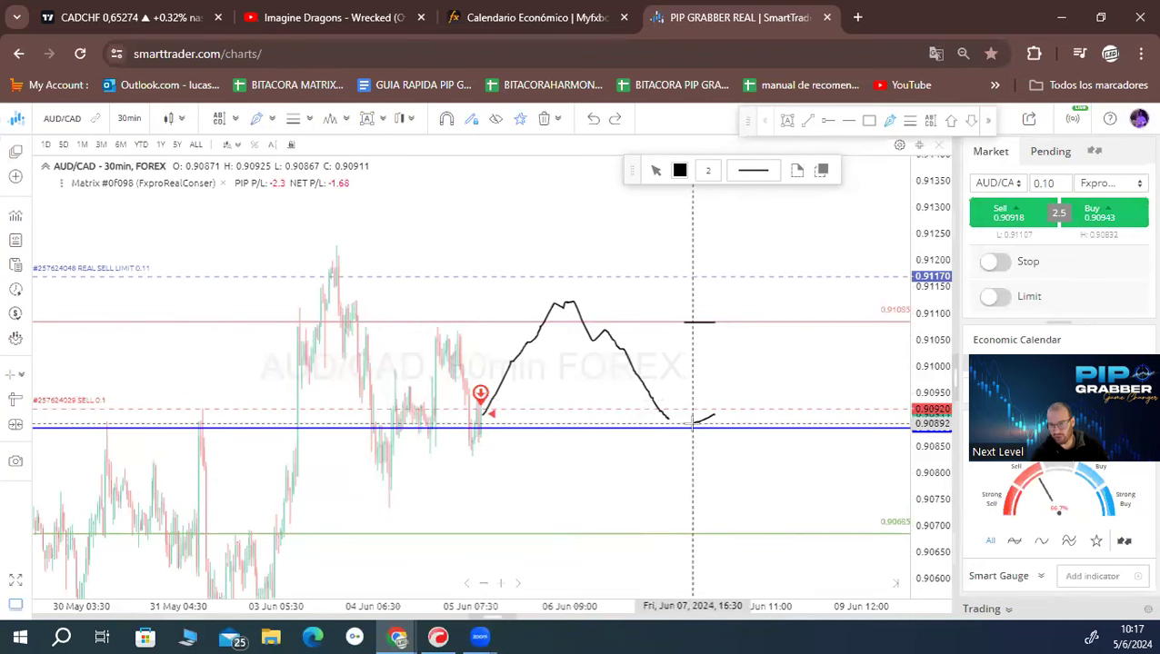
Step: Sketch a second falling path ending in a cross near the green line, and draw an oval beside the cross near the blue line
mouse_move(620, 407)
mouse_down()
mouse_move(648, 521)
mouse_move(668, 512)
mouse_move(661, 525)
mouse_up()
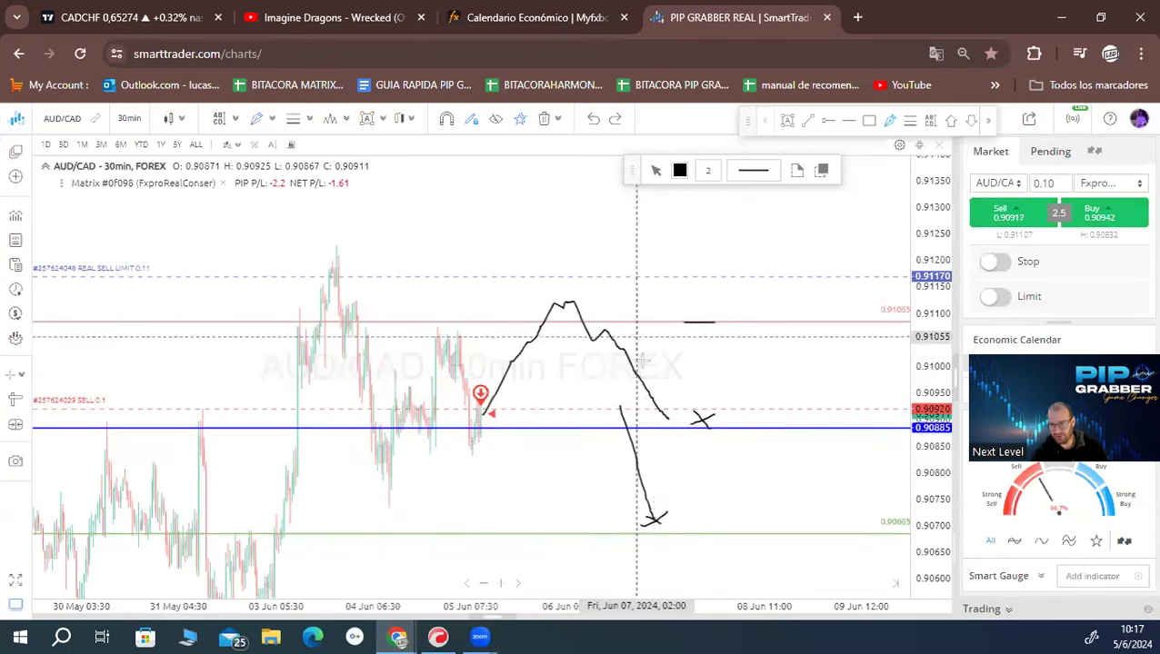
drag(665, 415, 678, 429)
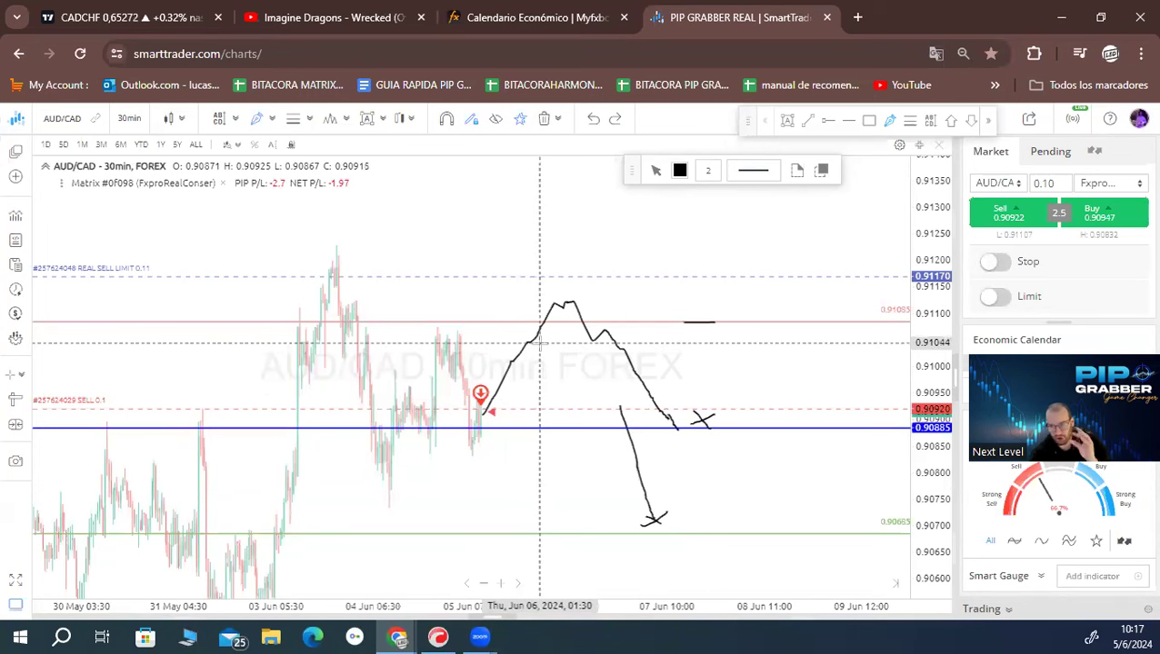
mouse_move(764, 408)
mouse_down()
mouse_move(757, 420)
mouse_move(769, 405)
mouse_up()
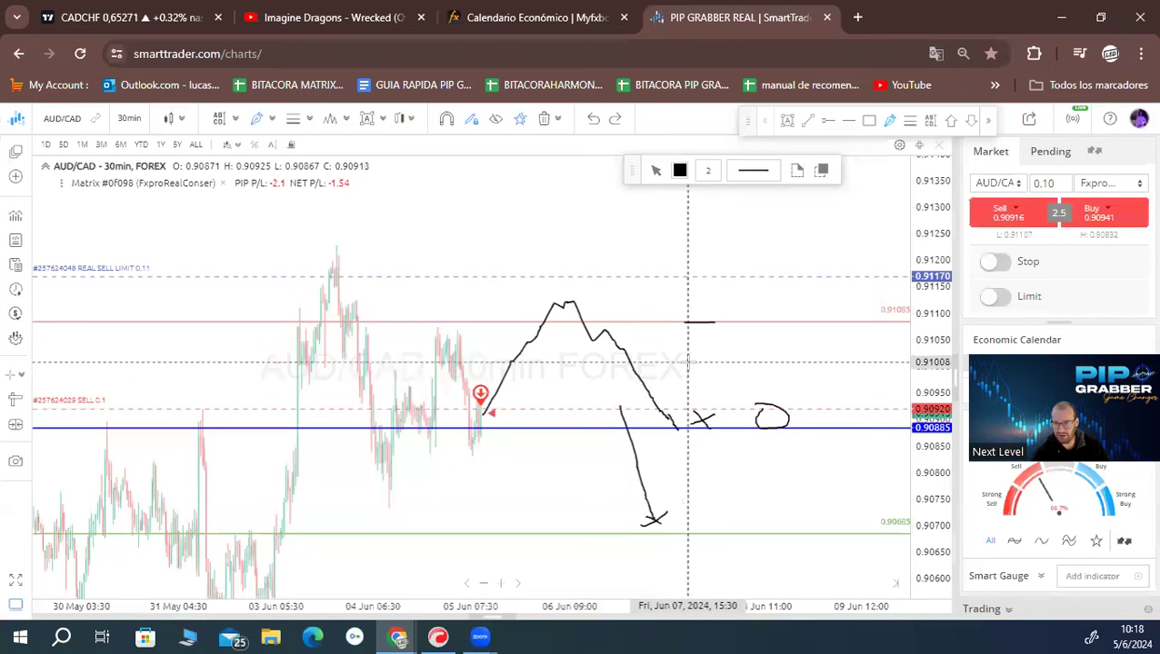
right_click(689, 206)
click(718, 240)
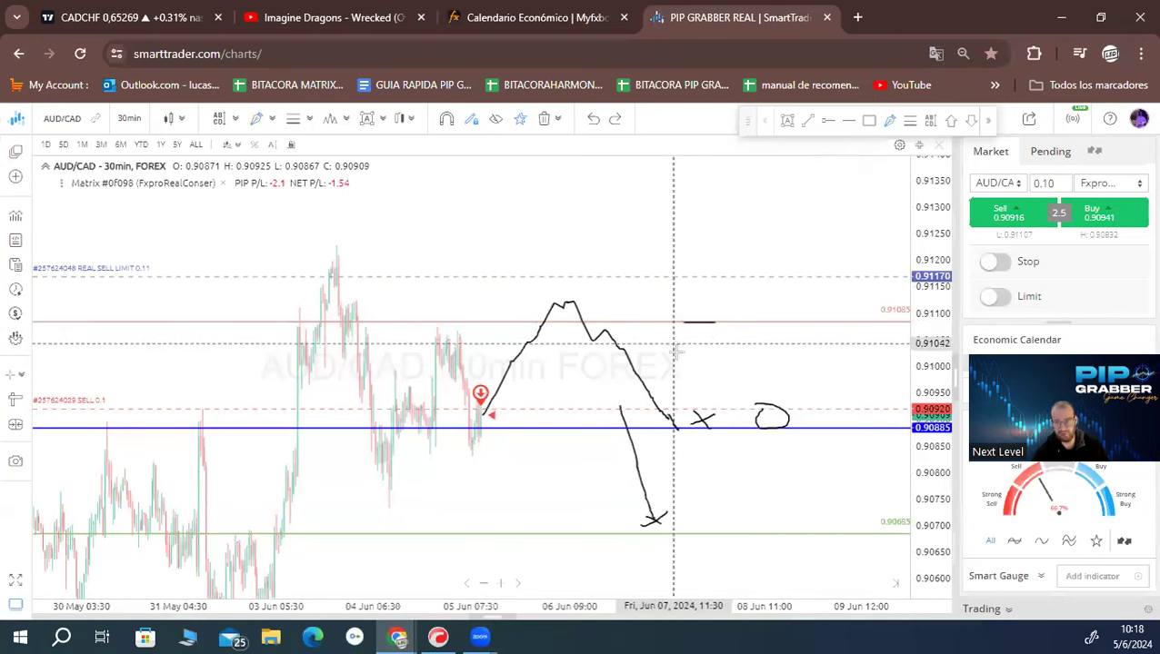
Step: Join the lower cross to the blue line with a horizontal and a vertical stroke, and handwrite a circled 15 beside them
click(892, 122)
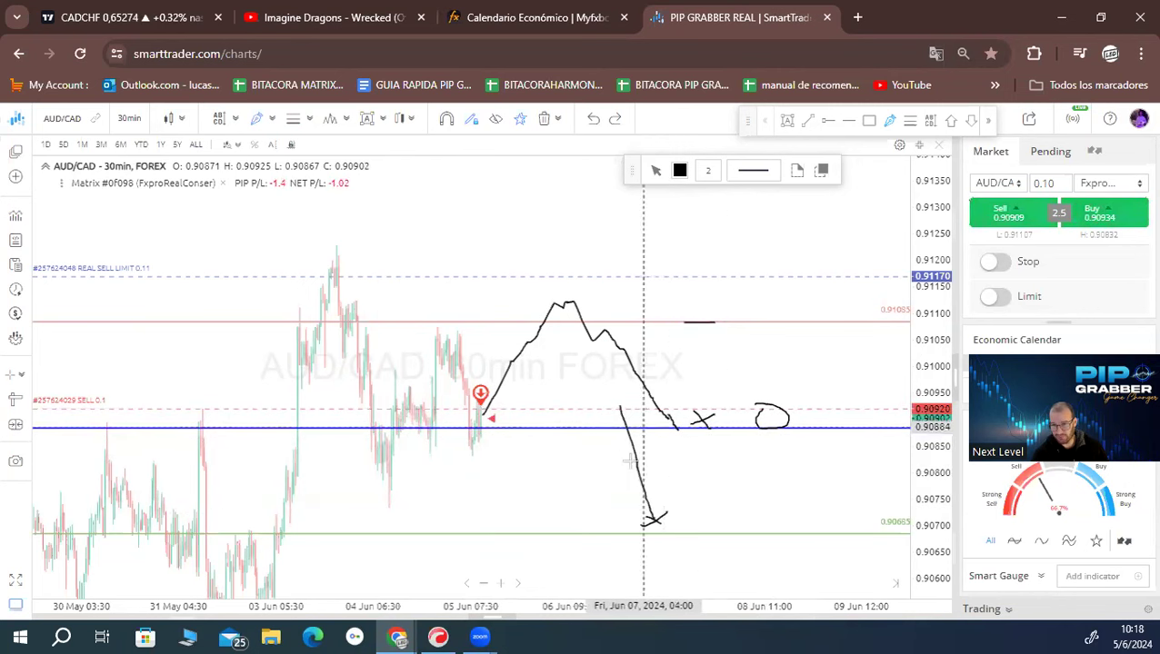
drag(644, 520, 720, 520)
drag(717, 426, 723, 520)
mouse_move(754, 459)
mouse_down()
mouse_move(754, 477)
mouse_move(806, 474)
mouse_up()
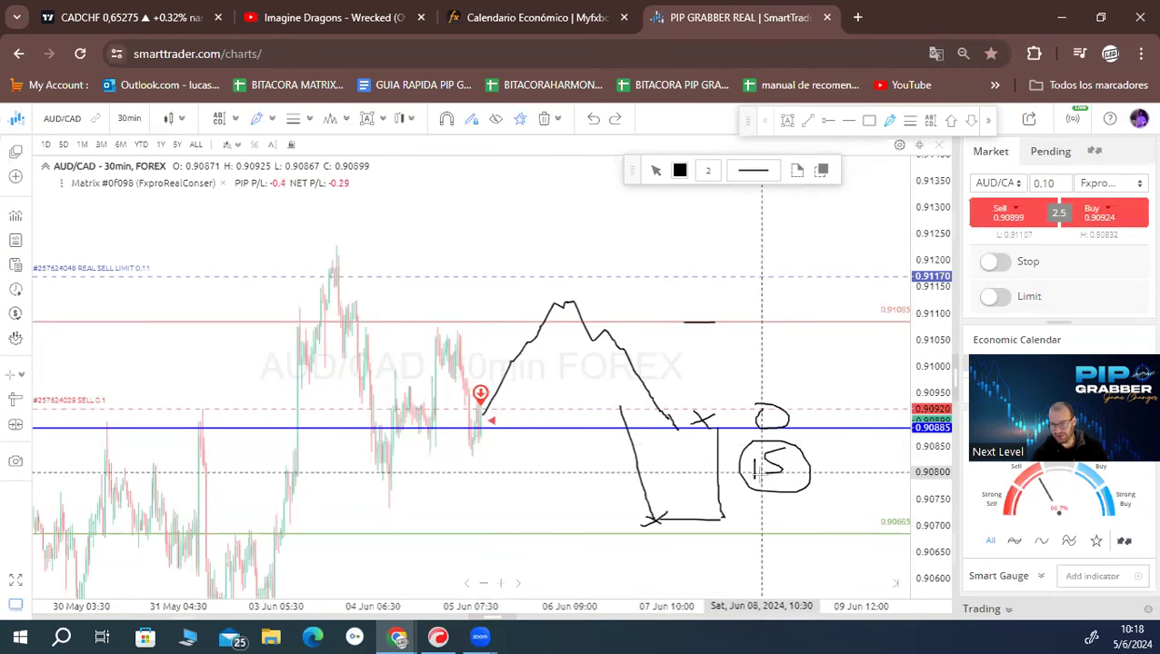
Step: Handwrite a boxed 20 under the circled 15, and add a circled 5 and a circled -10 beside them
drag(743, 456, 744, 478)
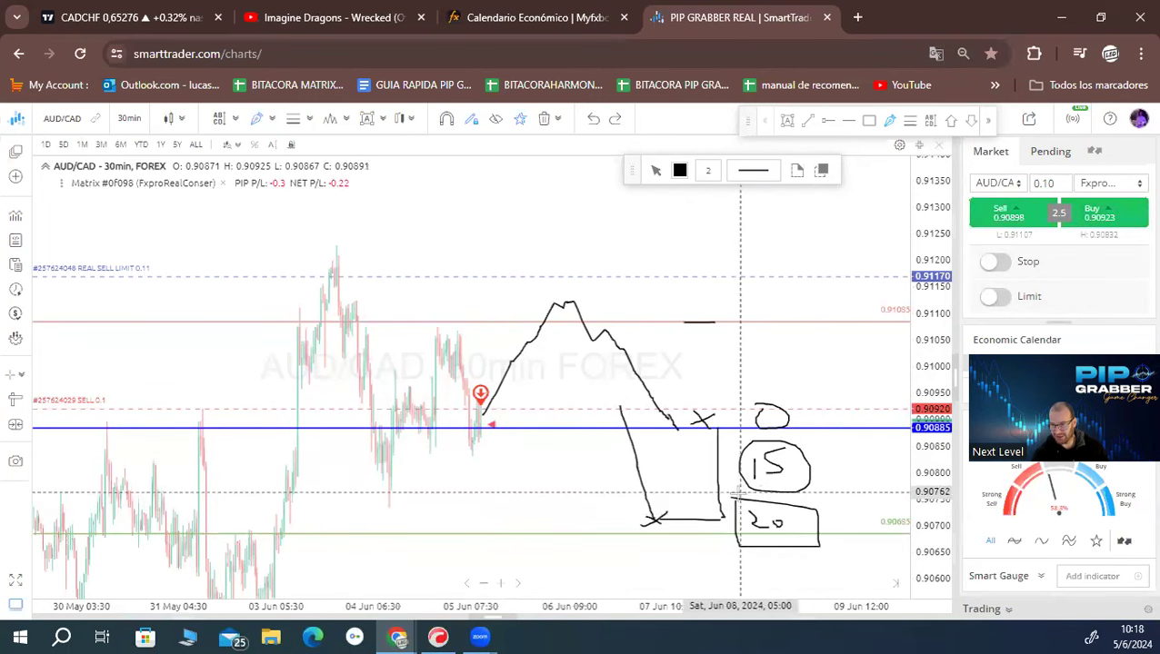
mouse_move(853, 466)
mouse_down()
mouse_move(873, 469)
mouse_move(881, 488)
mouse_move(861, 474)
mouse_move(855, 498)
mouse_move(870, 449)
mouse_up()
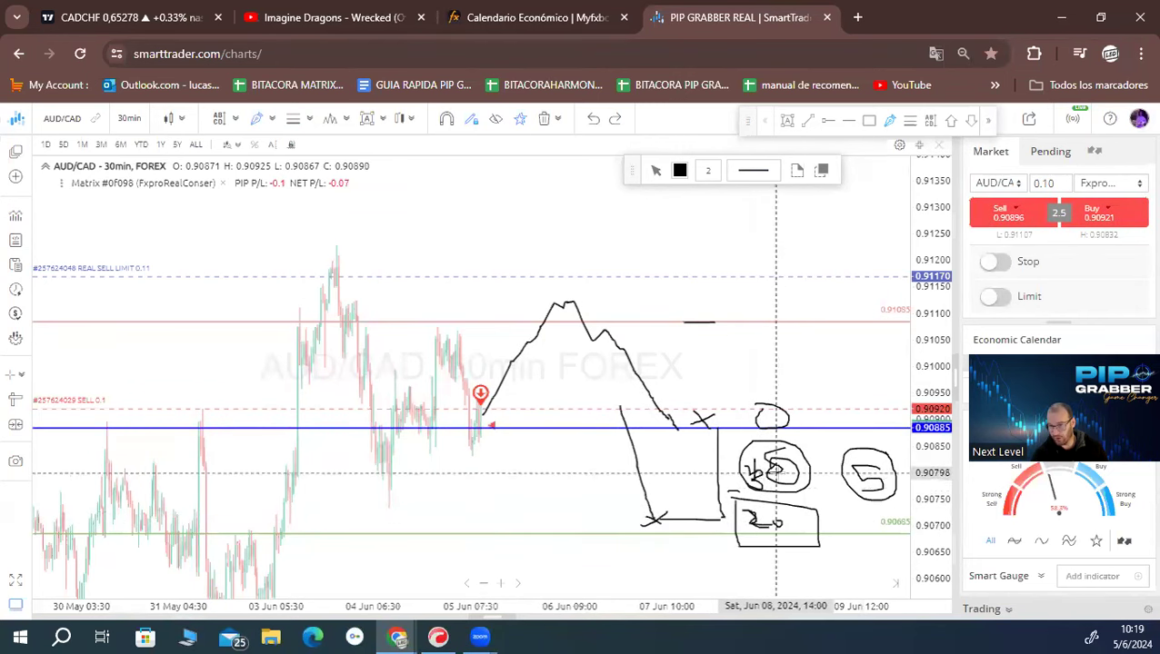
mouse_move(854, 505)
mouse_down()
mouse_move(855, 520)
mouse_move(865, 512)
mouse_move(824, 539)
mouse_move(870, 534)
mouse_move(867, 502)
mouse_up()
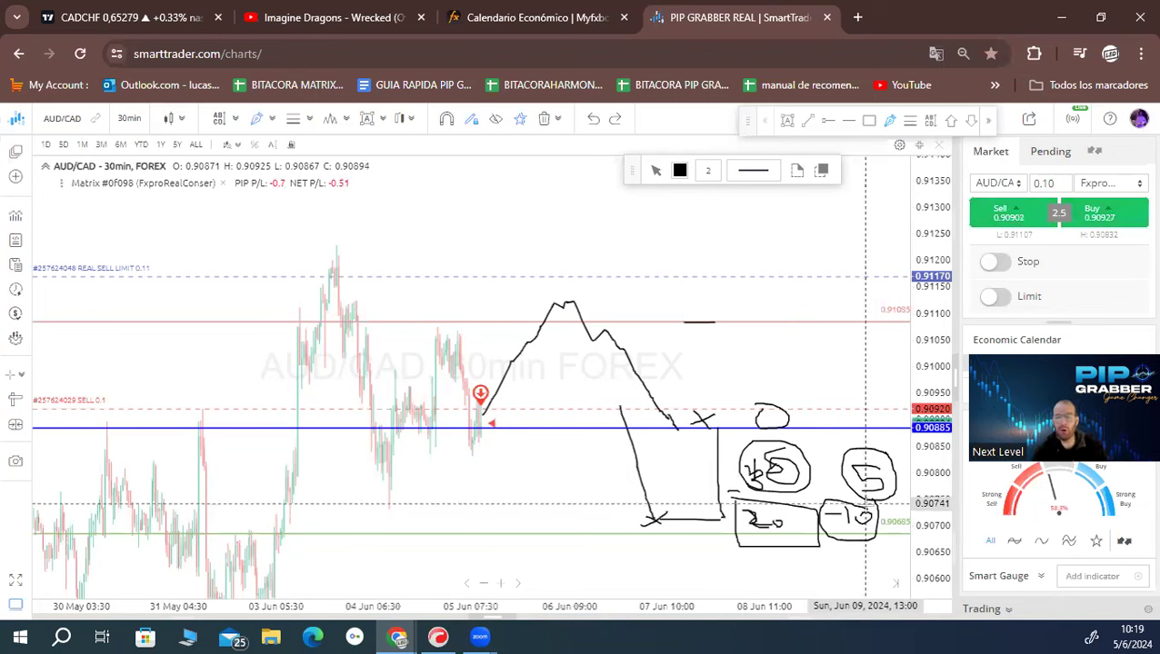
Step: Leave the freehand tool and delete all the price-path sketches and handwritten numbers from the chart
right_click(724, 211)
click(765, 238)
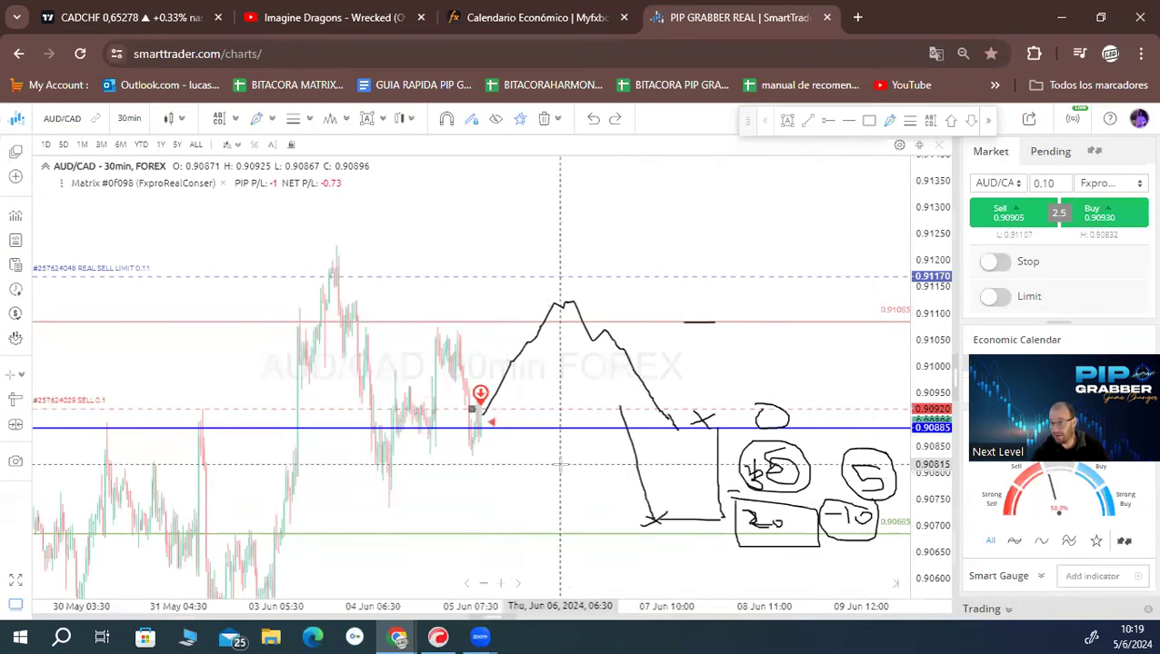
click(675, 416)
right_click(627, 358)
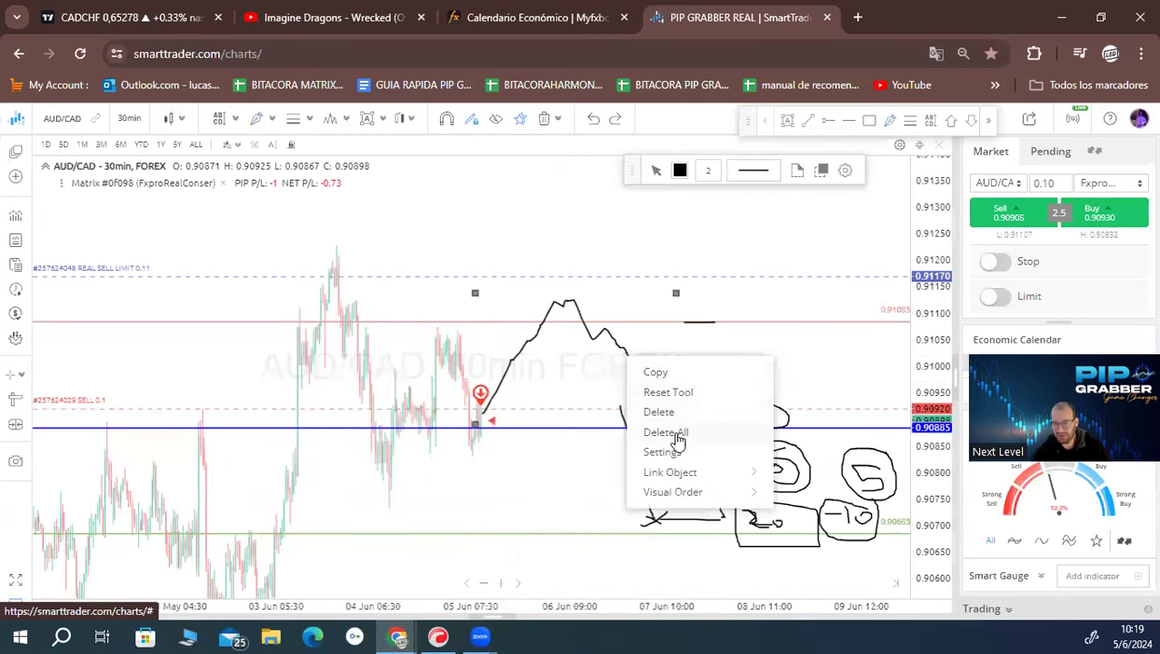
click(678, 434)
Step: Switch the AUD/CAD chart to the 1-minute timeframe and draw a flat freehand loop around the latest candles
scroll(668, 455, up, 5)
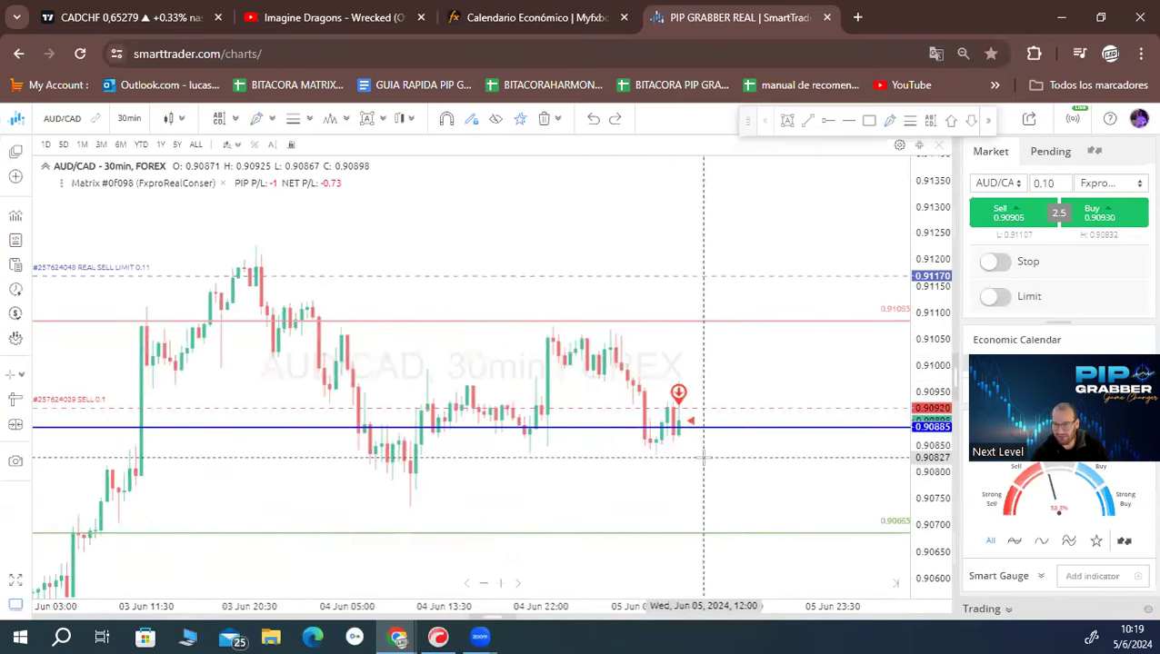
drag(717, 462, 593, 434)
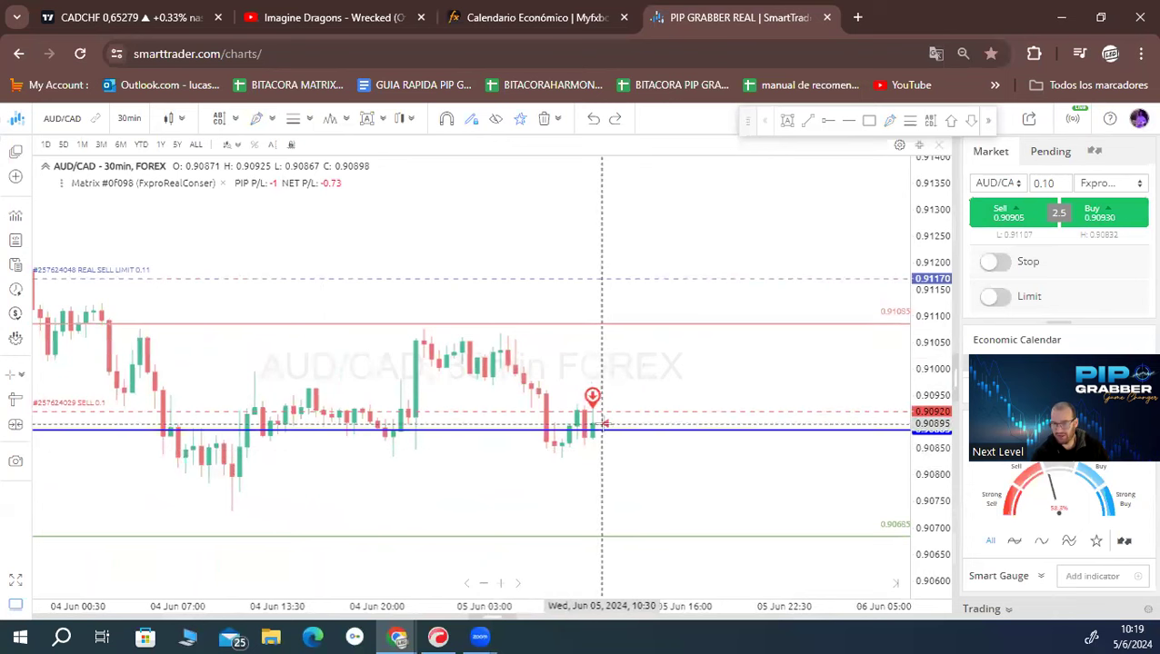
click(130, 120)
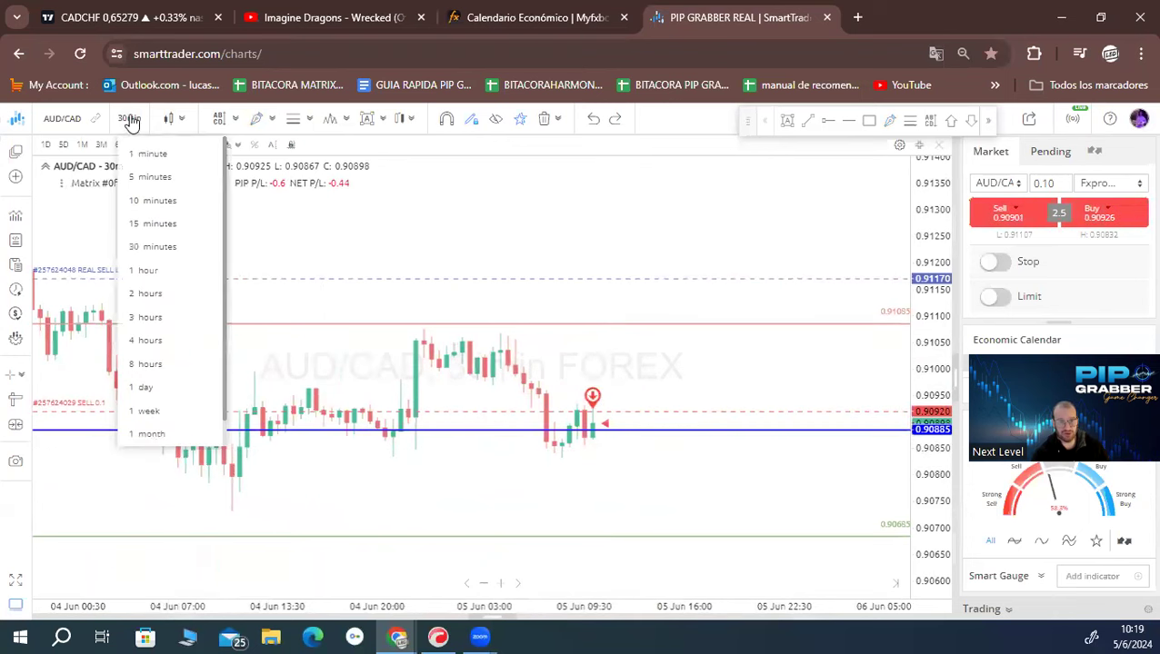
click(153, 162)
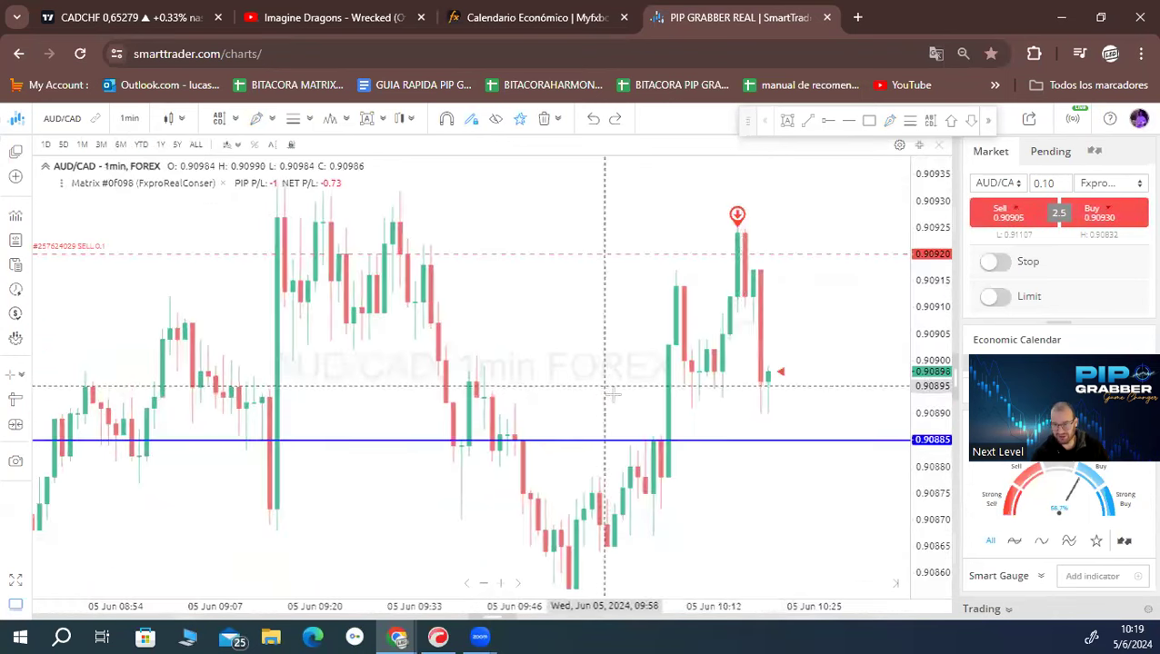
click(889, 120)
drag(575, 381, 574, 382)
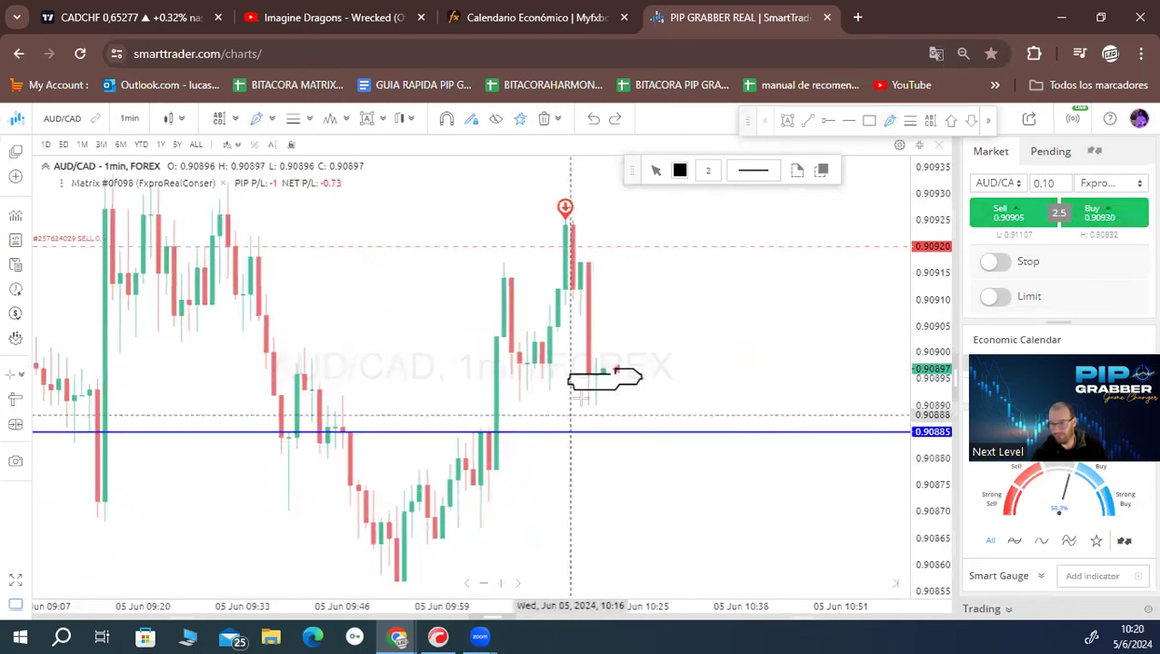
Step: Leave the freehand tool and delete the loop around the latest 1-minute candles
right_click(651, 350)
click(696, 240)
click(614, 371)
right_click(613, 373)
click(677, 457)
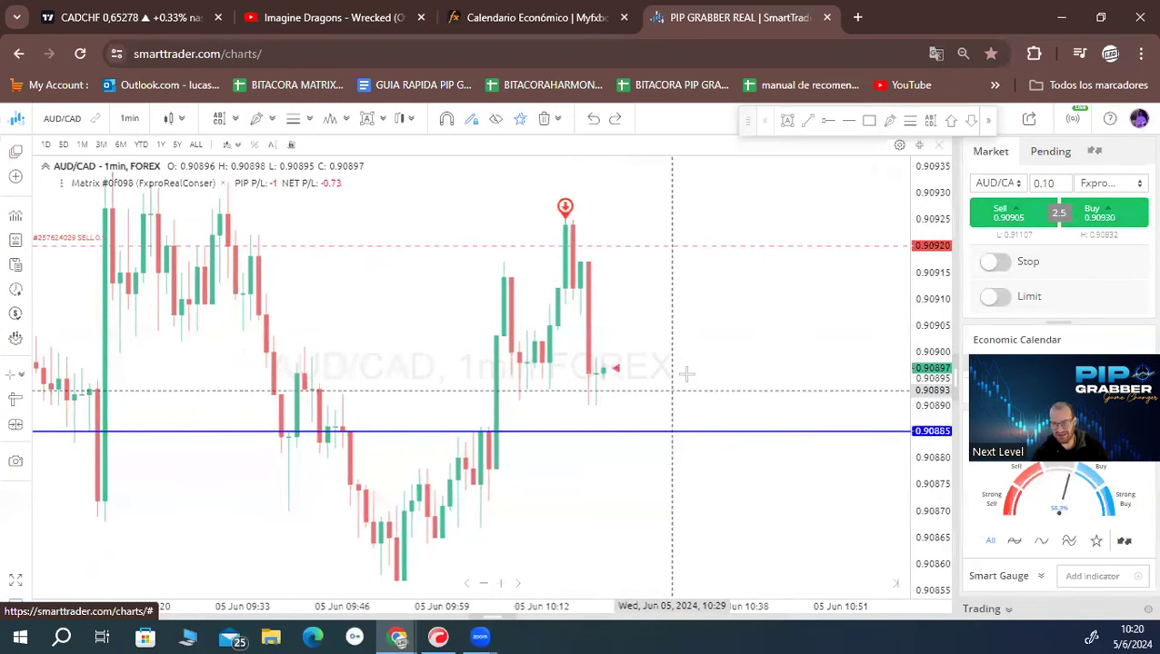
Step: Return the AUD/CAD chart to the 30-minute timeframe with free space after the latest candle
scroll(712, 370, down, 4)
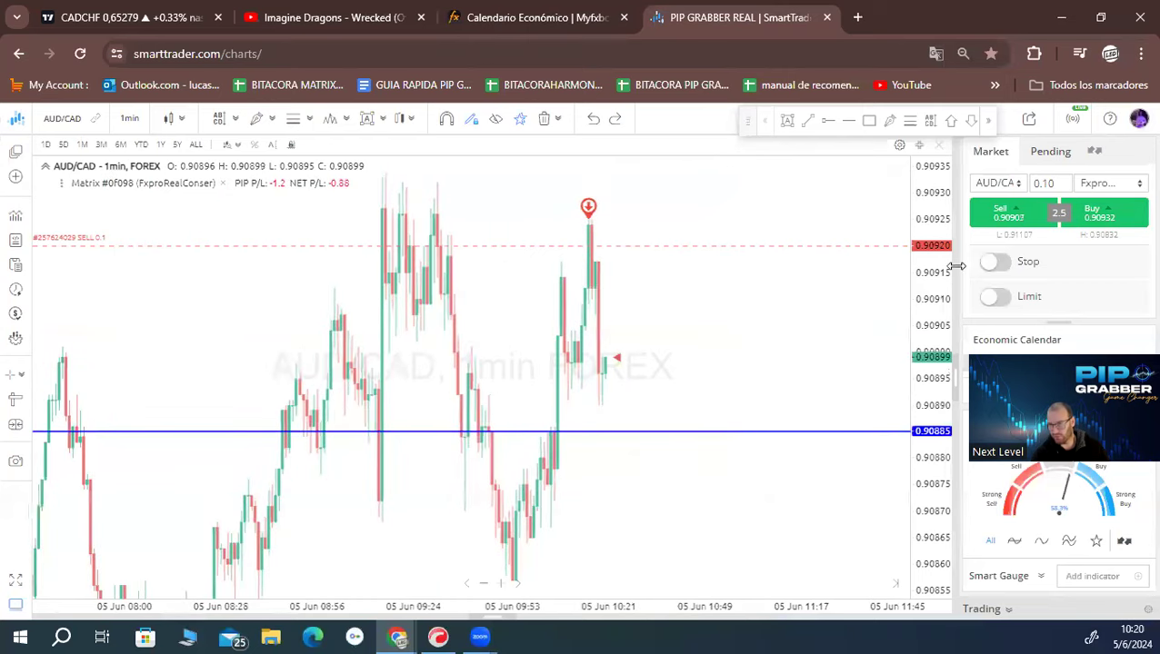
scroll(937, 284, down, 2)
scroll(689, 369, down, 1)
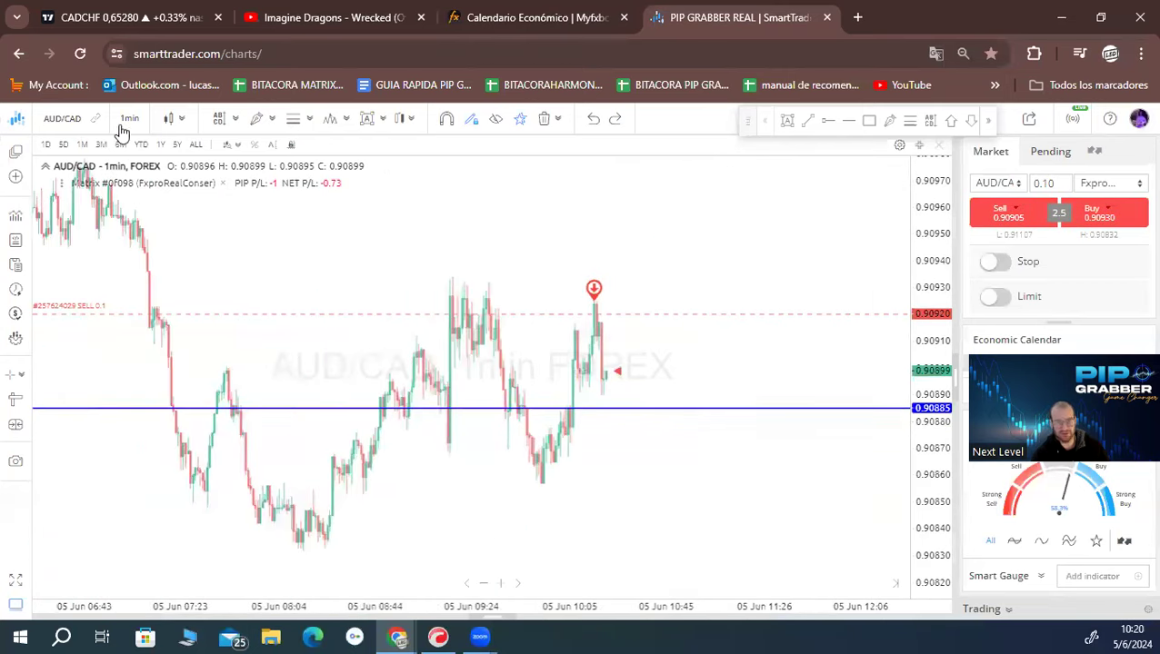
click(128, 119)
click(160, 245)
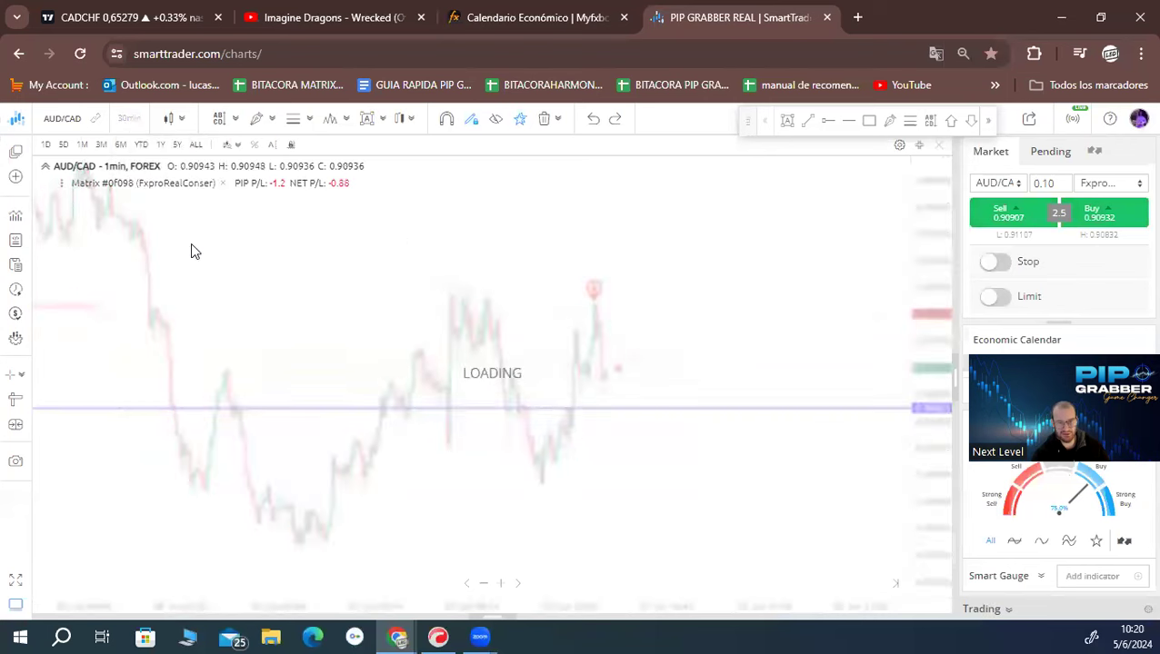
drag(854, 332, 623, 377)
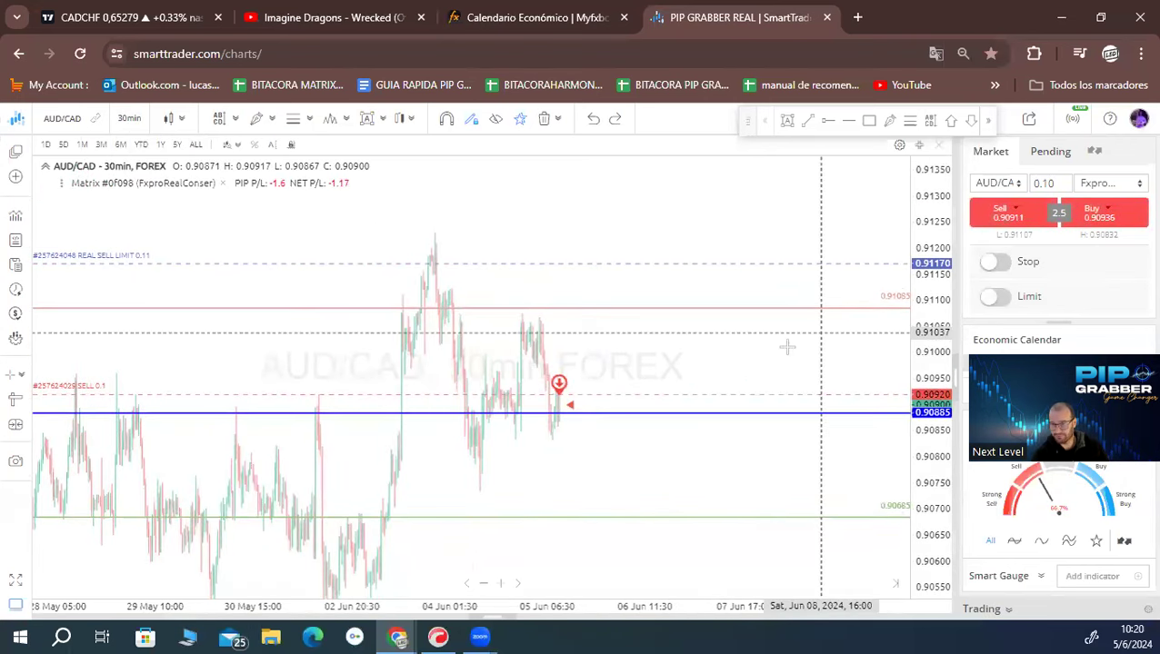
Step: Sketch a freehand path from the AUD/CAD sell marker and a large loop around the free area after the latest candle
drag(784, 345, 618, 361)
click(889, 120)
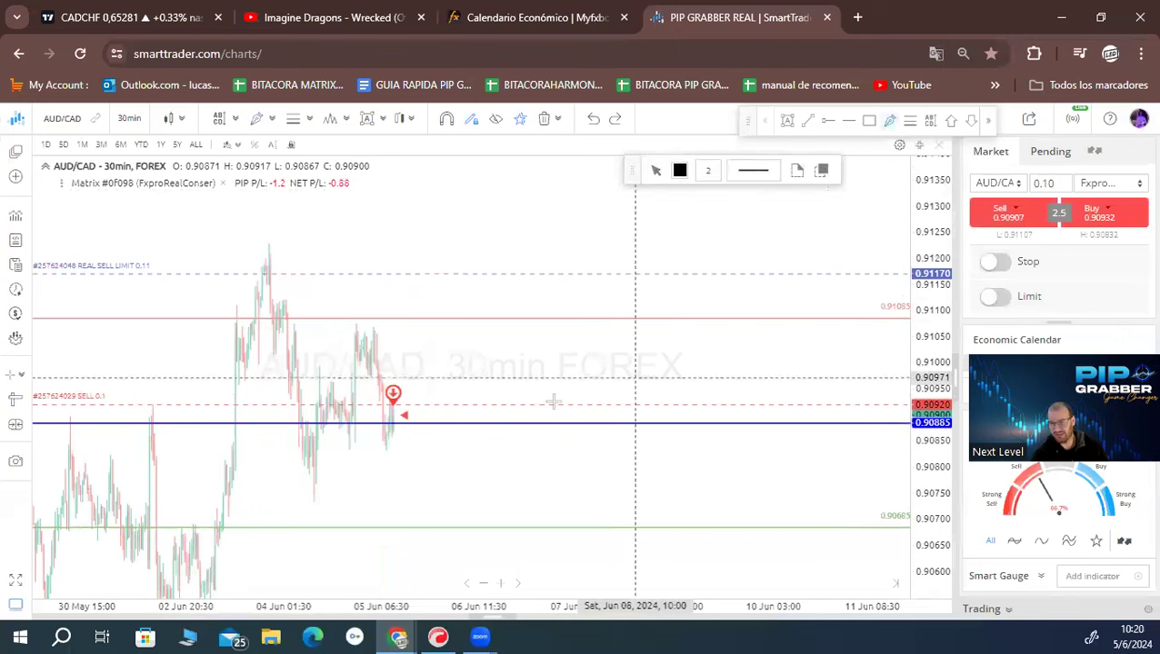
drag(455, 425, 491, 419)
mouse_move(393, 394)
mouse_down()
mouse_move(506, 446)
mouse_move(536, 378)
mouse_move(580, 405)
mouse_up()
mouse_move(582, 354)
mouse_down()
mouse_move(491, 428)
mouse_move(582, 350)
mouse_up()
Step: Leave the freehand tool and delete the path and loop drawn after the sell marker
right_click(578, 349)
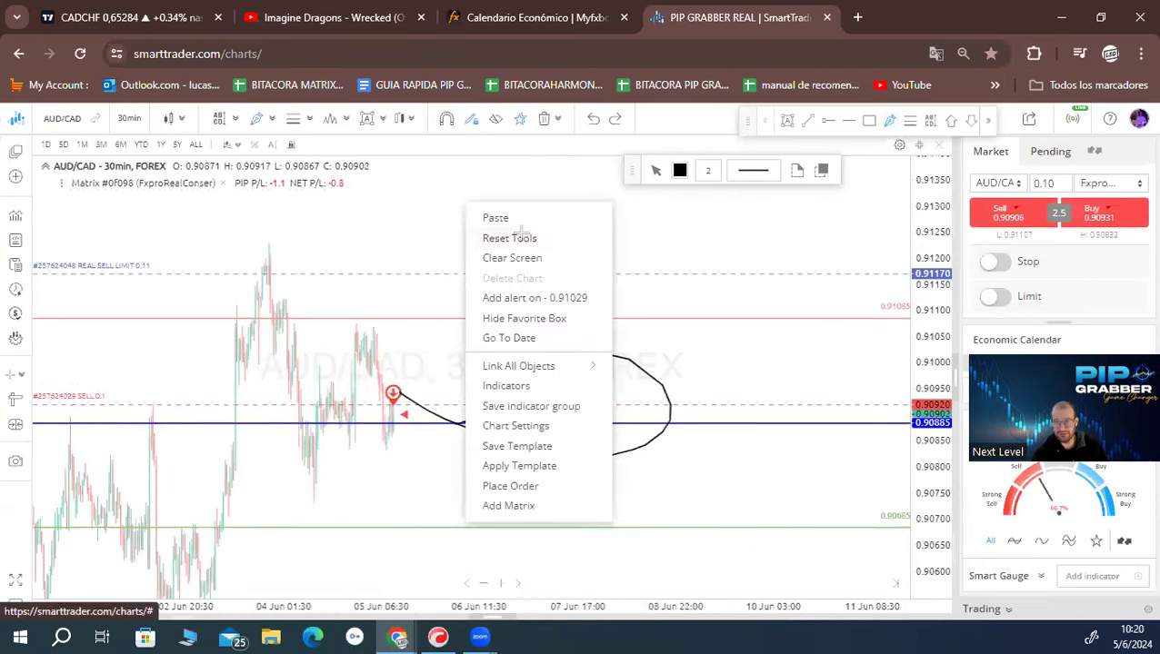
click(520, 237)
click(532, 378)
right_click(524, 374)
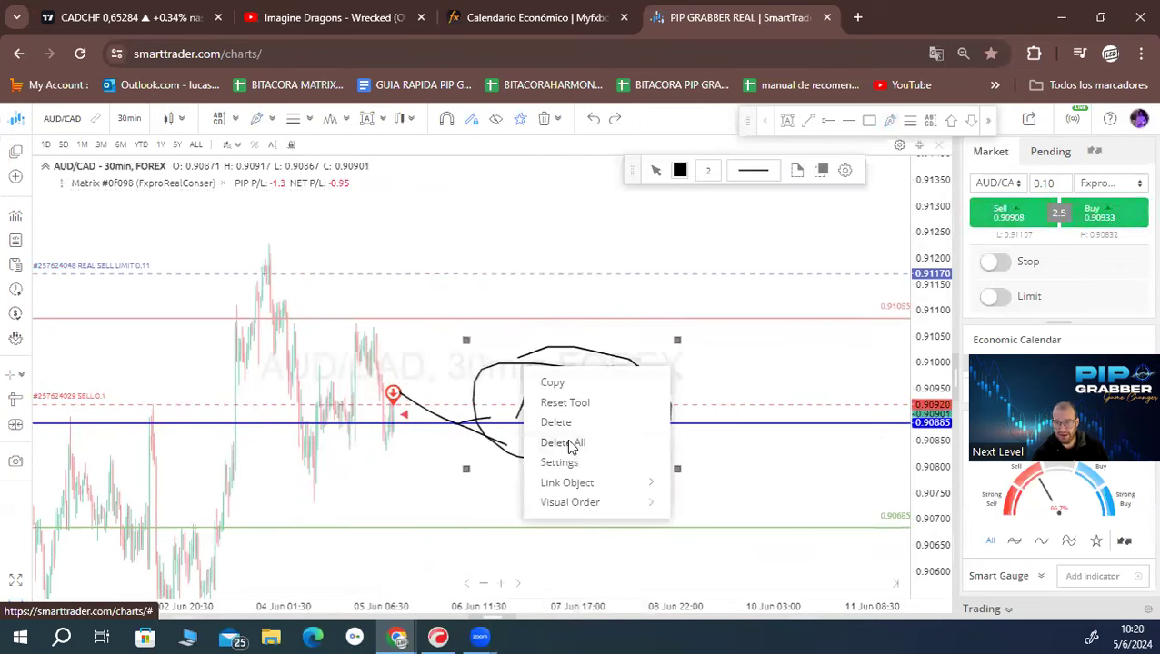
click(564, 442)
Step: Draw a freehand X on the 0.91170 sell limit line, then trace the red 0.91085 line and point a small arrow at it
click(875, 125)
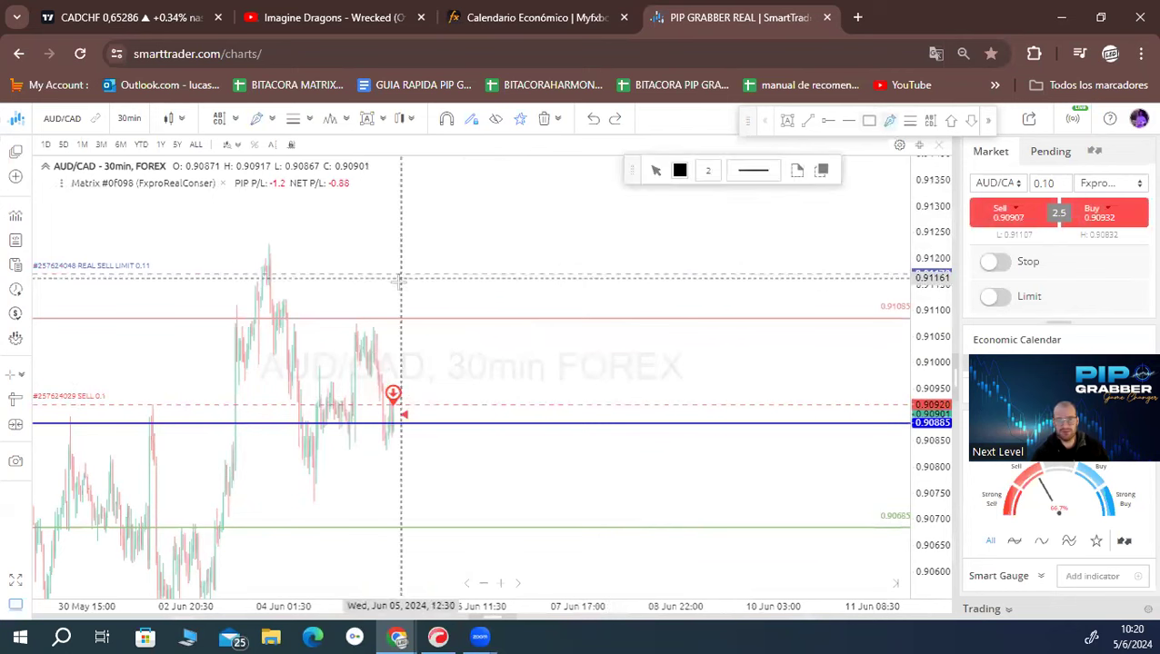
scroll(372, 309, down, 2)
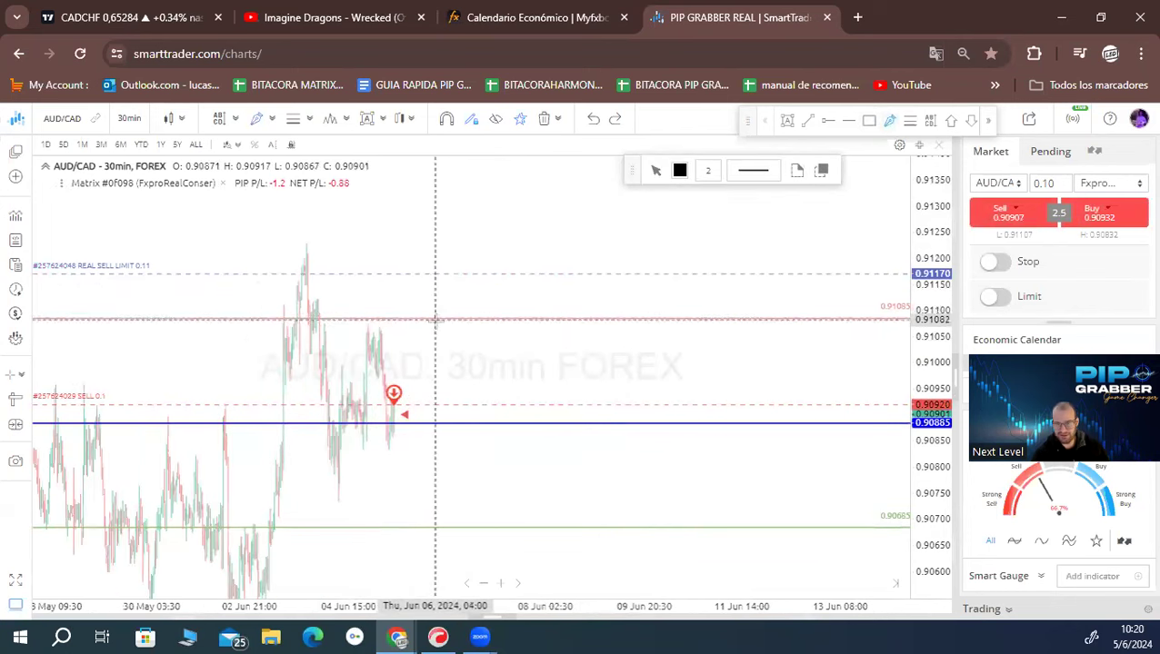
drag(473, 273, 486, 282)
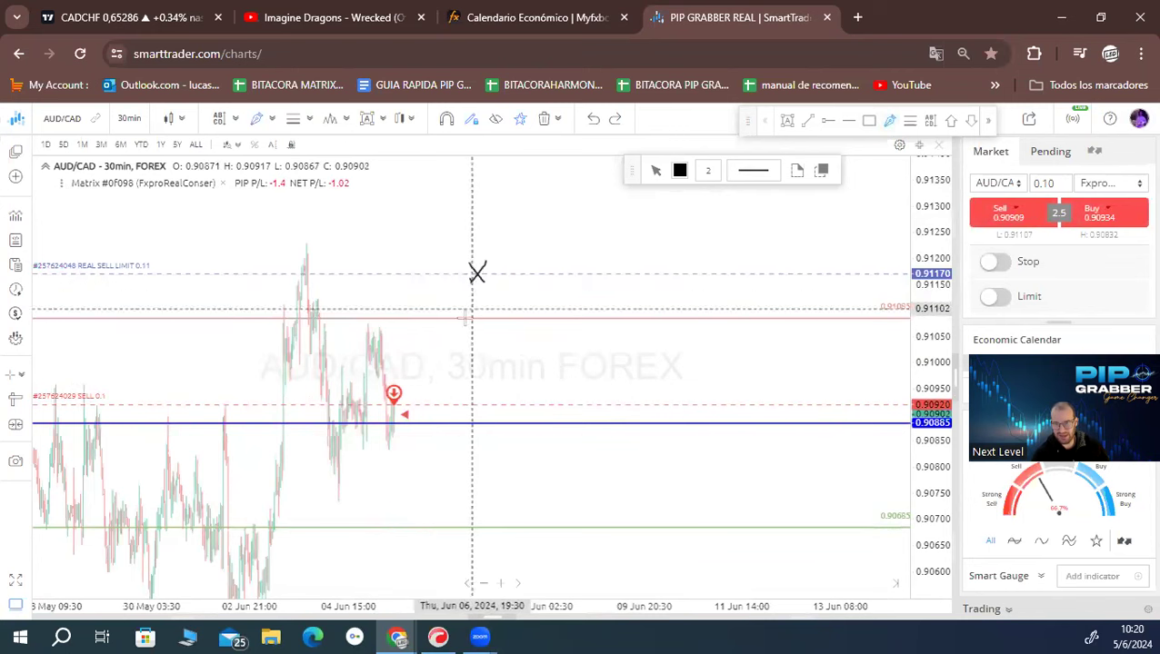
drag(422, 320, 611, 320)
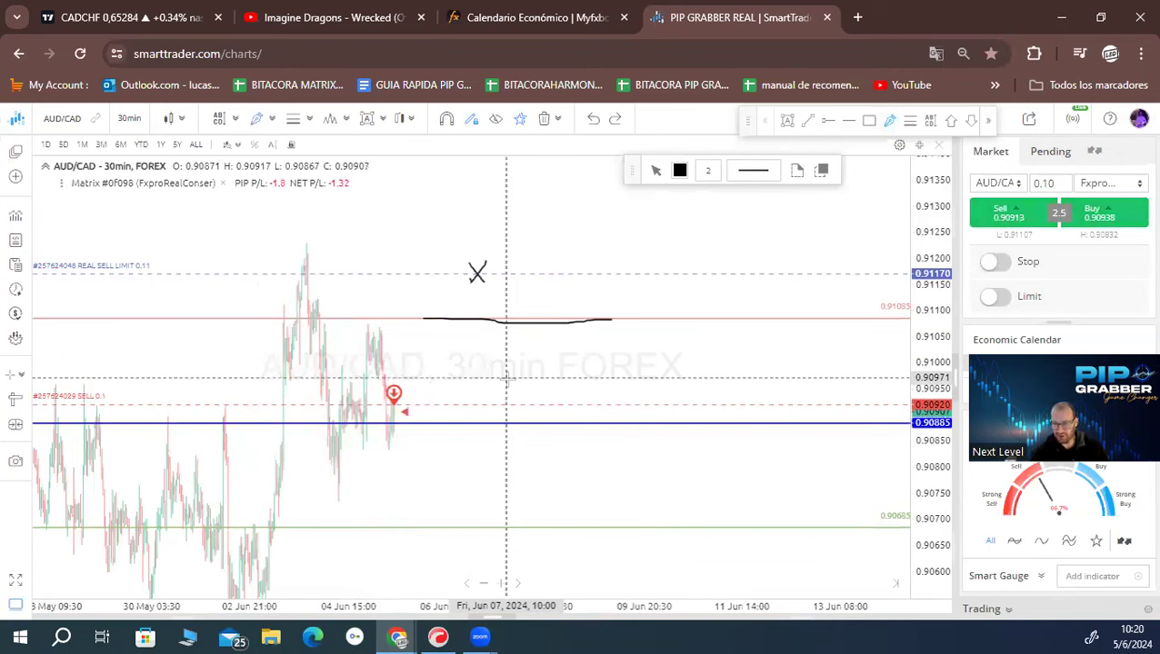
drag(603, 271, 603, 301)
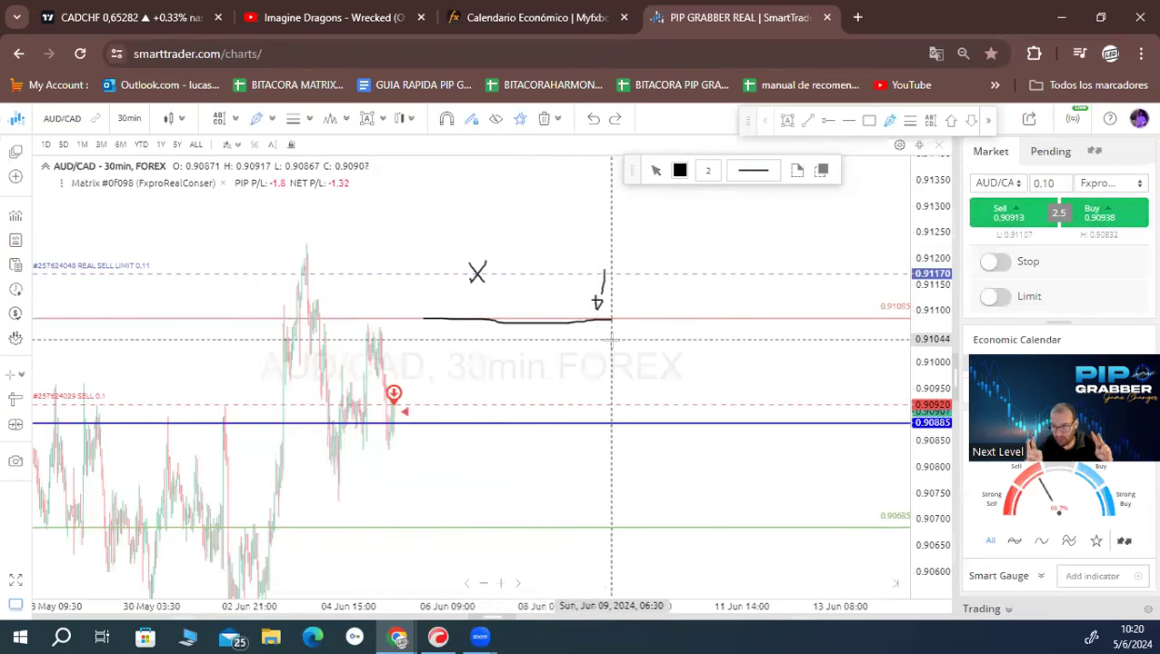
Step: Leave the freehand tool and delete the X, the traced line and the arrow
right_click(615, 332)
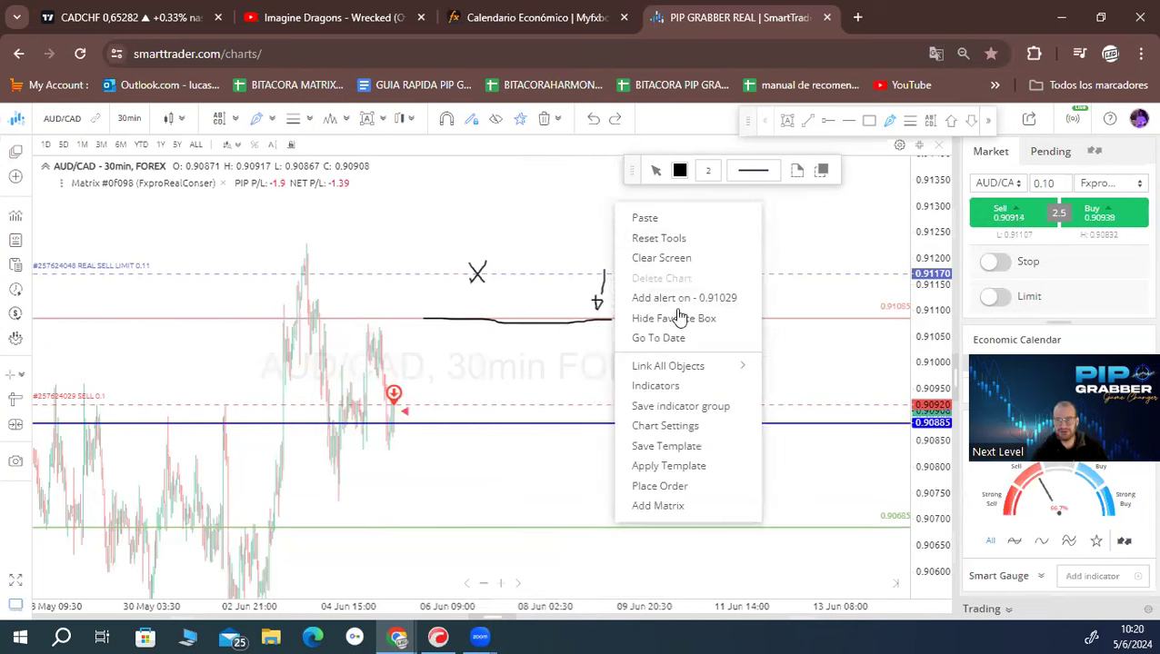
click(693, 241)
click(604, 278)
right_click(605, 289)
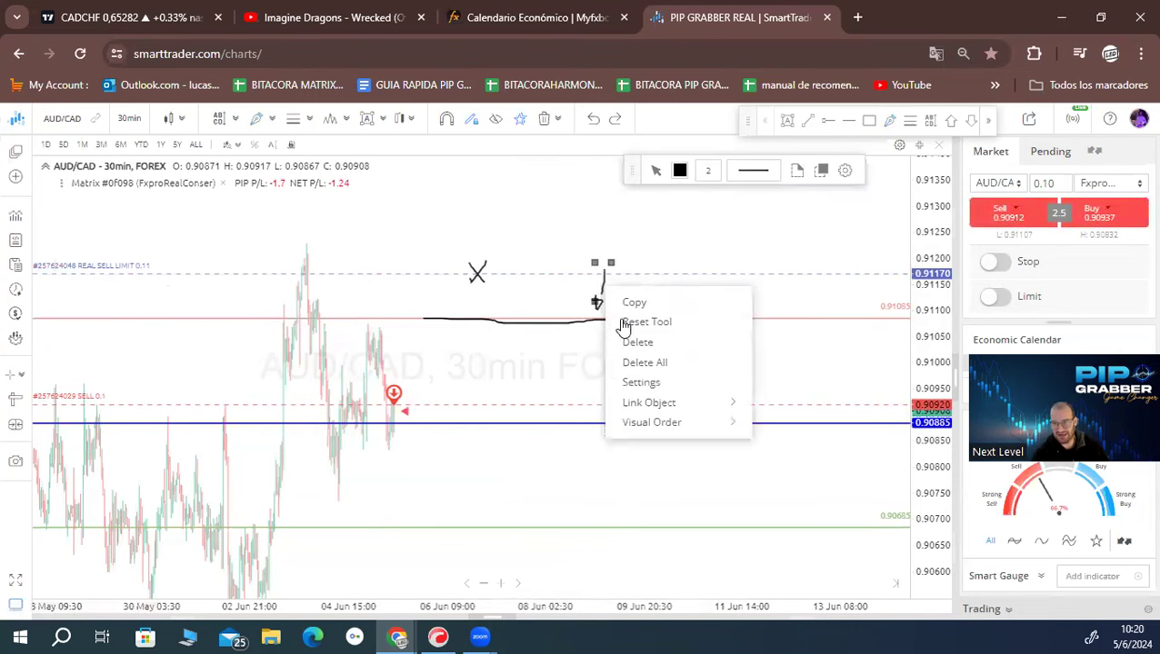
click(649, 364)
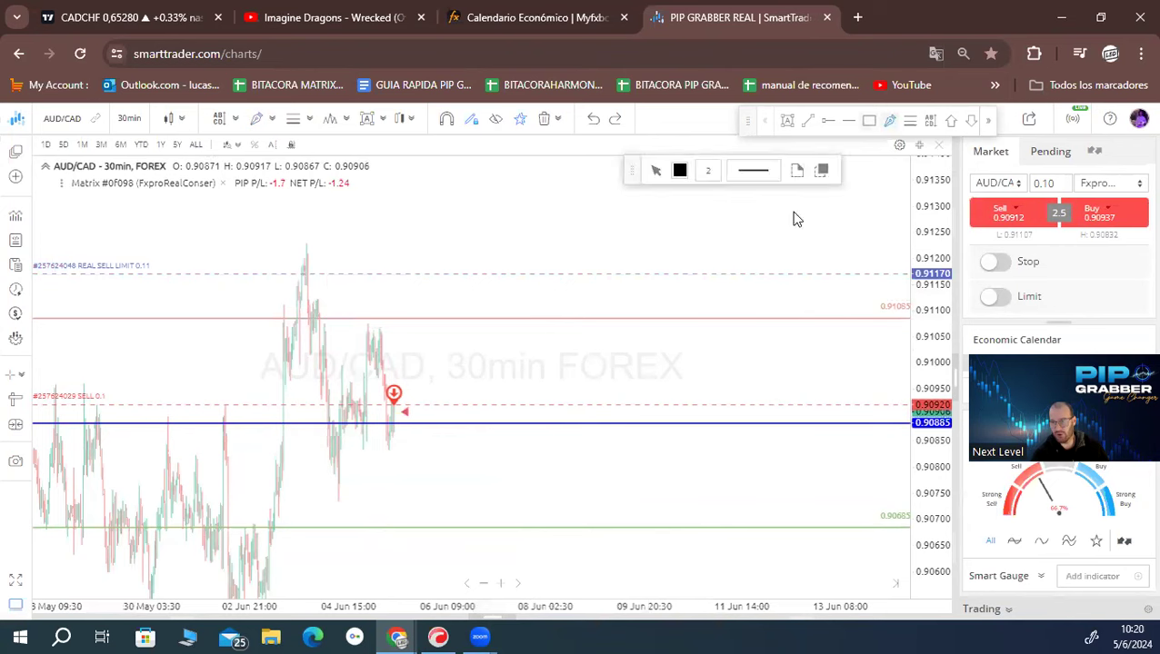
Step: Sketch a freehand price path rising past the red 0.91085 line, and two paths falling from that line to 0.90920 and 0.90885
mouse_move(407, 407)
mouse_down()
mouse_move(505, 302)
mouse_move(564, 332)
mouse_move(585, 361)
mouse_up()
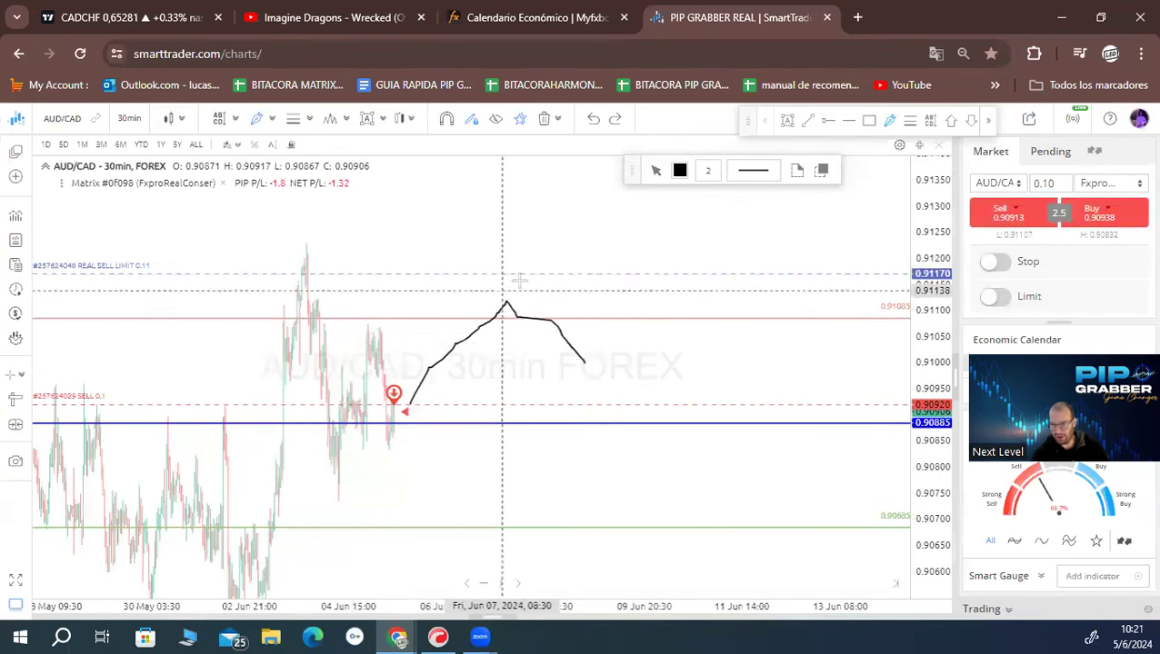
drag(487, 259, 545, 269)
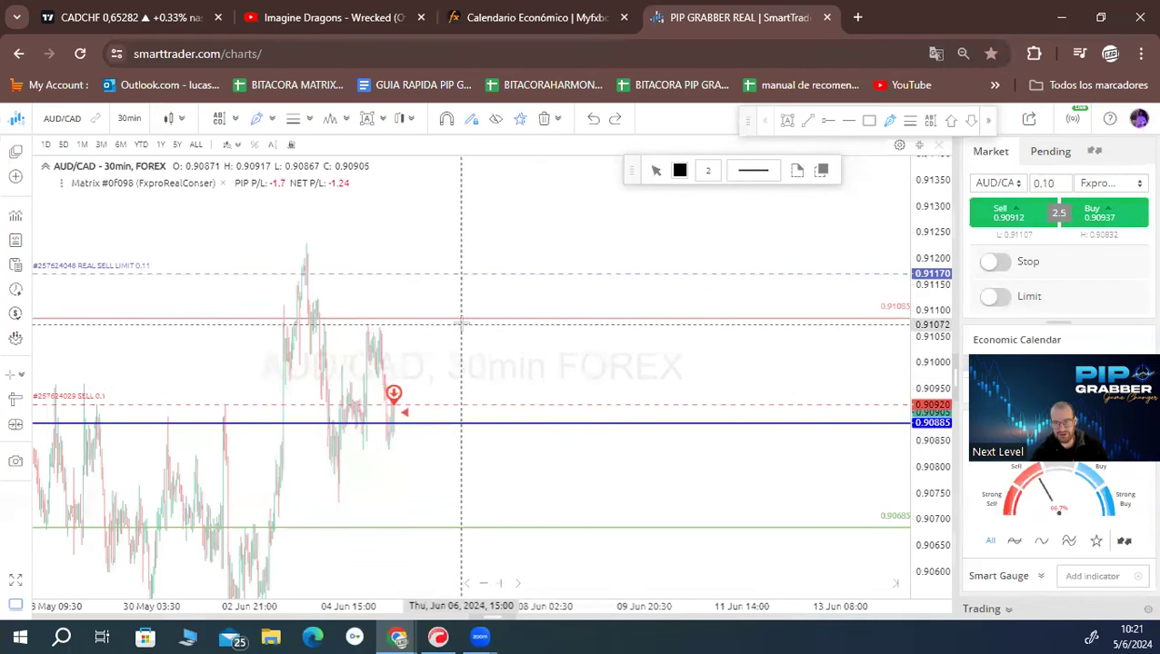
mouse_move(510, 314)
mouse_down()
mouse_move(581, 312)
mouse_move(629, 422)
mouse_up()
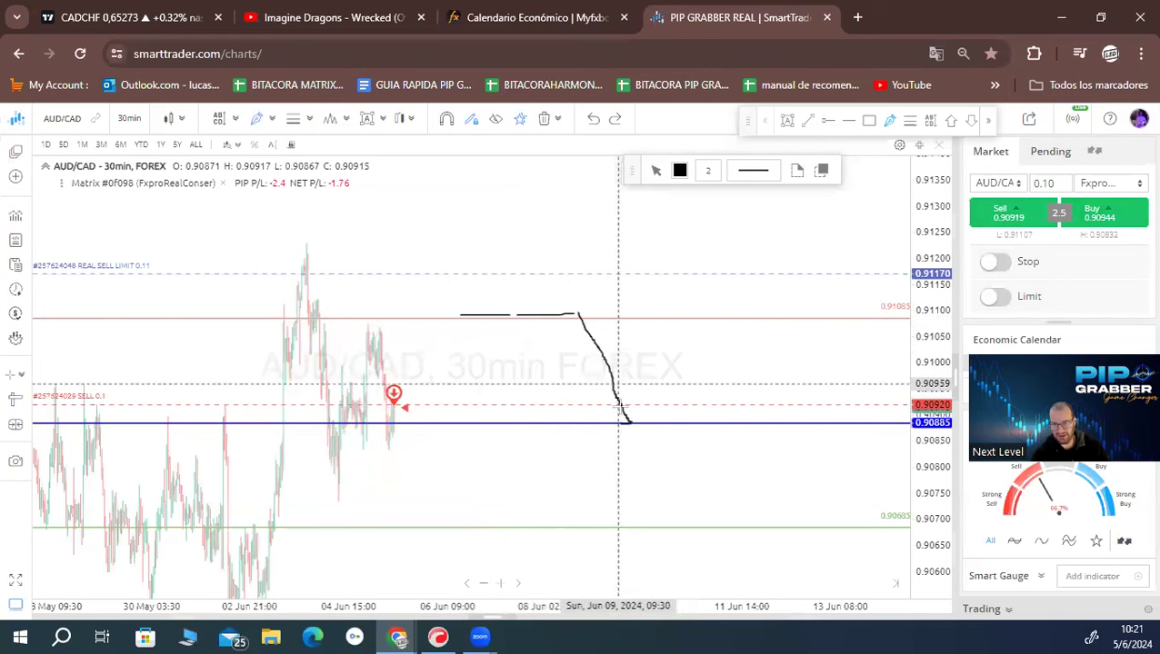
mouse_move(503, 316)
mouse_down()
mouse_move(515, 318)
mouse_move(542, 405)
mouse_up()
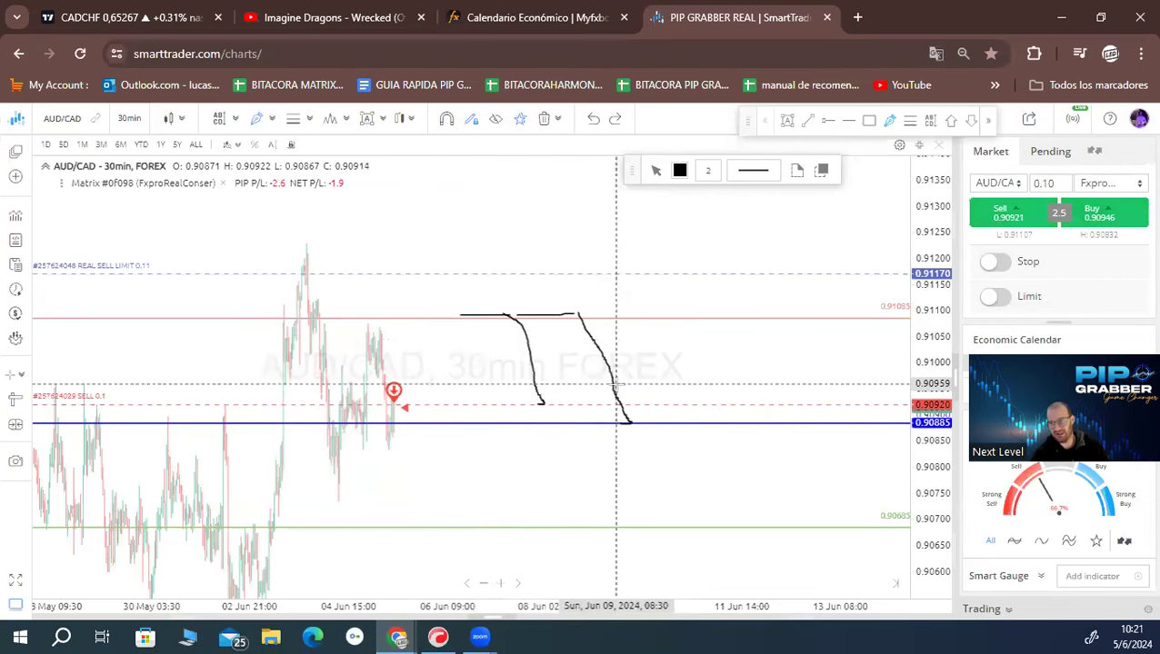
Step: Leave the freehand tool and delete the falling price paths and the strokes along the red line
right_click(409, 202)
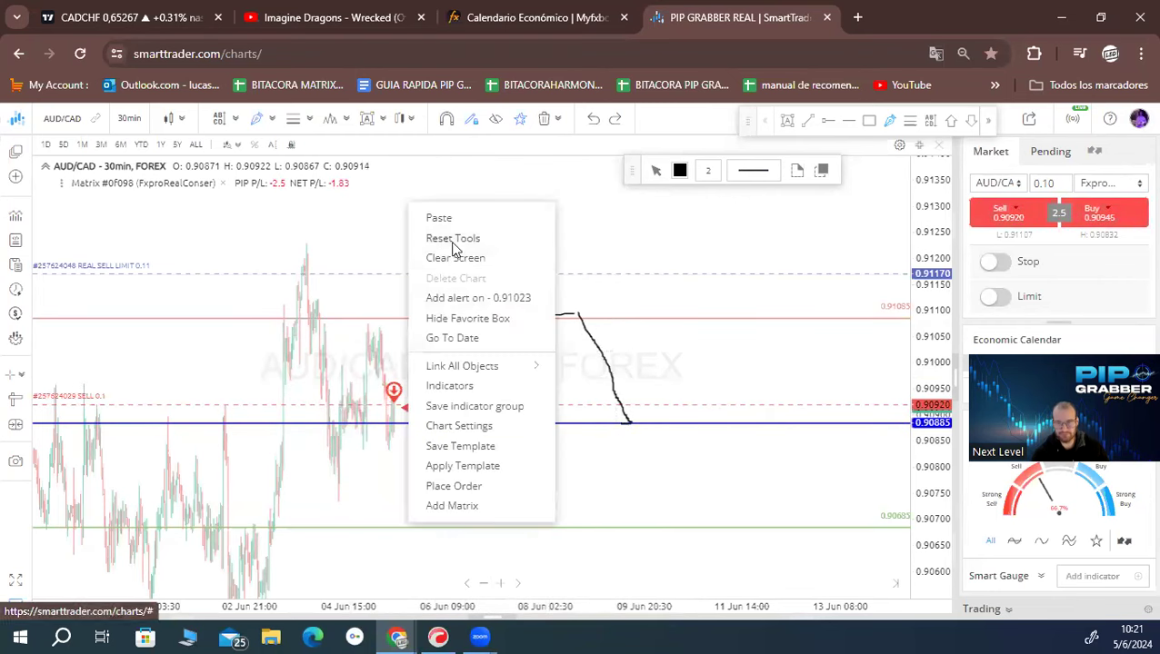
click(453, 240)
click(505, 315)
right_click(506, 316)
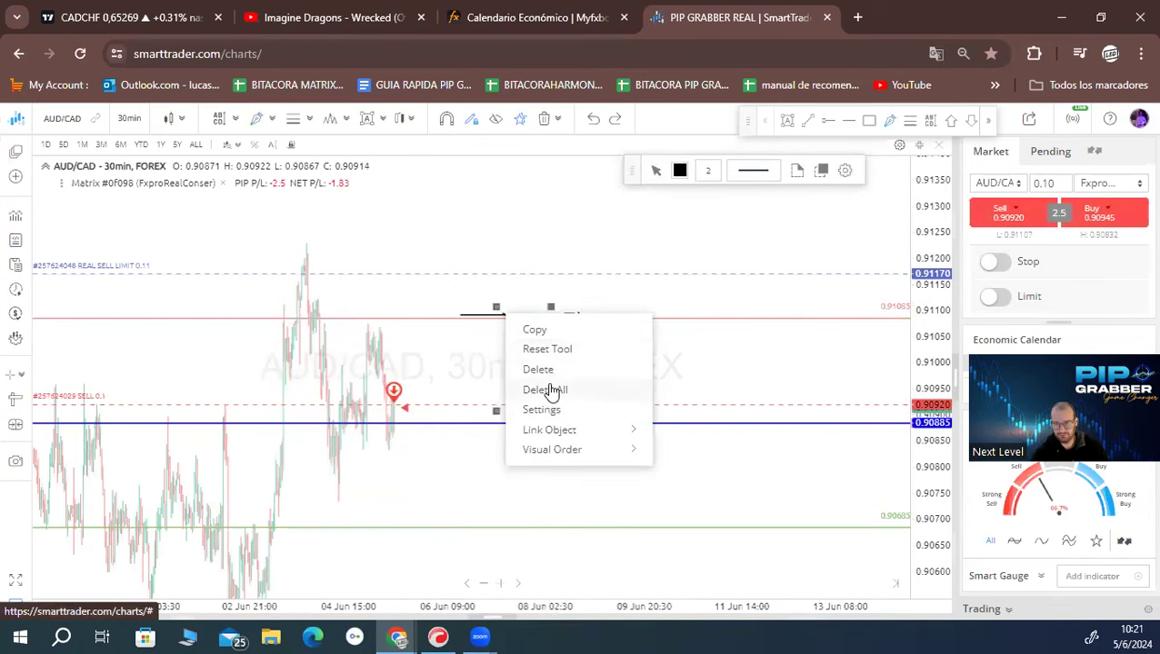
click(538, 393)
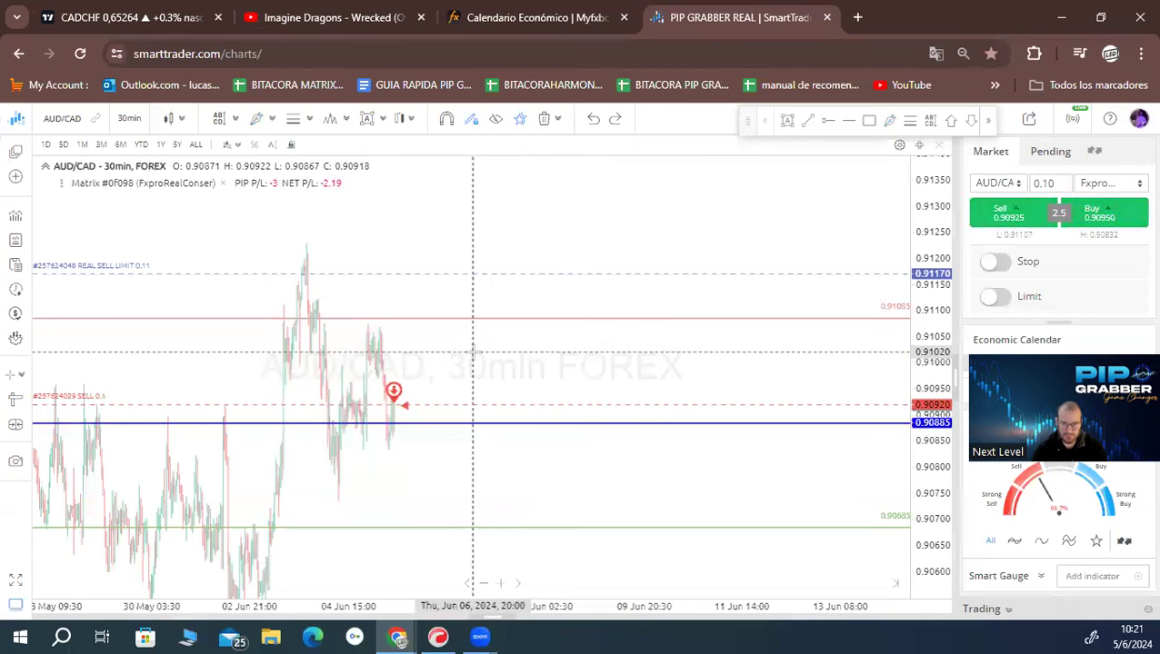
Step: Mark the red 0.91085 line with a short freehand stroke and measure the distance between it and the 0.90920 sell entry
click(890, 121)
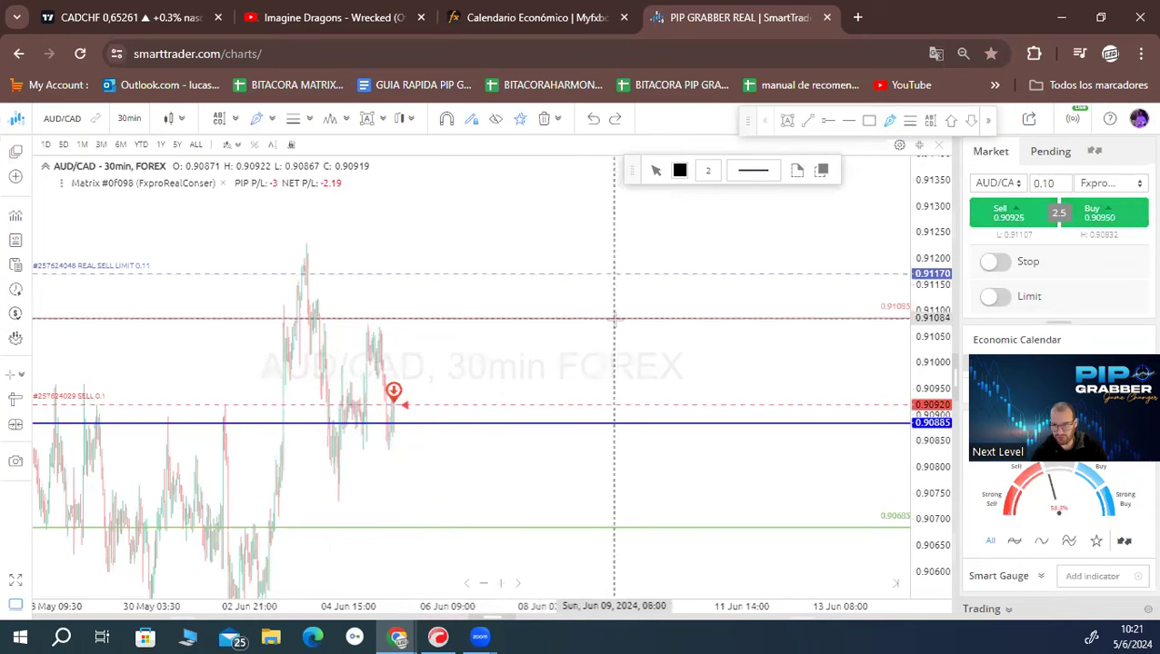
drag(600, 318, 629, 318)
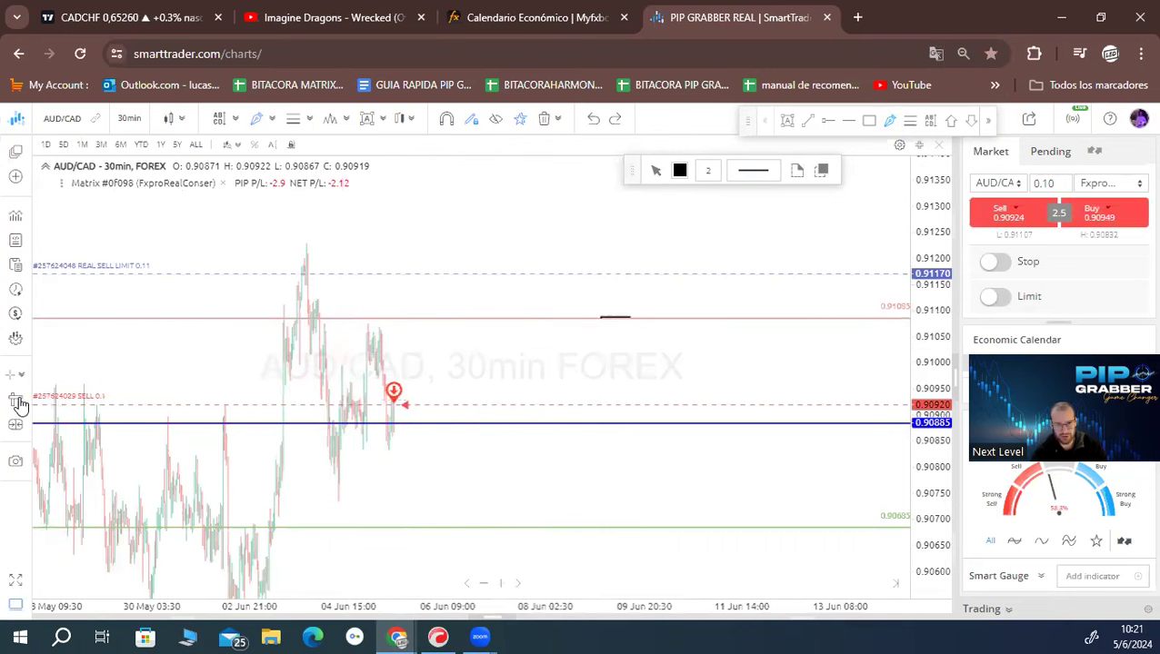
drag(508, 405, 623, 318)
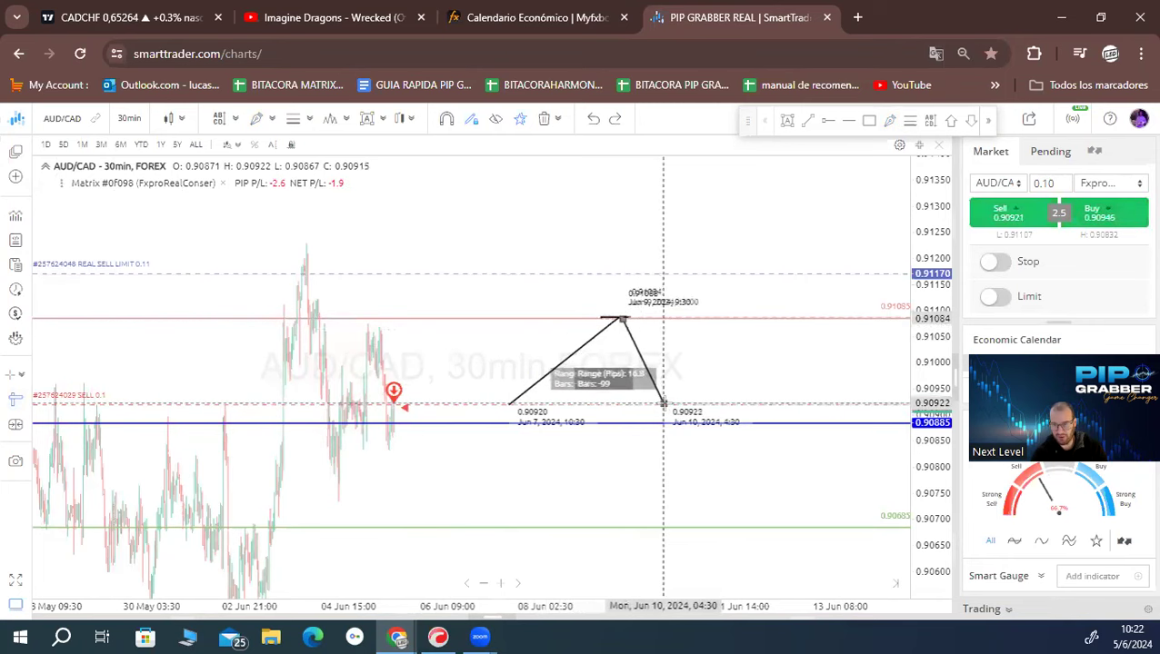
click(666, 405)
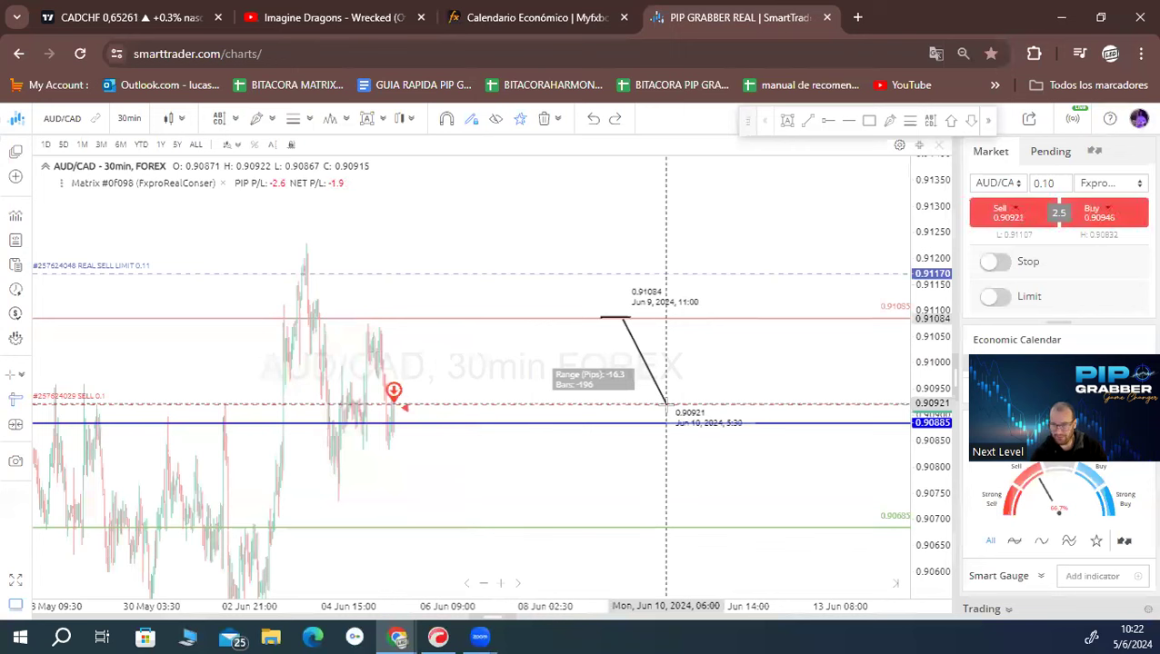
Step: Measure the pip distances from the sell entry down to the blue 0.90885 line and between the blue and red lines
click(666, 404)
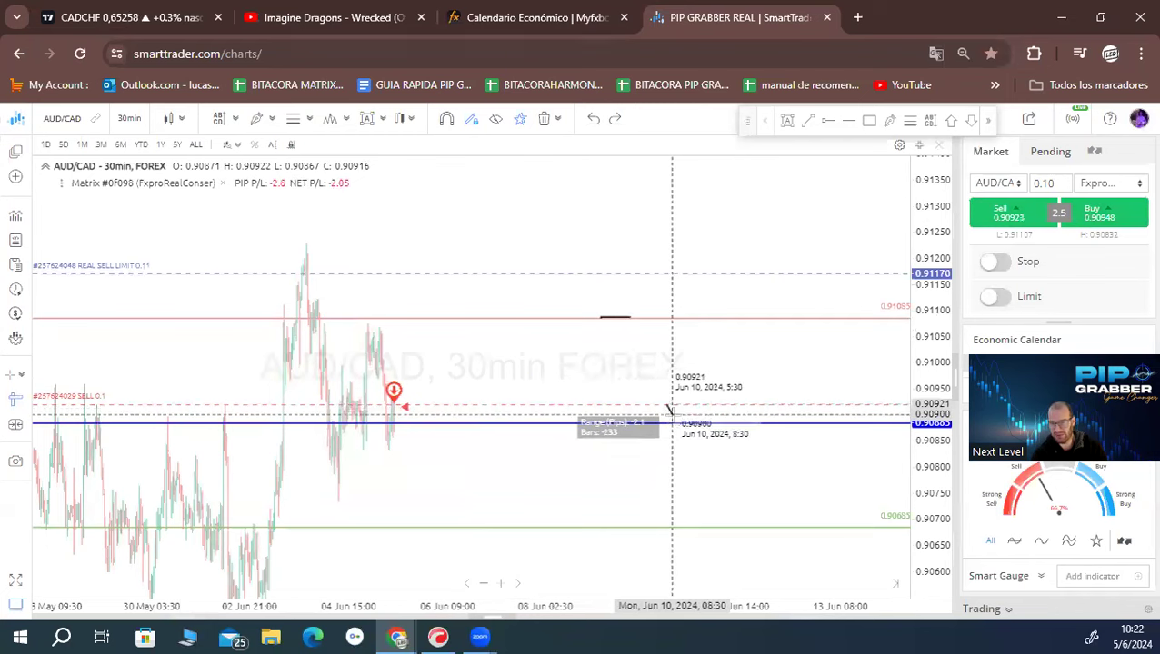
click(673, 415)
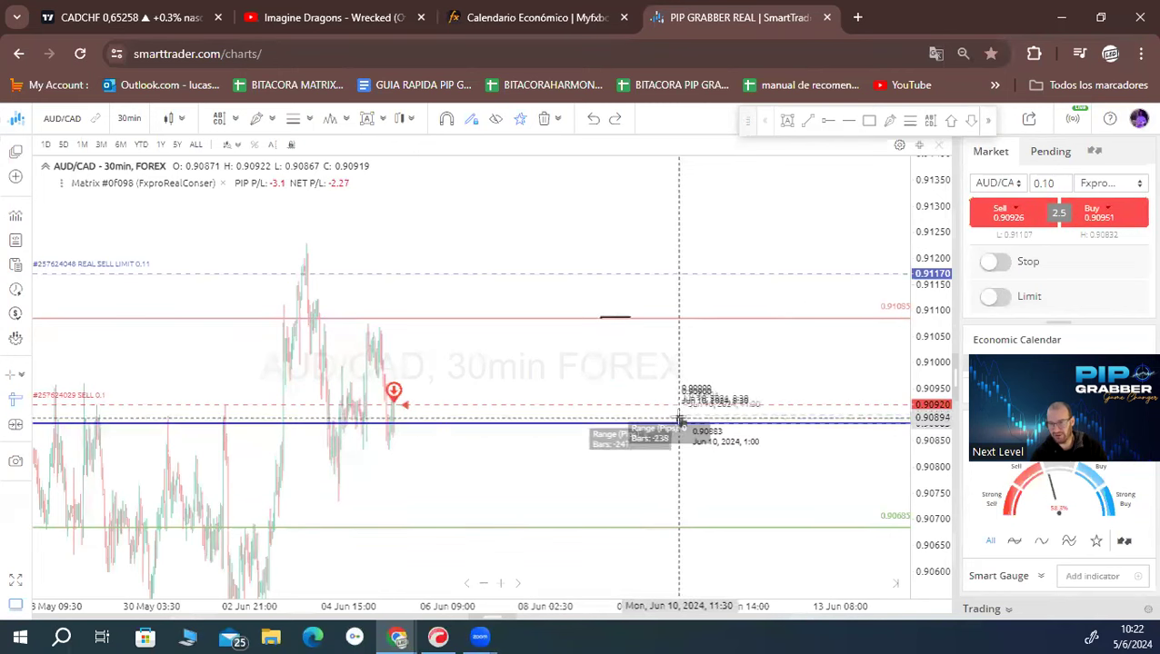
click(675, 416)
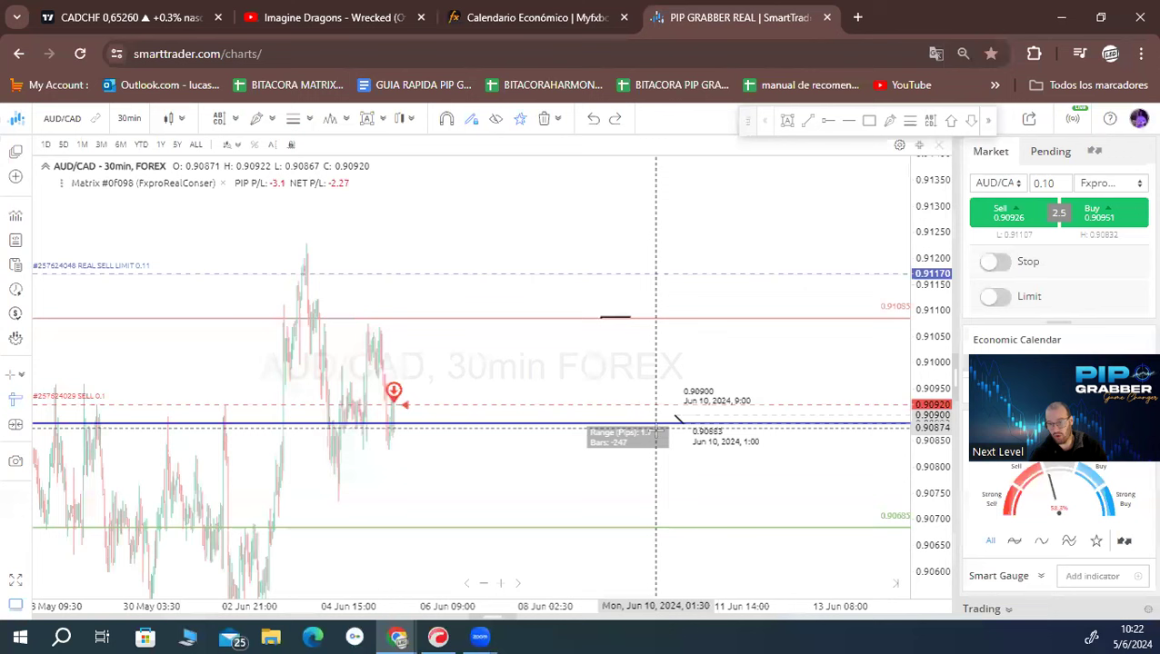
click(556, 423)
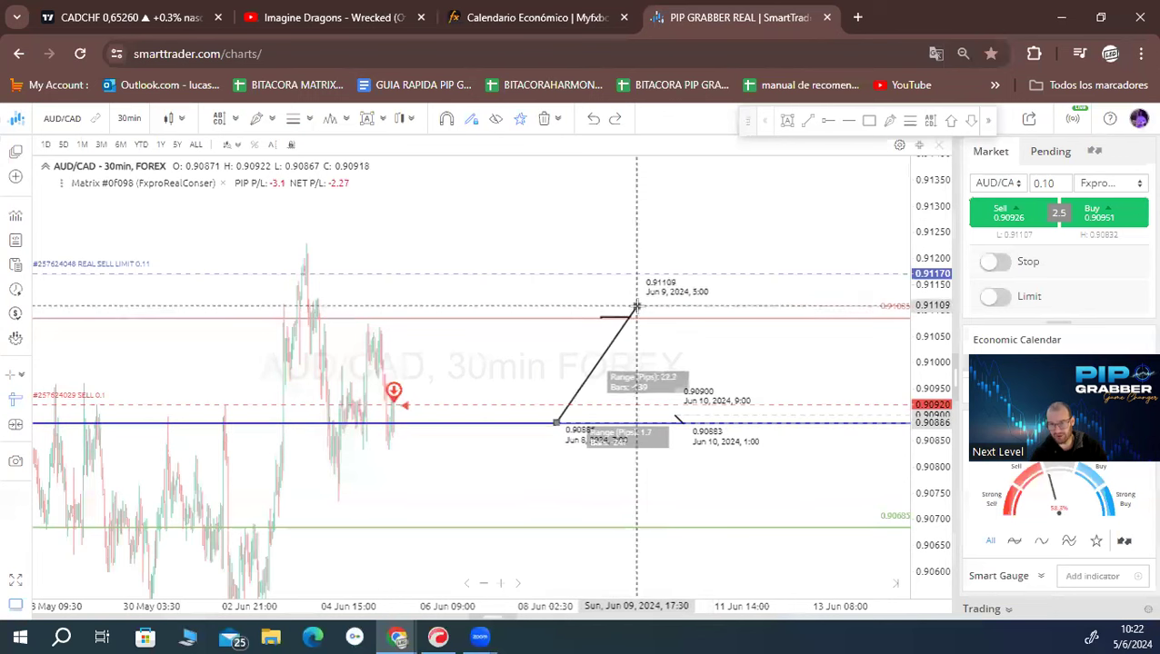
click(644, 316)
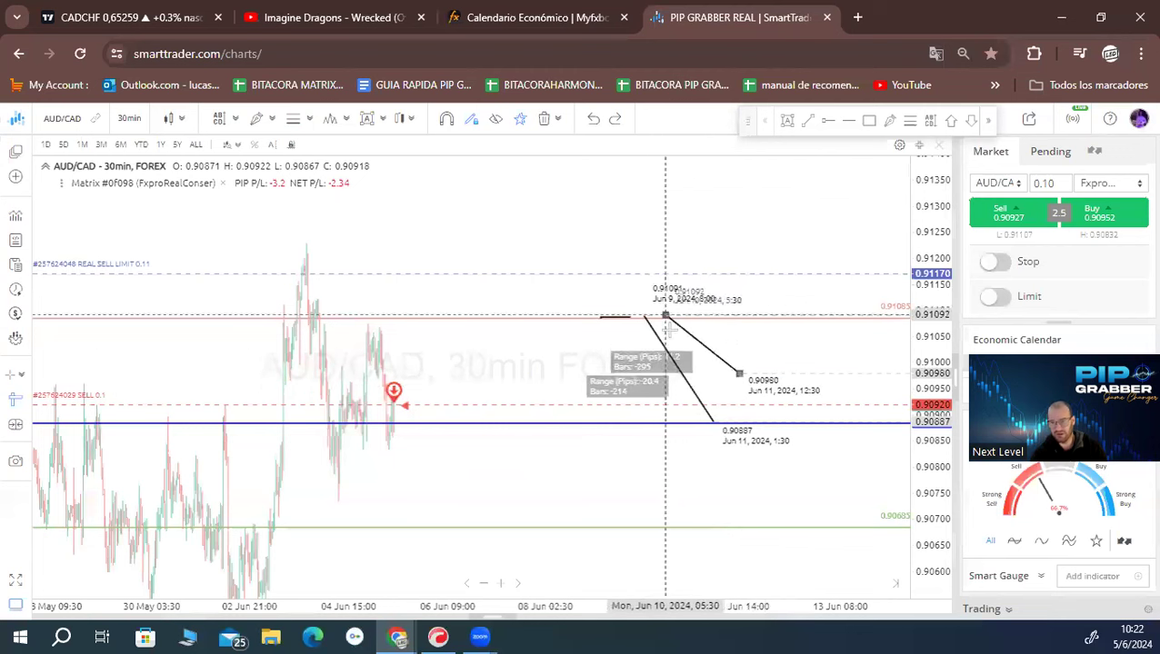
Step: Leave the measuring tool and delete the short freehand stroke on the red line
right_click(698, 329)
click(730, 239)
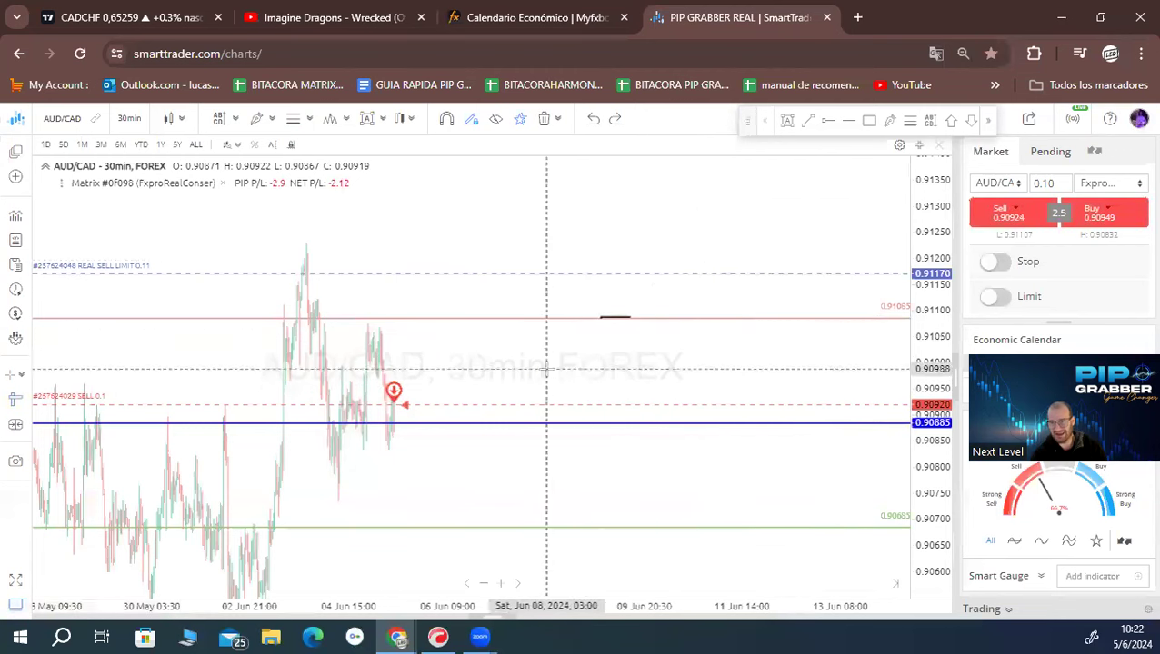
click(610, 317)
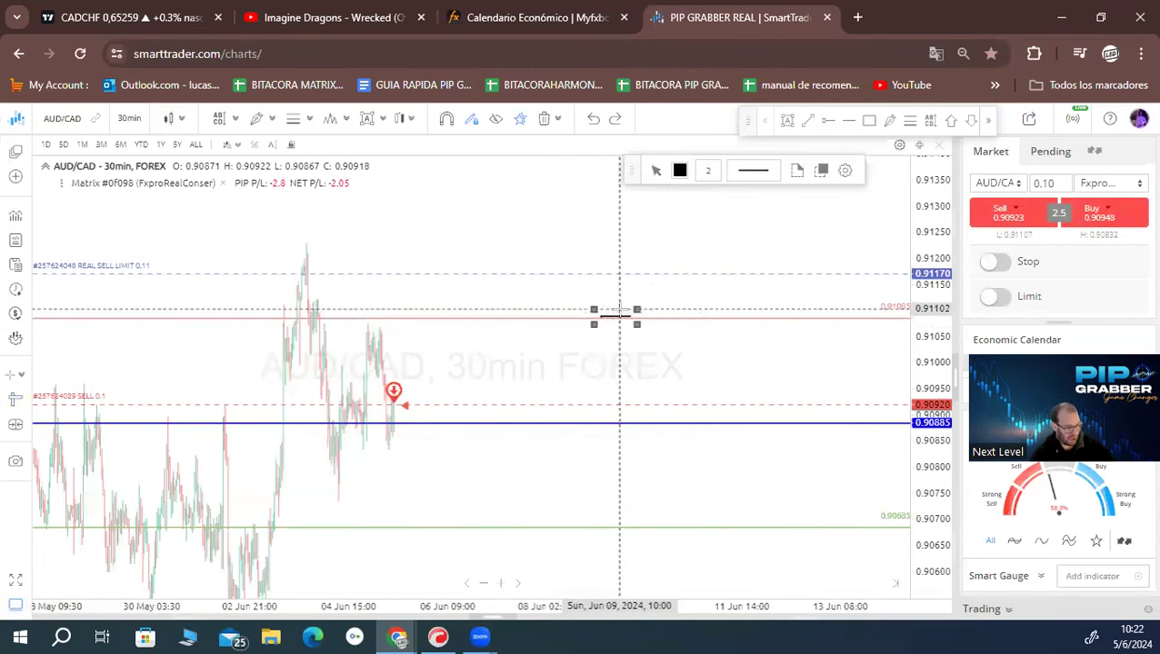
key(Delete)
Step: Sketch freehand marks at the red line and sell entry, plus a price path rising from below the blue line to the red line and falling back
click(889, 120)
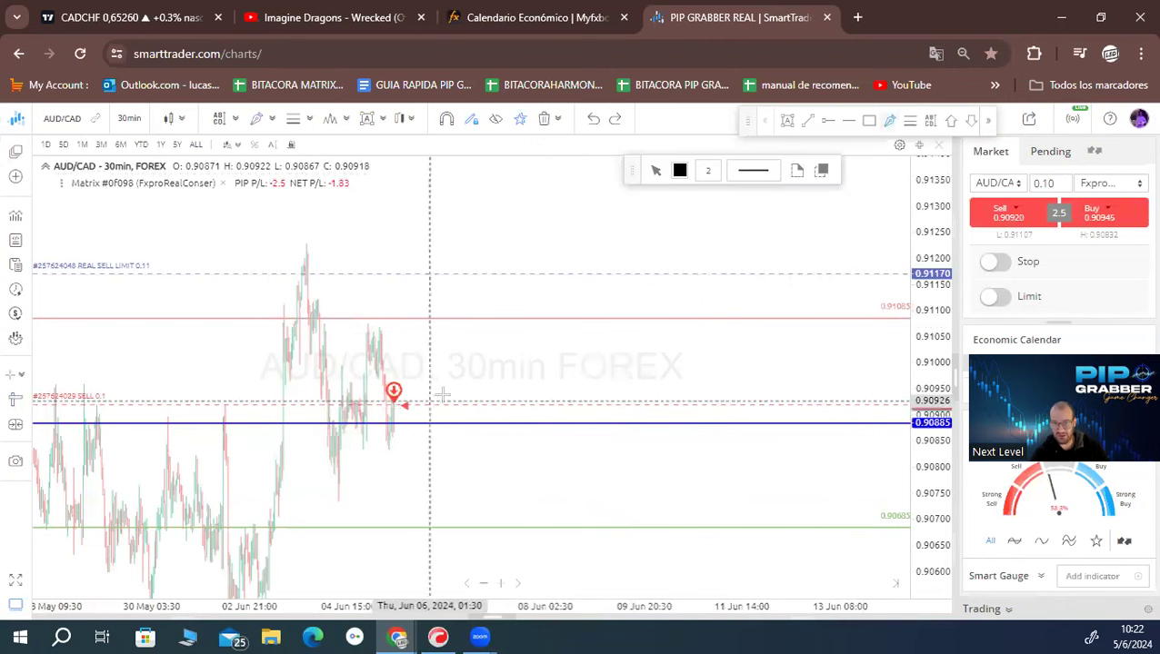
drag(526, 316, 578, 317)
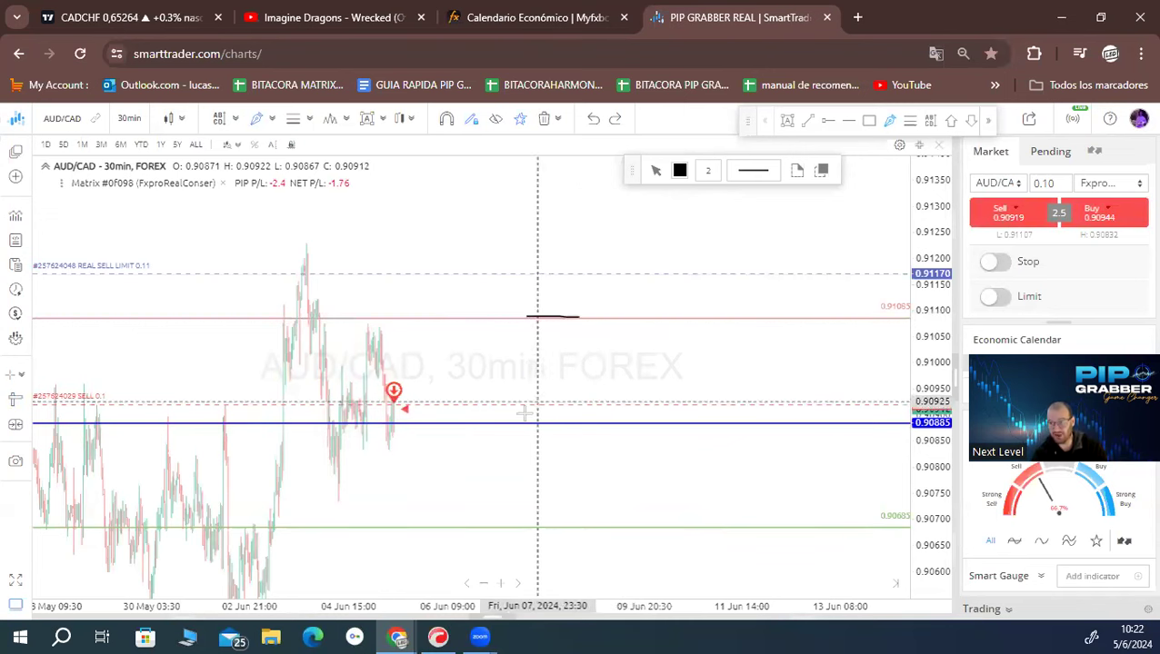
mouse_move(465, 399)
mouse_down()
mouse_move(477, 407)
mouse_move(467, 398)
mouse_up()
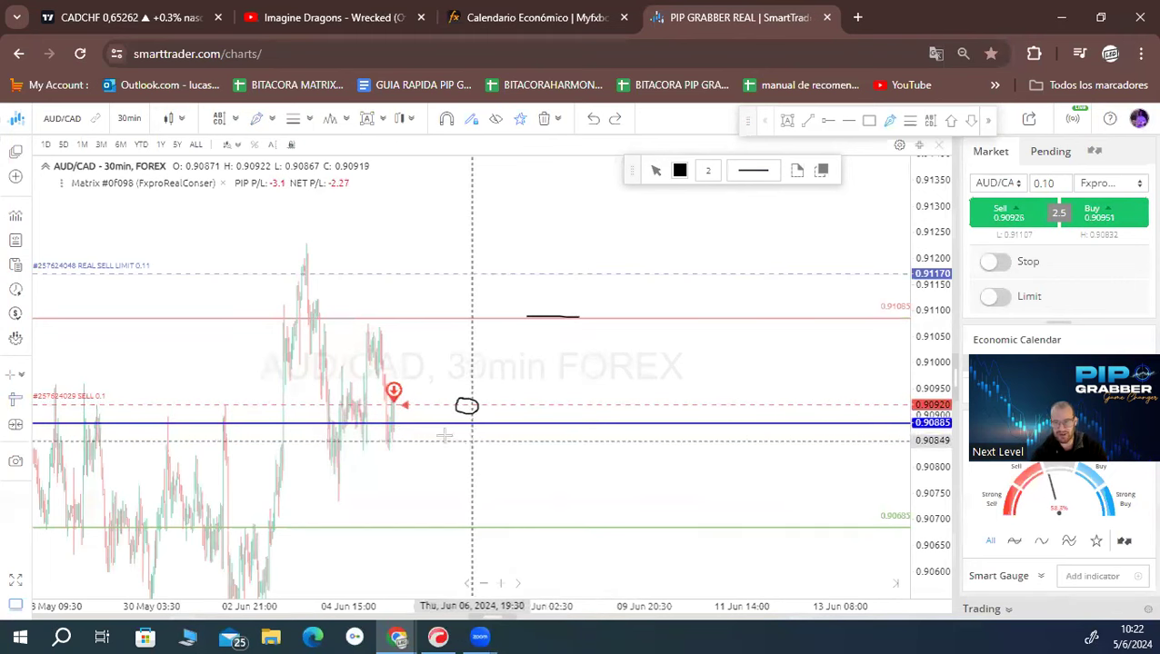
mouse_move(412, 437)
mouse_down()
mouse_move(391, 437)
mouse_move(465, 331)
mouse_move(526, 318)
mouse_up()
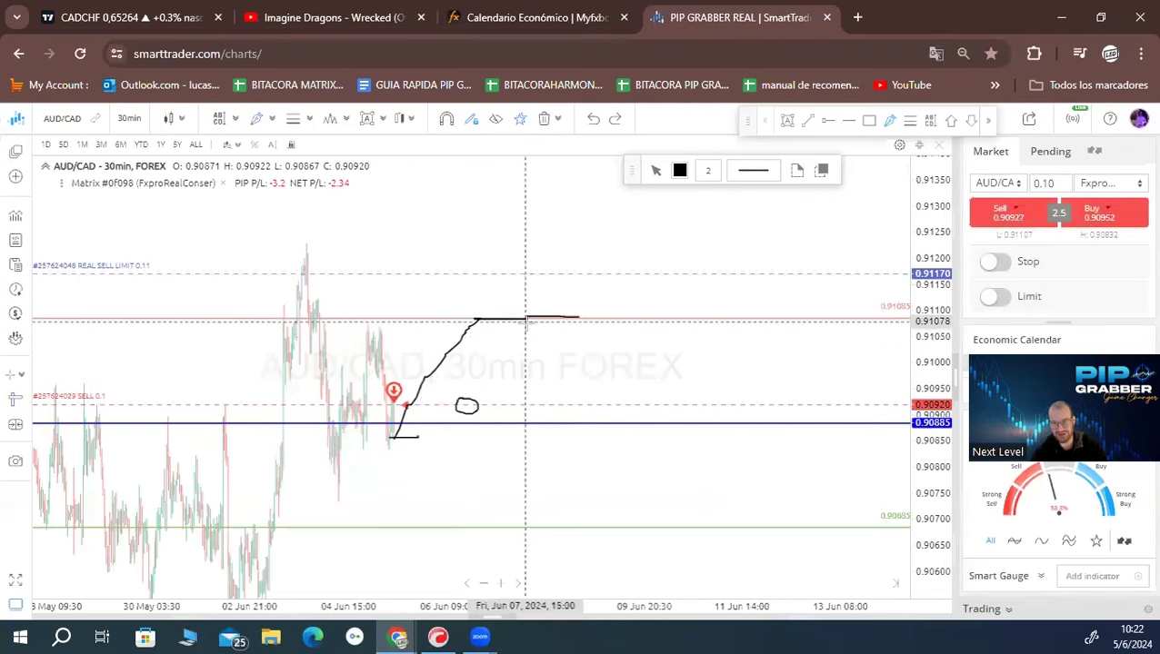
drag(526, 318, 570, 421)
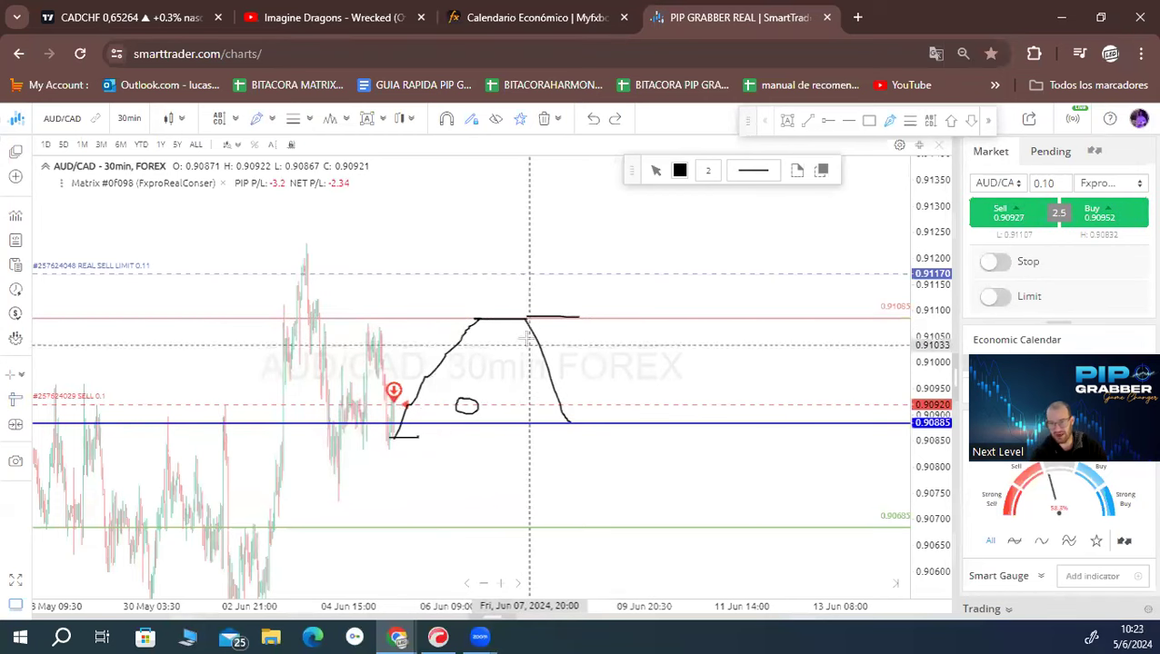
drag(524, 318, 558, 433)
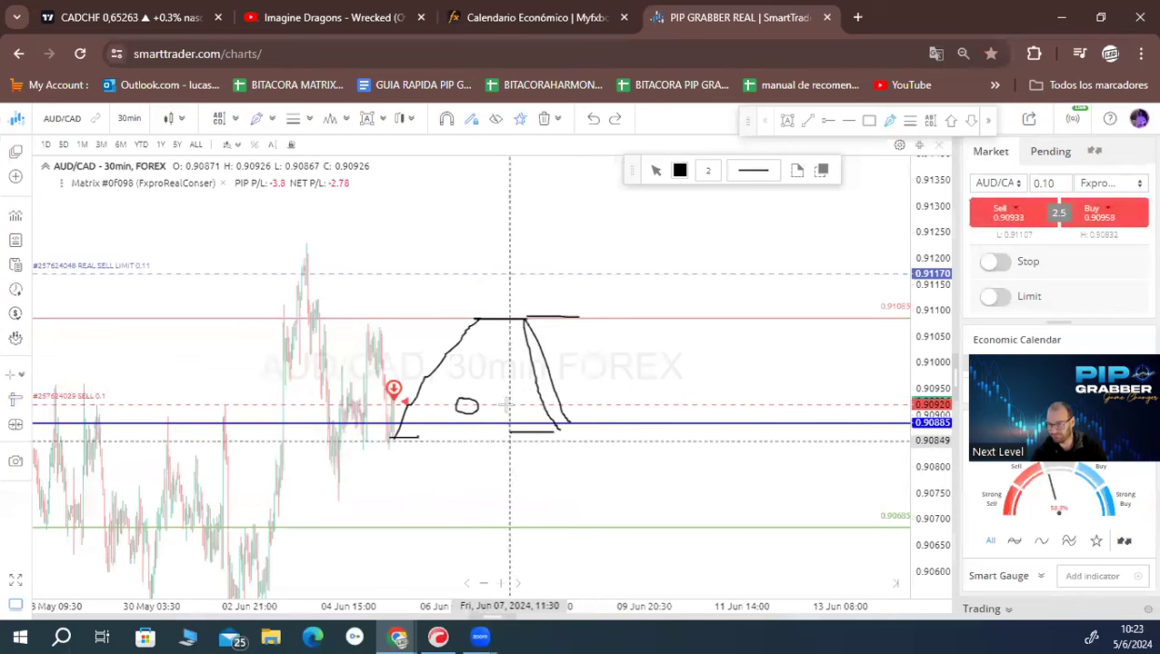
Step: Leave the freehand tool and delete all the strokes sketched around the red and blue lines
right_click(558, 209)
click(527, 329)
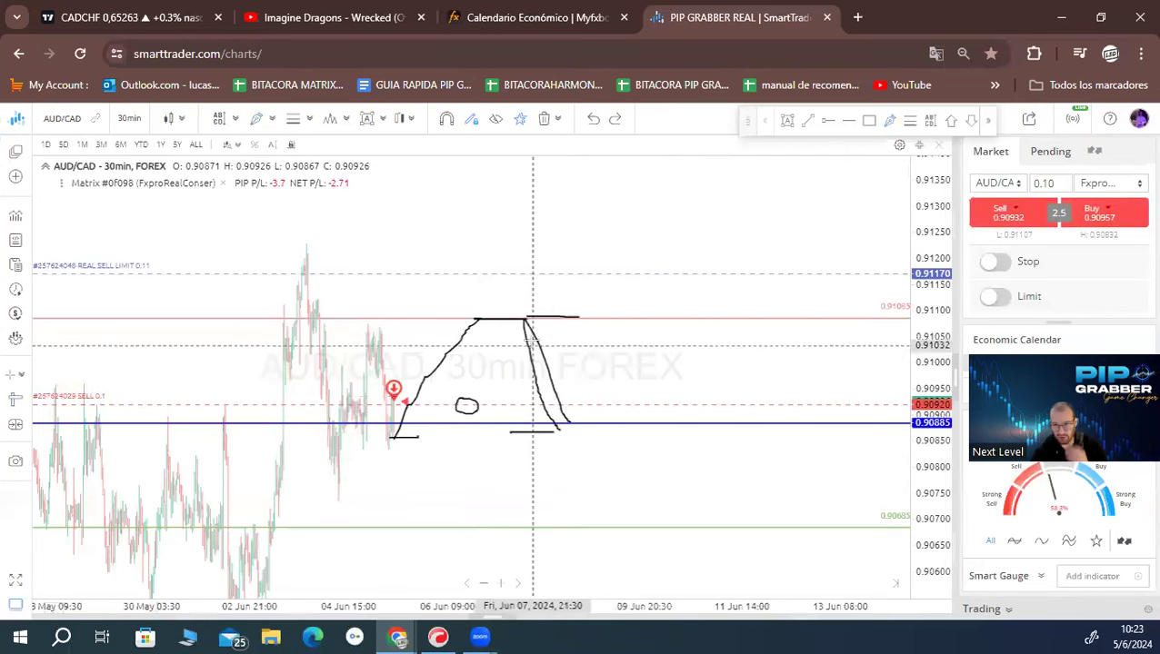
right_click(525, 322)
click(556, 397)
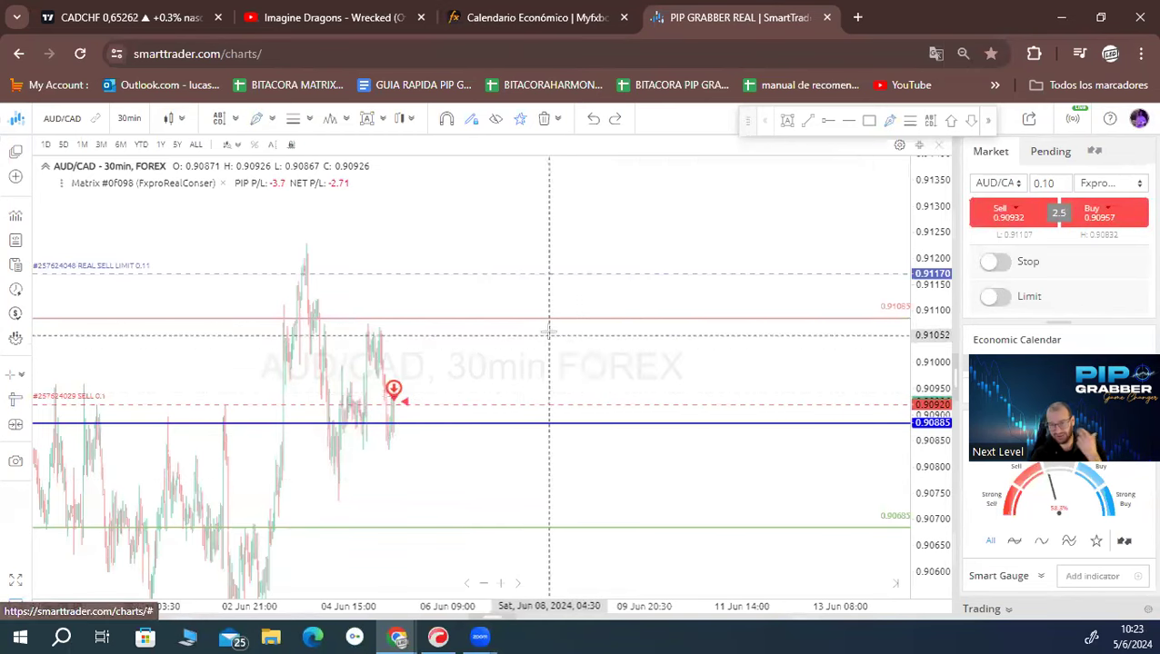
Step: Sketch a freehand price path rising from the 0.90920 sell entry past the red line, with down arrows at the red line and the 0.91170 sell limit
scroll(549, 393, down, 3)
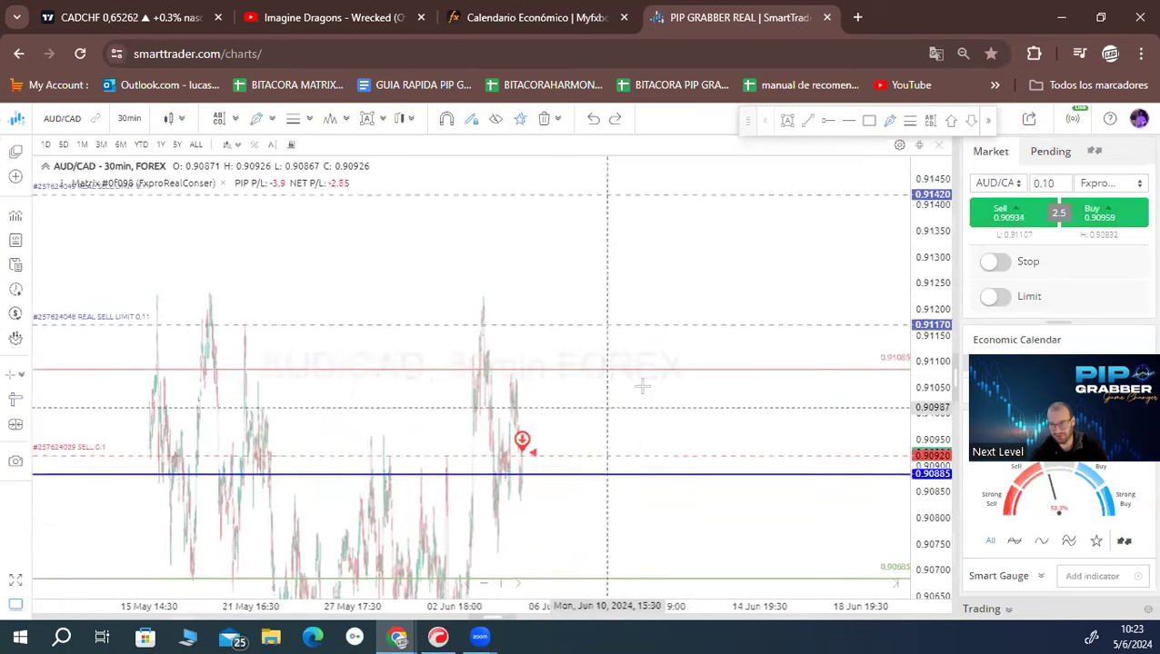
scroll(636, 382, down, 2)
scroll(582, 390, down, 1)
scroll(574, 391, up, 3)
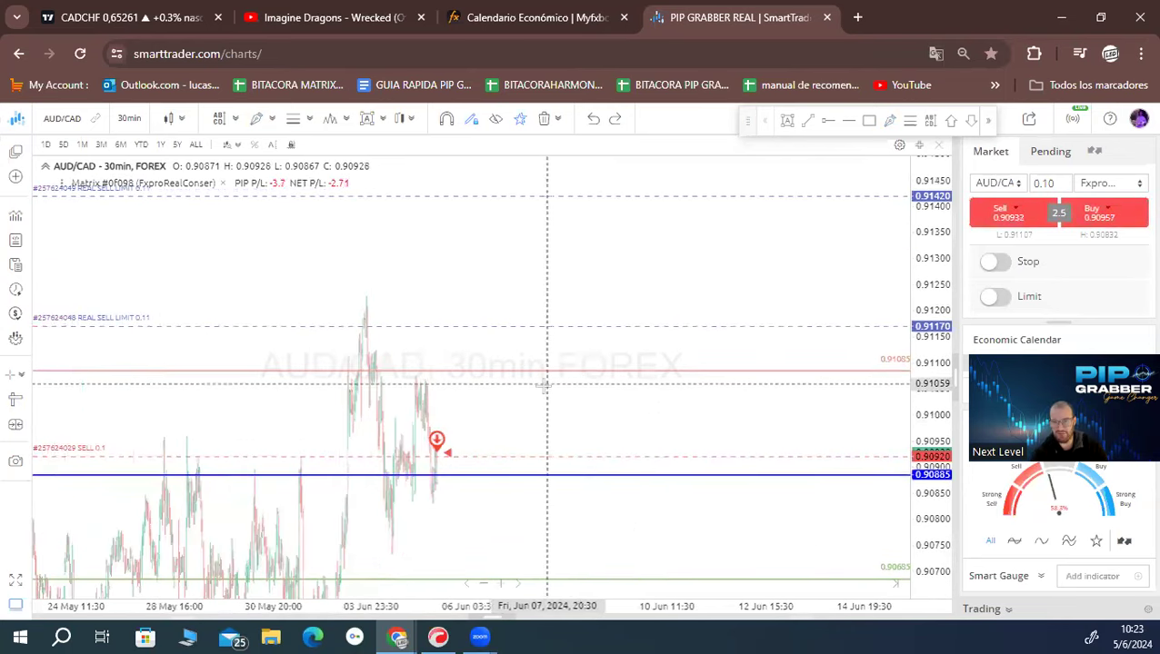
click(892, 122)
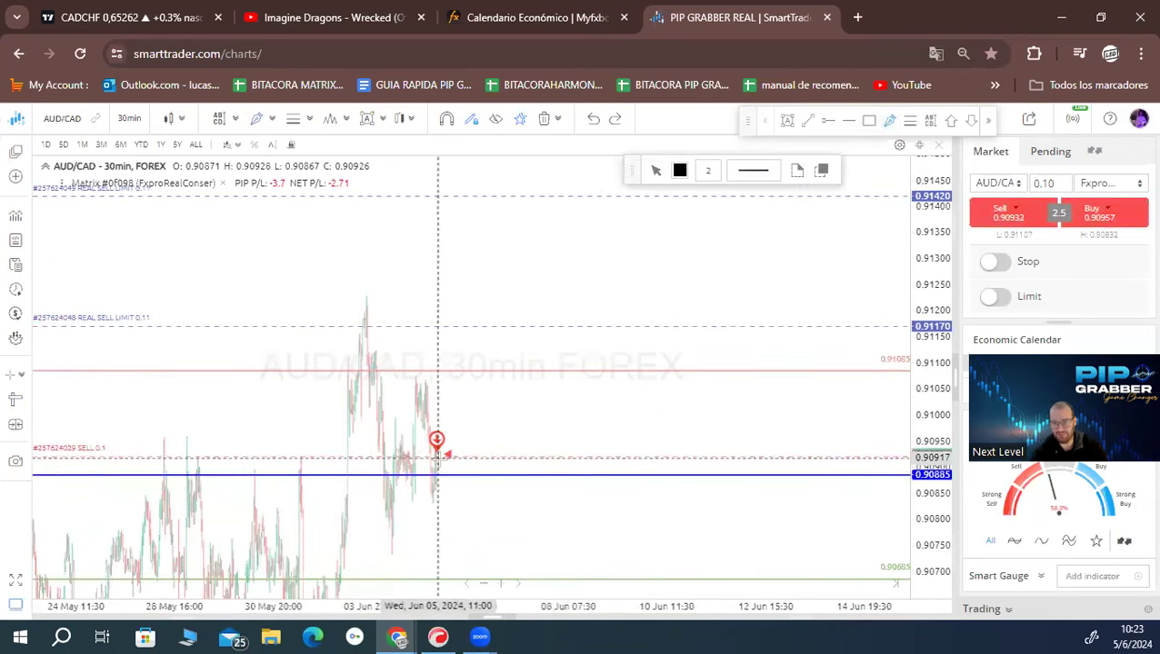
mouse_move(437, 457)
mouse_down()
mouse_move(543, 354)
mouse_move(584, 382)
mouse_up()
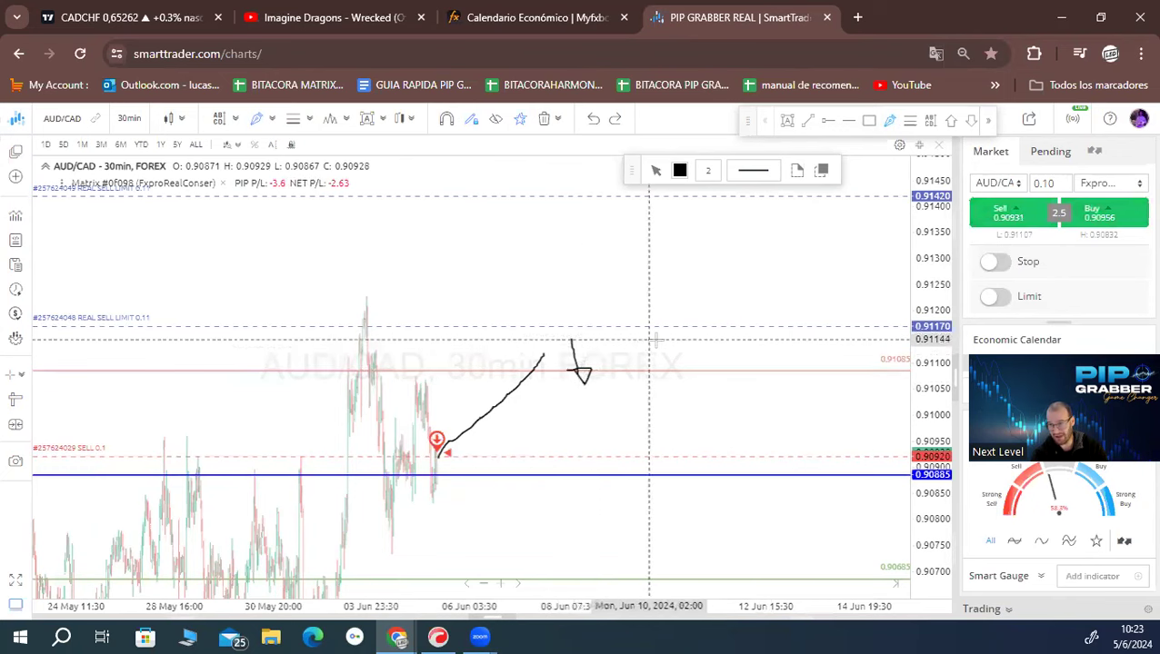
drag(636, 306, 643, 328)
Step: Leave the freehand tool and delete the rising path and both arrow marks
right_click(717, 211)
click(759, 238)
right_click(643, 314)
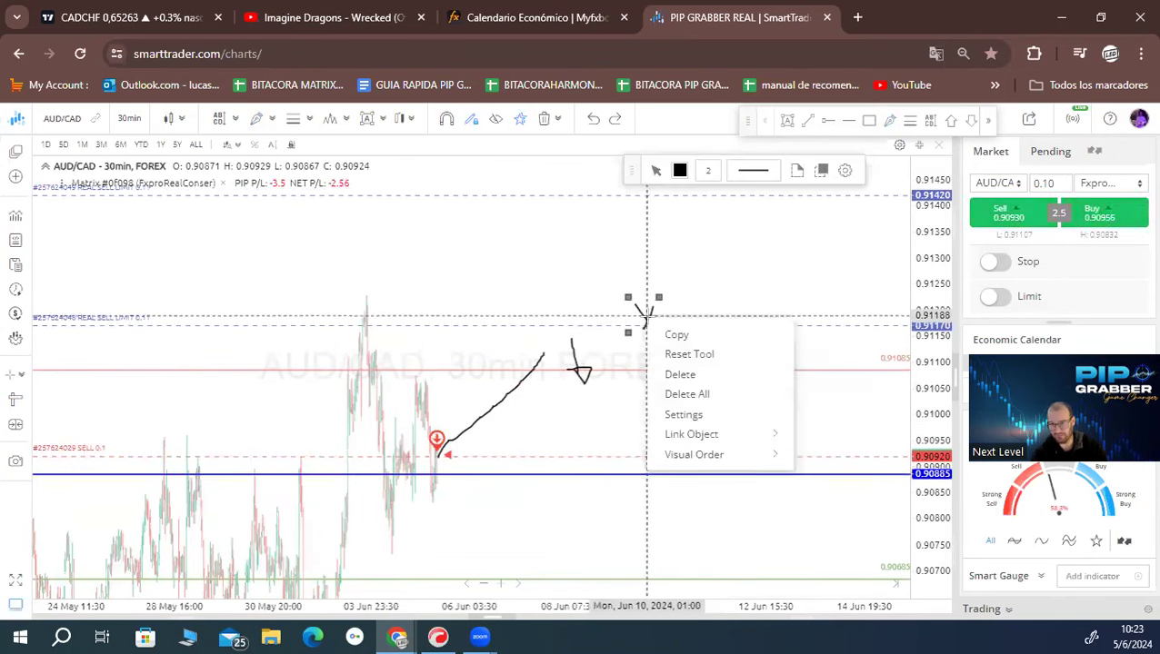
click(701, 394)
Step: Remove the 0.1 sell order at 0.90920 from the matrix and confirm the action
scroll(537, 391, down, 3)
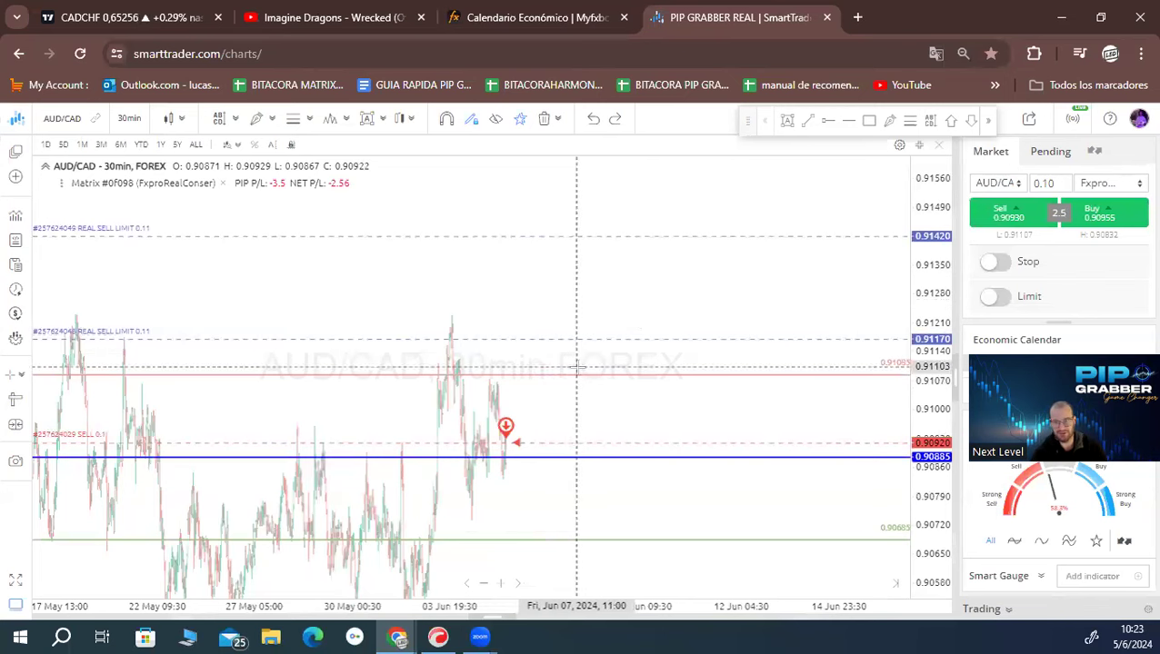
right_click(562, 449)
mouse_move(707, 561)
click(755, 559)
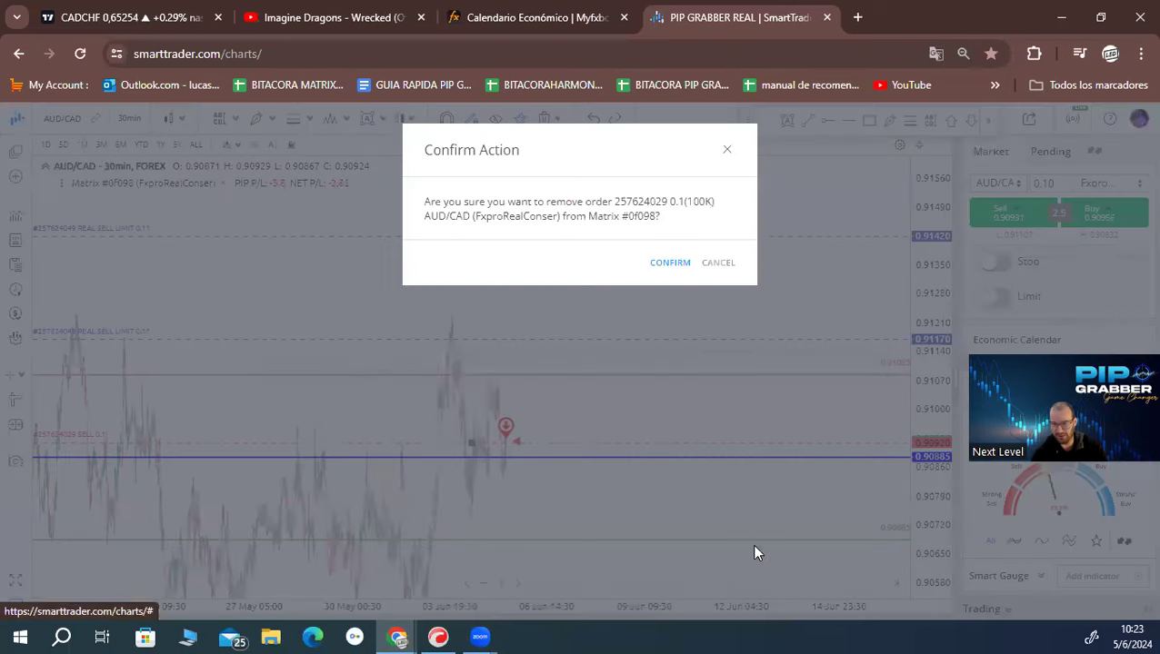
click(665, 264)
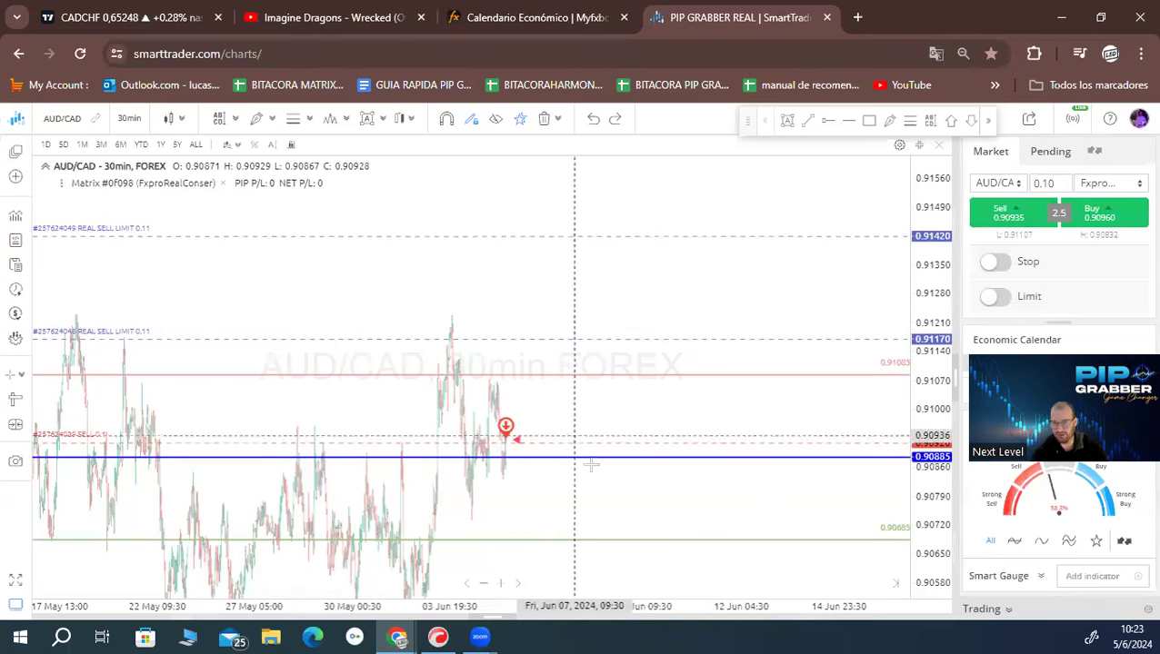
Step: Add the 0.1 sell order at 0.90920 back to the matrix and confirm the action
right_click(572, 204)
click(621, 251)
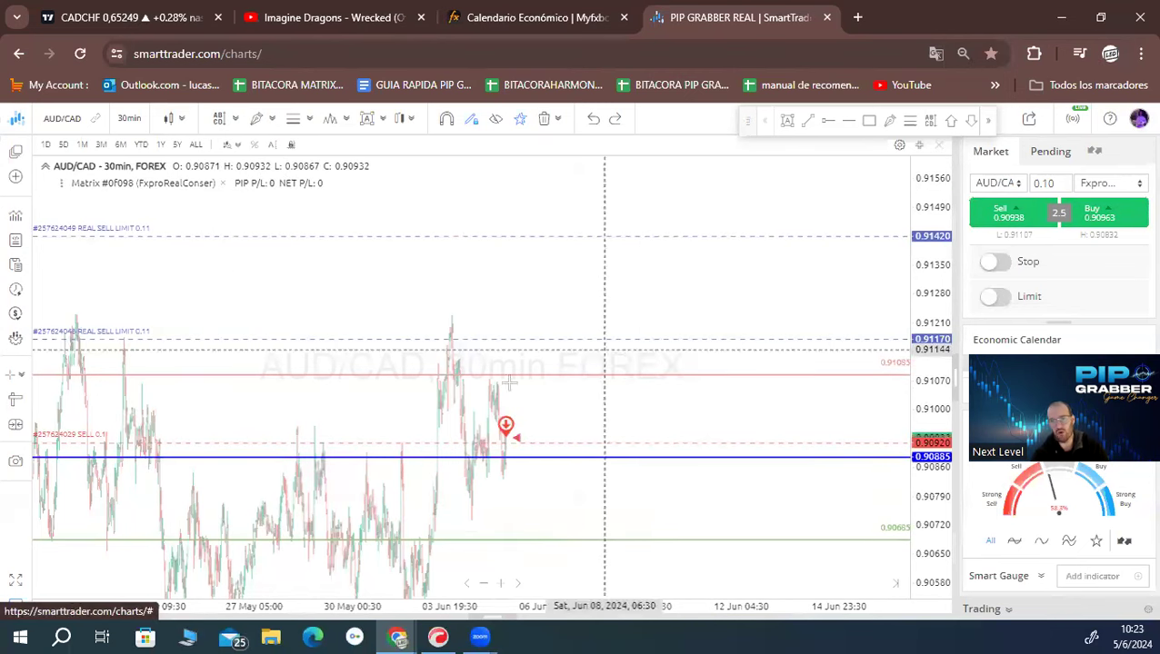
right_click(559, 442)
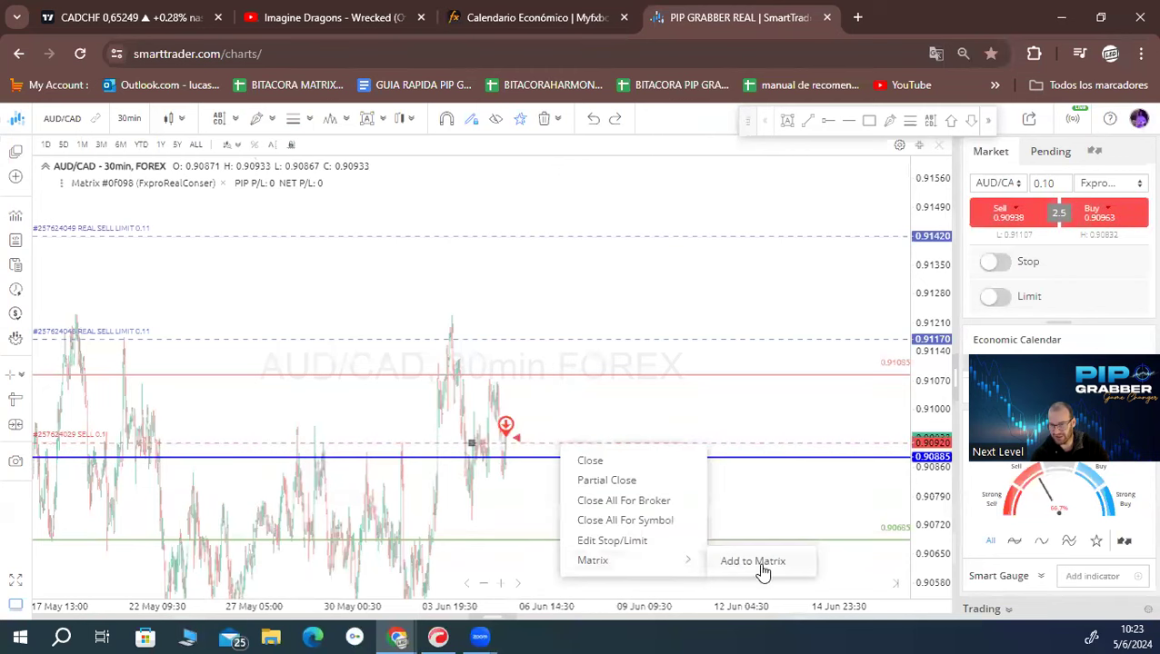
click(755, 562)
click(669, 265)
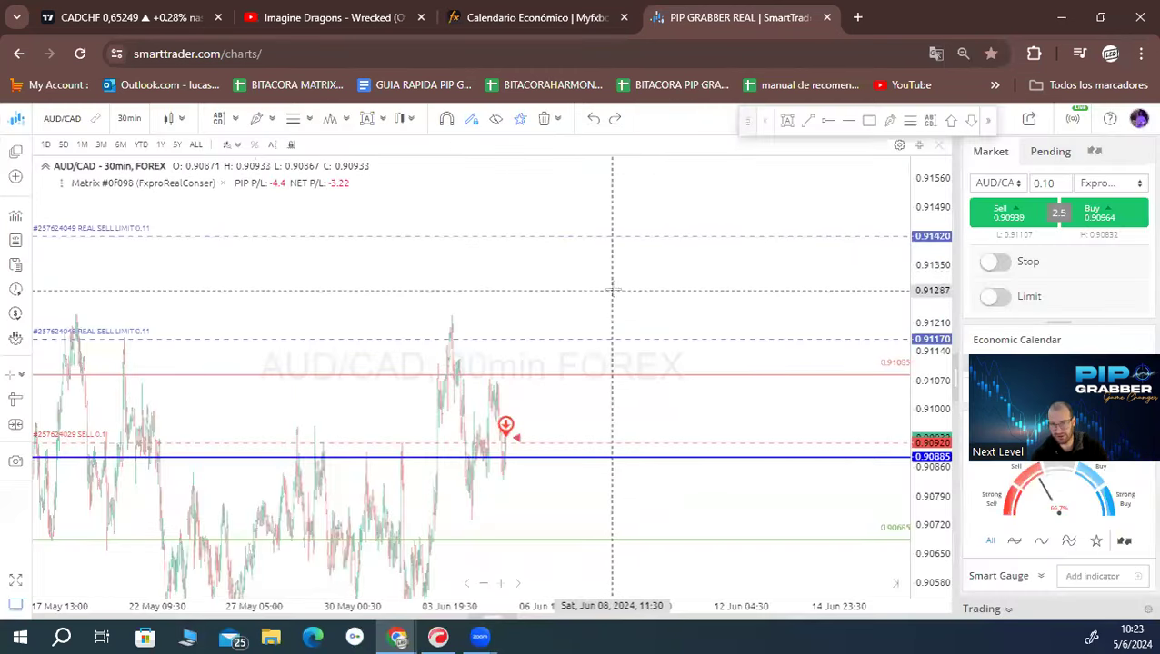
Step: Circle a stretch of the red 0.91085 line freehand, then leave the drawing tool and delete the circle
click(890, 120)
mouse_move(603, 367)
mouse_down()
mouse_move(613, 376)
mouse_move(591, 371)
mouse_up()
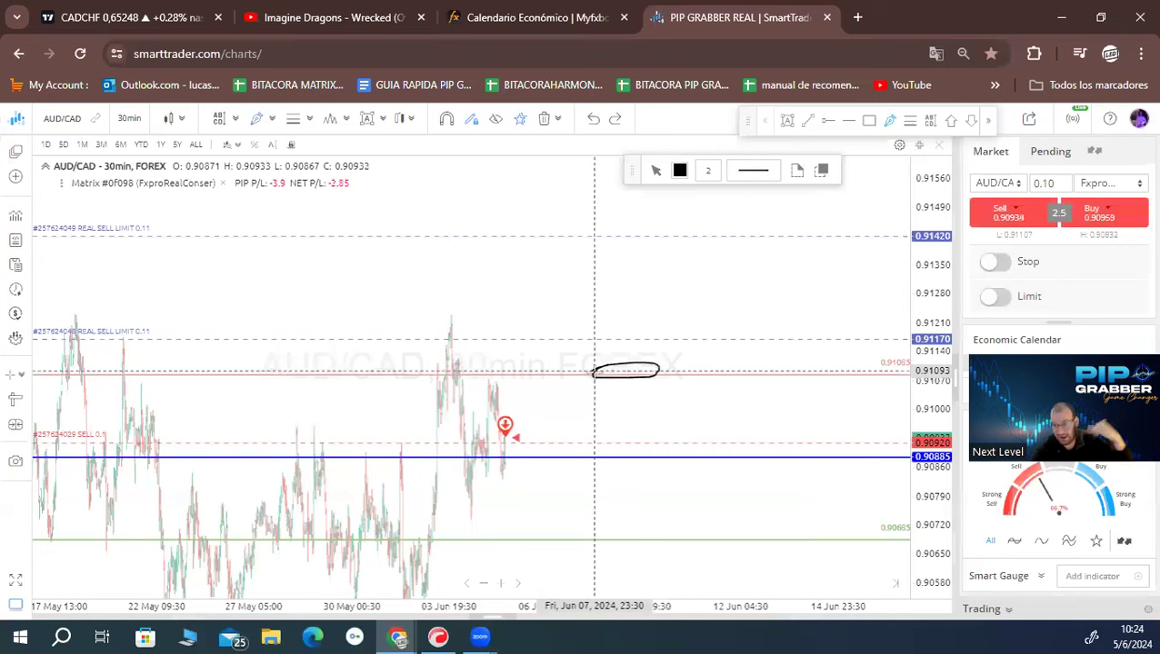
right_click(591, 209)
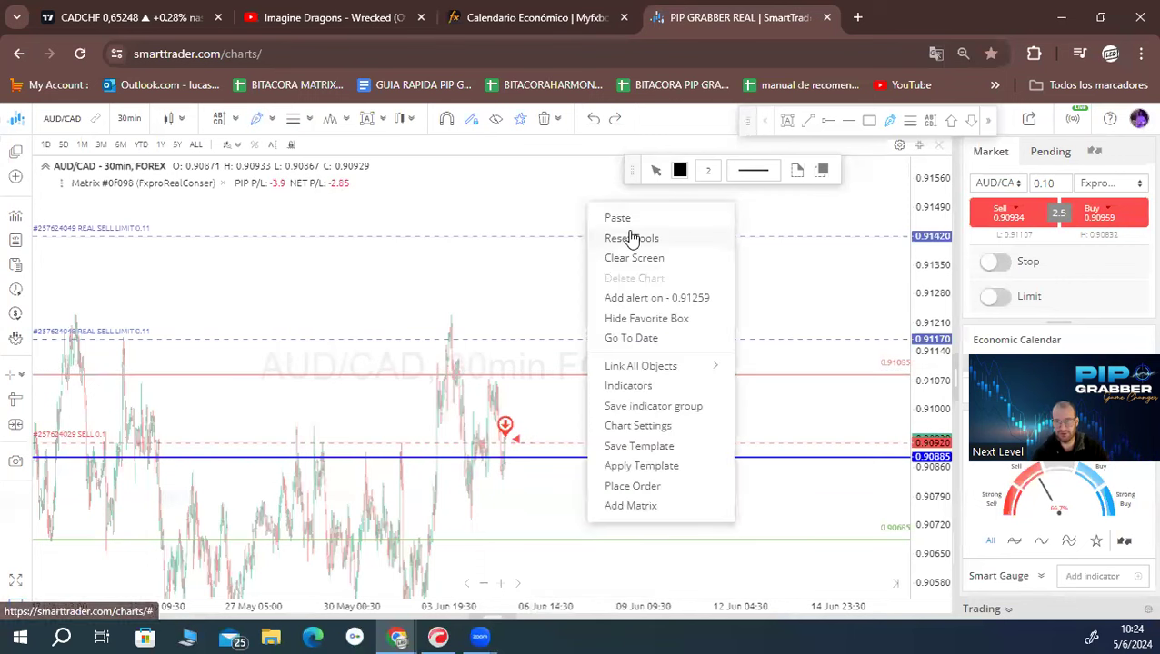
click(619, 323)
click(627, 364)
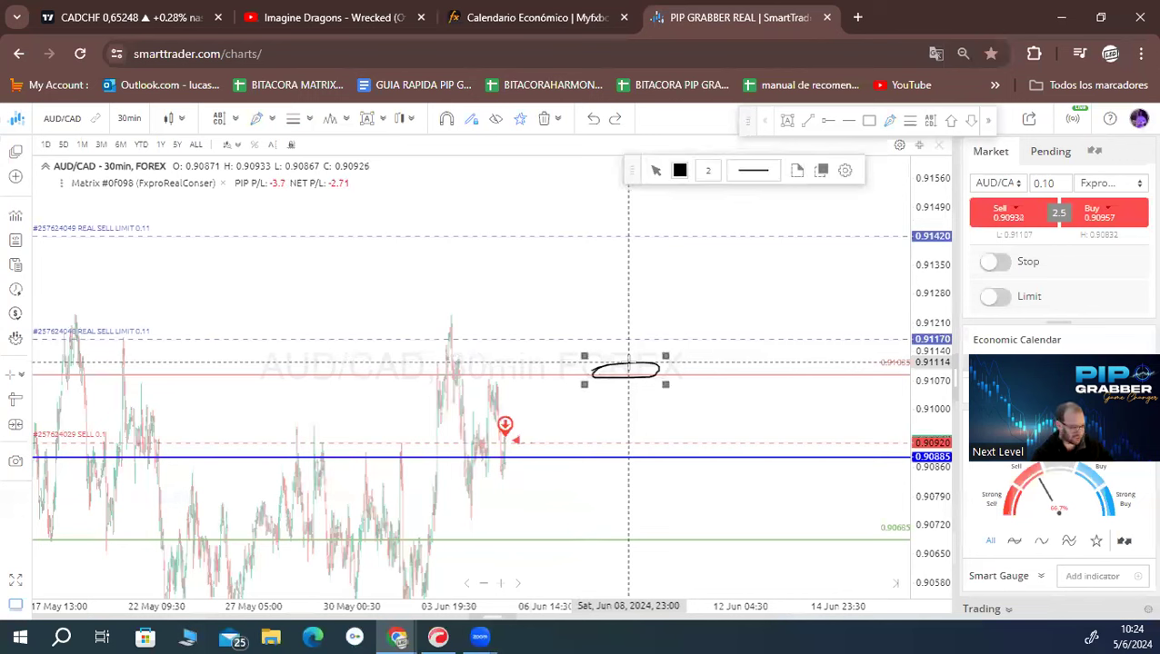
key(Delete)
Step: Sketch a freehand price path rising from the sell entry to the red 0.91085 line, with a down arrow and short dash there
scroll(593, 364, down, 3)
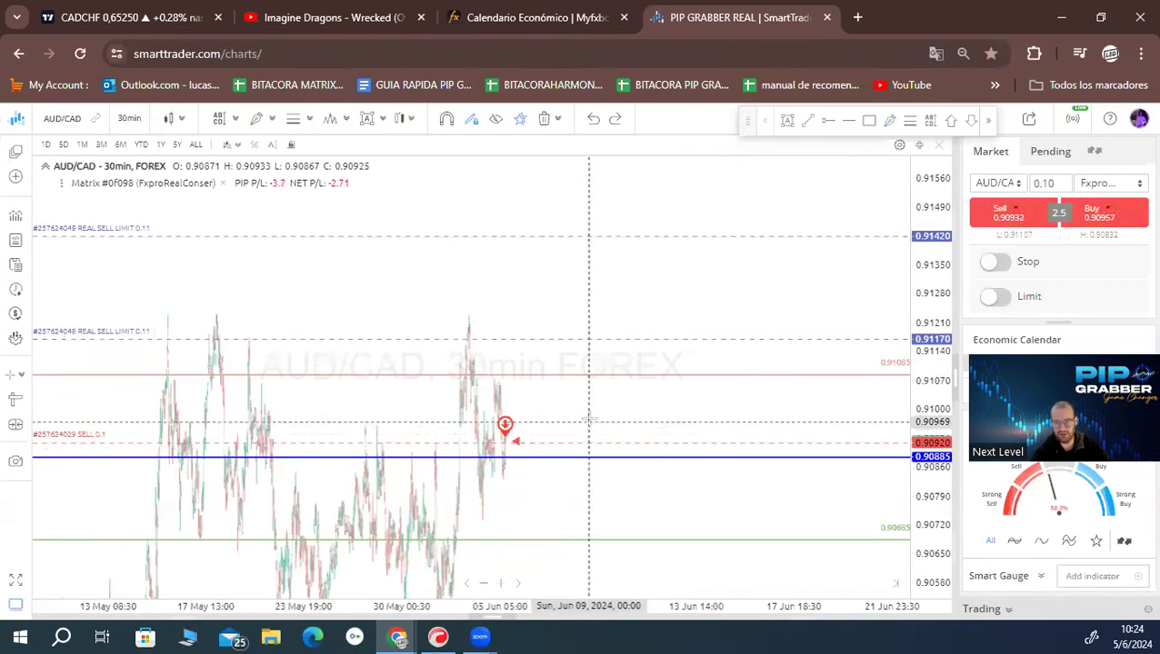
scroll(589, 418, up, 5)
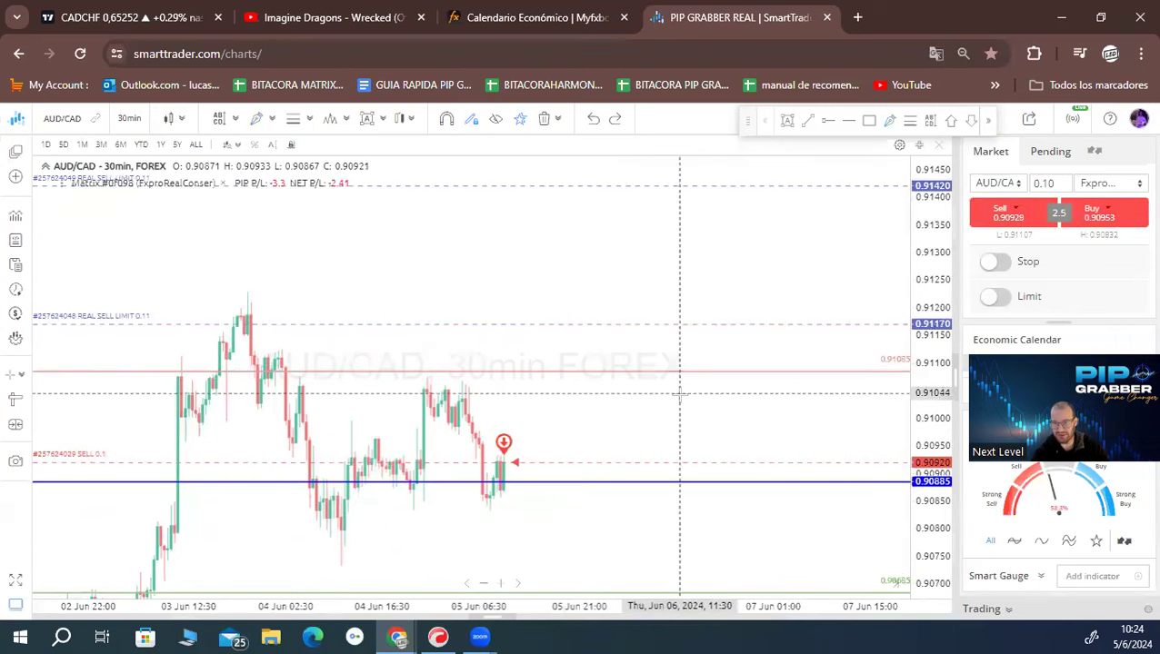
click(876, 124)
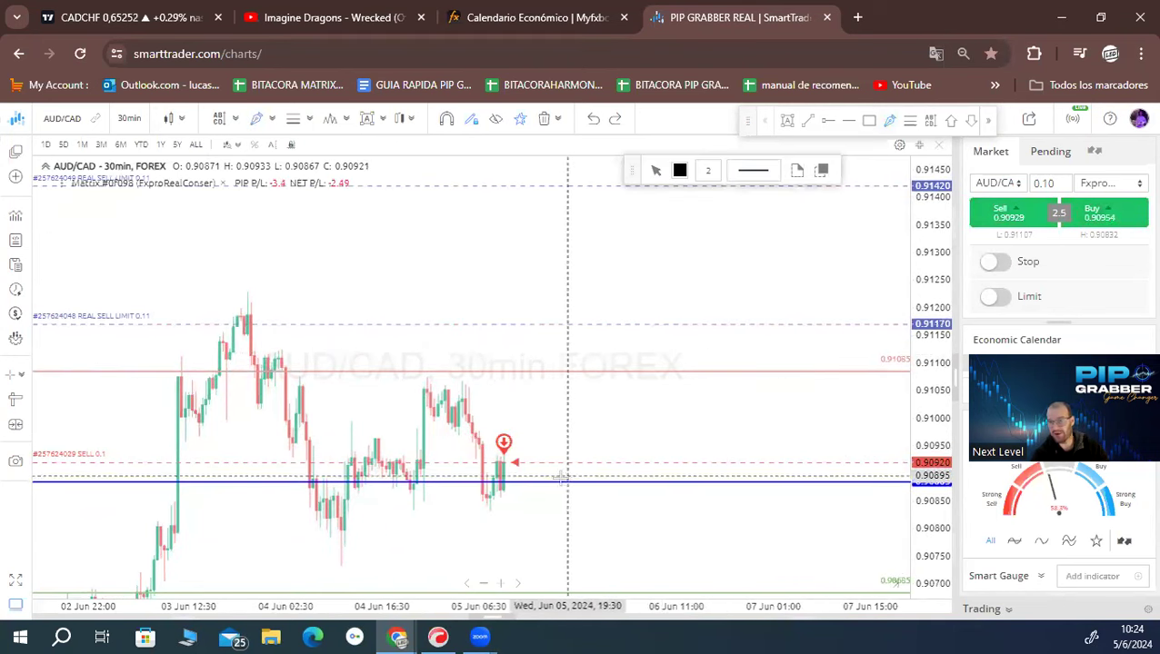
mouse_move(513, 465)
mouse_down()
mouse_move(598, 366)
mouse_move(627, 347)
mouse_move(627, 359)
mouse_move(668, 361)
mouse_up()
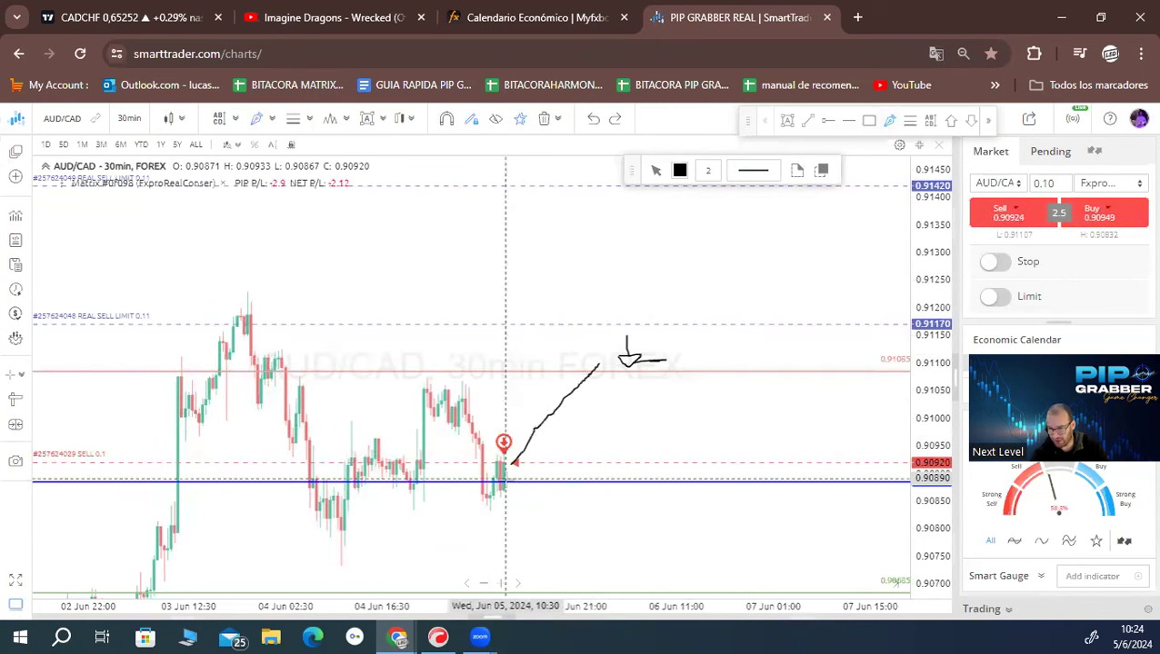
Step: Leave the freehand tool and delete the rising path together with the arrow and dash at the red line
right_click(628, 375)
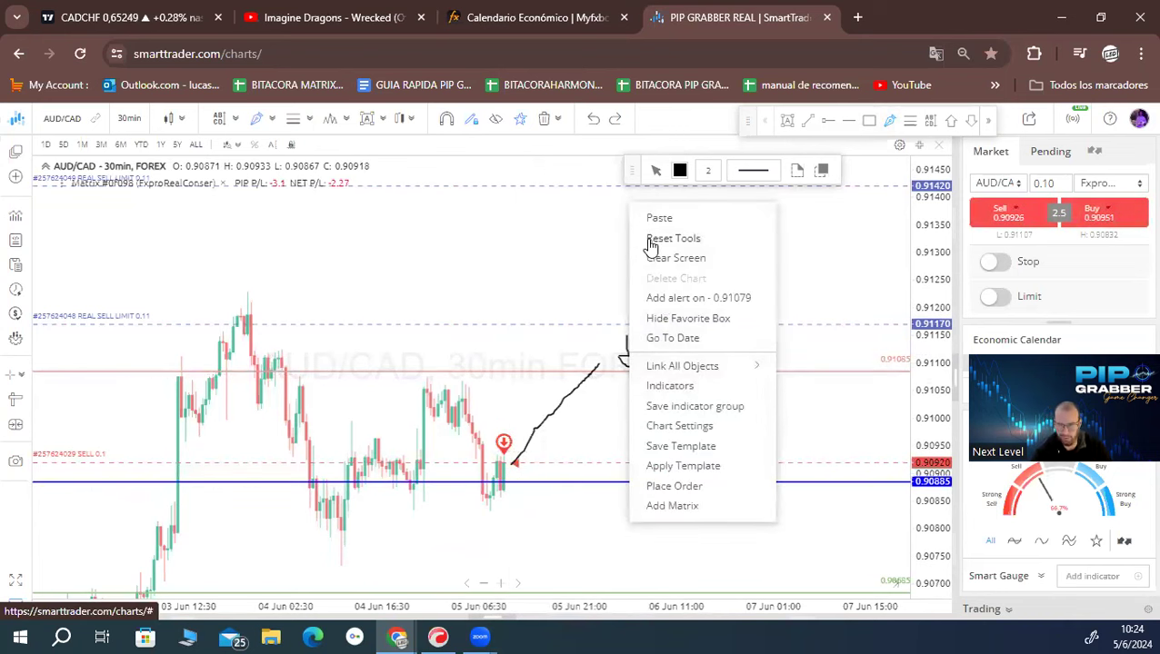
click(651, 239)
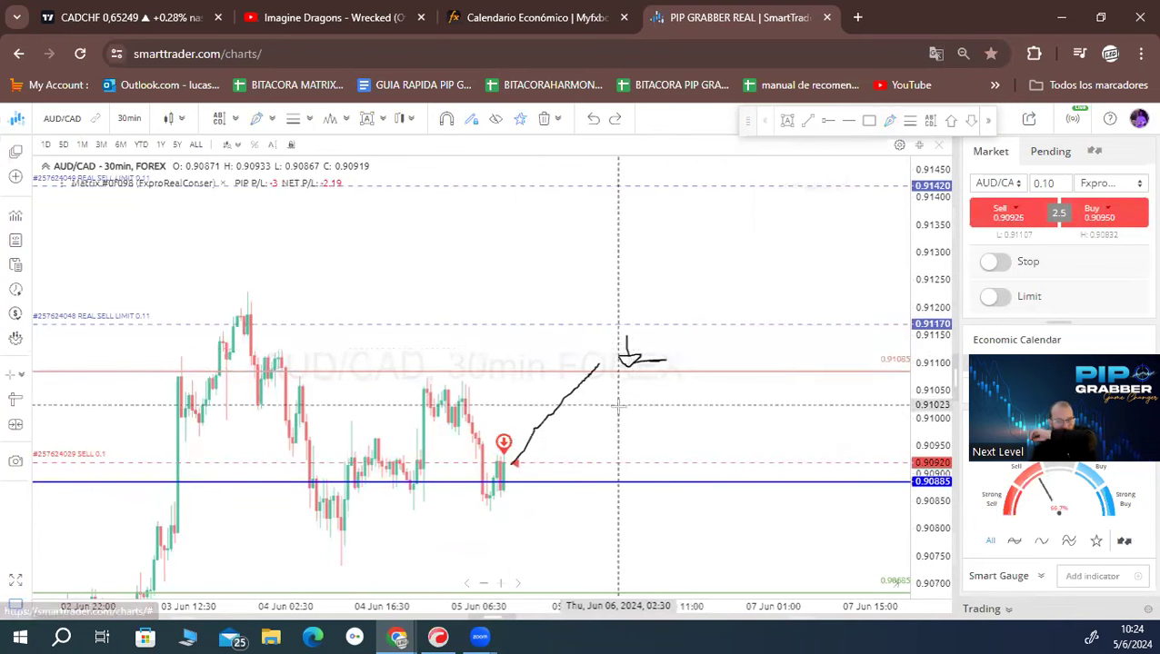
click(627, 355)
right_click(636, 360)
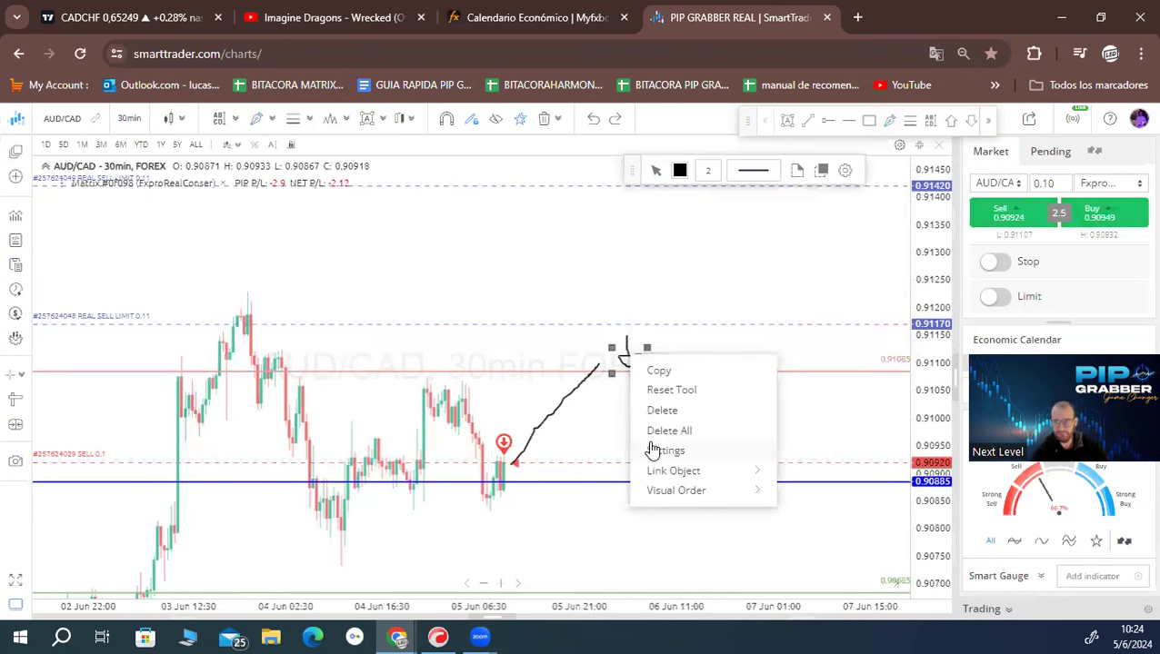
click(670, 431)
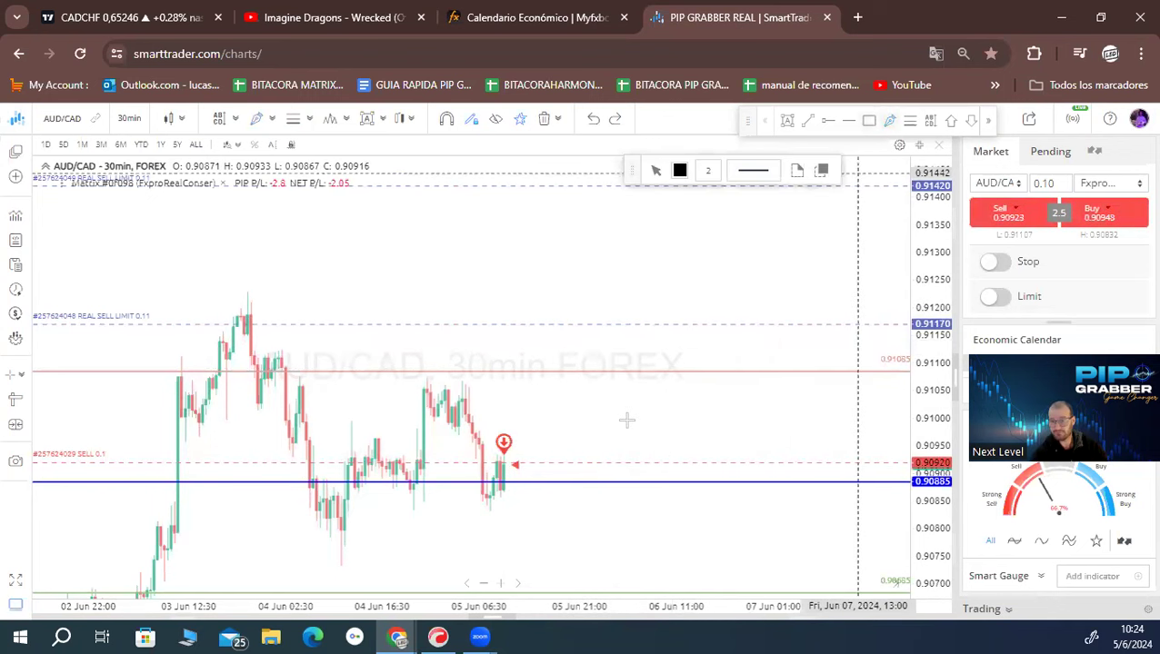
Step: Sketch a path from the sell entry up near the red line and down to the green line, marking the peak, blue-line crossing and end
mouse_move(514, 465)
mouse_down()
mouse_move(559, 383)
mouse_move(574, 378)
mouse_move(614, 410)
mouse_move(644, 474)
mouse_up()
mouse_move(658, 526)
mouse_down()
mouse_move(709, 596)
mouse_move(686, 588)
mouse_up()
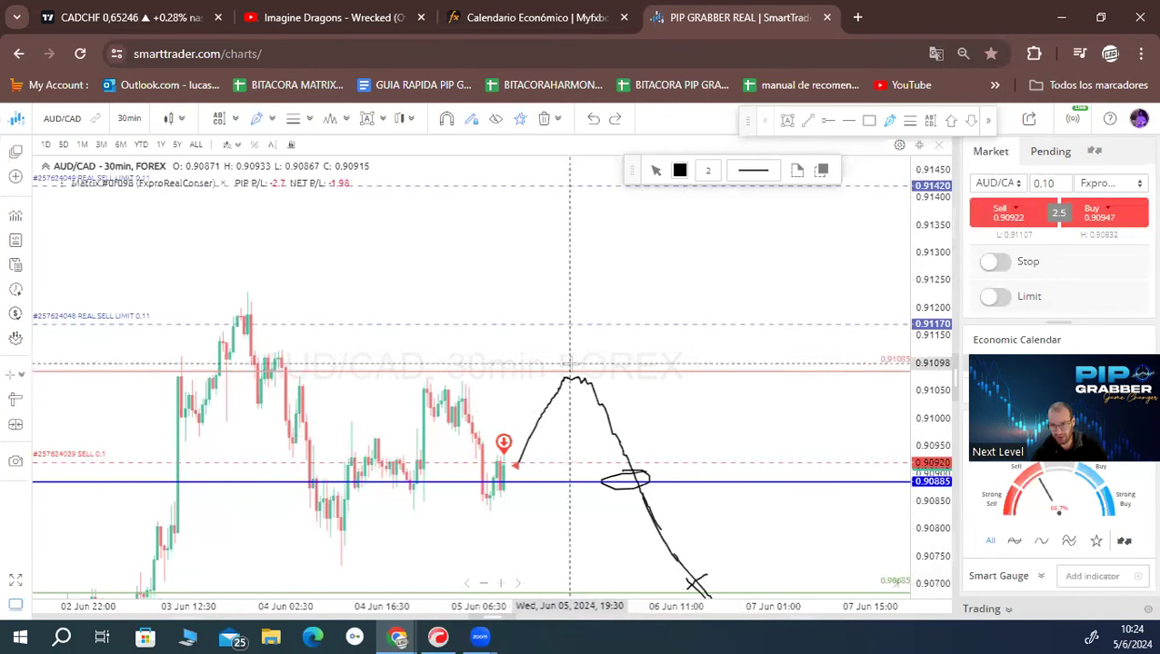
drag(564, 380, 649, 381)
Step: Leave the freehand tool and delete all strokes of the rise-and-fall scenario
right_click(647, 380)
click(678, 238)
click(601, 381)
right_click(596, 382)
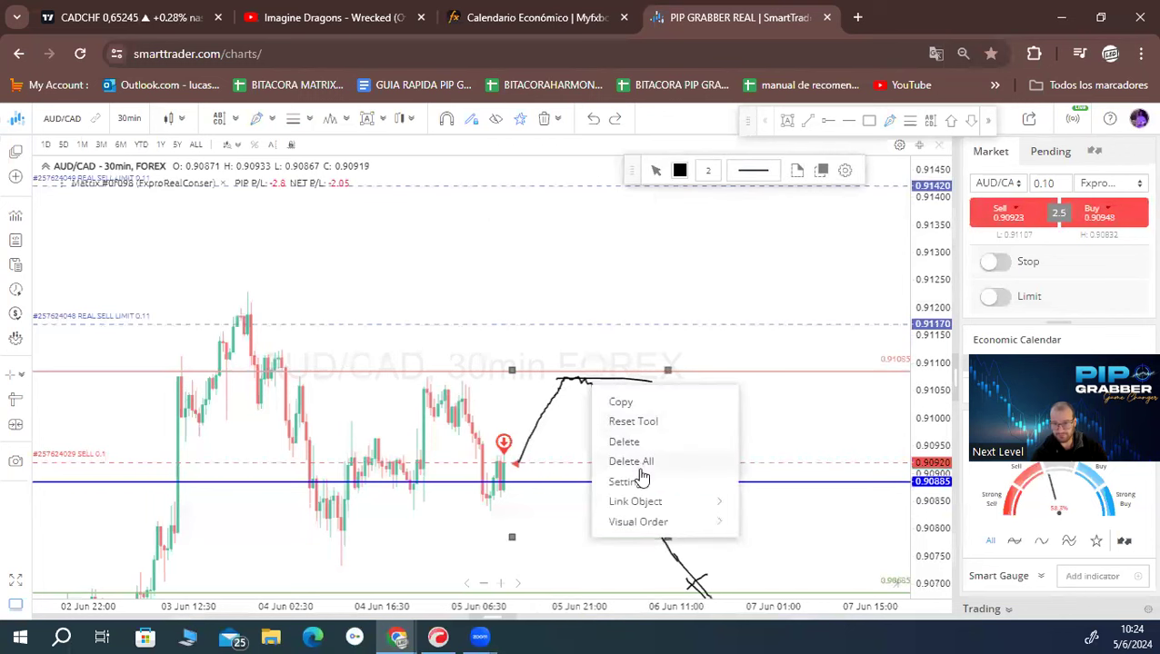
click(629, 455)
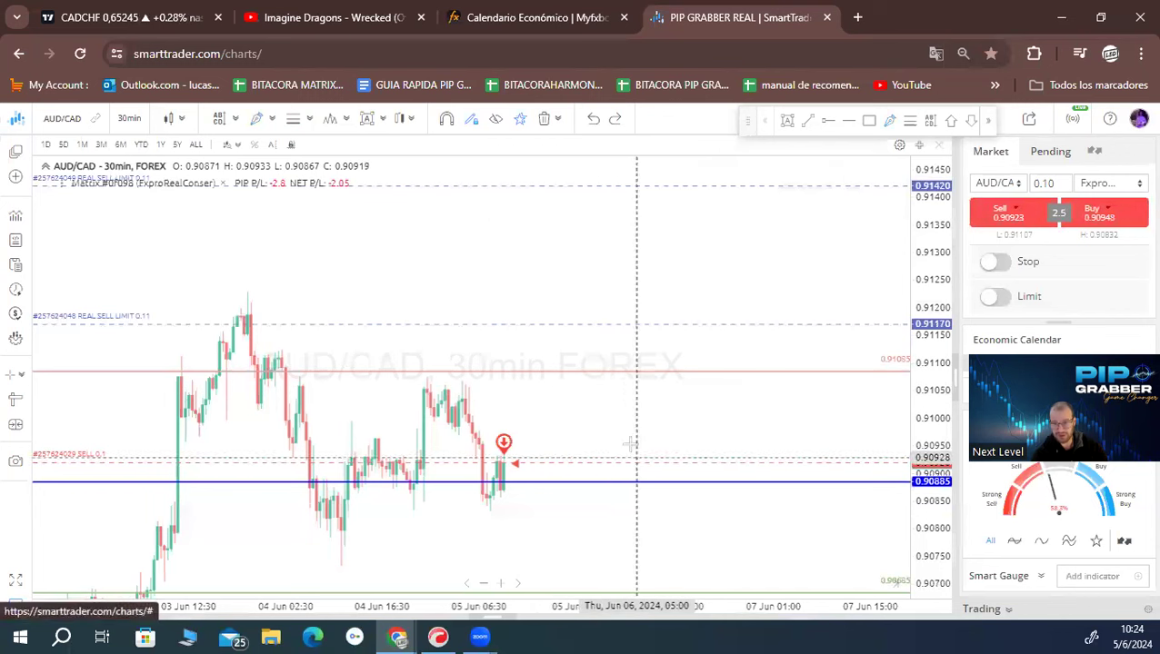
Step: Restore the multi-chart layout from the AUD/CAD chart and maximize the EUR/USD chart
click(919, 145)
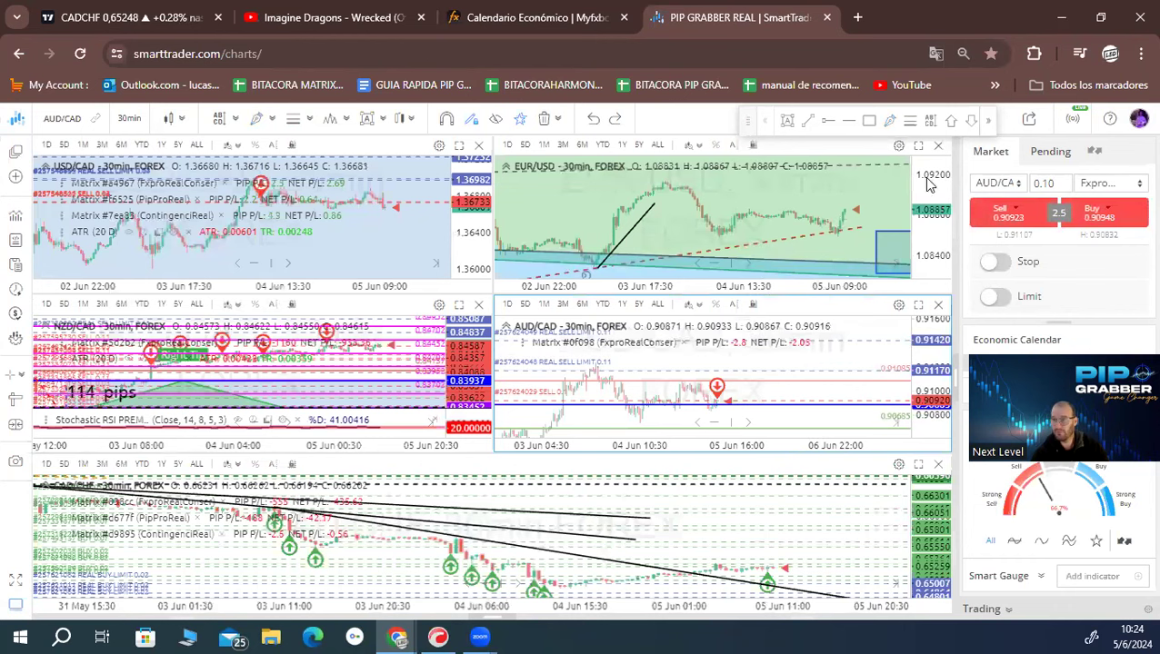
click(918, 145)
scroll(808, 272, down, 5)
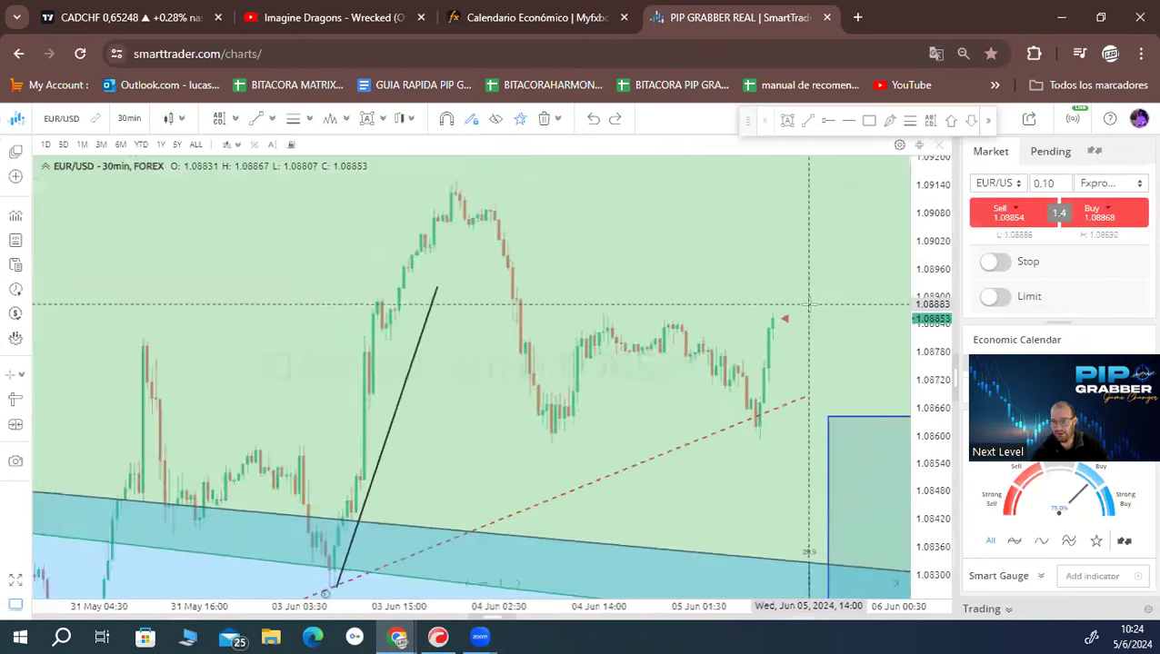
scroll(927, 251, down, 5)
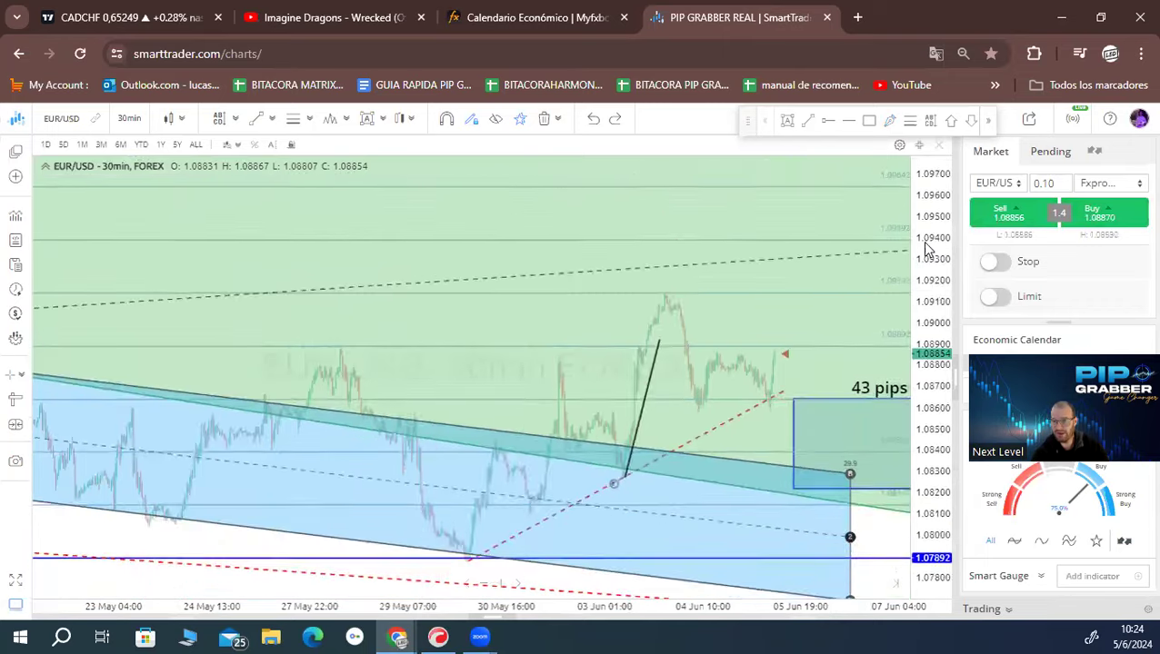
scroll(818, 346, up, 3)
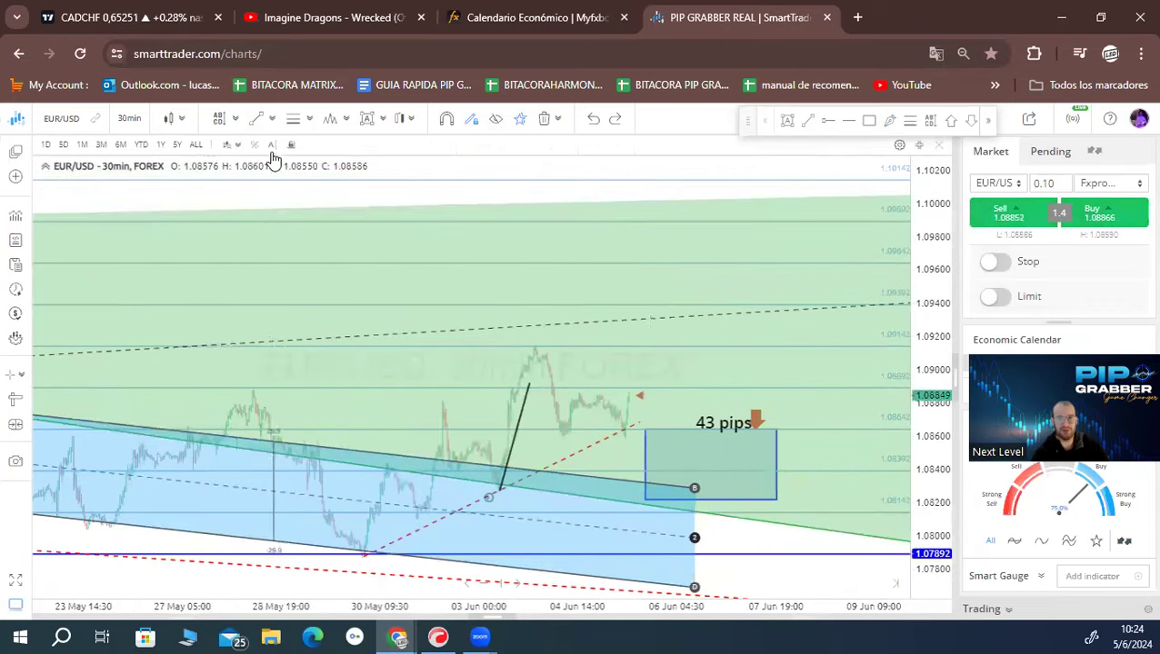
scroll(790, 345, down, 4)
scroll(731, 342, up, 4)
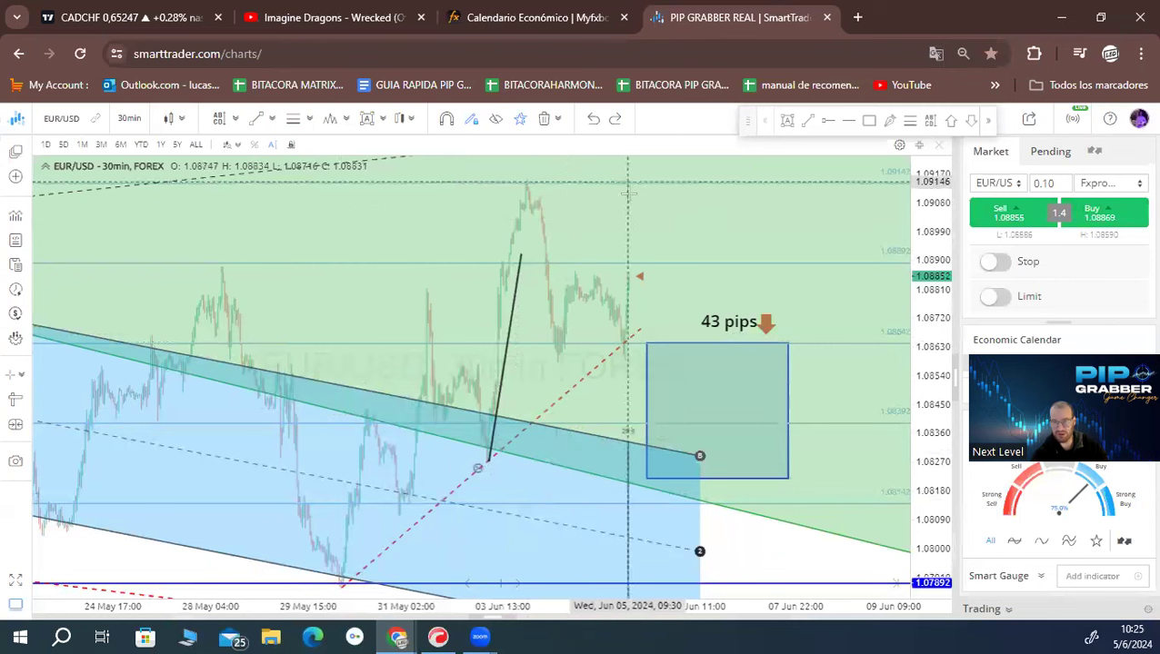
Step: Move the blue rectangle and its pip label up to the level of the recent high and change the label to 66 pips
mouse_move(788, 345)
mouse_down()
mouse_move(843, 272)
mouse_move(859, 184)
mouse_up()
drag(730, 320, 784, 204)
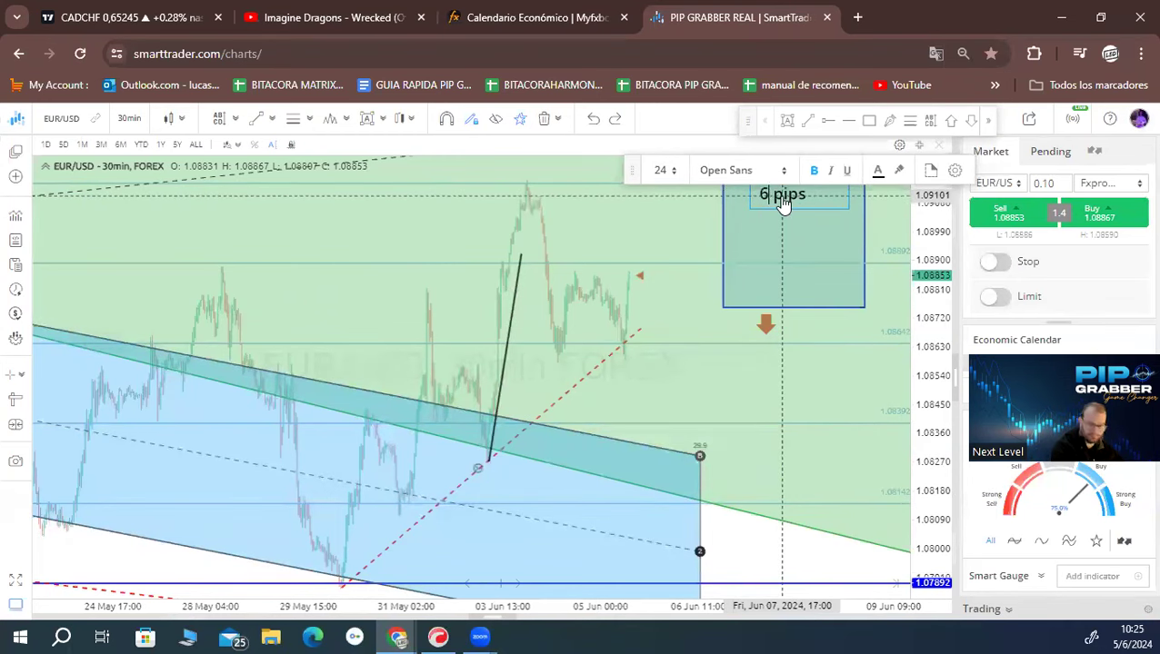
click(787, 260)
Step: Move the down arrow to just above the blue rectangle labelled 66 pips
drag(787, 260, 714, 300)
drag(693, 364, 714, 204)
scroll(751, 273, down, 2)
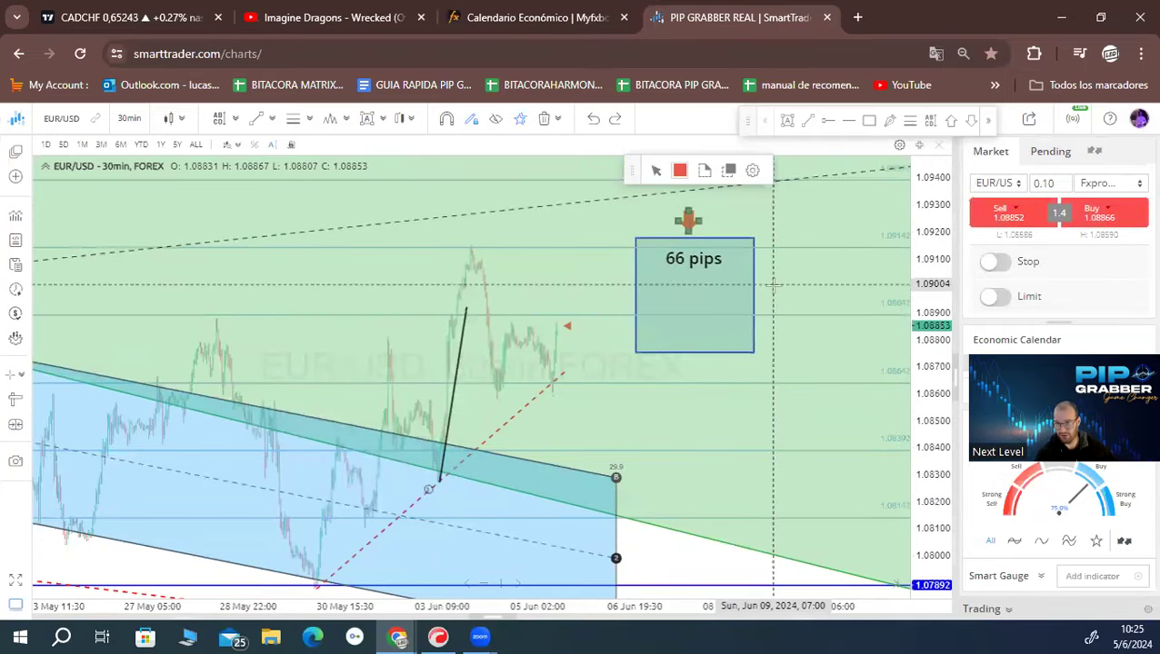
drag(773, 272, 728, 279)
scroll(728, 279, up, 1)
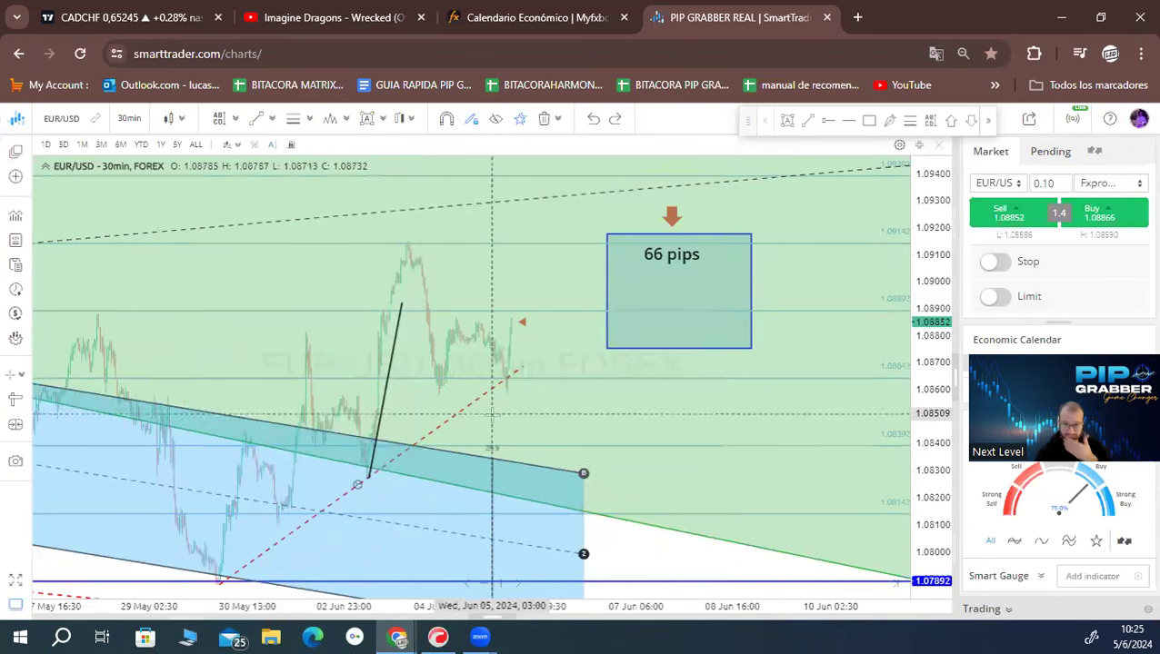
Step: Delete the black line drawn along the last rise and move the blue rectangle so its upper edge meets the recent high
click(398, 353)
key(Delete)
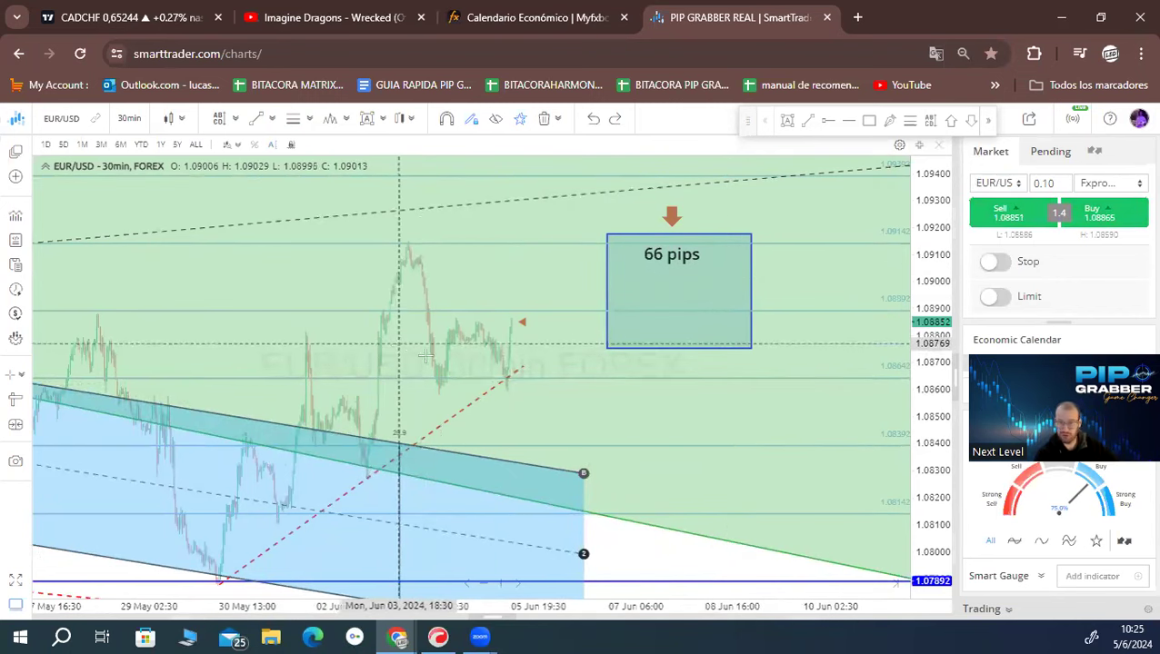
scroll(545, 274, right, 2)
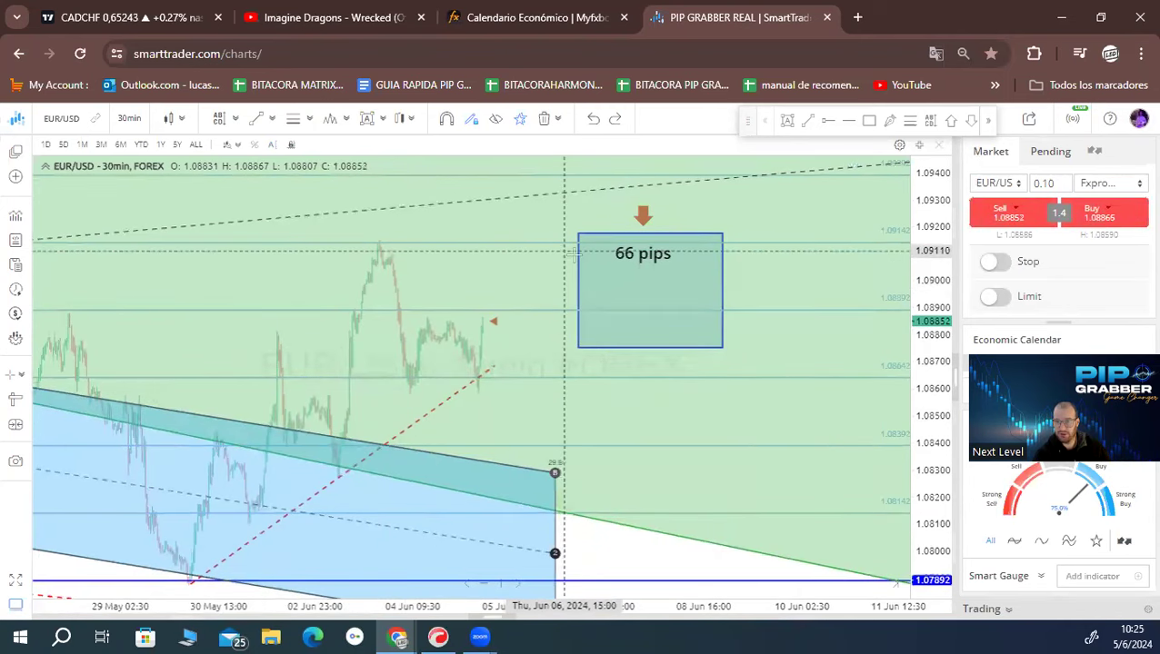
drag(576, 274, 570, 266)
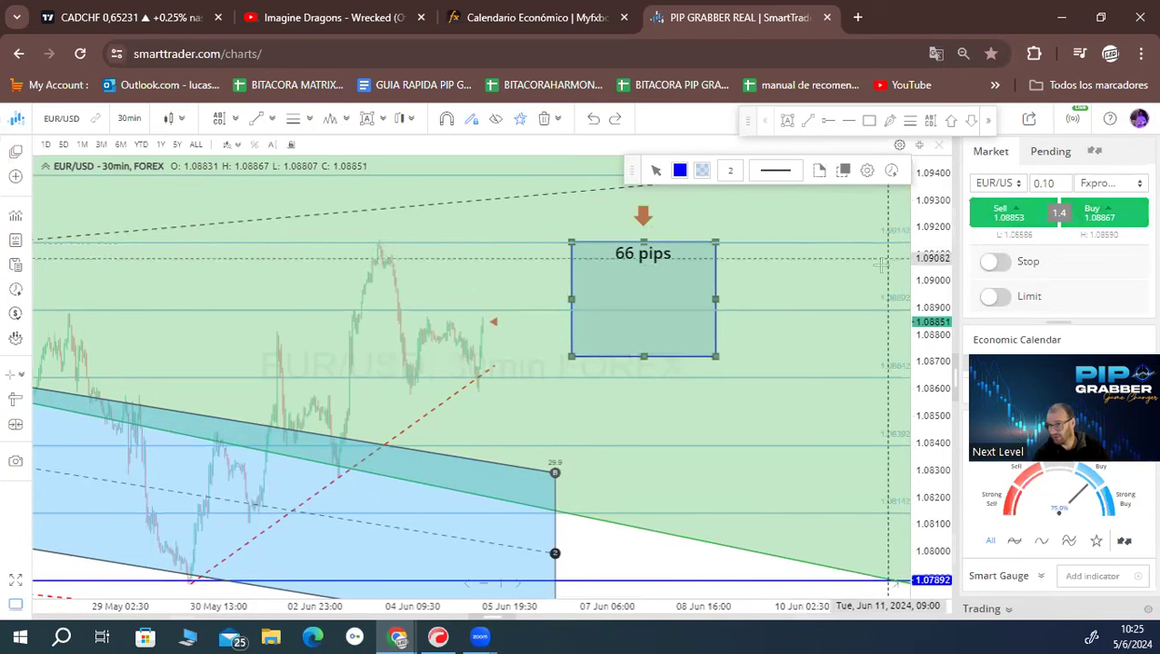
Step: Re-enter the 66 pips label and stretch the blue rectangle's lower edge down to about 1.0848
double_click(627, 255)
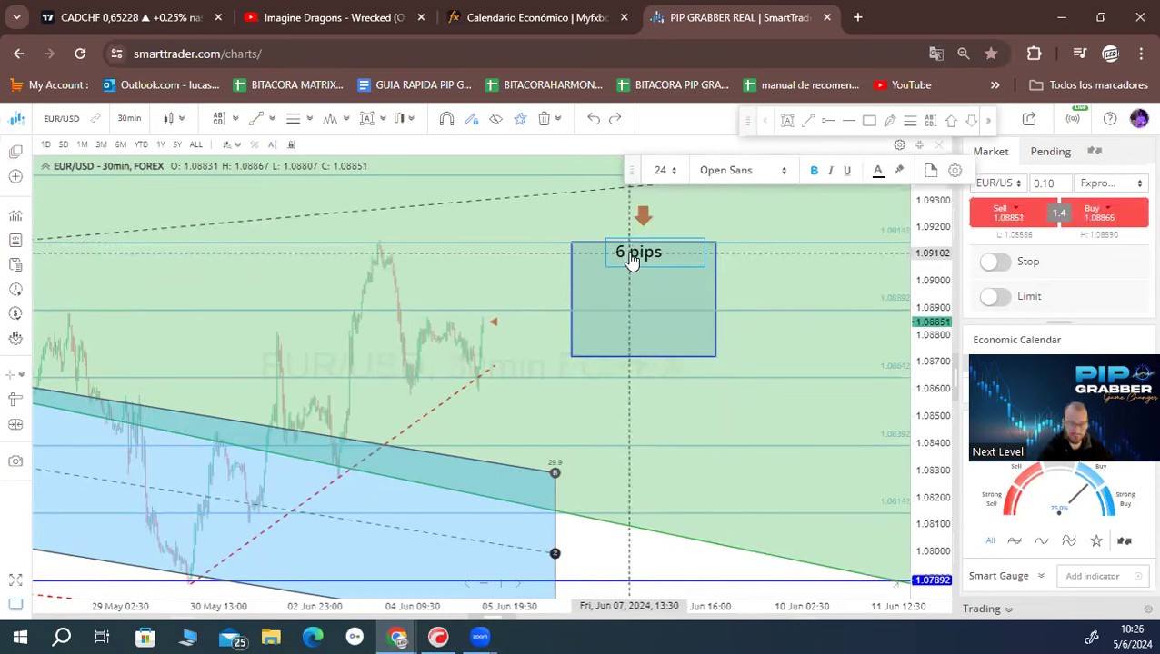
click(711, 352)
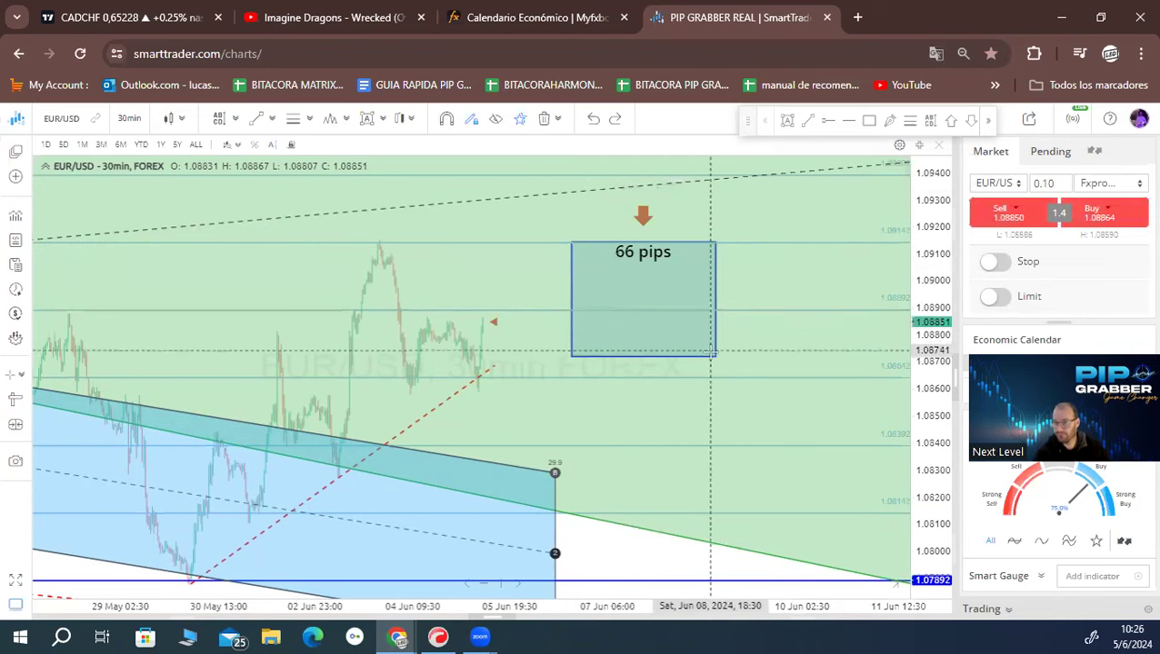
click(712, 353)
drag(643, 360, 650, 420)
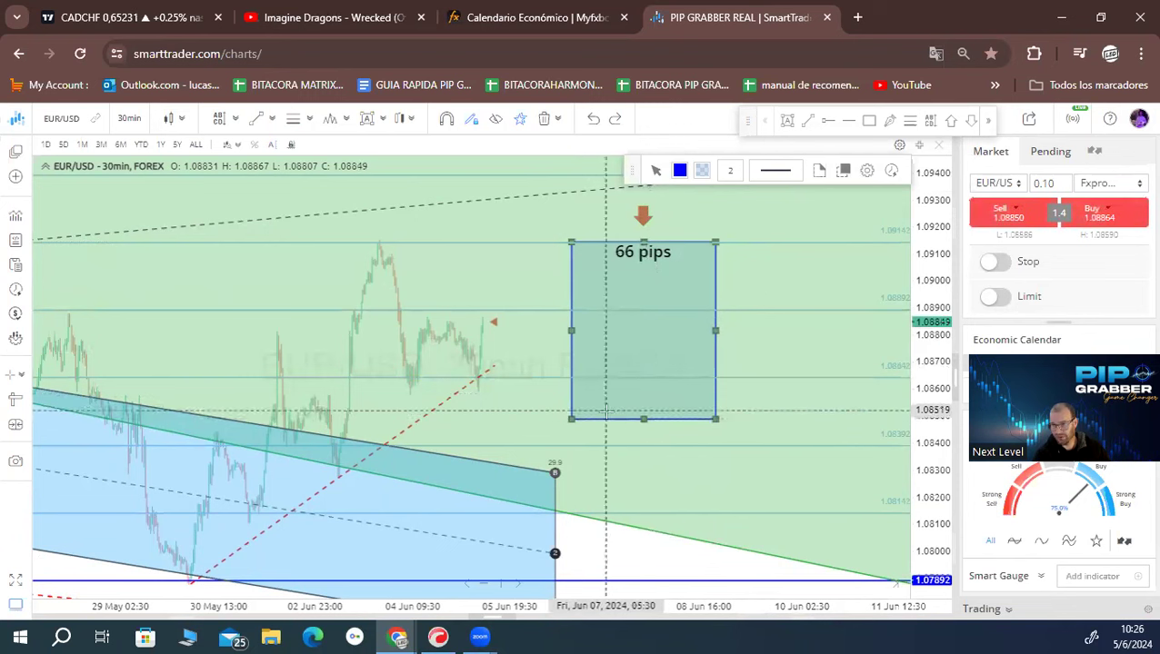
Step: Measure the height of the blue rectangle in pips from its upper to its lower edge, and clear the measurement
click(19, 401)
click(708, 244)
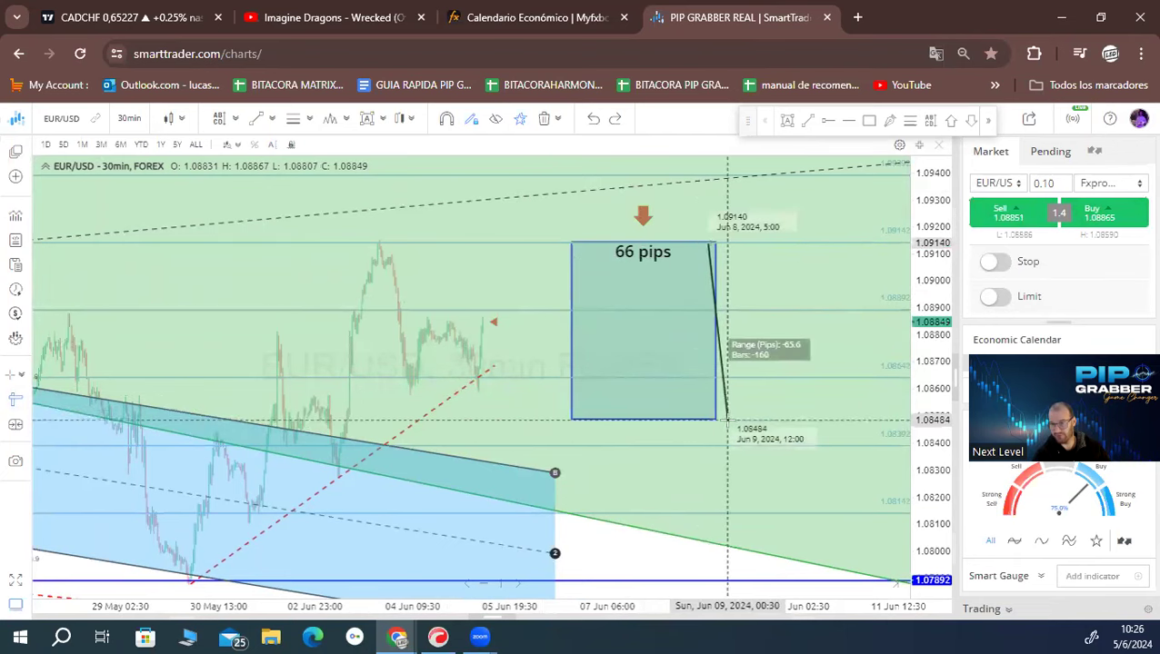
right_click(725, 419)
click(801, 232)
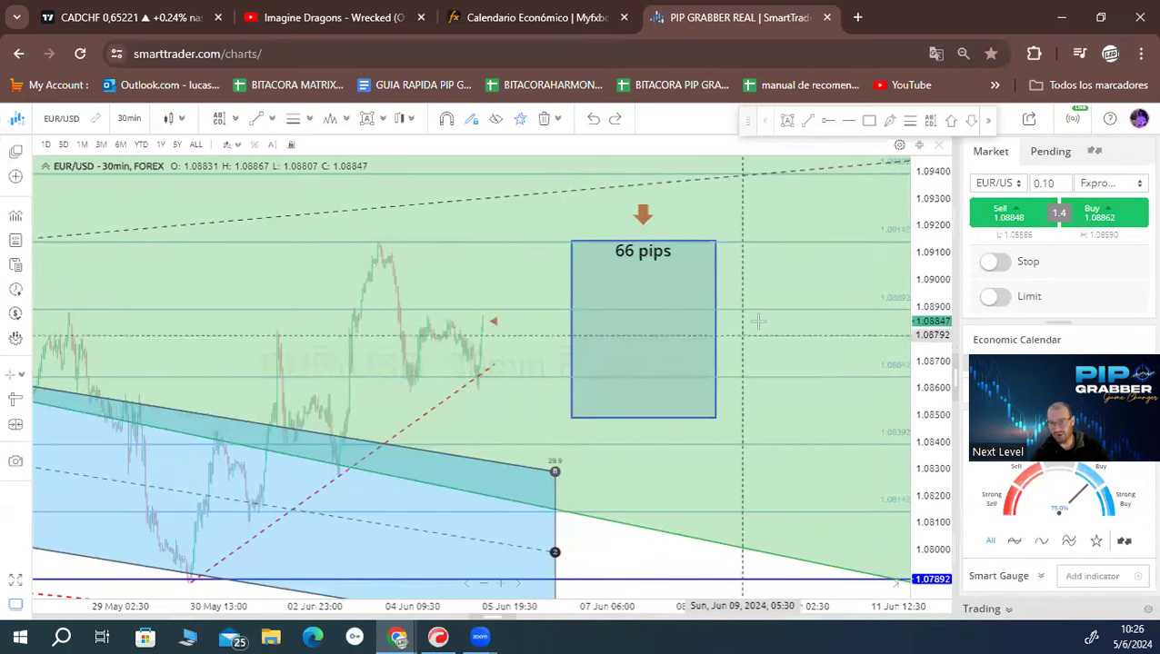
Step: Fine-tune the upper edge of the blue rectangle to the horizontal level at the recent high and deselect it
click(717, 283)
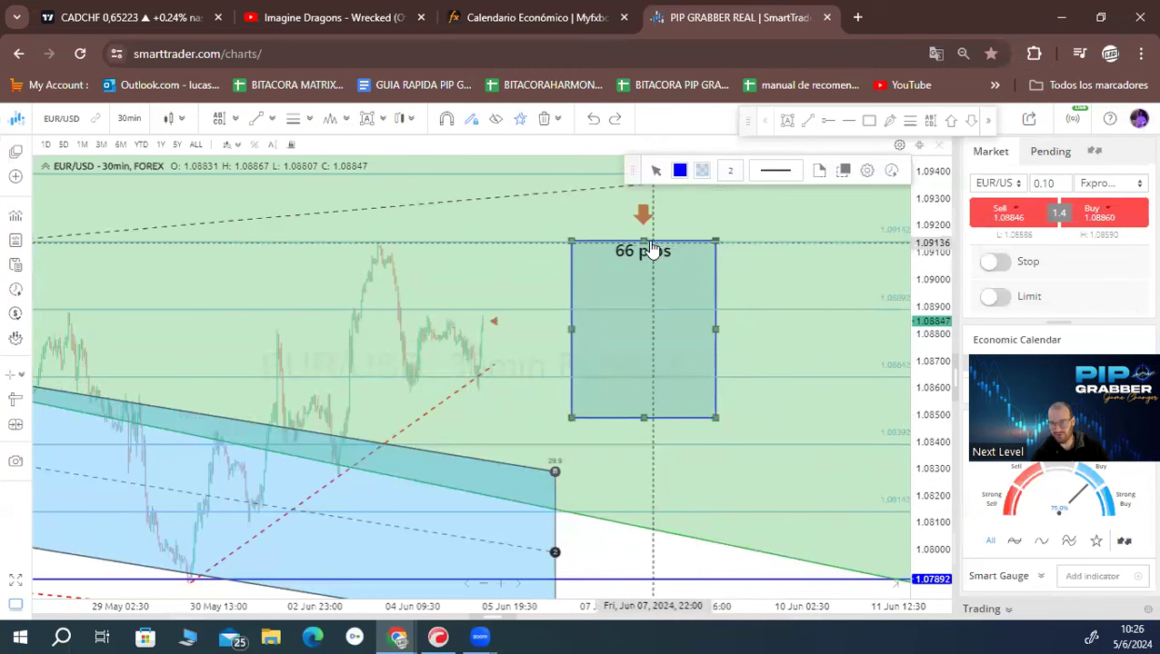
drag(643, 247, 644, 244)
click(809, 264)
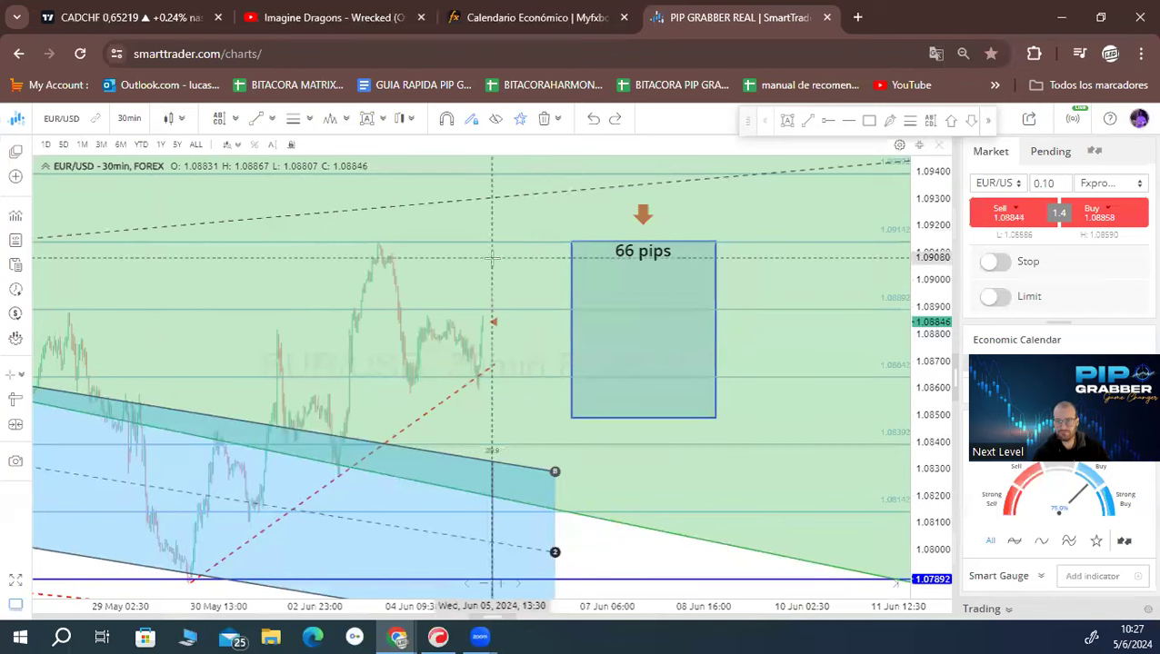
Step: Measure the pip distance down from the recent high and from the current price to the rectangle's lower edge, clearing each measurement
drag(524, 349, 497, 342)
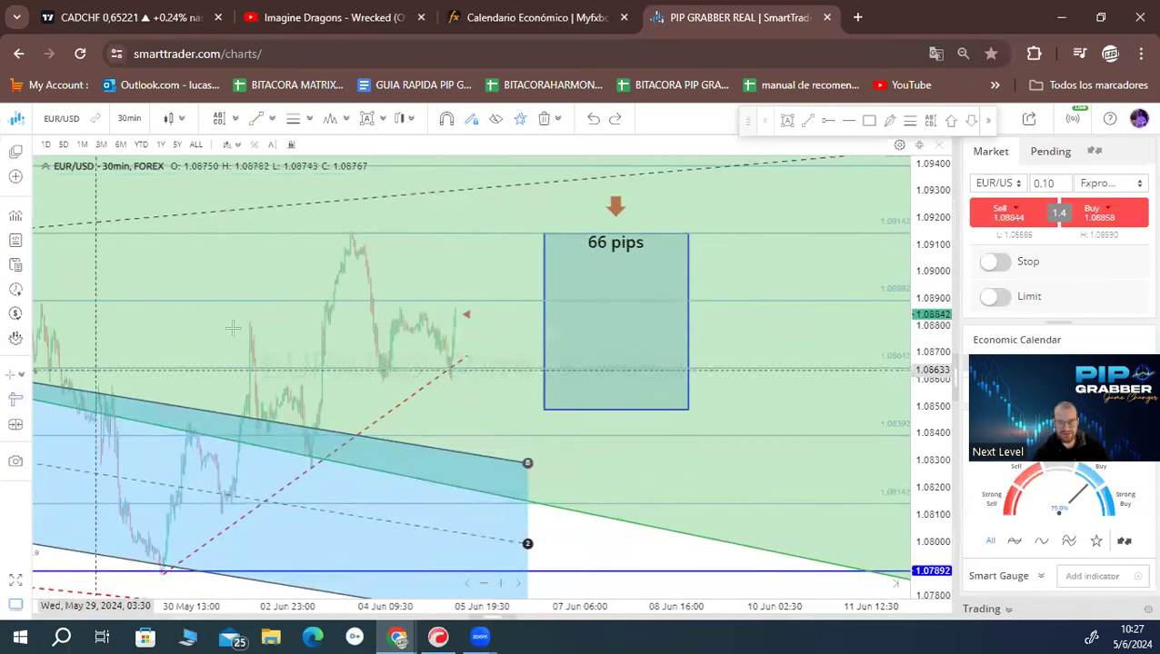
click(351, 233)
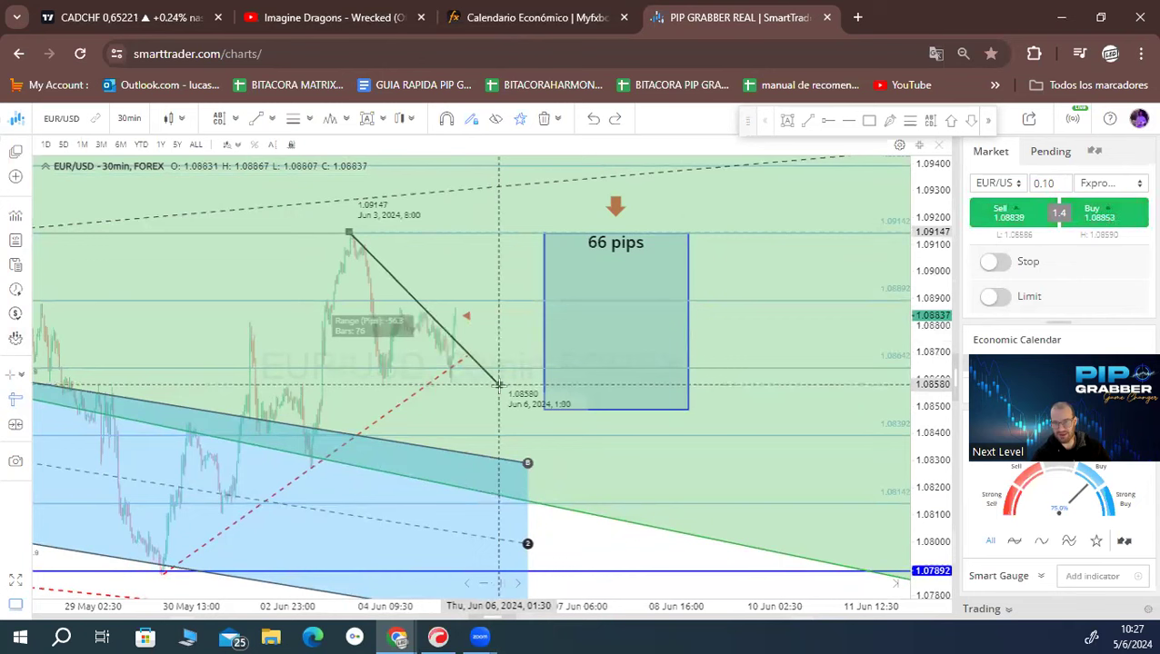
right_click(499, 345)
click(556, 237)
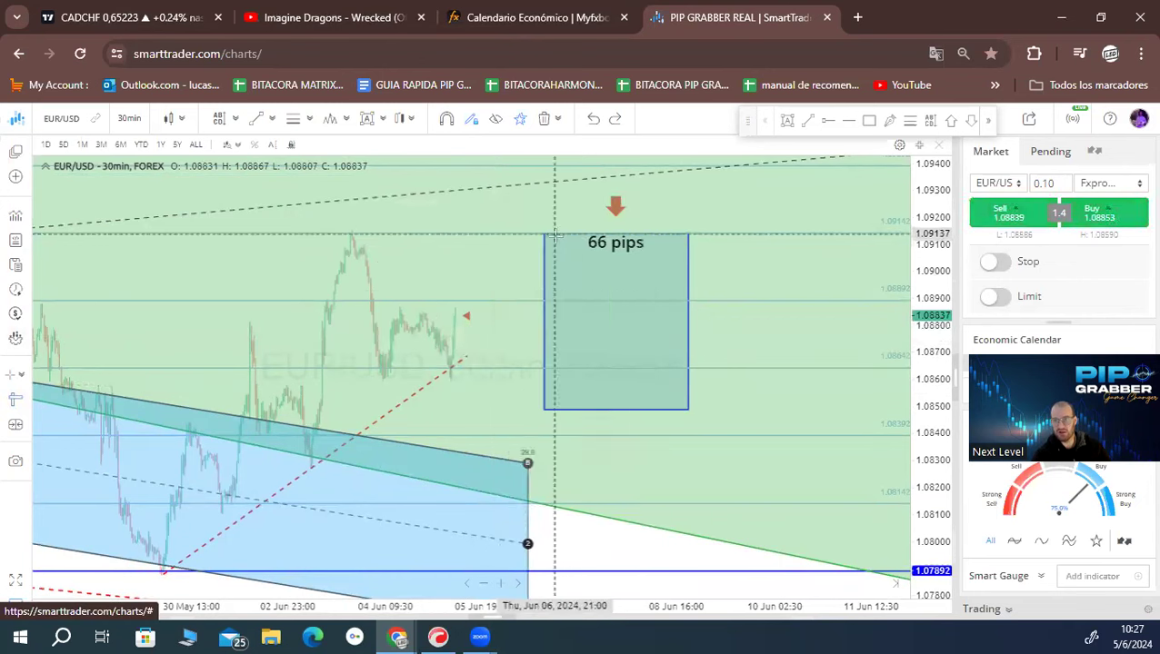
click(15, 400)
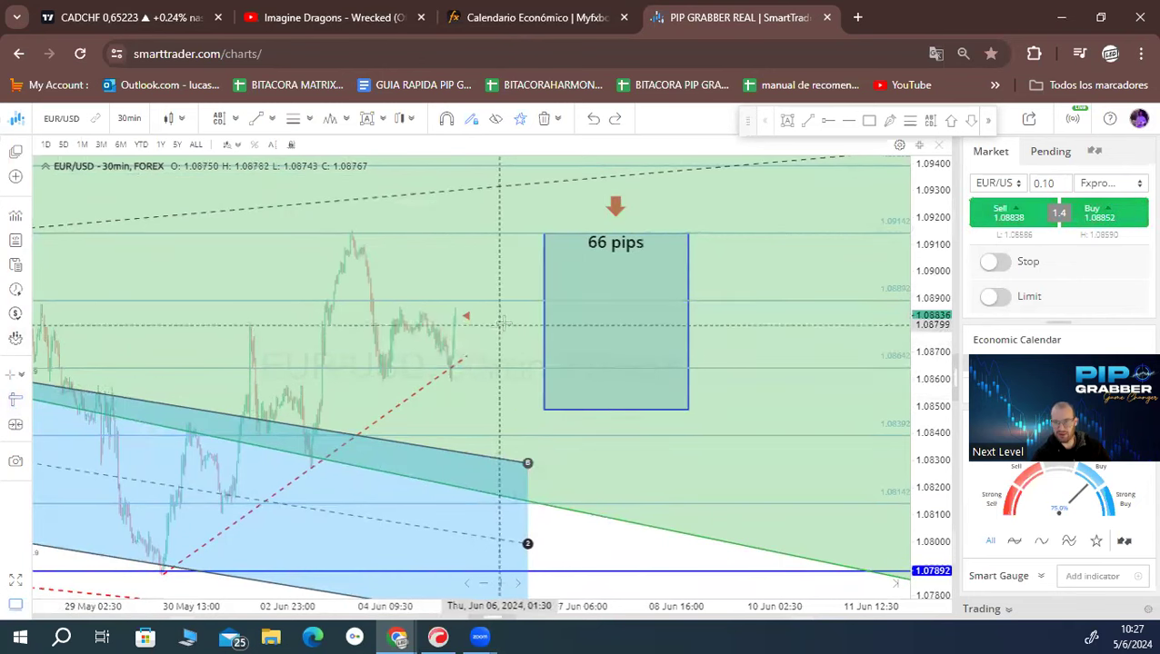
click(502, 317)
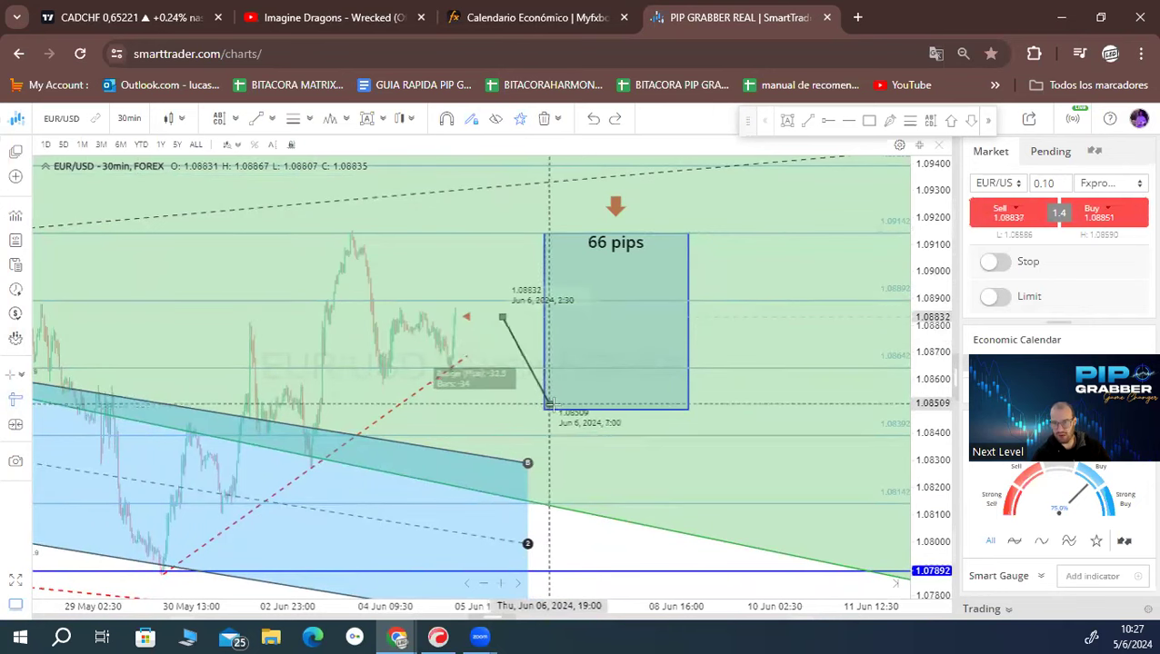
right_click(572, 410)
click(608, 238)
Step: Place a horizontal line just below the current price and colour it blue
scroll(512, 332, up, 2)
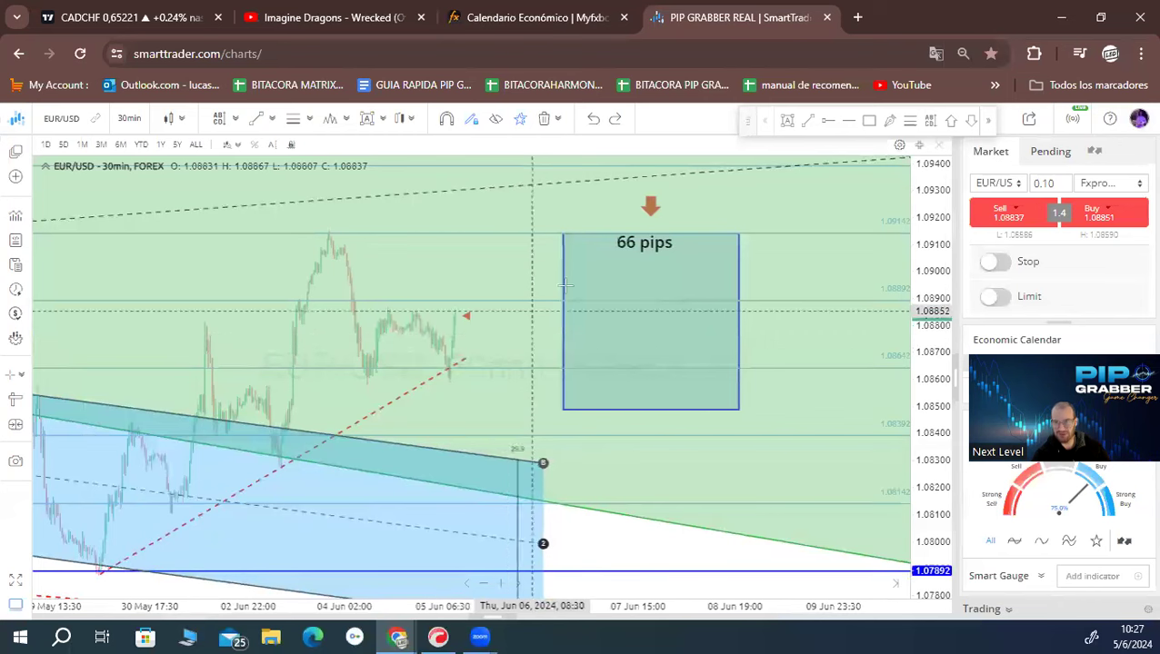
click(591, 291)
right_click(509, 324)
click(556, 256)
click(509, 325)
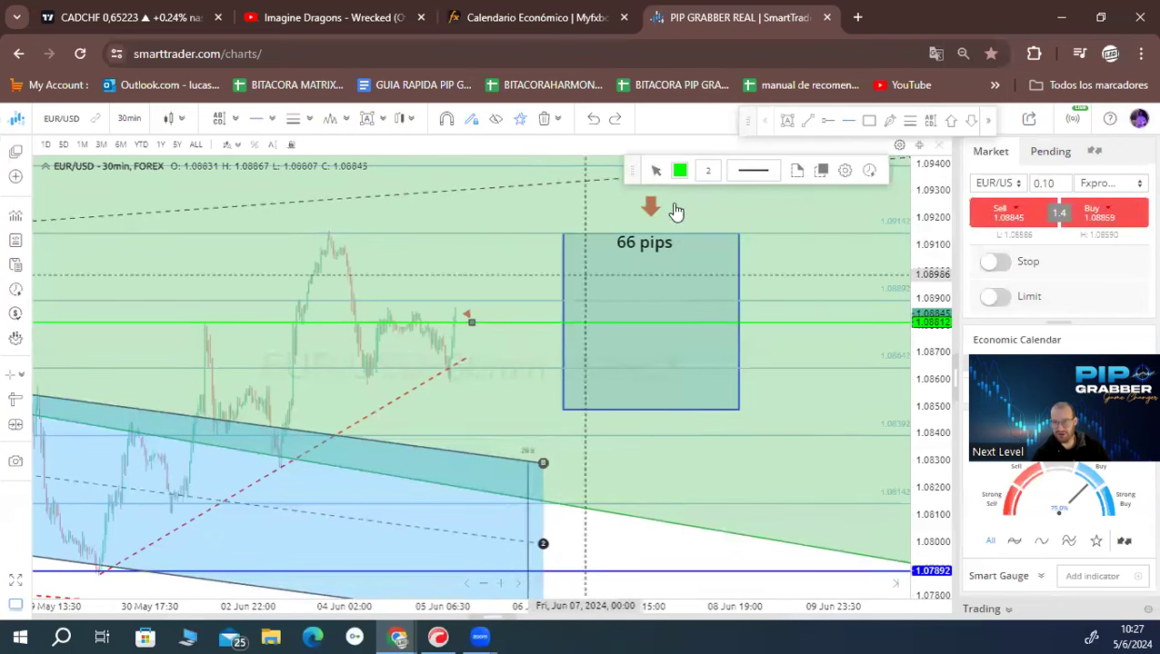
click(679, 171)
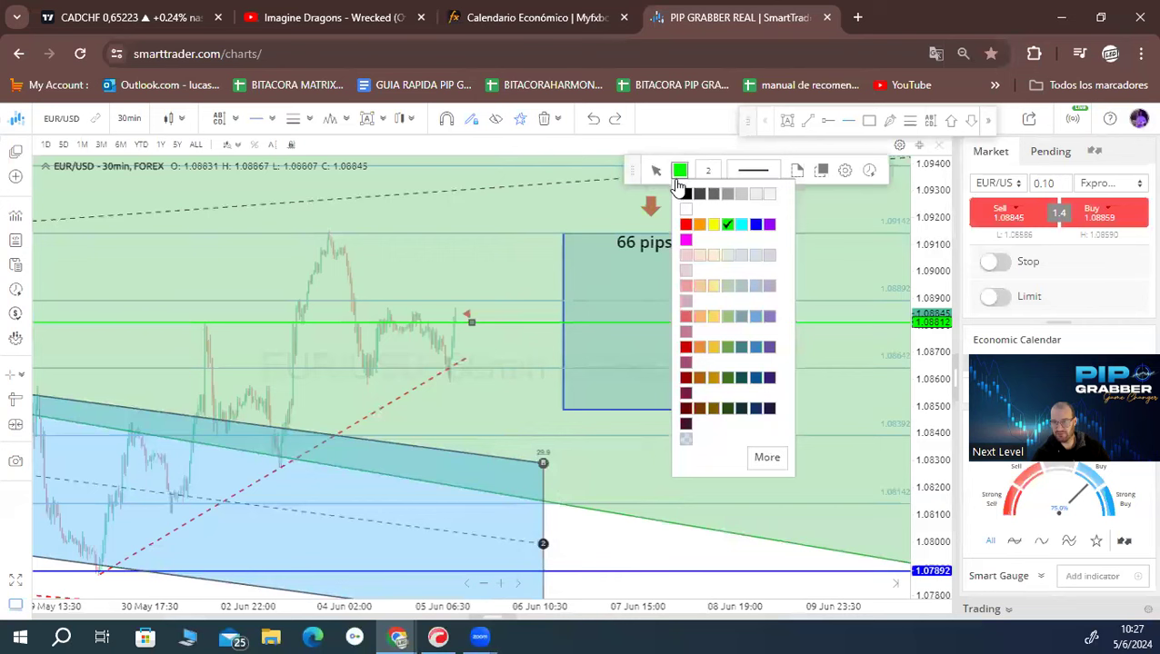
click(756, 224)
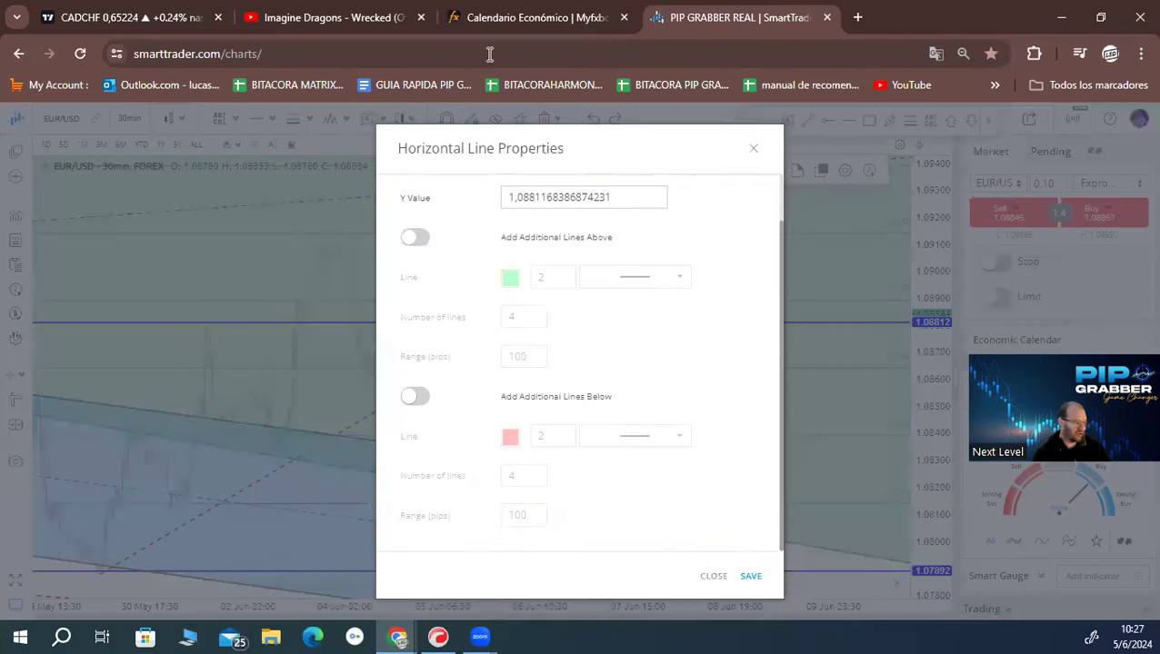
Step: Set the horizontal line's Y value to 1.08779 and add one light red line 20 pips above it
double_click(578, 197)
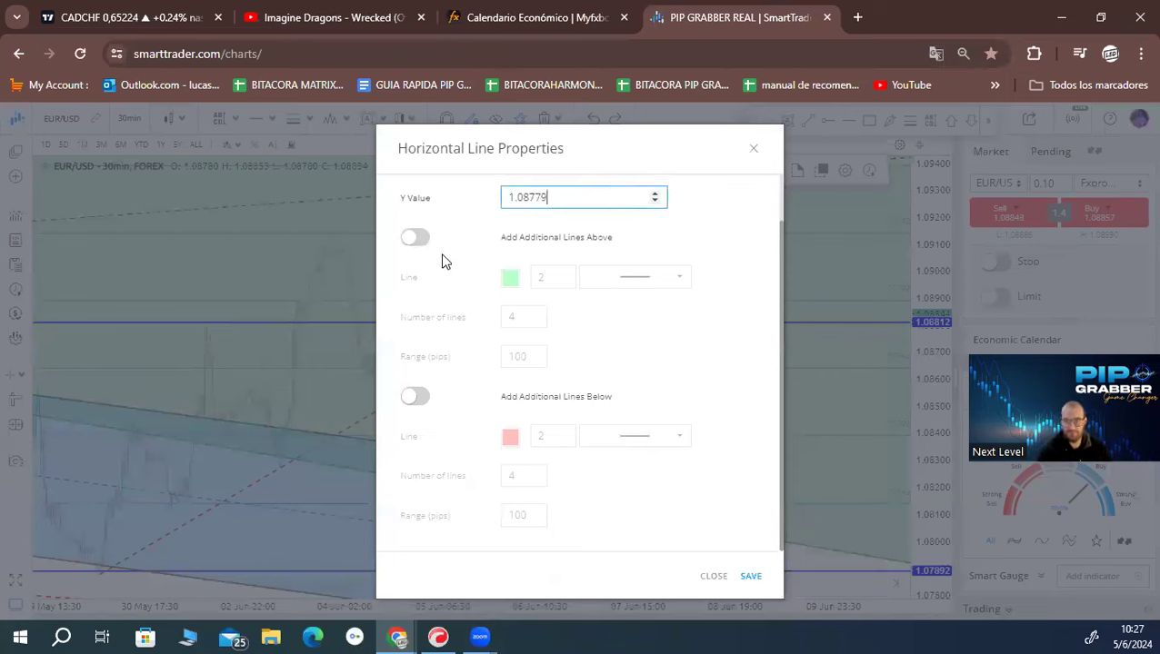
click(416, 239)
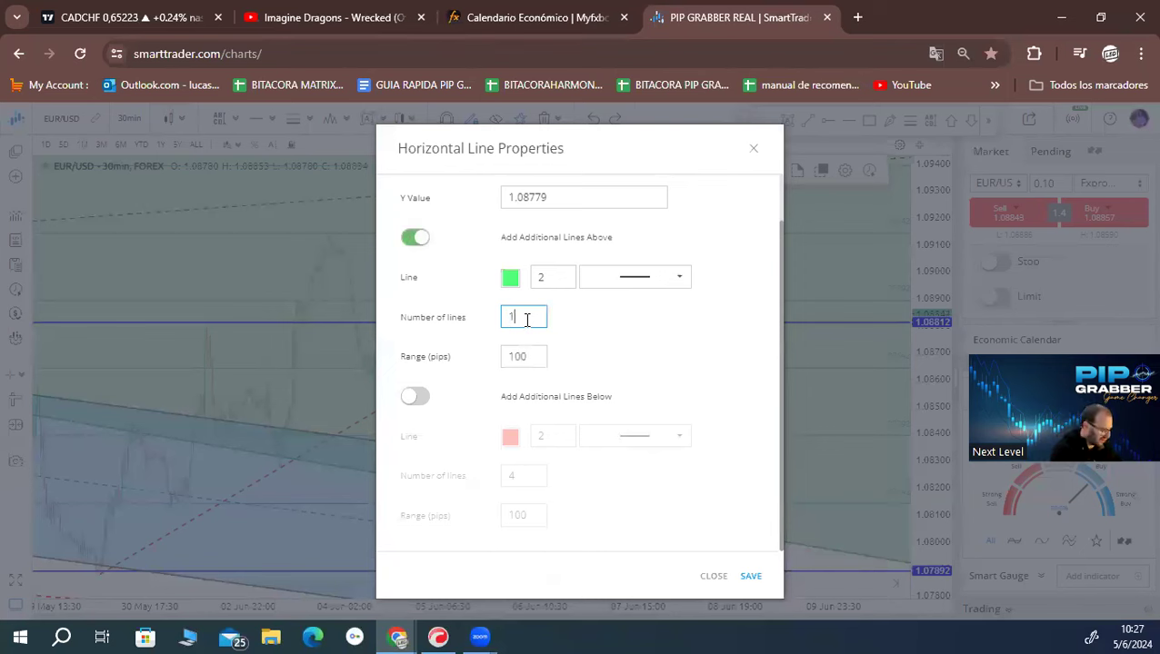
click(511, 277)
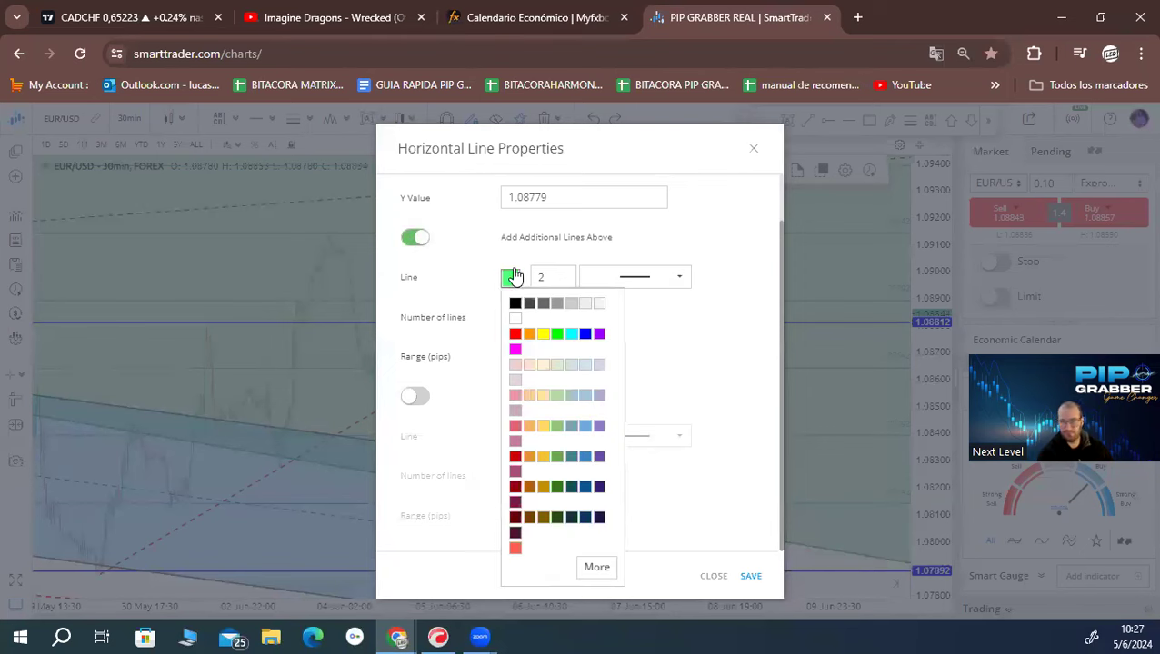
click(515, 397)
Step: Add one light green line 20 pips below the 1.08779 line, save the properties and deselect the line
click(411, 398)
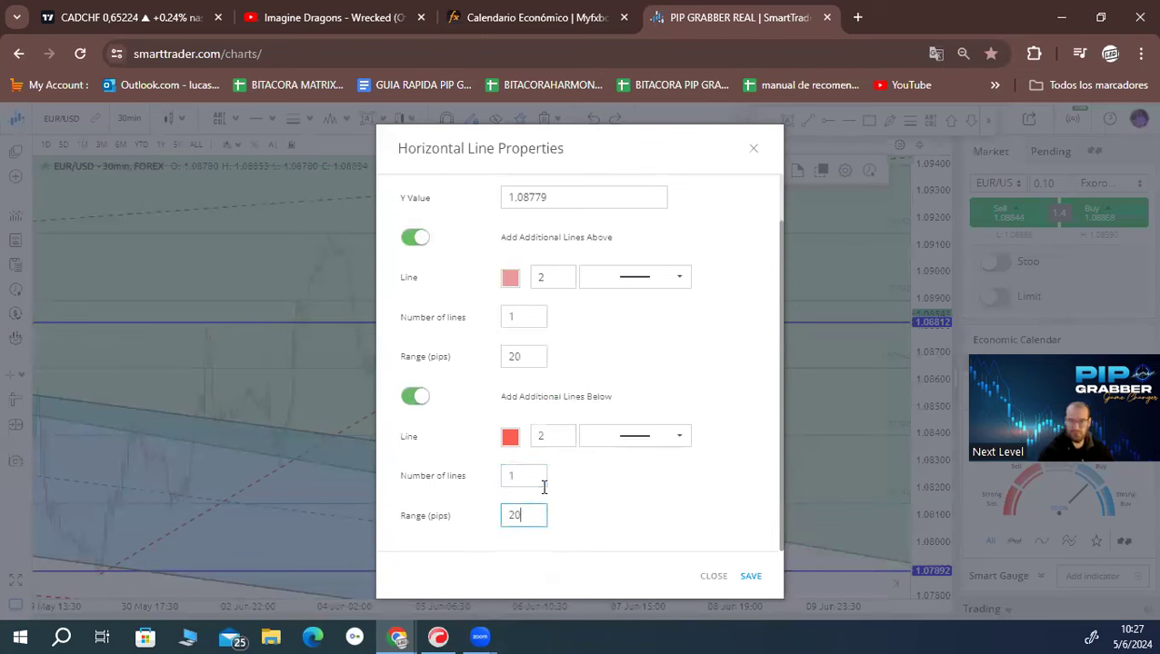
click(511, 440)
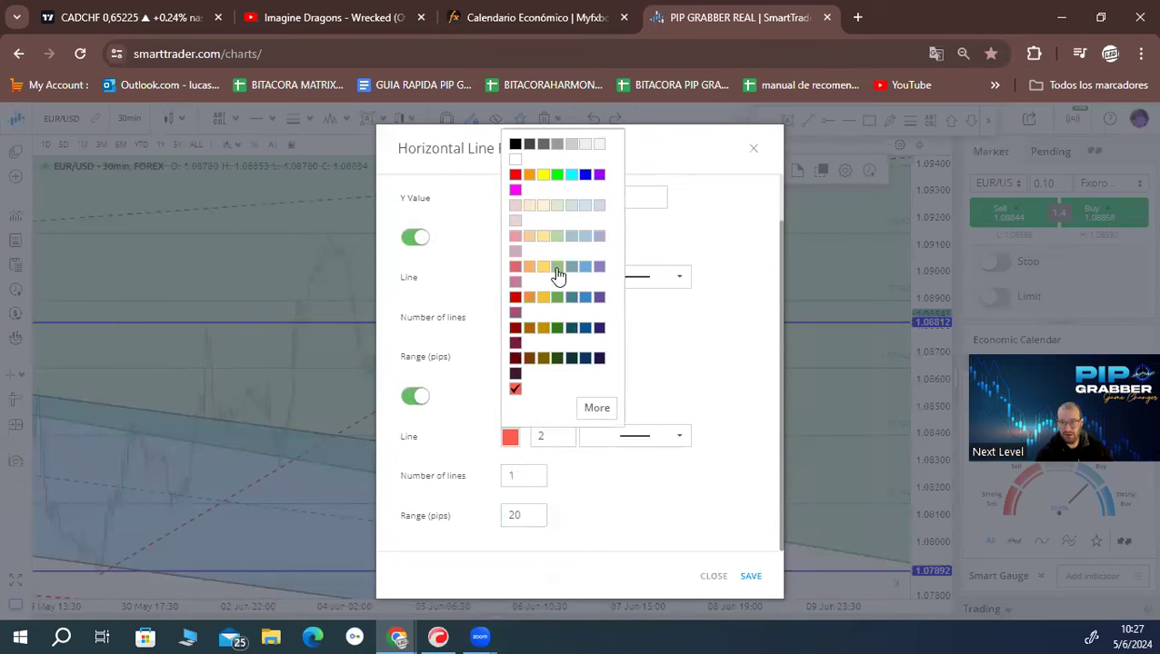
click(557, 267)
click(750, 578)
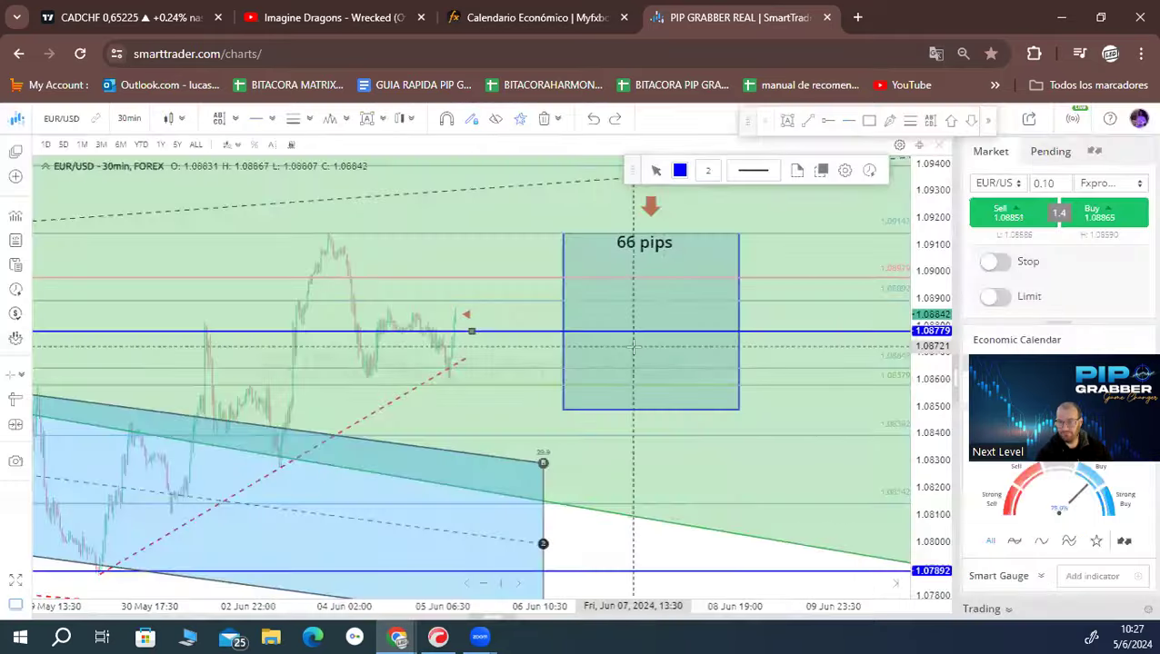
click(498, 345)
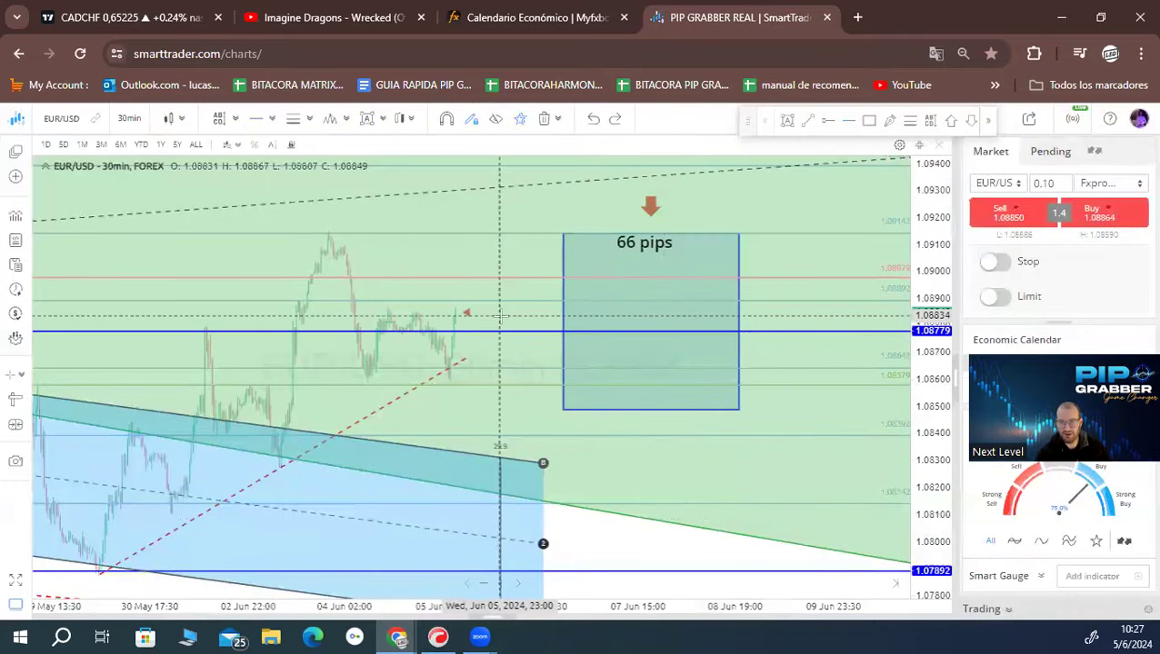
click(889, 119)
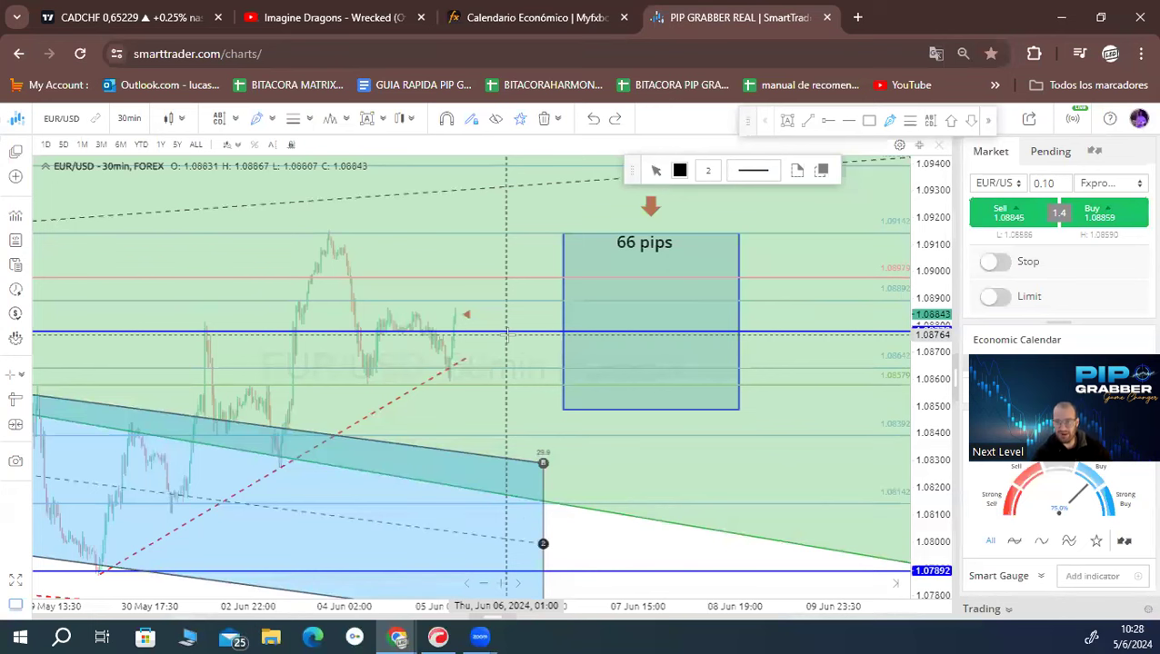
right_click(479, 204)
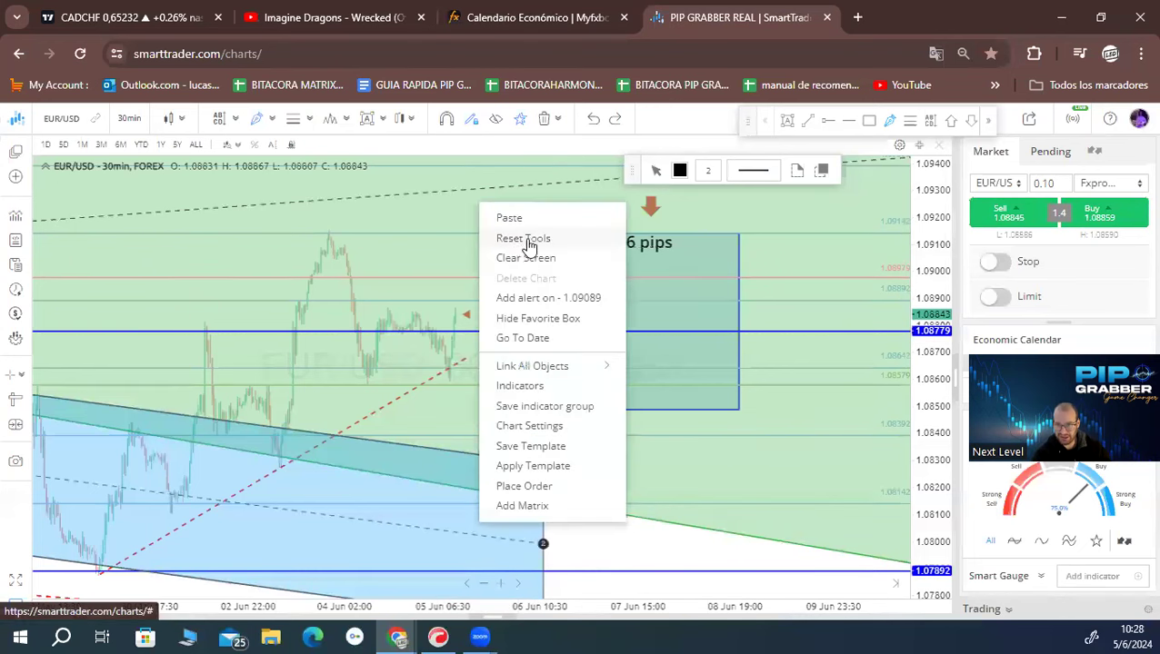
click(523, 238)
Step: Draw a freehand circle on the 1.08779 line, a rising stroke from the current price to the pink line, and a sell mark above it
scroll(466, 363, up, 5)
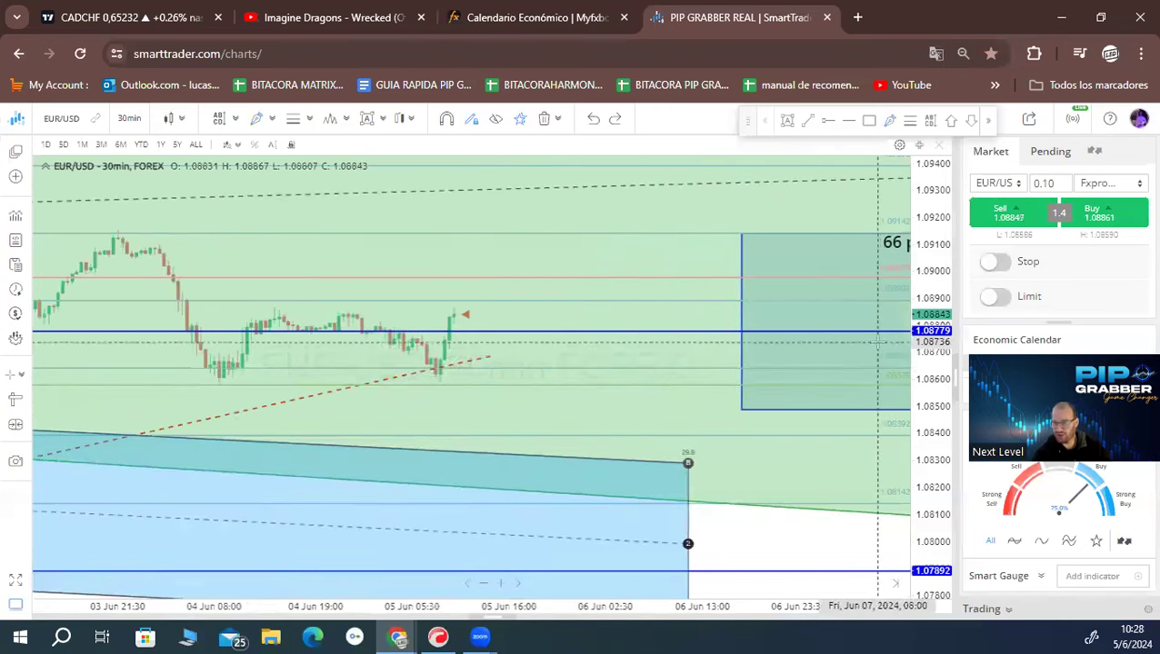
scroll(877, 342, up, 4)
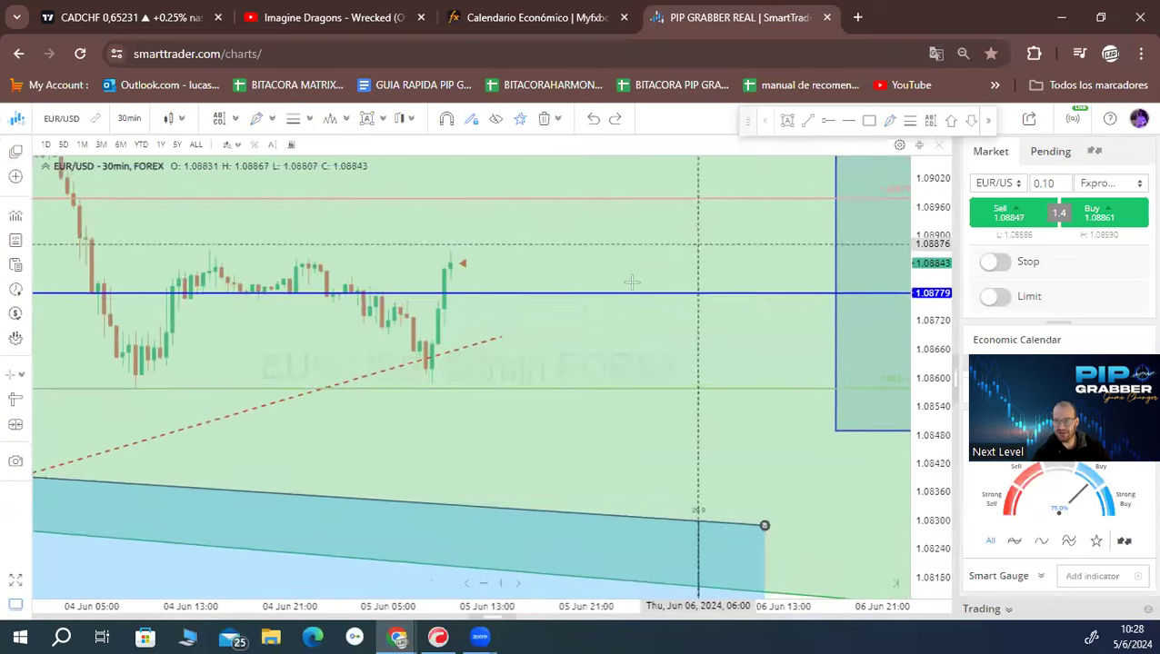
drag(631, 283, 504, 337)
click(891, 124)
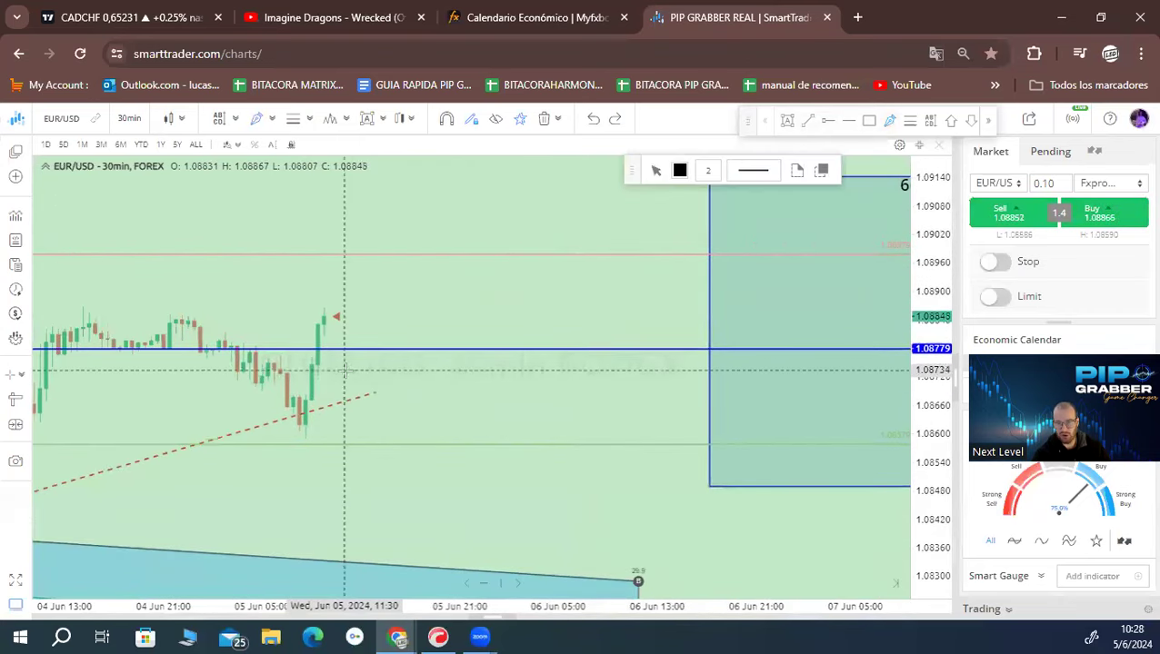
drag(329, 316, 380, 255)
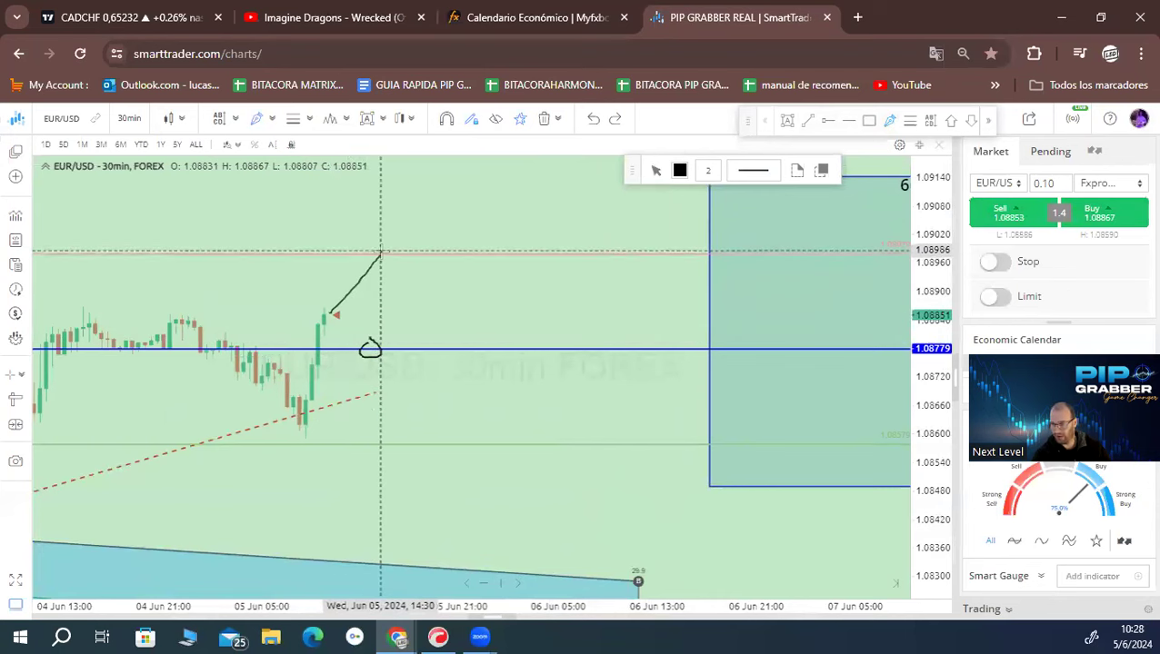
mouse_move(383, 236)
mouse_down()
mouse_move(388, 218)
mouse_move(398, 243)
mouse_move(441, 246)
mouse_up()
Step: Draw short freehand strokes on the 1.08779 line and the green line below it, and circle the rectangle's lower-left corner
drag(346, 350, 404, 349)
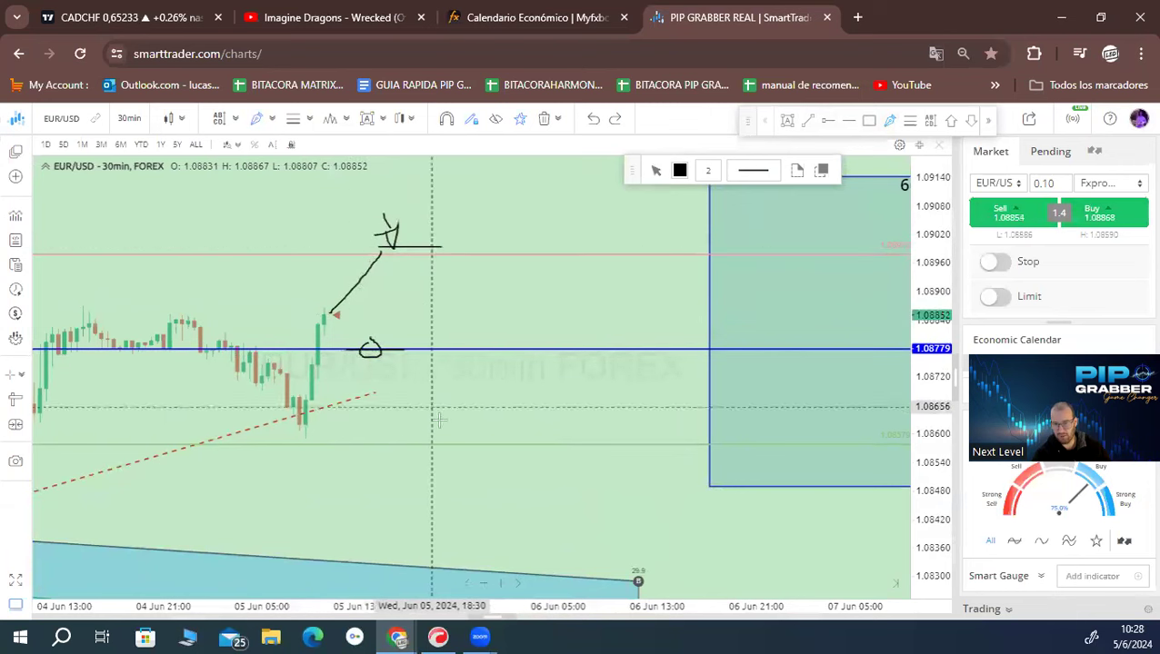
drag(436, 445, 518, 444)
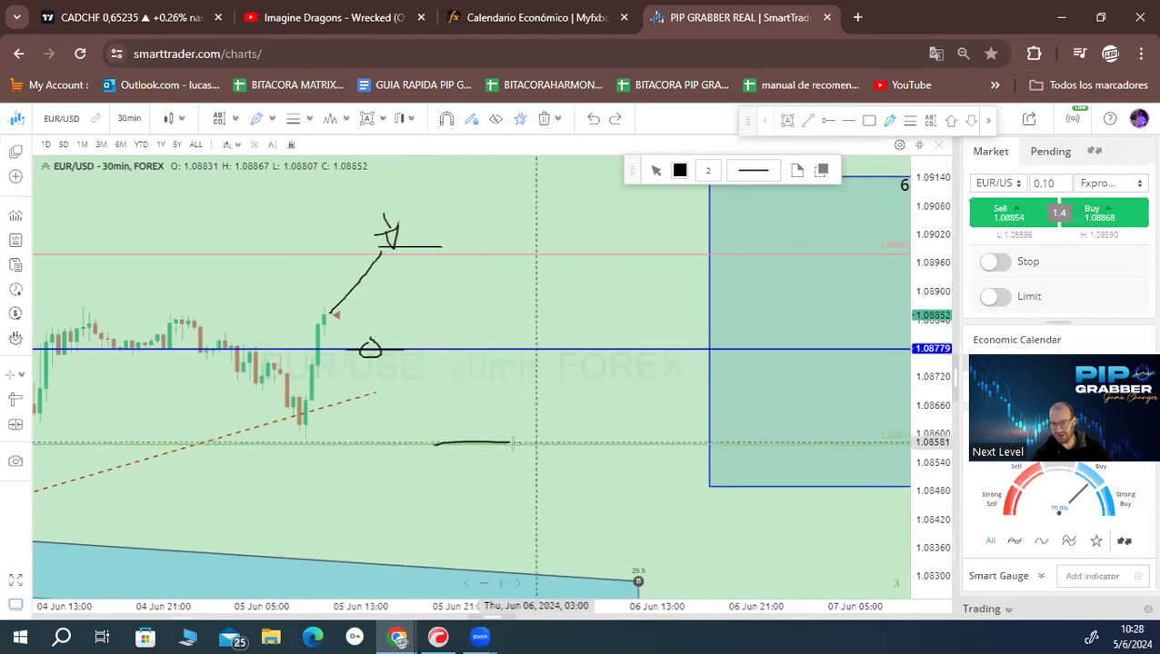
drag(712, 482, 709, 479)
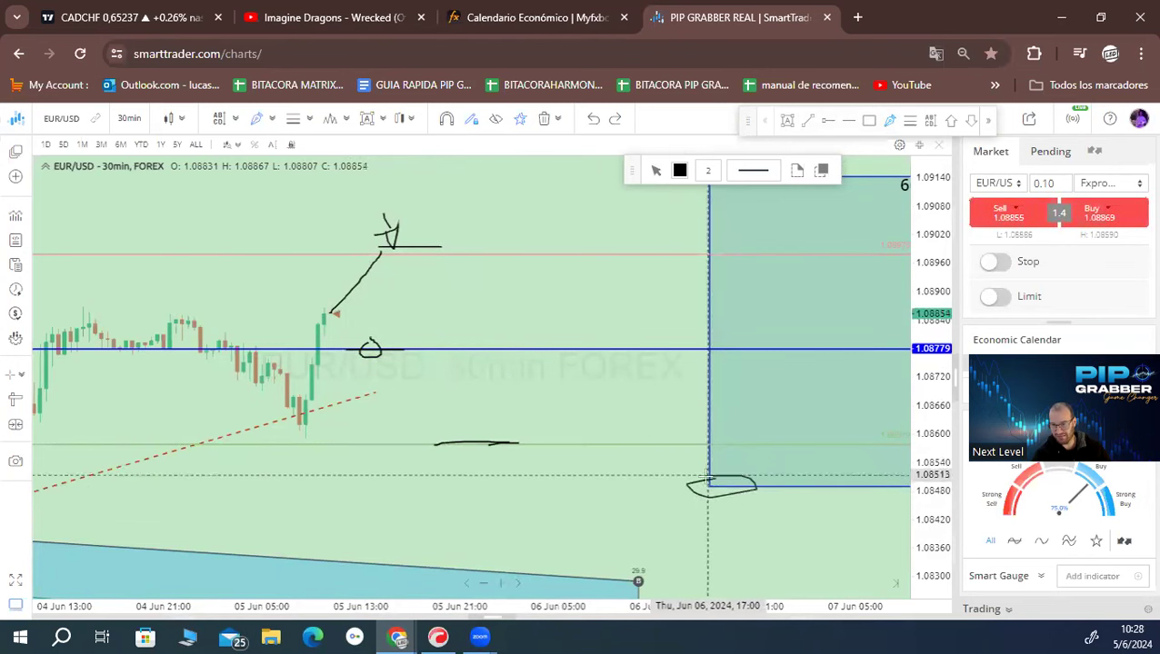
Step: Draw a freehand falling path from the current price through the 1.08779 line to the green line, and a horizontal stroke at the rectangle's lower edge level
right_click(507, 382)
click(550, 238)
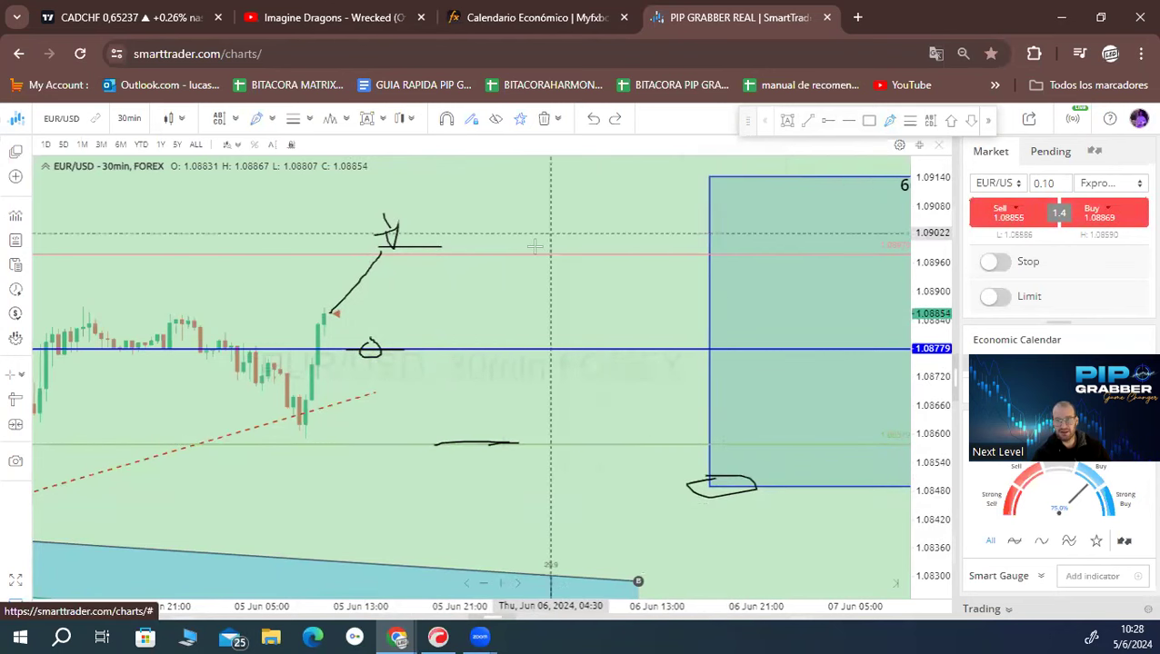
click(892, 122)
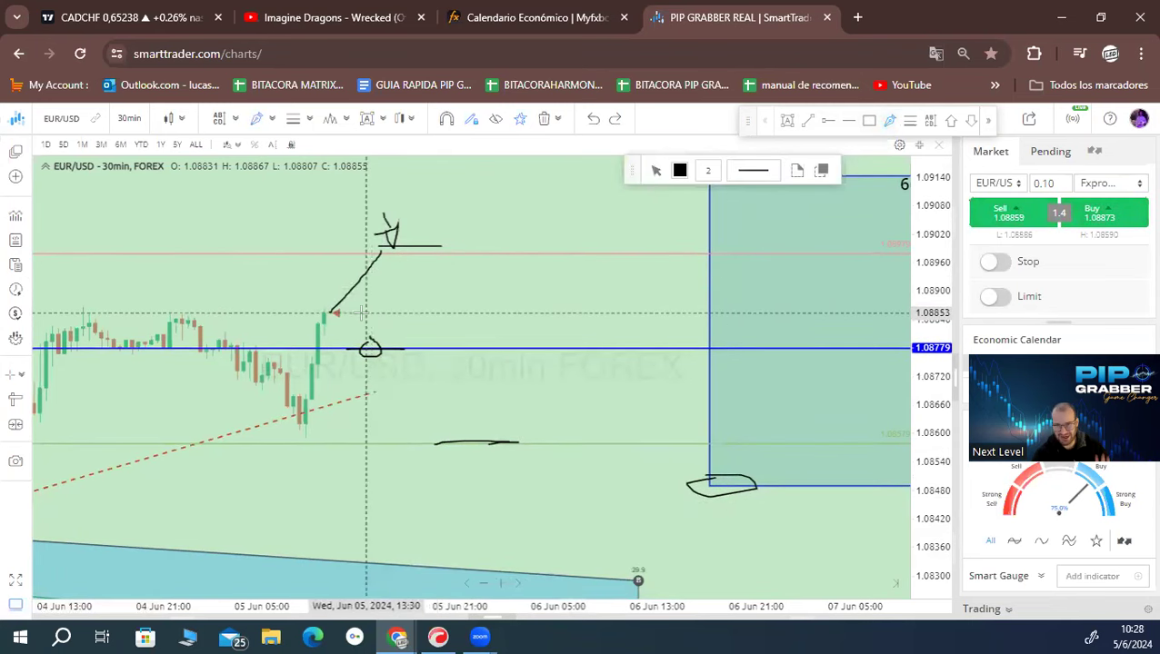
mouse_move(333, 312)
mouse_down()
mouse_move(414, 368)
mouse_move(490, 449)
mouse_up()
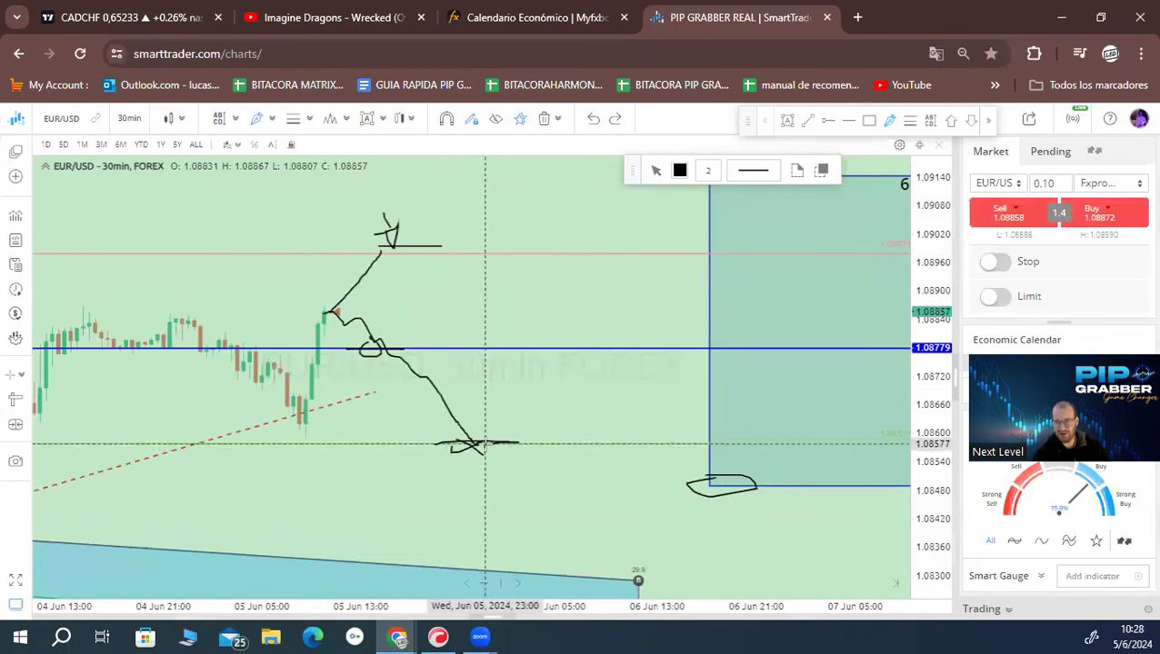
drag(618, 484, 419, 487)
Step: Draw a freehand rising path from the green line to above the pink line, with a buy arrow at its base
drag(479, 446, 516, 366)
drag(523, 326, 569, 241)
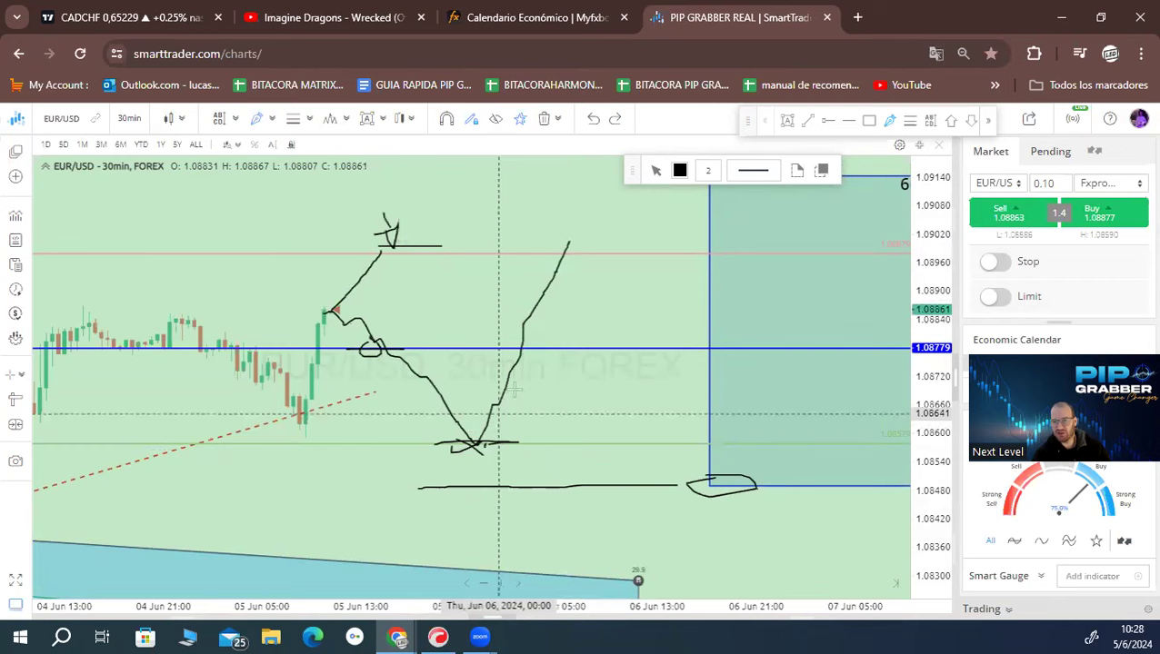
mouse_move(492, 472)
mouse_down()
mouse_move(497, 432)
mouse_move(499, 443)
mouse_up()
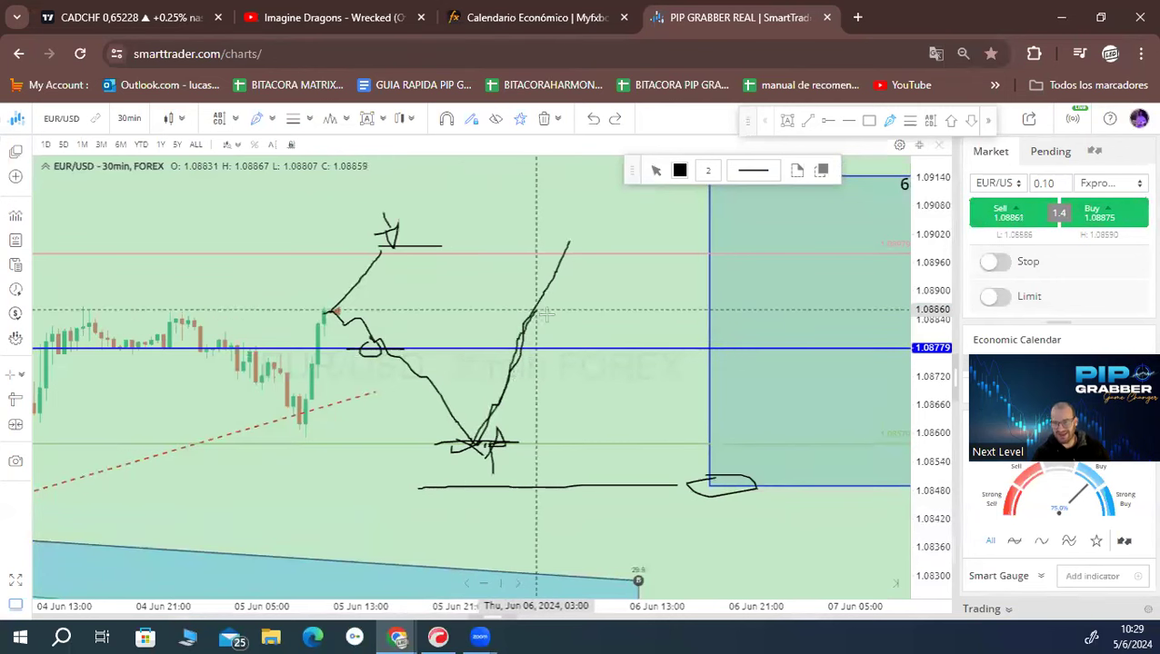
Step: Draw a long freehand falling stroke before the rectangle, write a number beside it, add a sell arrow near its start and end the drawing
drag(636, 306, 682, 506)
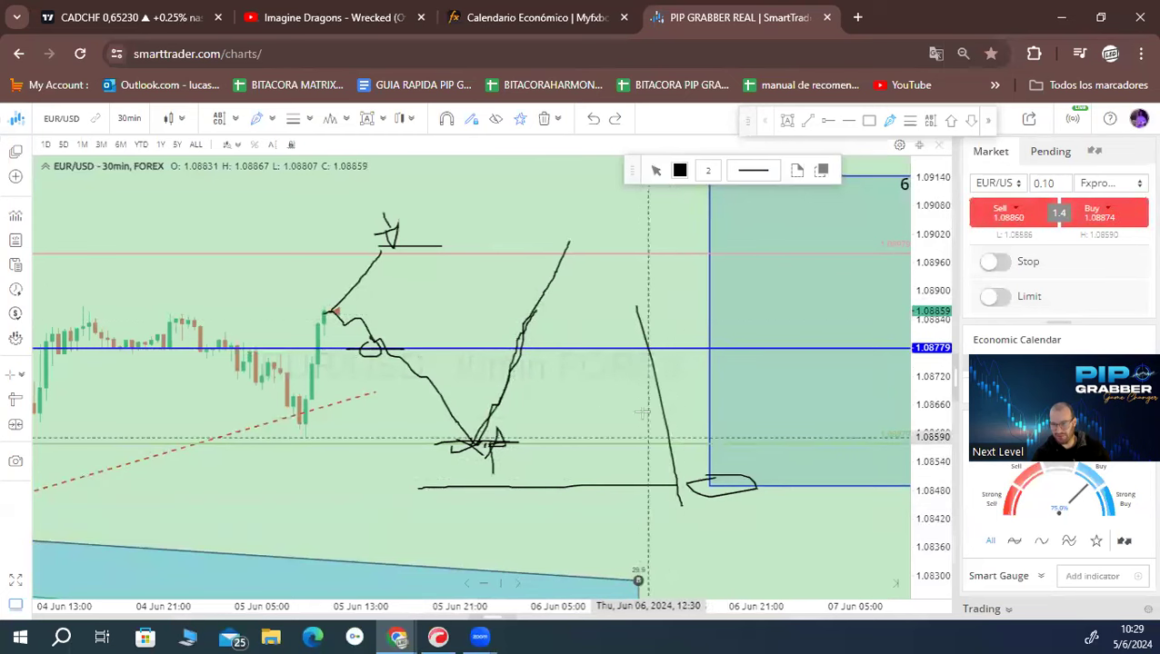
mouse_move(665, 395)
mouse_down()
mouse_move(665, 413)
mouse_move(677, 404)
mouse_up()
drag(675, 394, 676, 413)
mouse_move(681, 399)
mouse_down()
mouse_move(696, 409)
mouse_move(715, 400)
mouse_move(713, 411)
mouse_up()
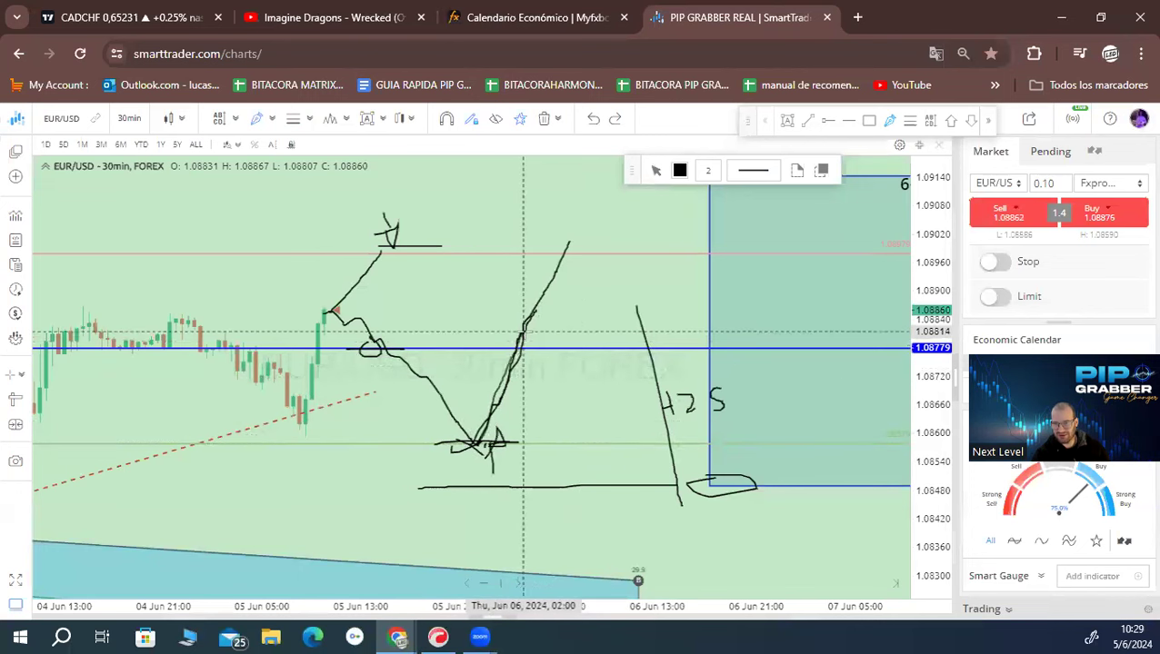
mouse_move(629, 278)
mouse_down()
mouse_move(666, 300)
mouse_move(631, 304)
mouse_up()
right_click(588, 197)
click(581, 347)
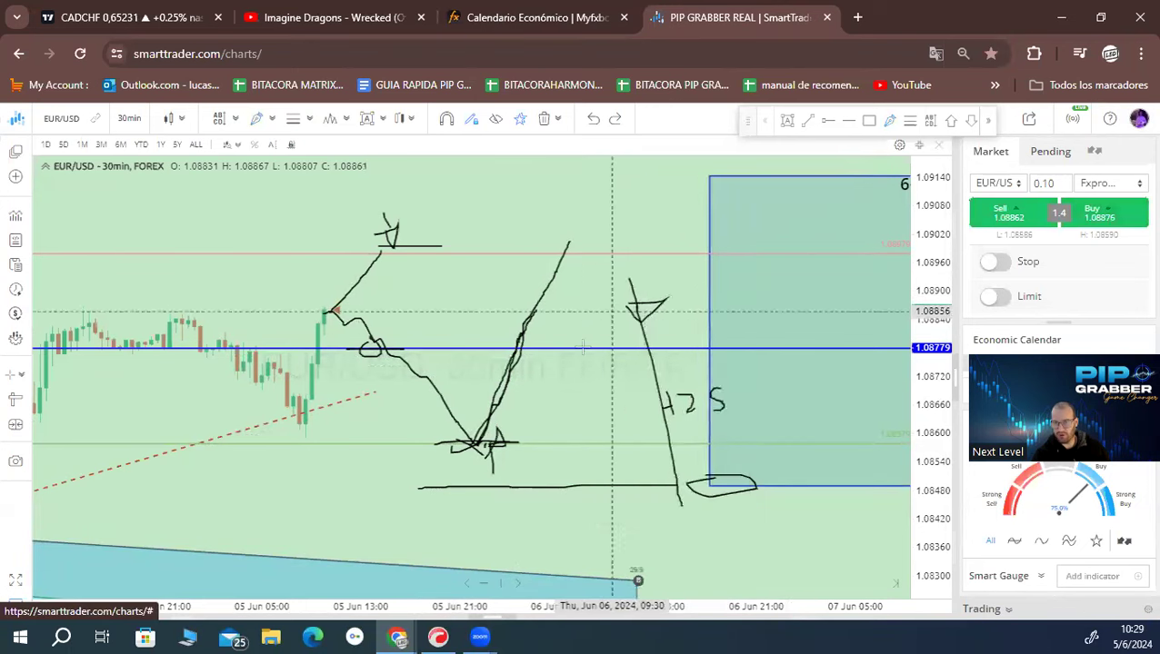
Step: Draw freehand sell and buy marks around the 1.08779 line and a second rising stroke from the green line through them
scroll(581, 347, down, 2)
drag(621, 501, 549, 533)
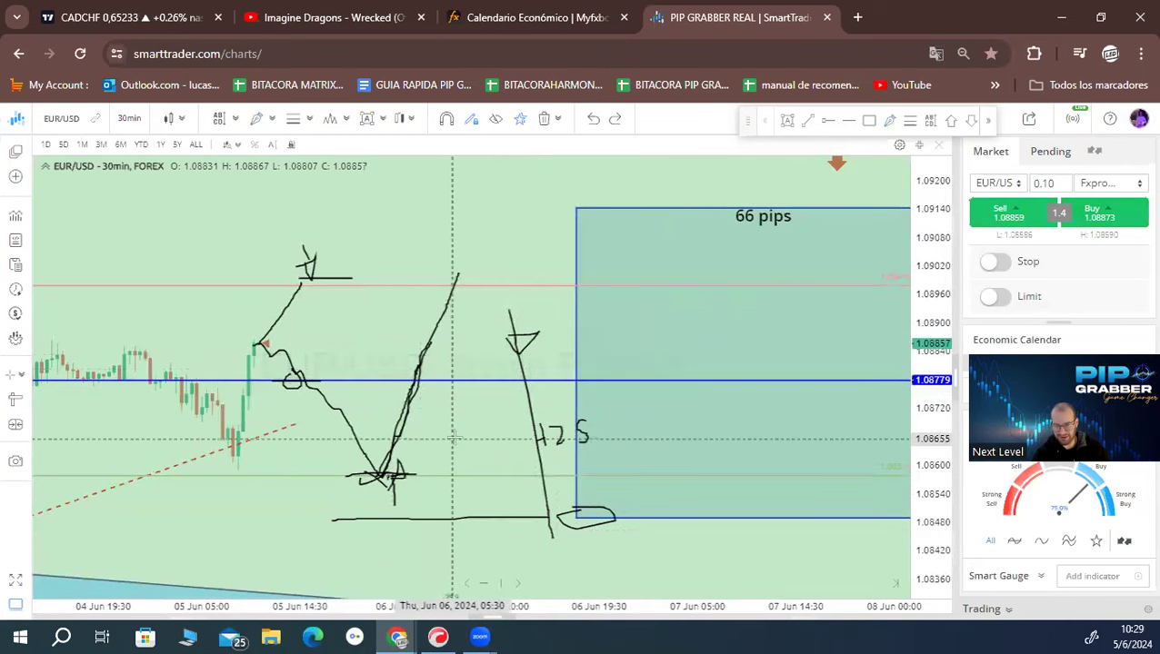
click(889, 120)
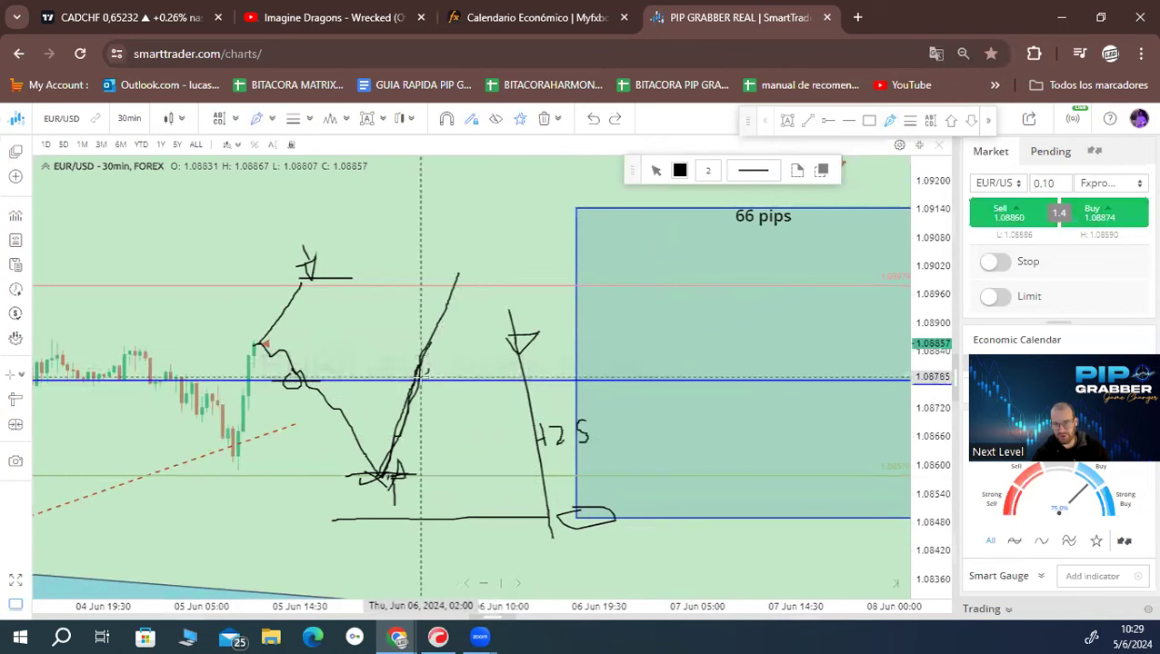
mouse_move(426, 355)
mouse_down()
mouse_move(474, 362)
mouse_move(447, 349)
mouse_up()
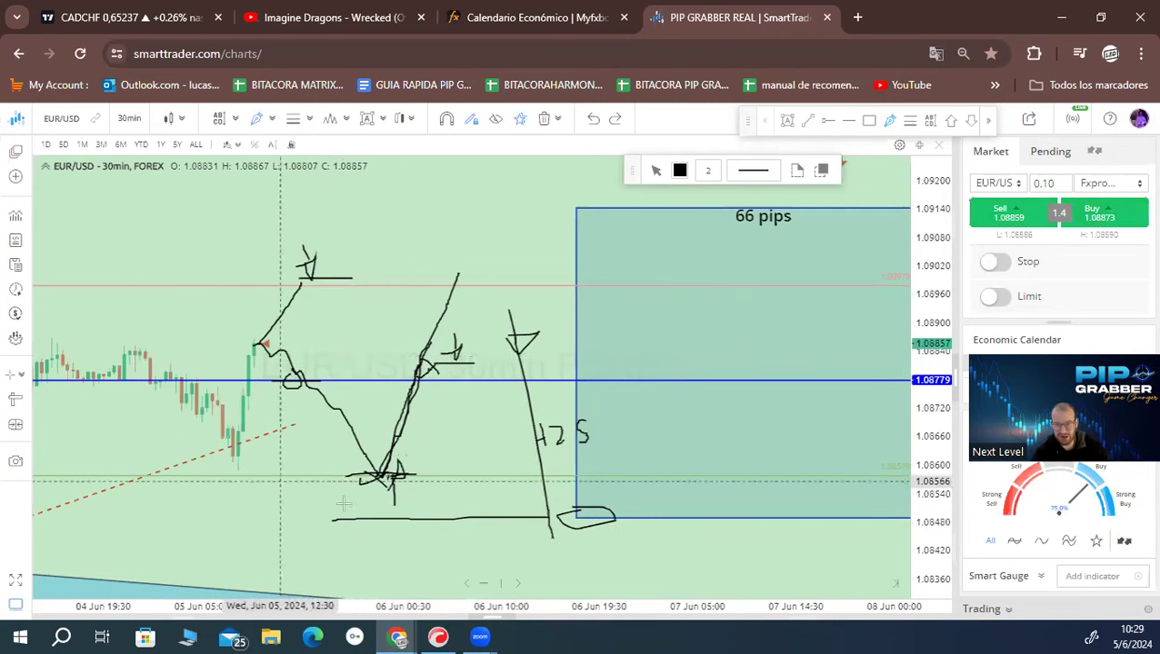
mouse_move(388, 473)
mouse_down()
mouse_move(428, 375)
mouse_move(480, 374)
mouse_move(459, 414)
mouse_move(480, 324)
mouse_up()
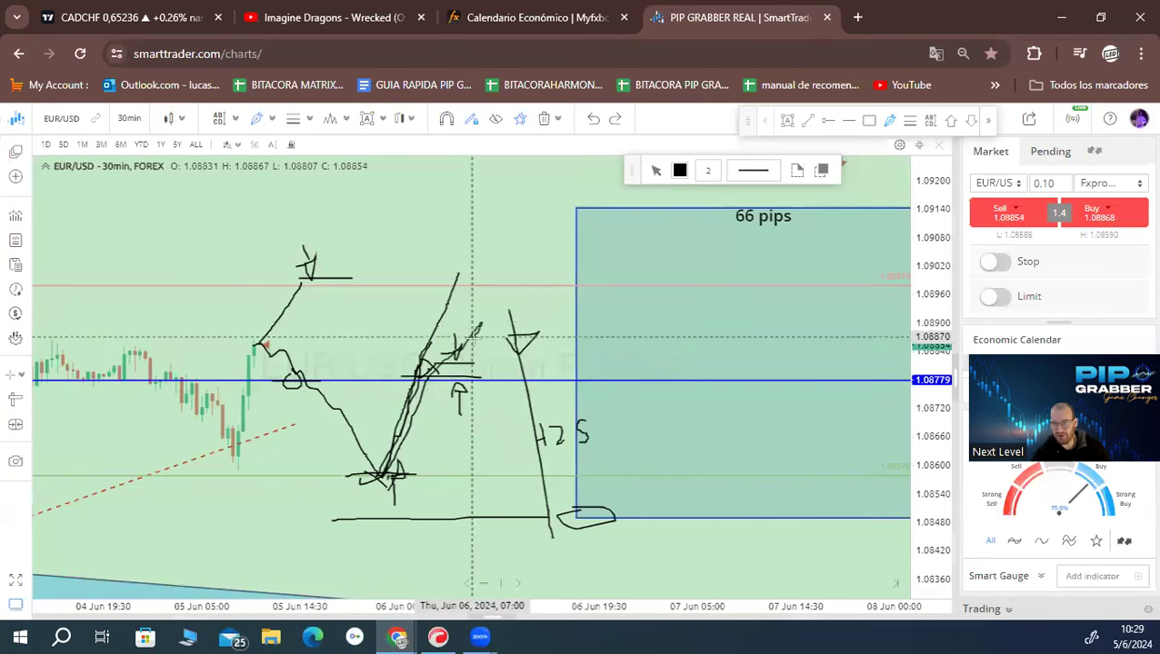
Step: Sketch a horizontal level at about 1.0889 and a downward arrow pointing at its middle
drag(432, 328, 551, 327)
mouse_move(474, 298)
mouse_down()
mouse_move(473, 330)
mouse_move(491, 313)
mouse_up()
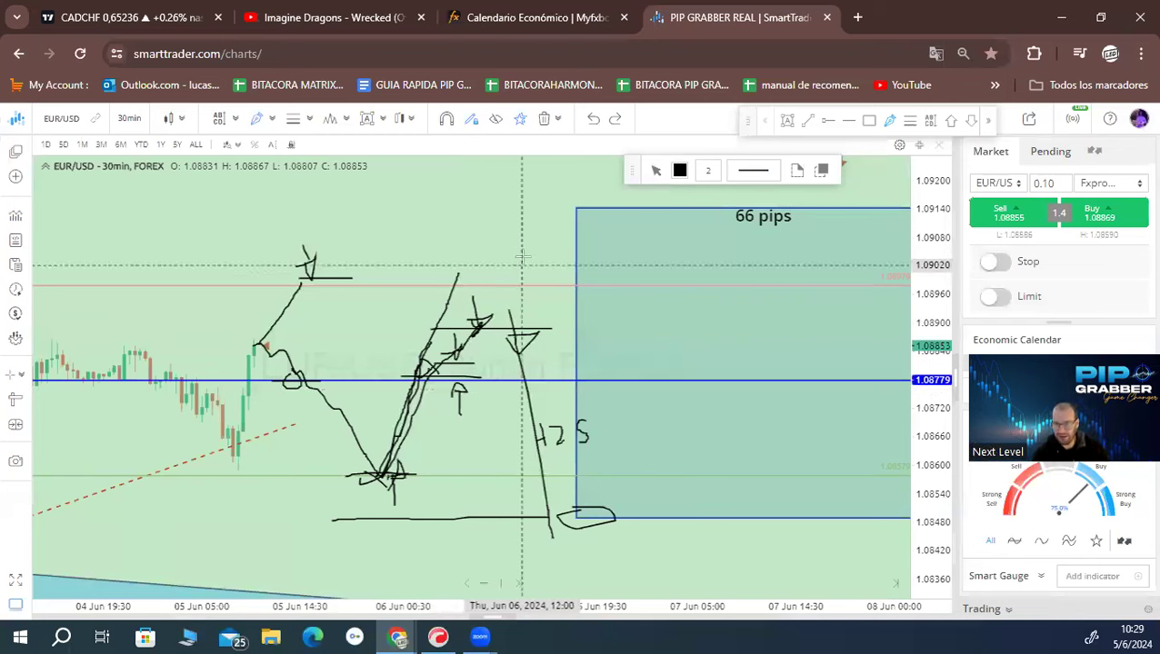
Step: Delete all the black freehand sketches from the EUR/USD chart
right_click(459, 236)
click(500, 239)
click(336, 270)
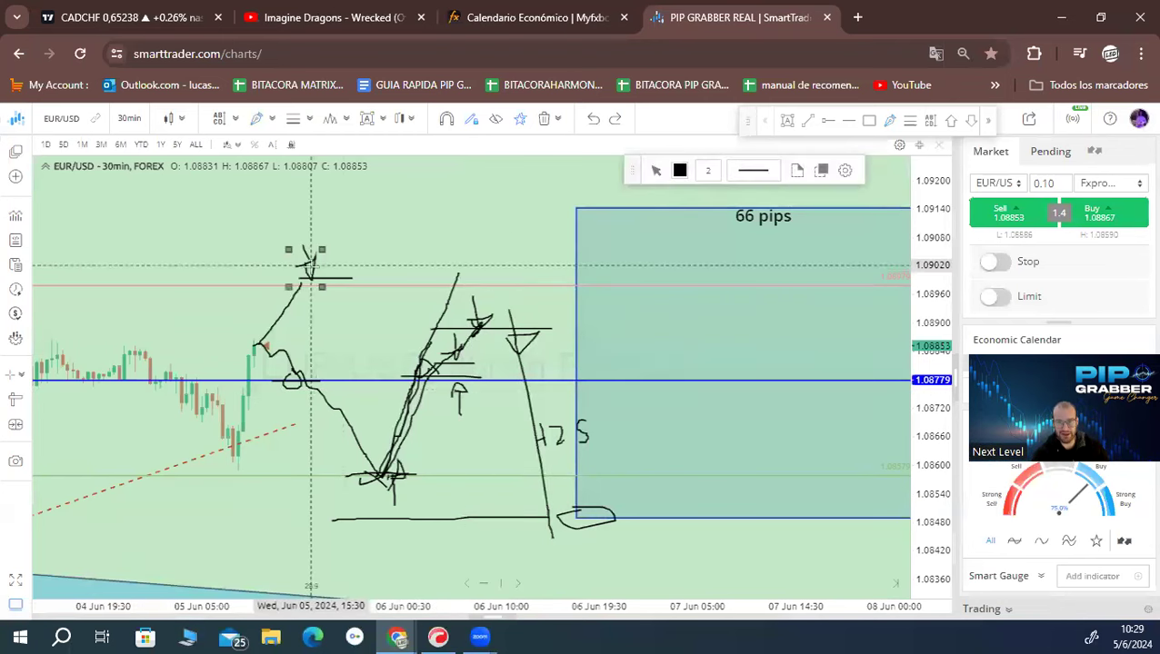
right_click(323, 273)
click(348, 339)
Step: Place a real pending sell order for 0.16 EUR/USD at 1.0878 with a 20-pip limit at 1.08580
scroll(500, 393, down, 3)
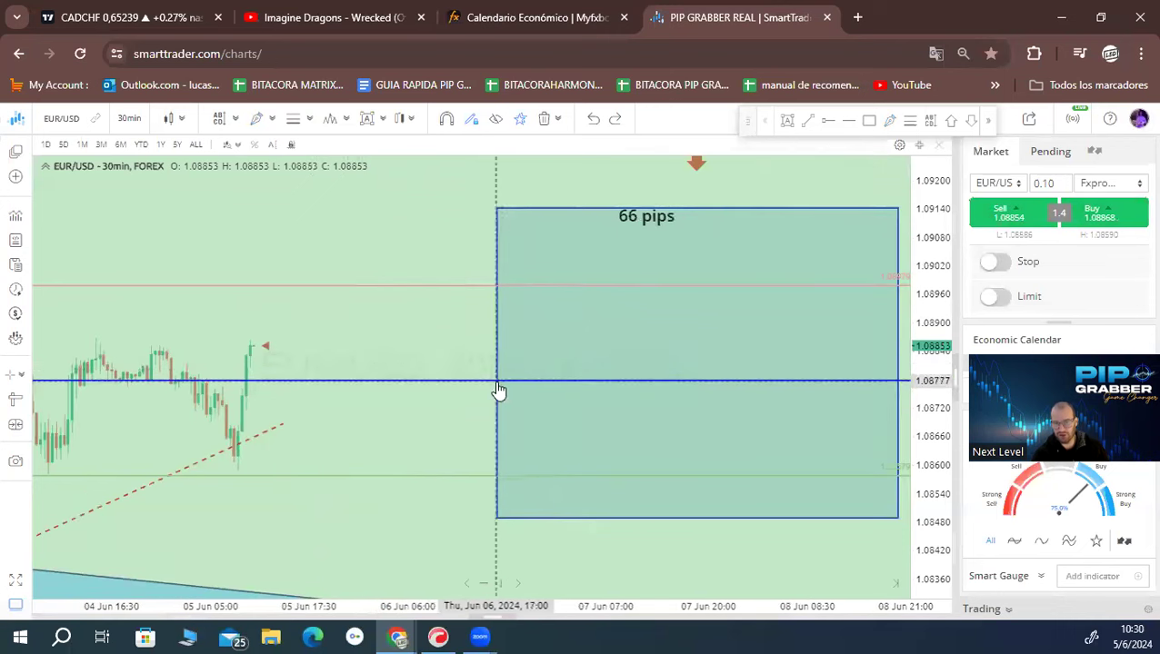
drag(303, 345, 461, 339)
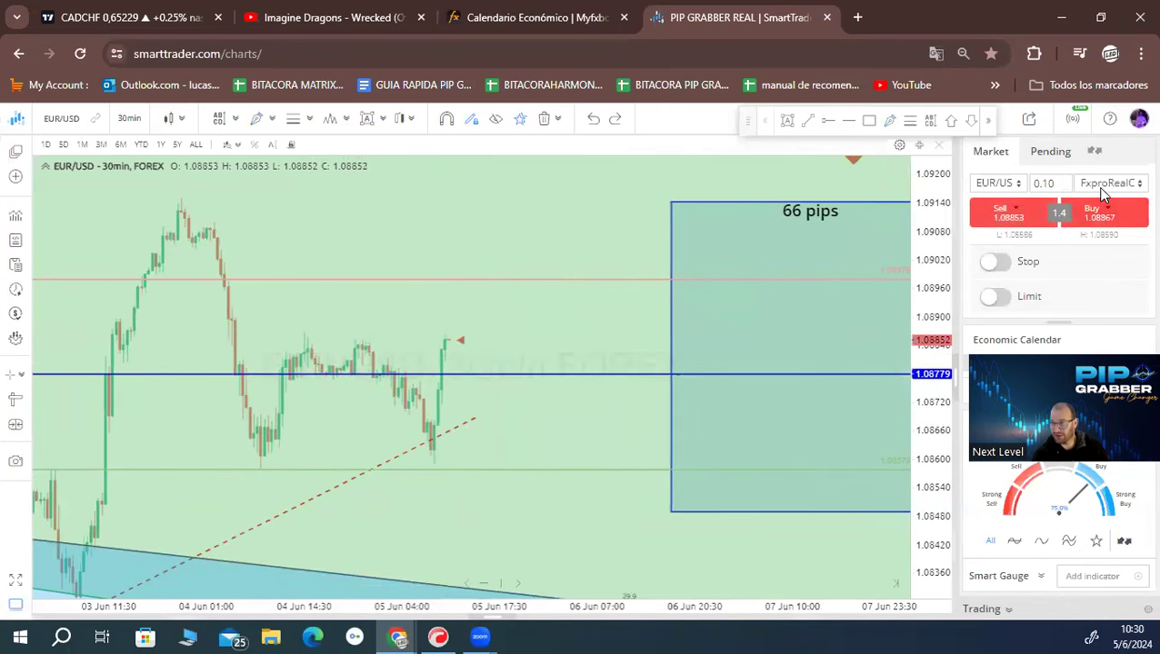
click(1033, 153)
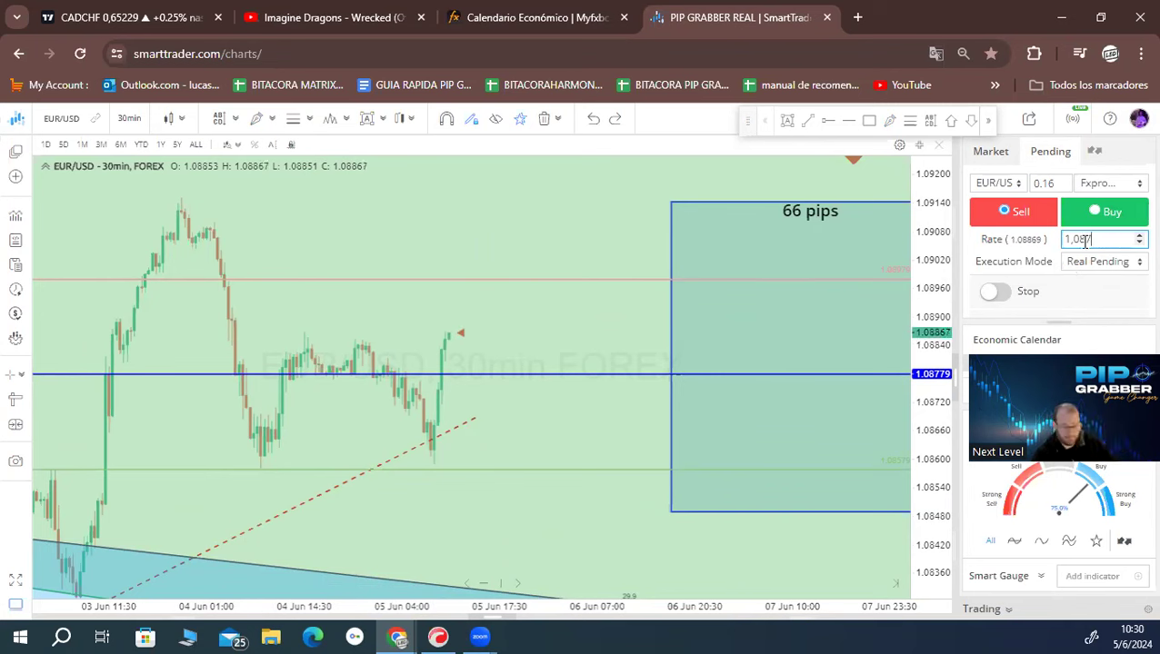
scroll(1052, 287, down, 1)
click(996, 186)
scroll(1056, 223, down, 1)
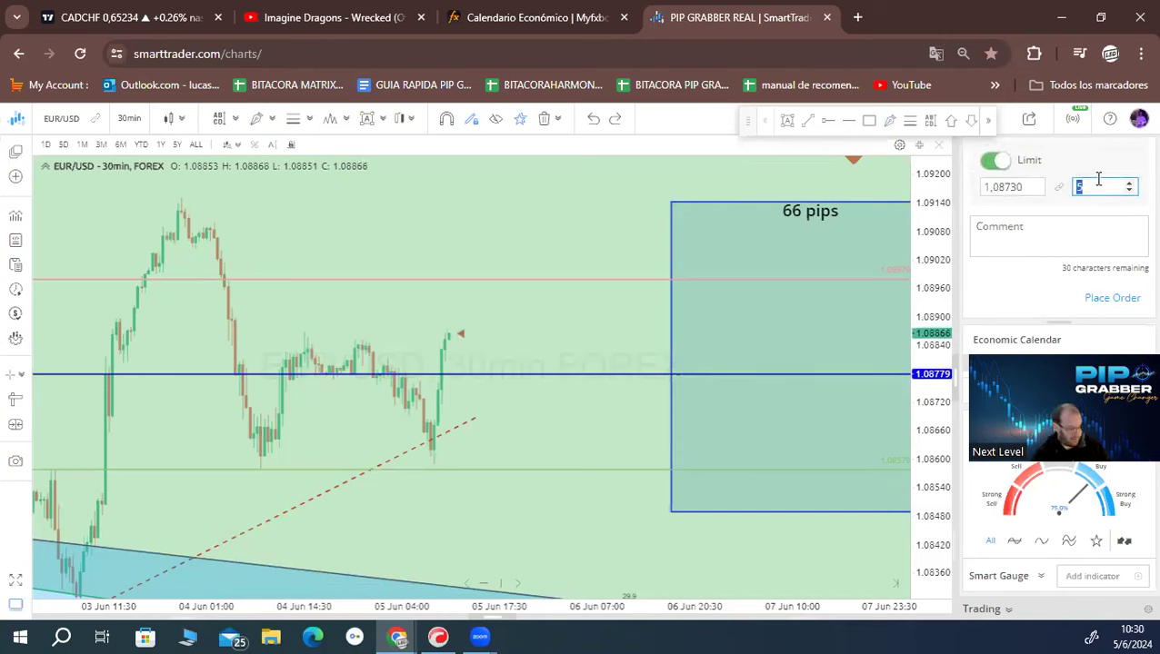
scroll(1042, 214, up, 2)
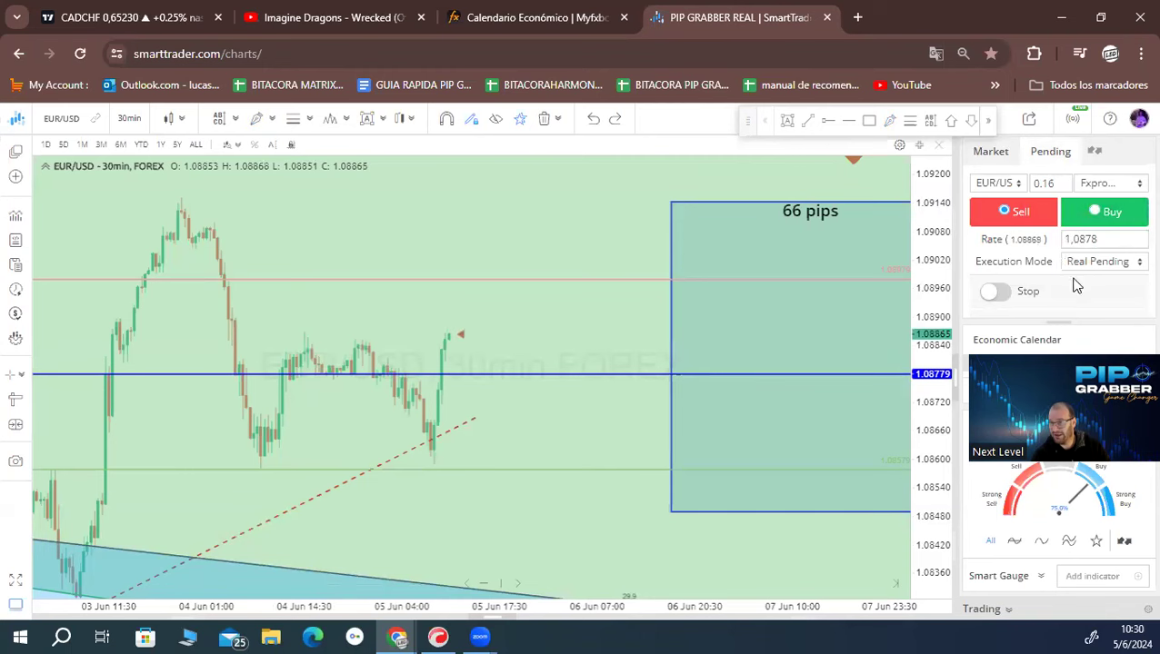
scroll(1076, 286, down, 3)
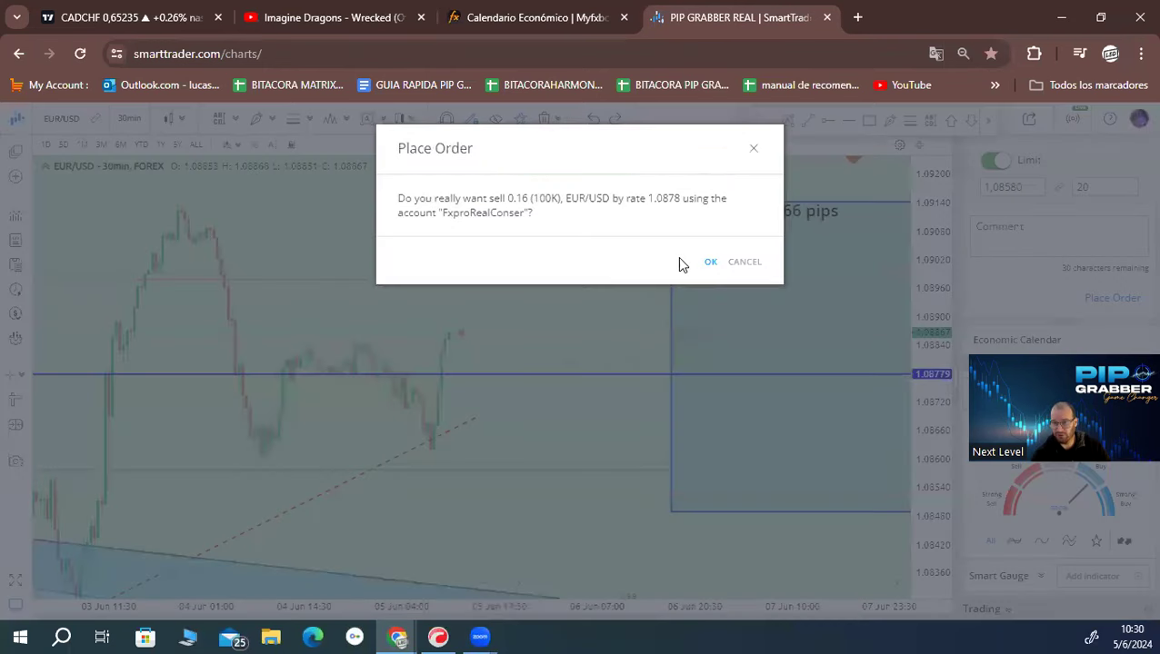
click(709, 264)
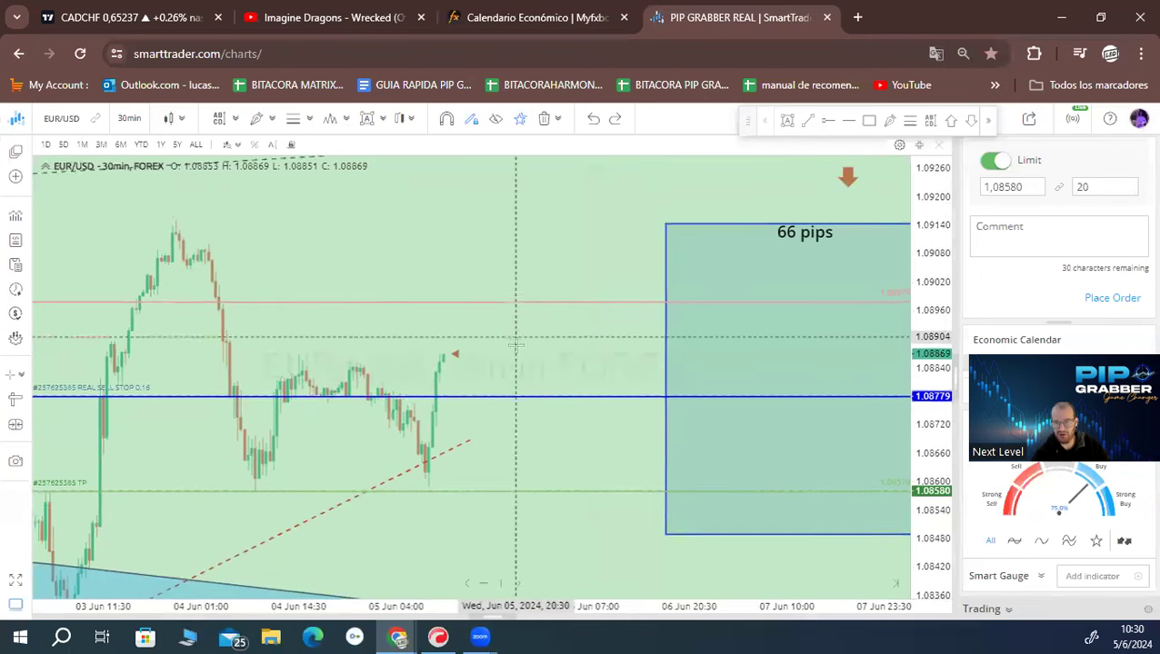
Step: Sketch a price path falling to about 1.0866 and rising to about 1.0900, with a cross at 1.0858 and a down arrow at the high
click(897, 123)
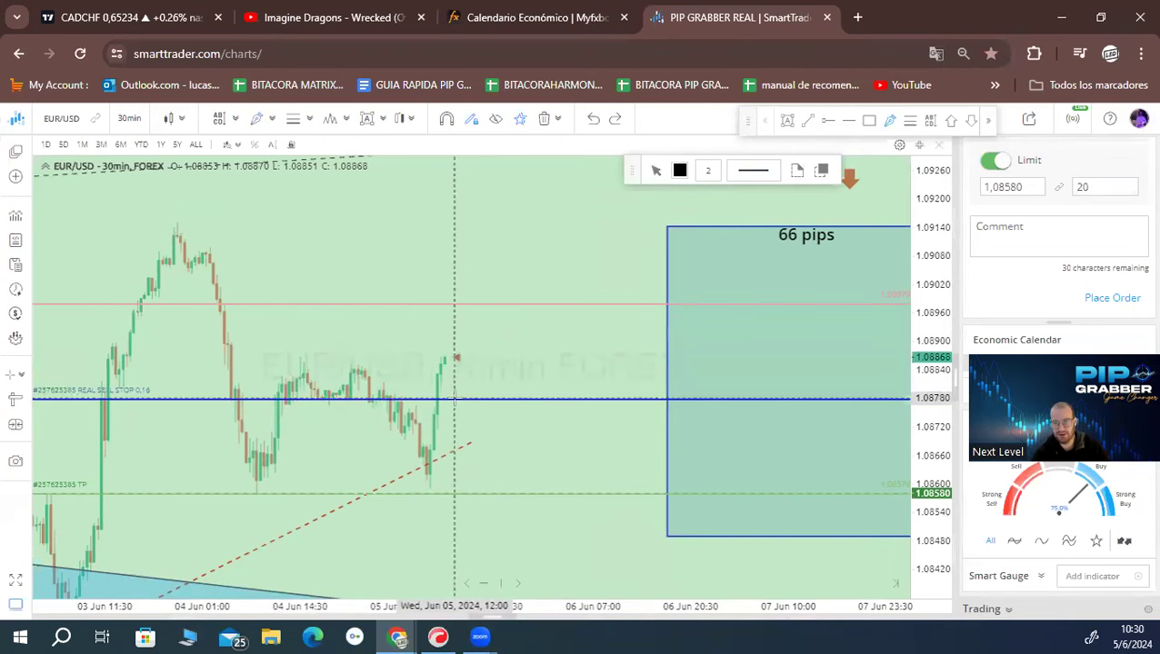
drag(455, 358, 496, 406)
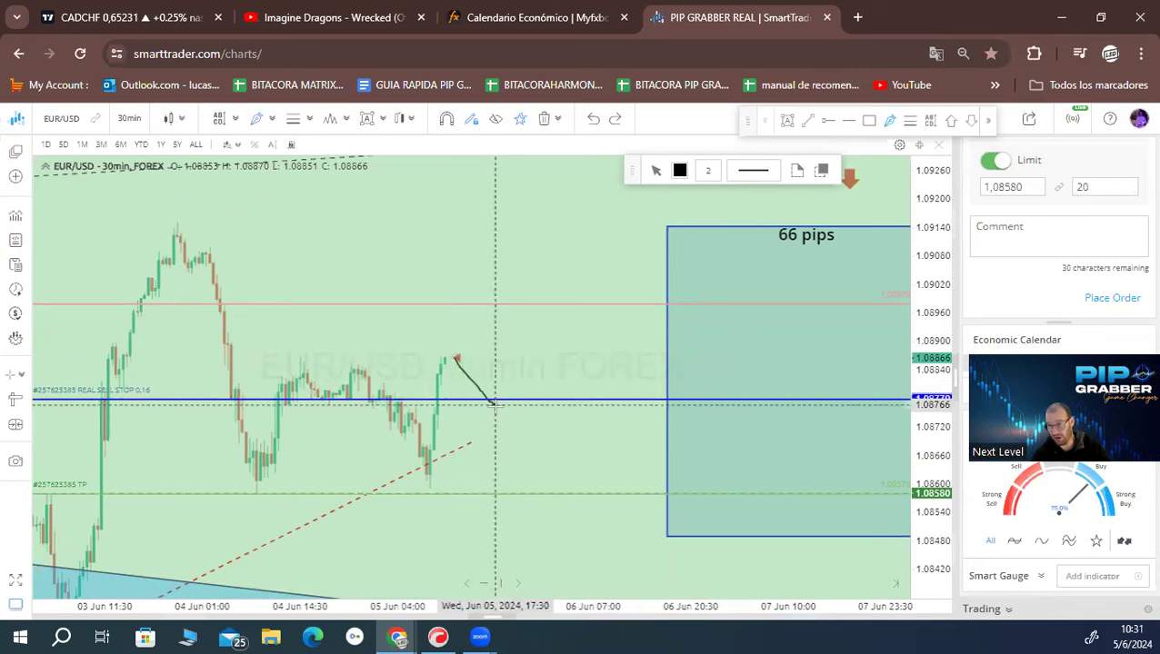
drag(495, 407, 495, 405)
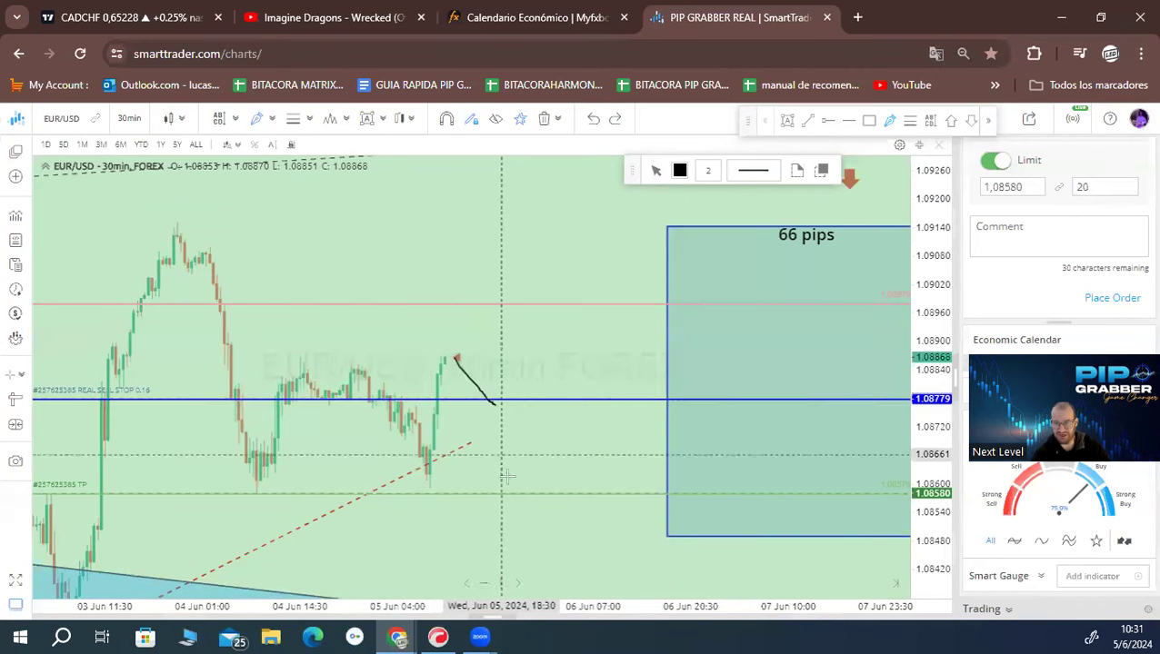
mouse_move(492, 403)
mouse_down()
mouse_move(520, 442)
mouse_move(613, 293)
mouse_up()
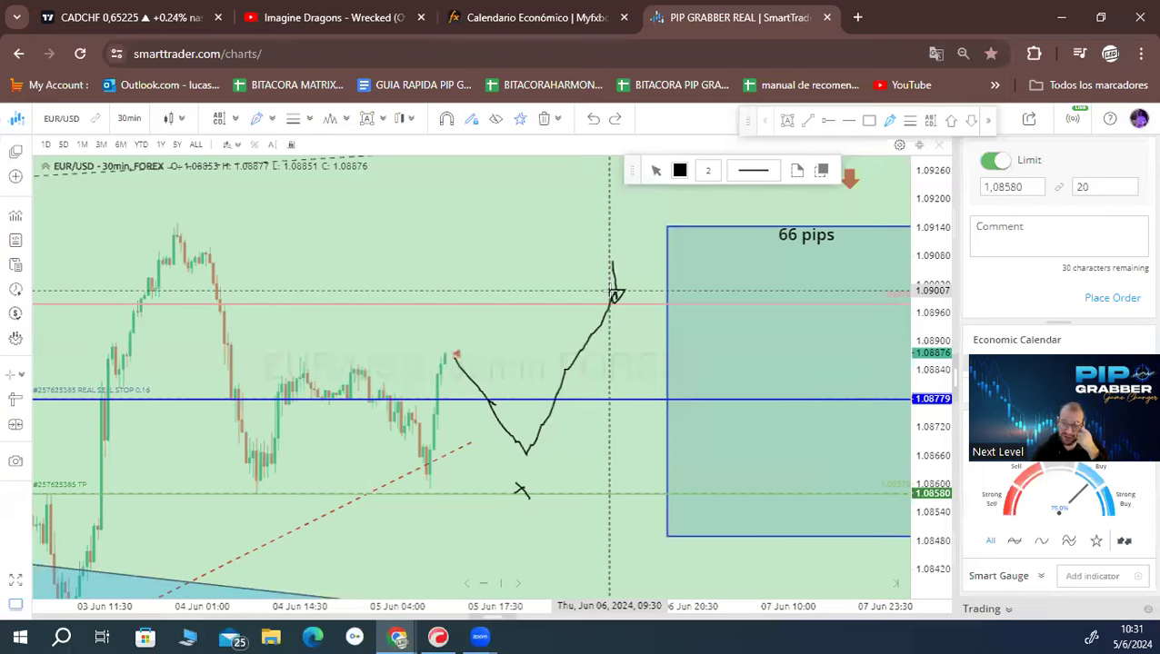
Step: Delete the sketched price path with all its freehand marks
right_click(508, 205)
click(549, 241)
click(615, 291)
right_click(614, 291)
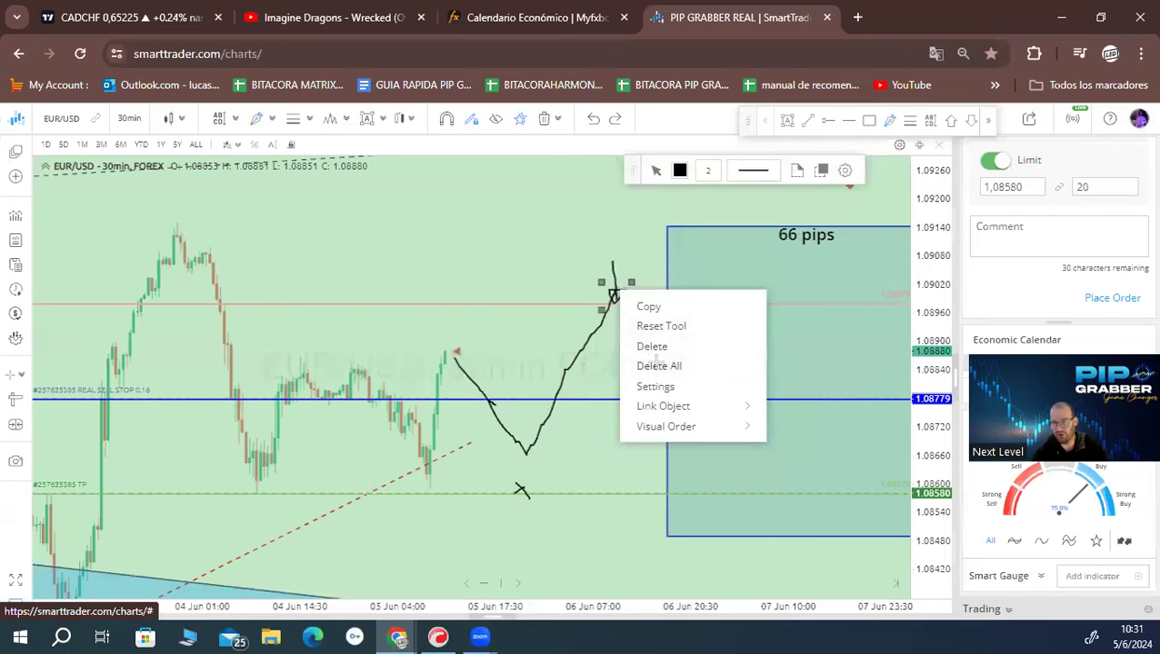
click(657, 365)
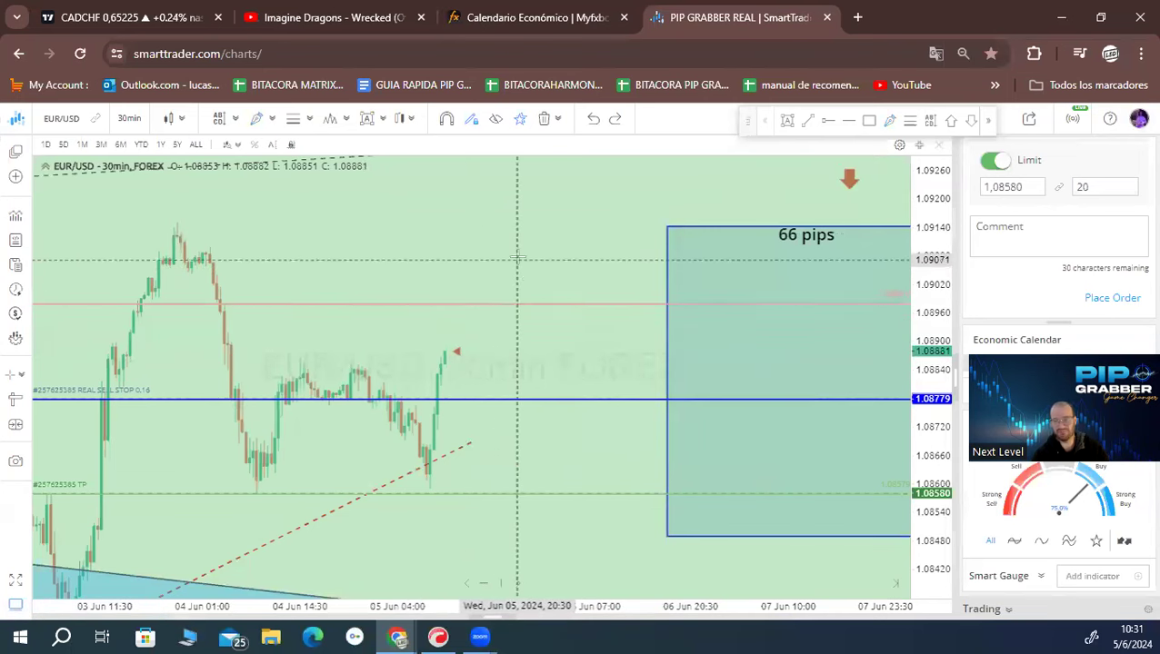
Step: Sketch a down arrow over a level line at about 1.0898, and up arrows with level lines around 1.0858
click(893, 122)
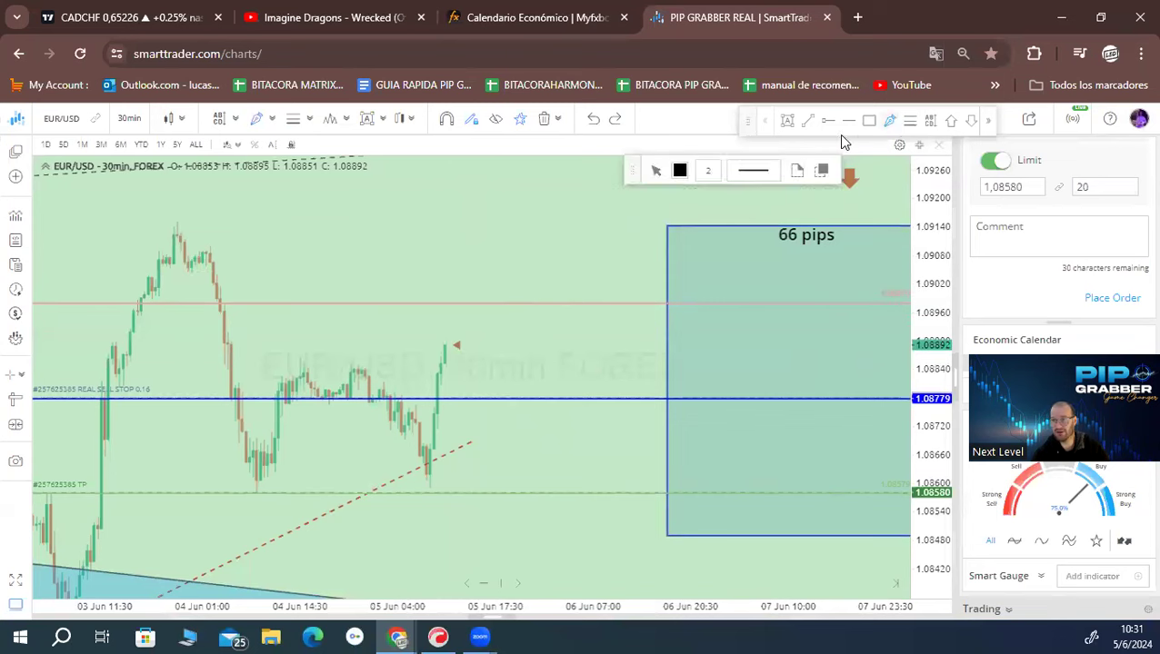
drag(445, 303, 505, 302)
drag(466, 238, 474, 284)
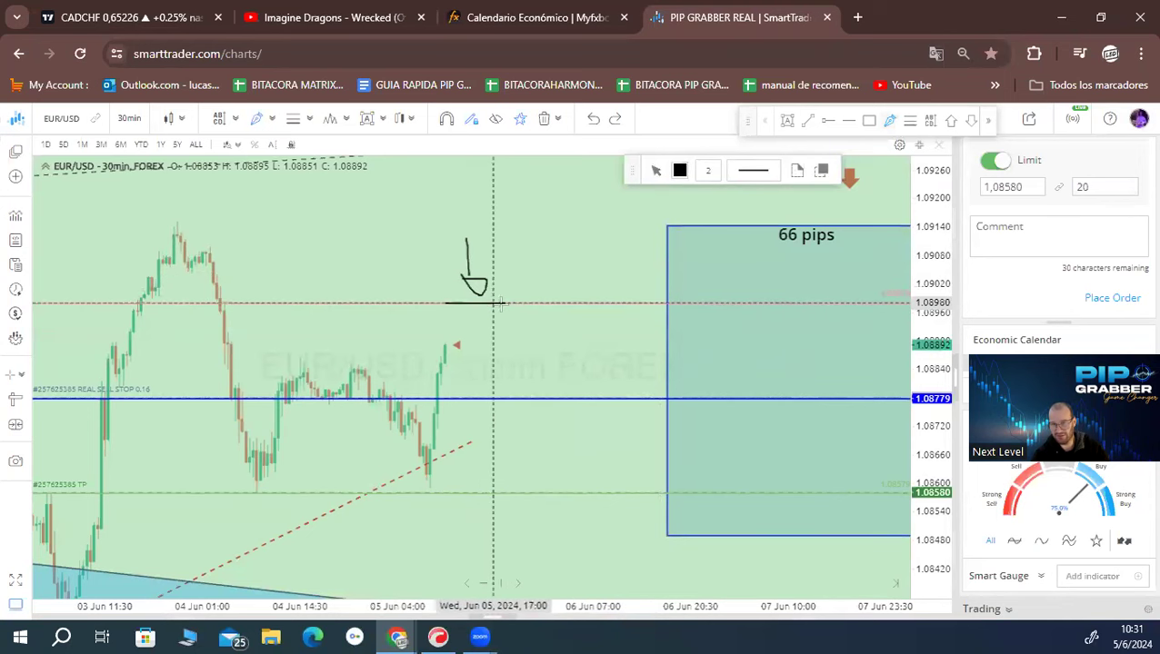
mouse_move(522, 527)
mouse_down()
mouse_move(512, 507)
mouse_move(530, 495)
mouse_move(573, 506)
mouse_up()
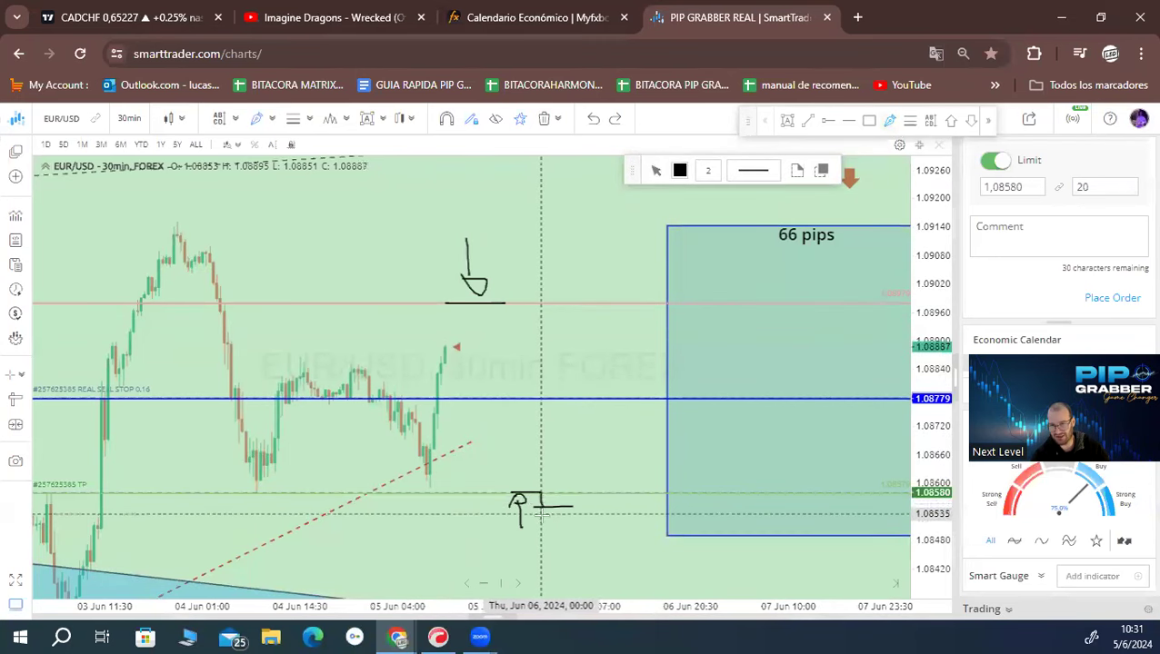
drag(539, 506, 570, 494)
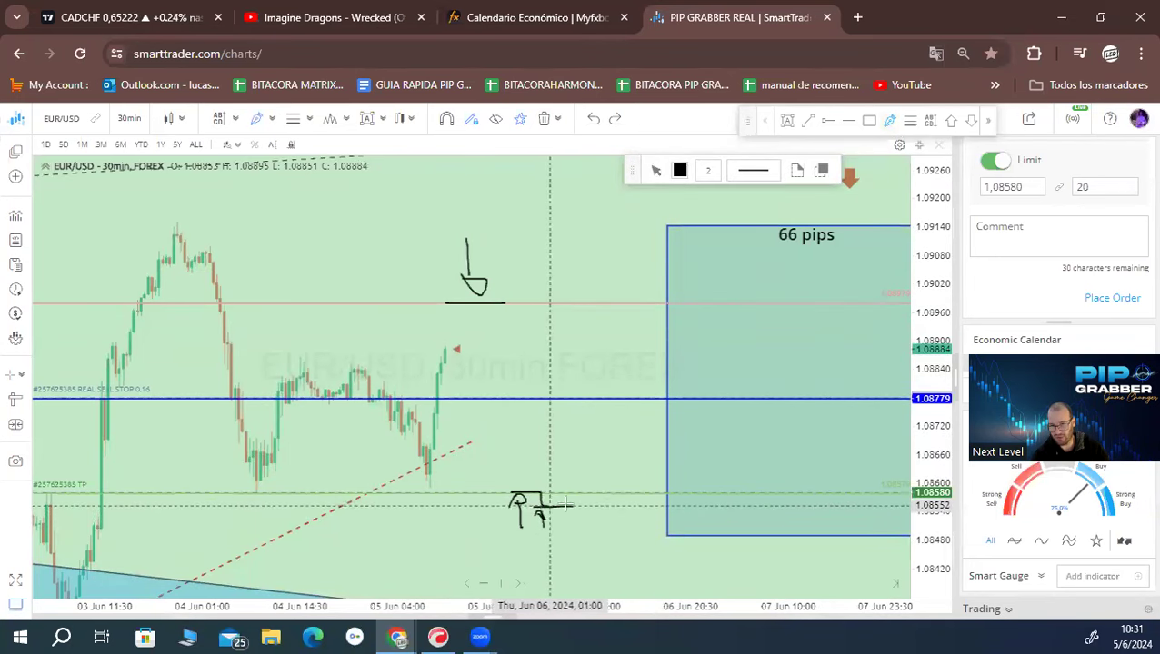
click(557, 491)
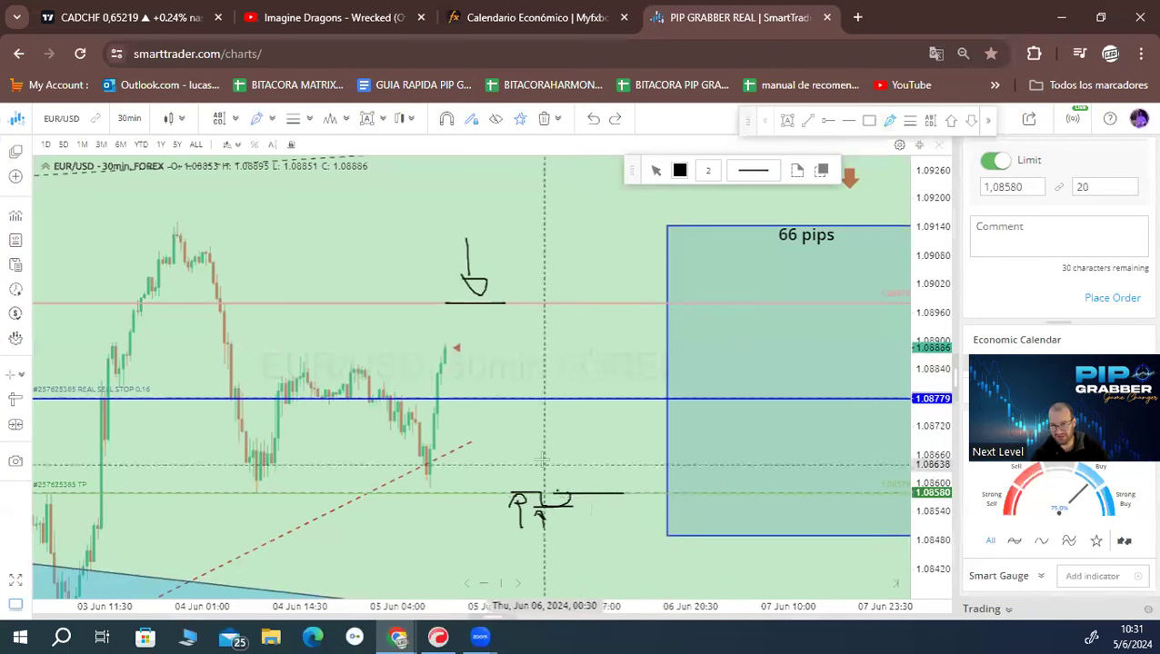
Step: Delete all the freehand arrows and level lines around 1.0898 and 1.0858
right_click(542, 452)
click(589, 240)
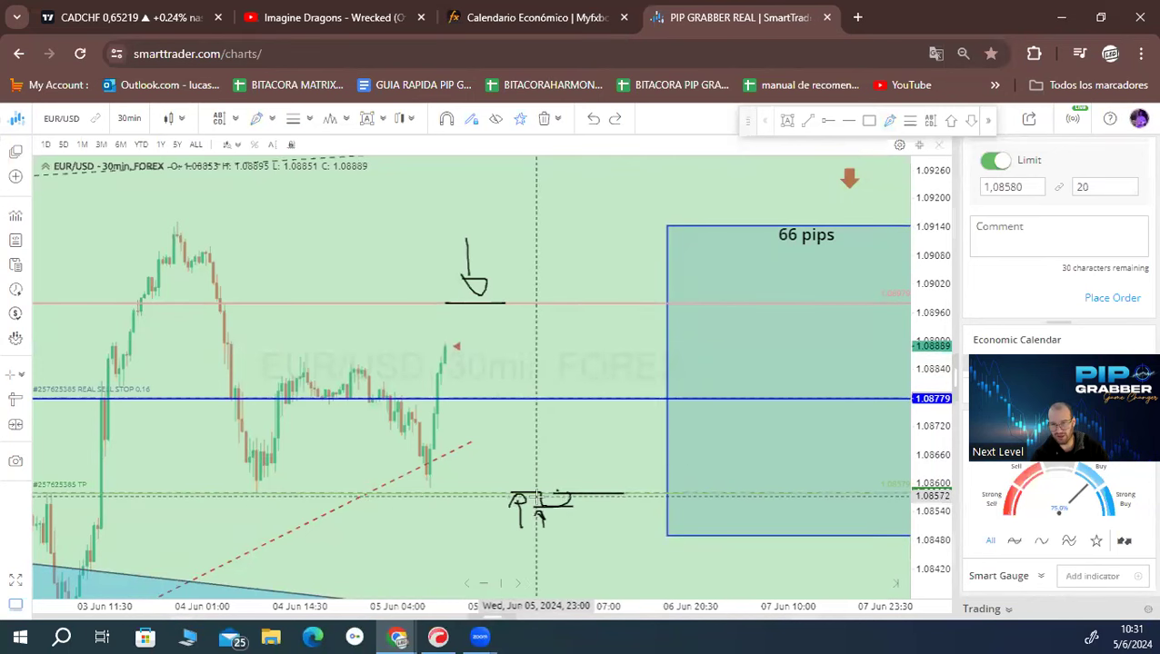
click(537, 502)
right_click(530, 502)
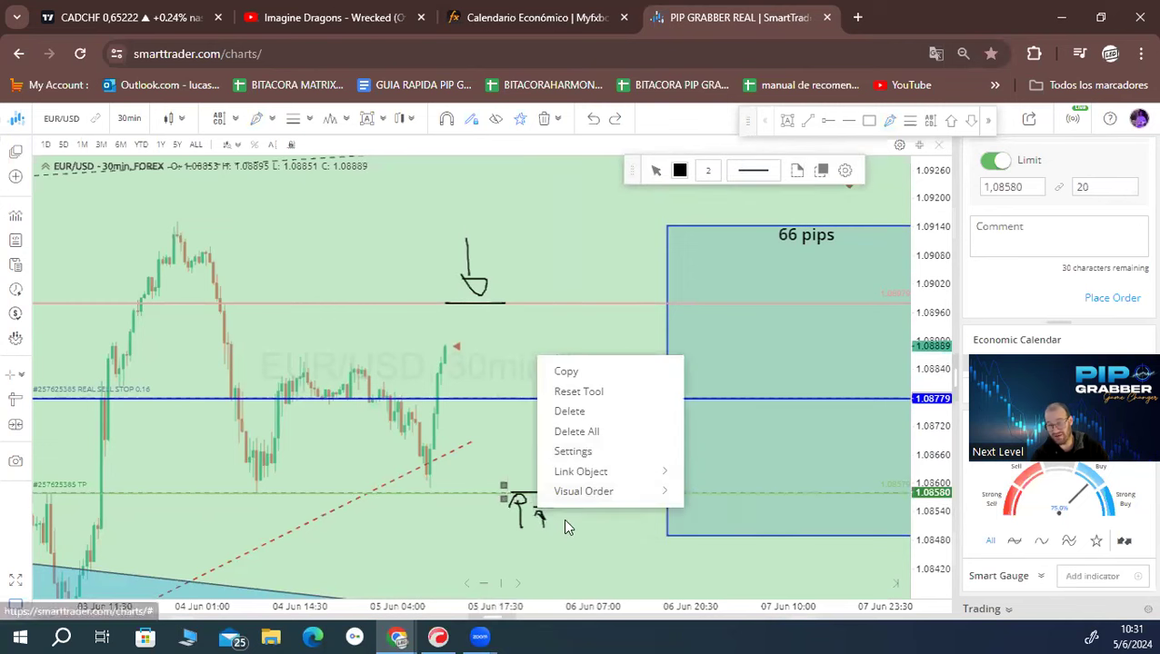
click(594, 414)
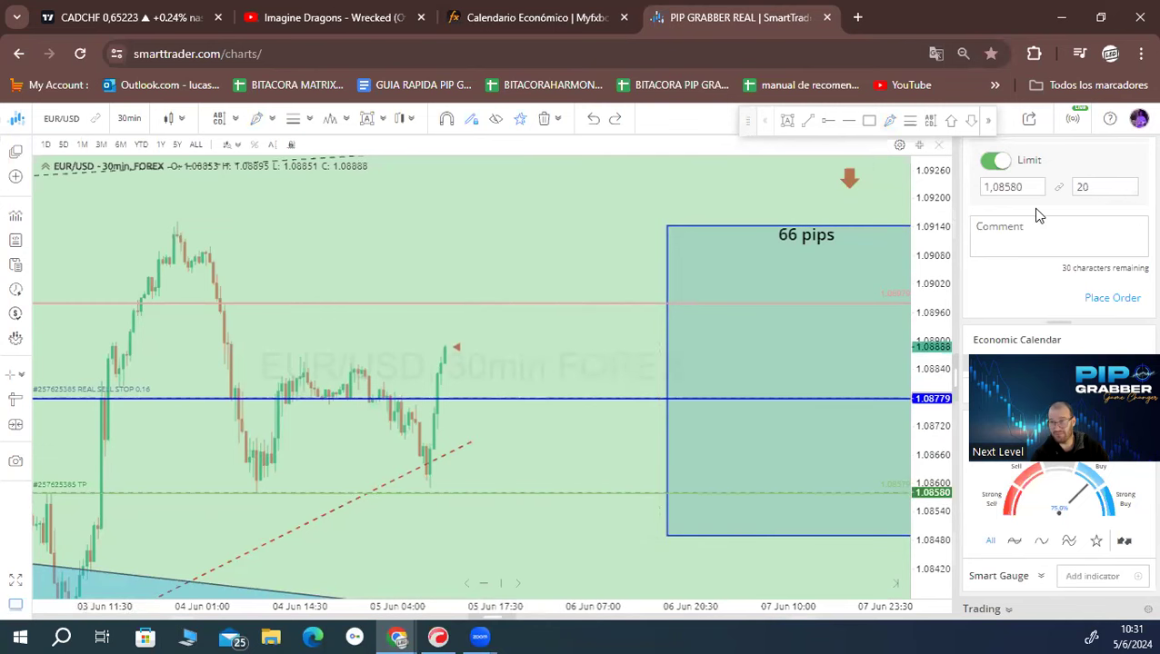
Step: Sketch an up arrow beneath the blue 1.08779 line and a falling path from the latest candle to it
click(889, 121)
drag(512, 404, 513, 411)
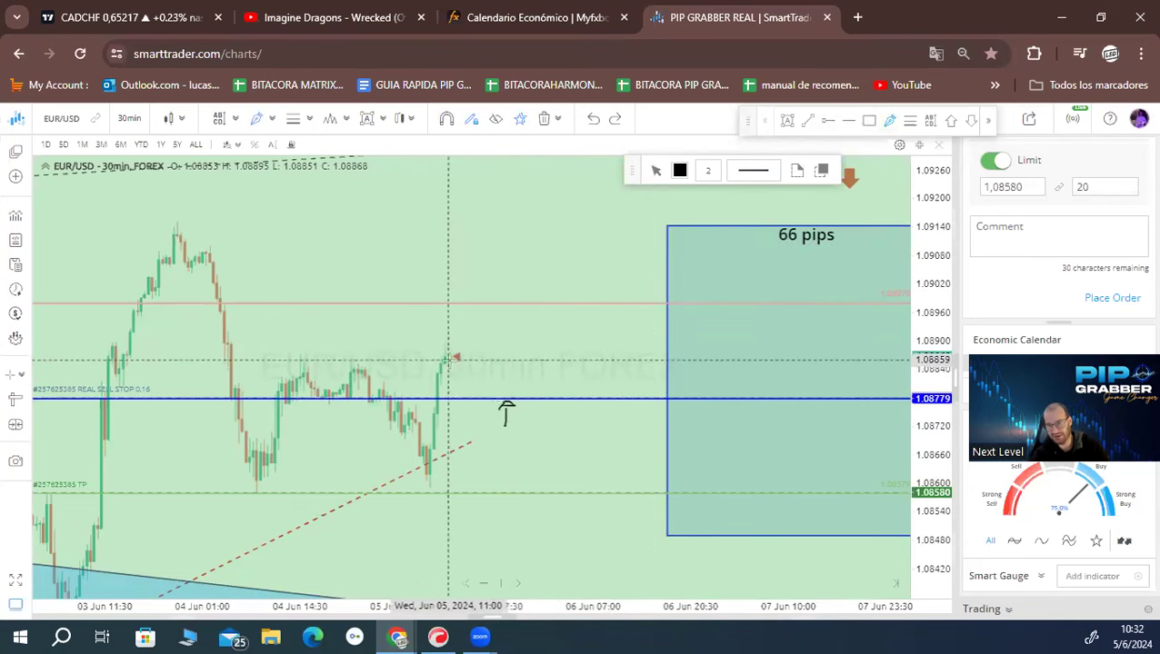
drag(444, 358, 508, 400)
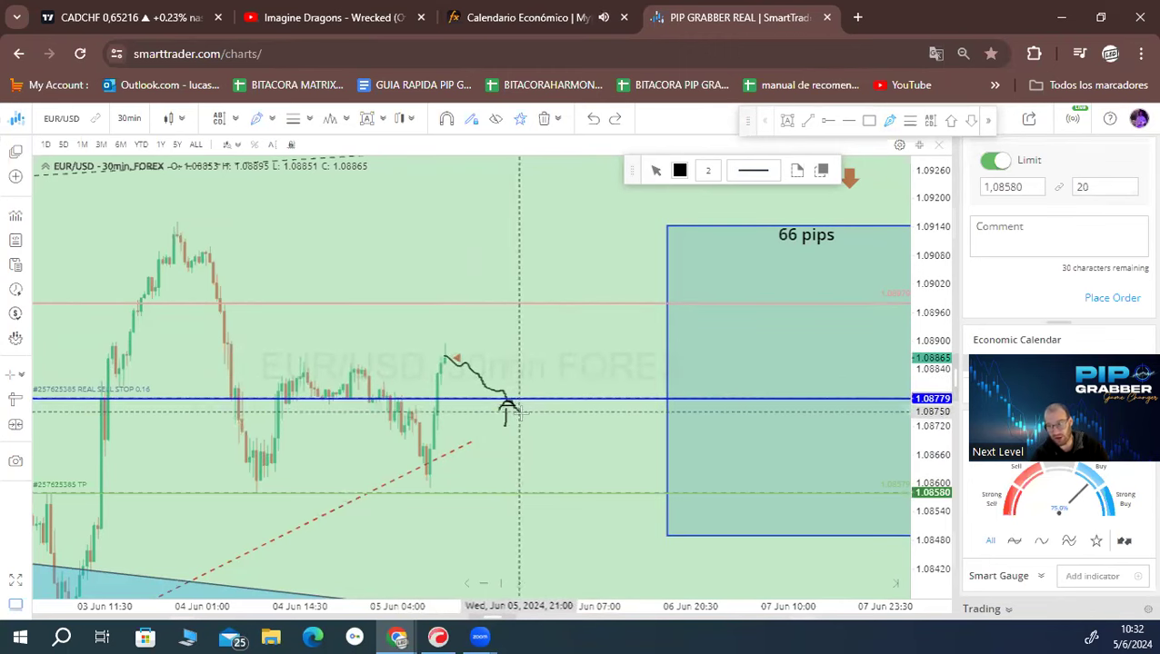
Step: Delete the up arrow and the falling path sketched at the blue 1.08779 line
right_click(525, 362)
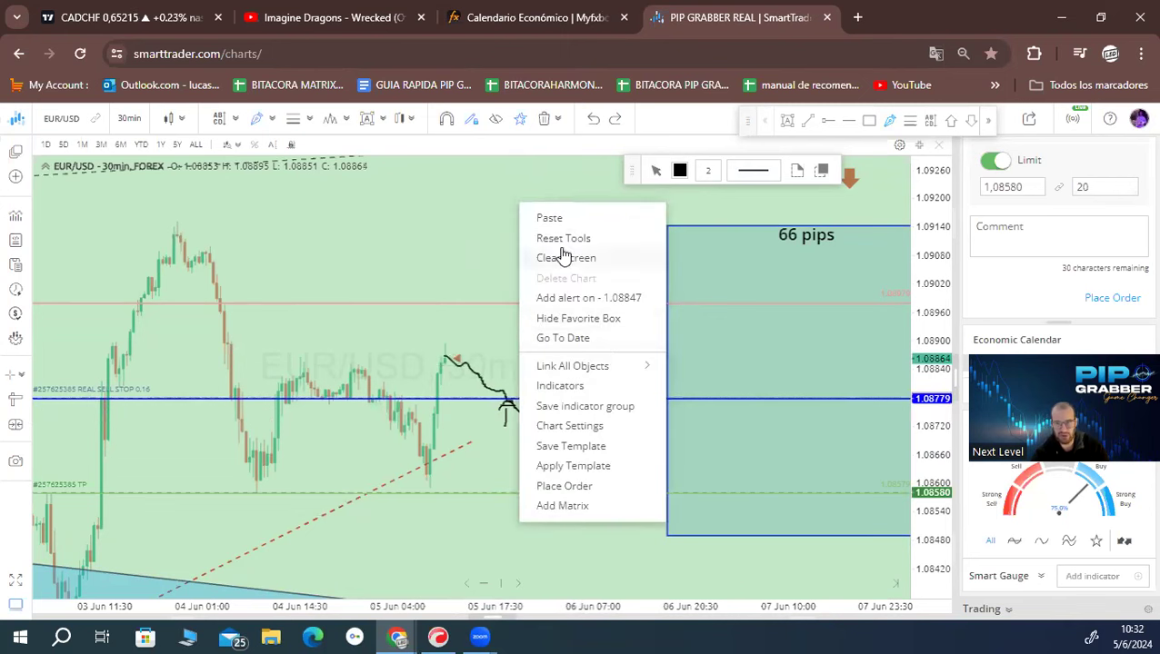
click(562, 256)
right_click(482, 375)
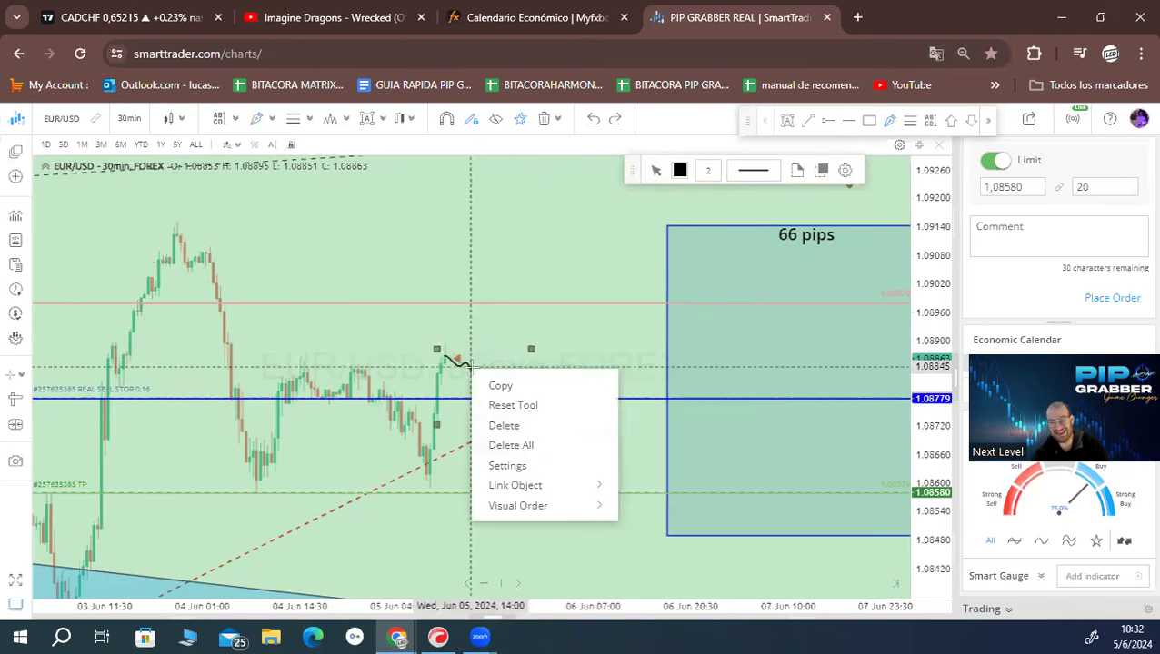
click(520, 445)
scroll(534, 336, down, 1)
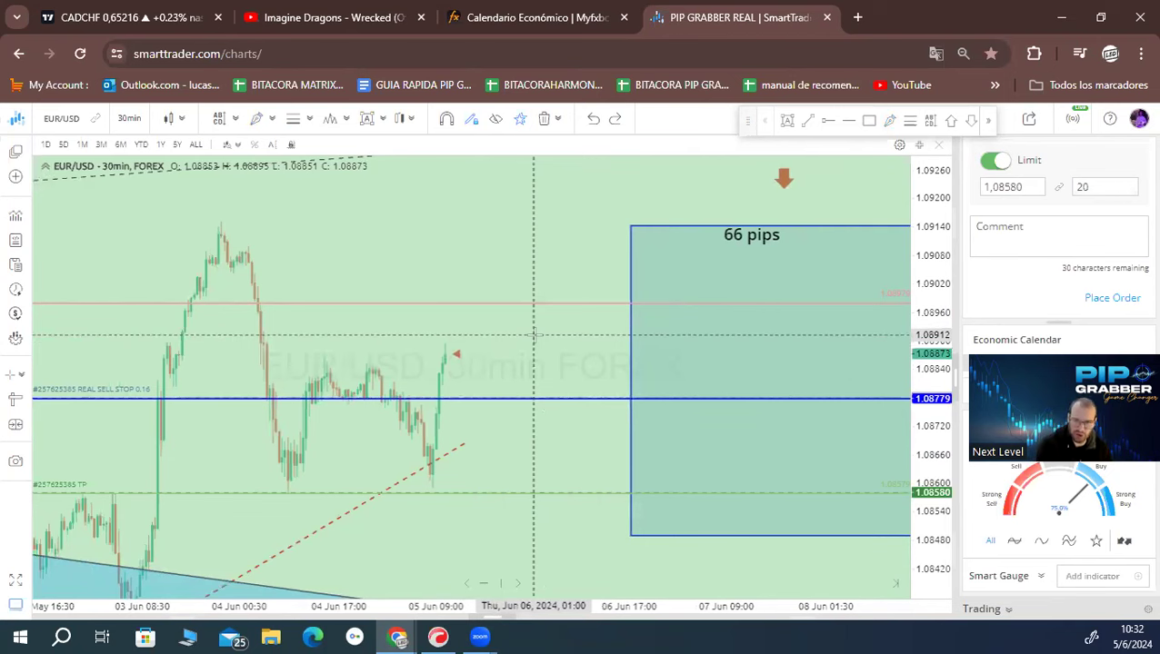
right_click(533, 335)
click(563, 259)
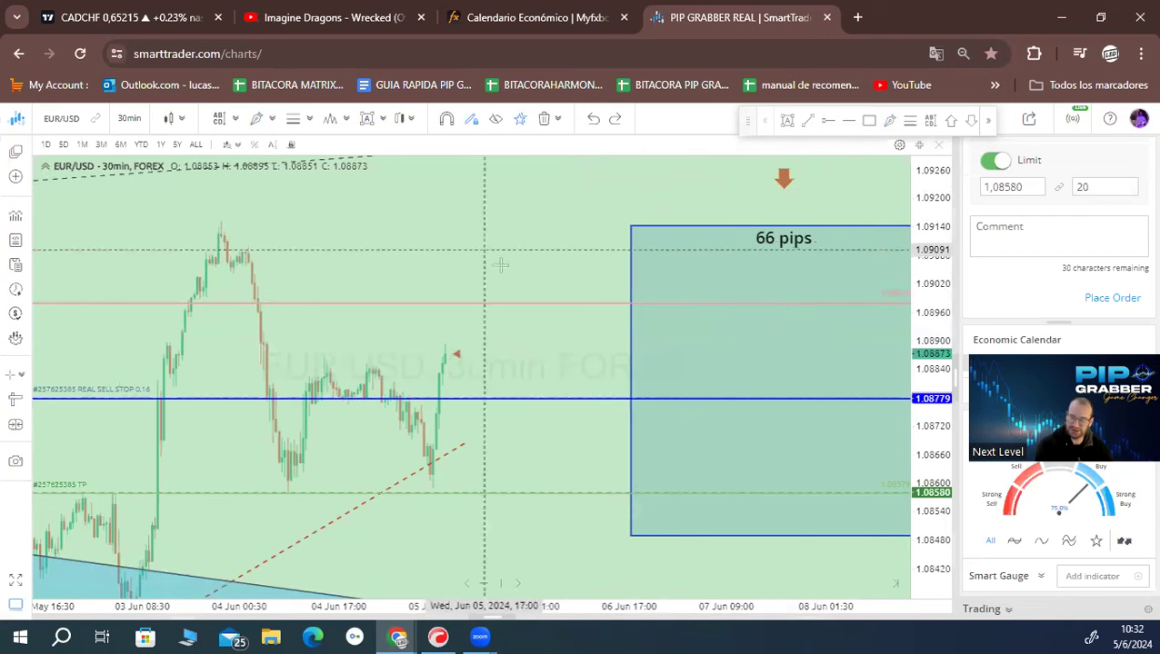
Step: Sketch a price path dipping to about 1.0875 and rising to about 1.0956, with level marks at about 1.0943 and 1.0956
scroll(627, 332, down, 2)
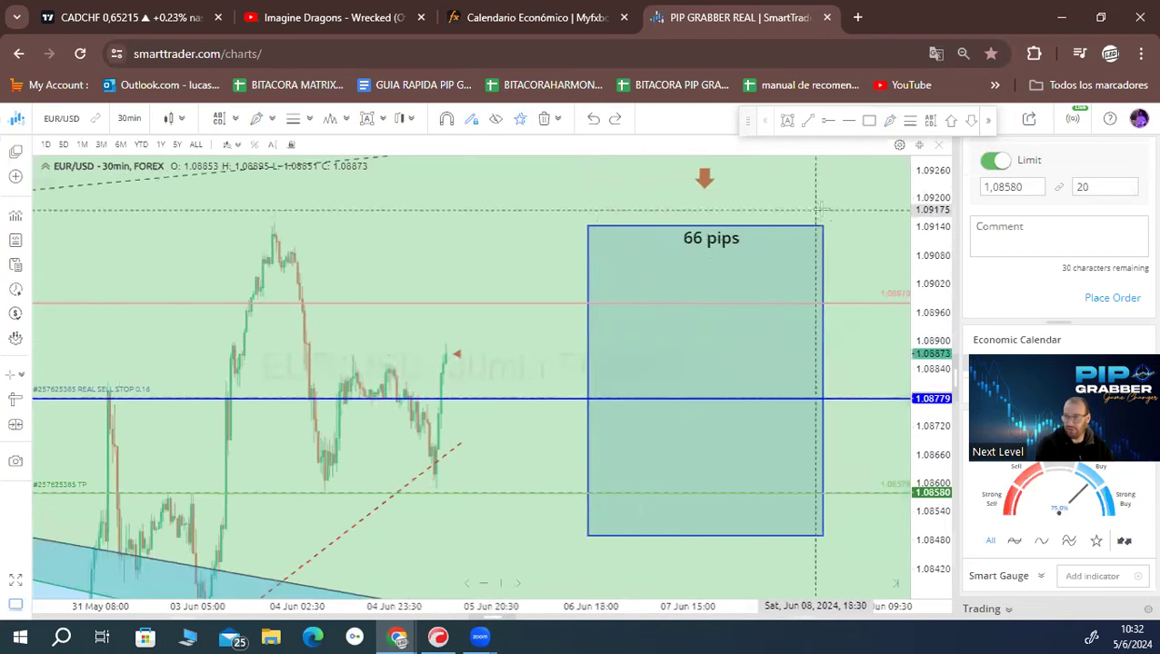
scroll(627, 332, down, 1)
drag(942, 213, 943, 264)
scroll(447, 315, down, 1)
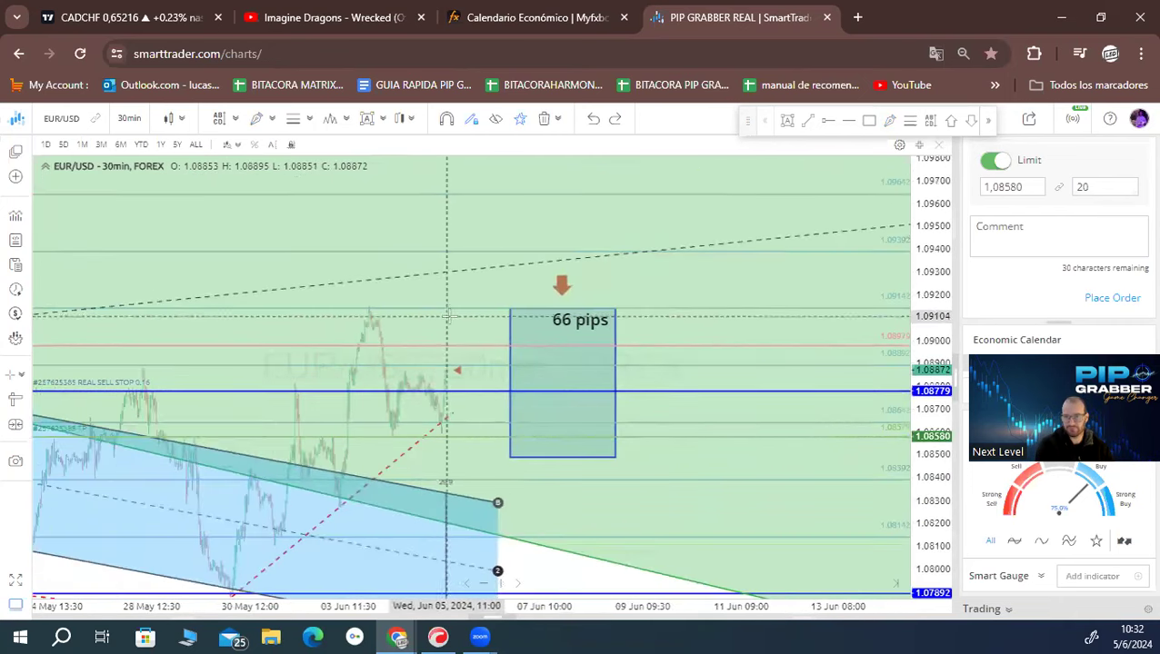
drag(446, 316, 403, 281)
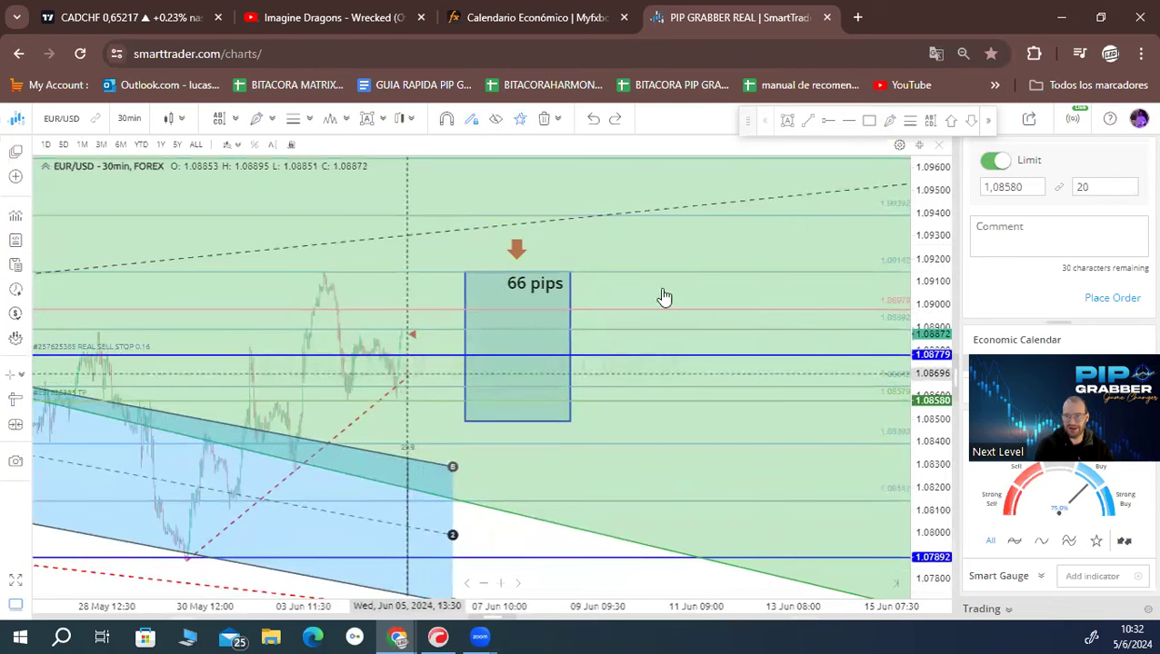
click(890, 120)
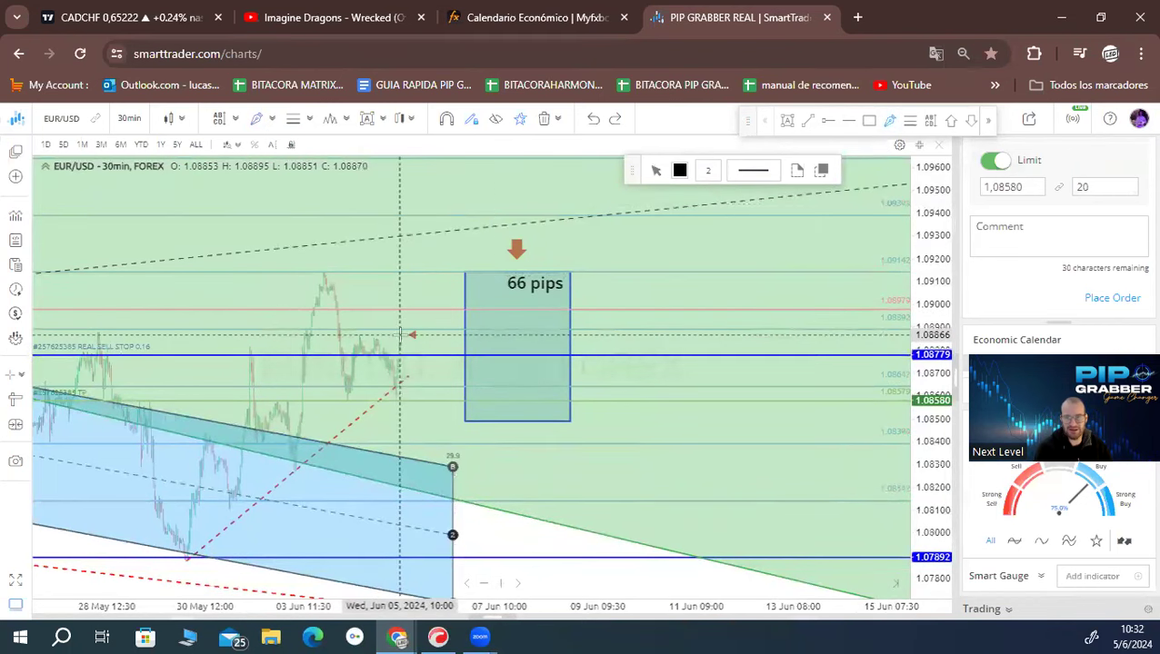
mouse_move(406, 333)
mouse_down()
mouse_move(431, 346)
mouse_move(498, 173)
mouse_move(516, 208)
mouse_up()
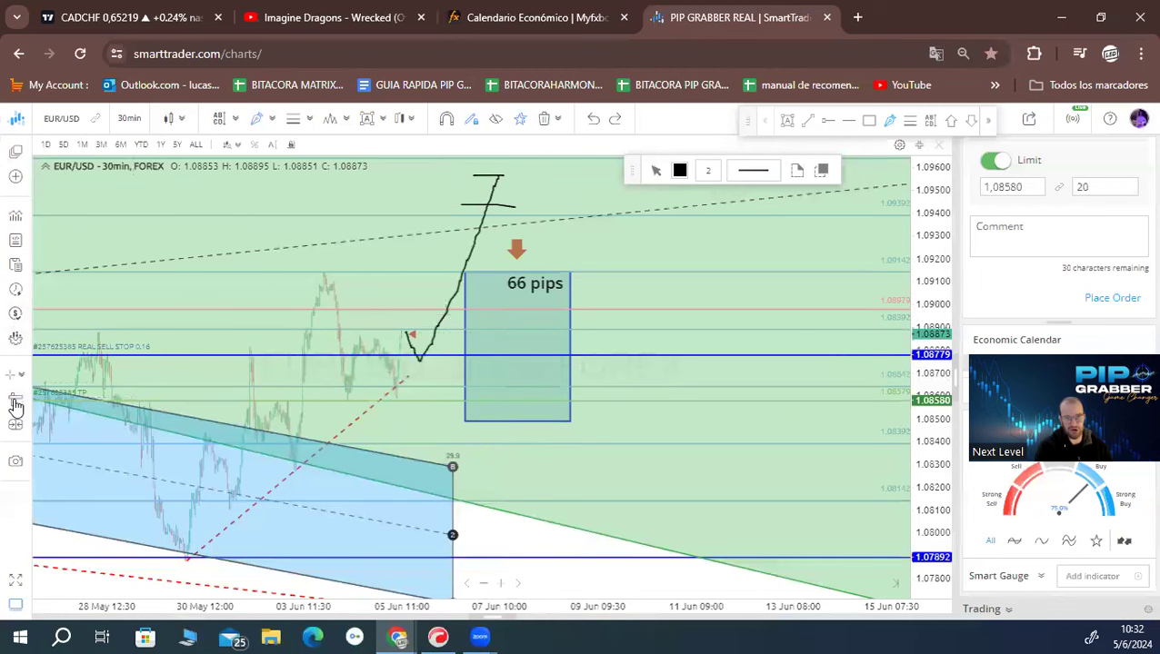
Step: Measure the range in pips between the green 1.08579 line and the lower edge of the blue rectangle
click(446, 447)
shift+click(448, 400)
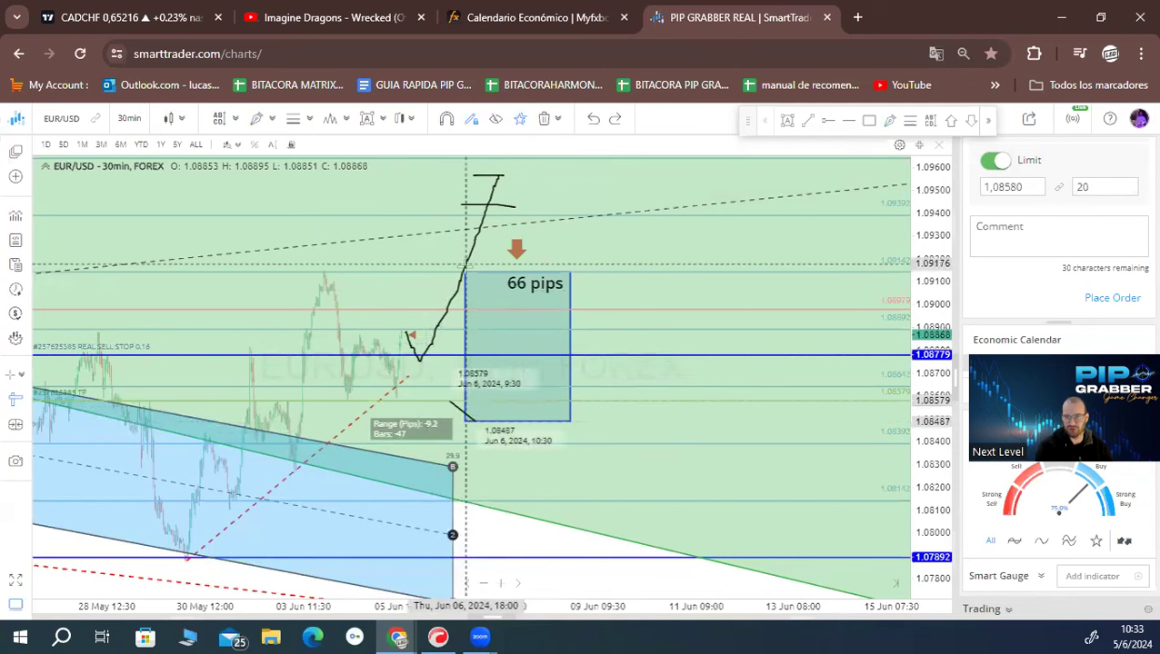
Step: Clear the pip range measurement and delete the sketched price path together with its two level marks from the EUR/USD chart
click(471, 421)
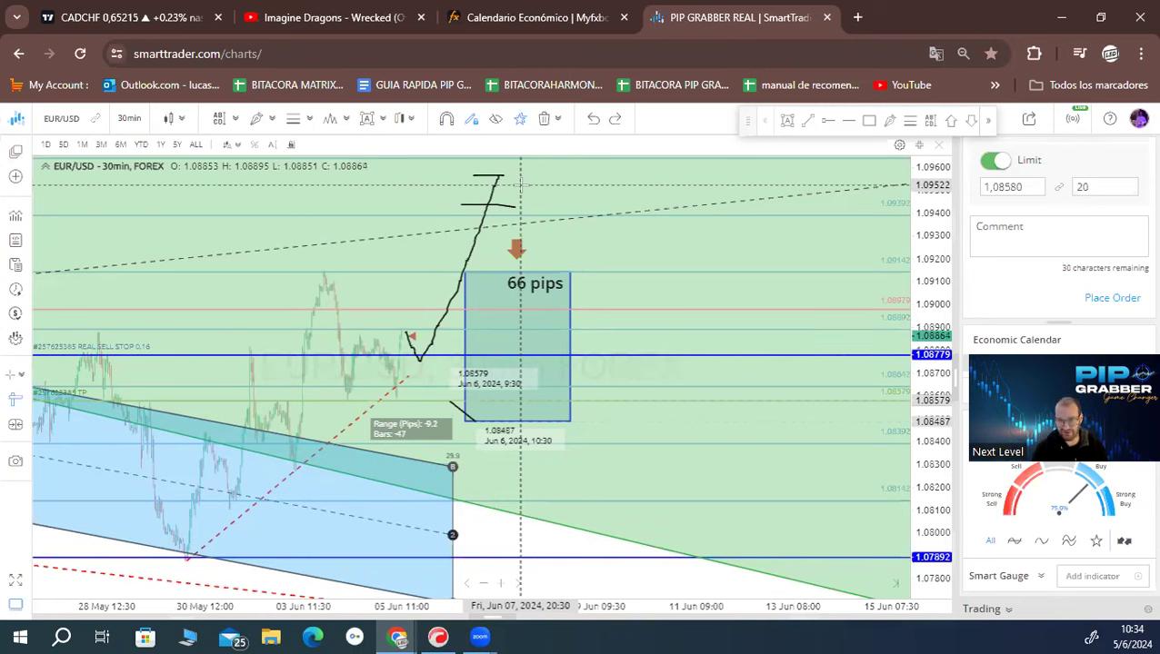
right_click(407, 269)
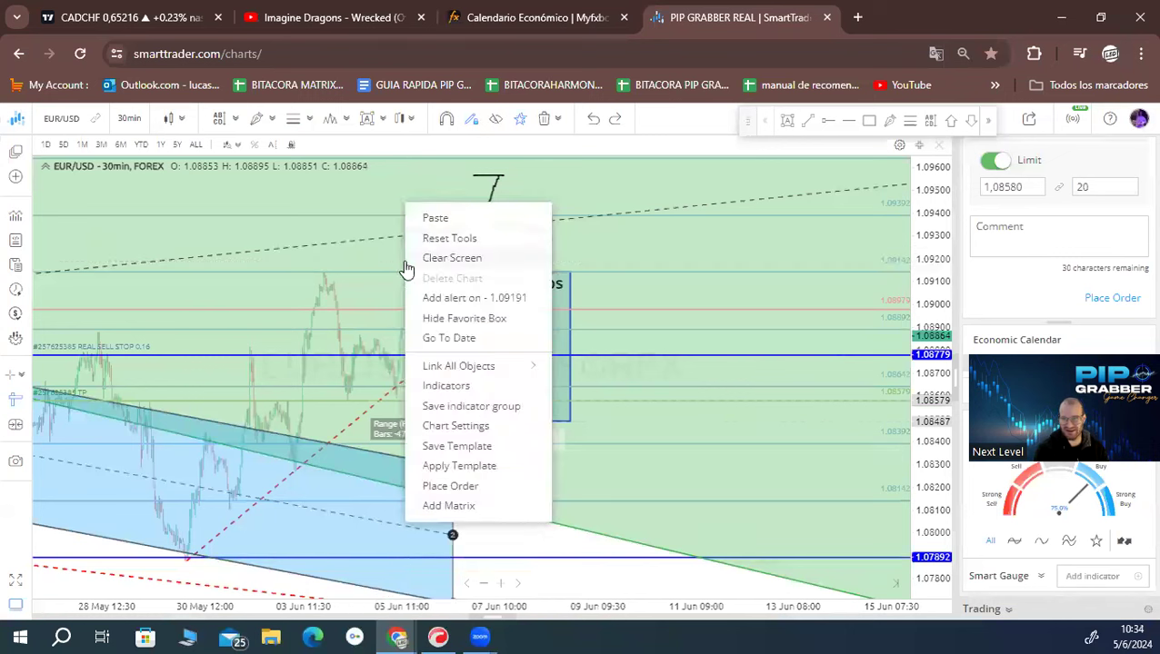
click(434, 239)
click(497, 178)
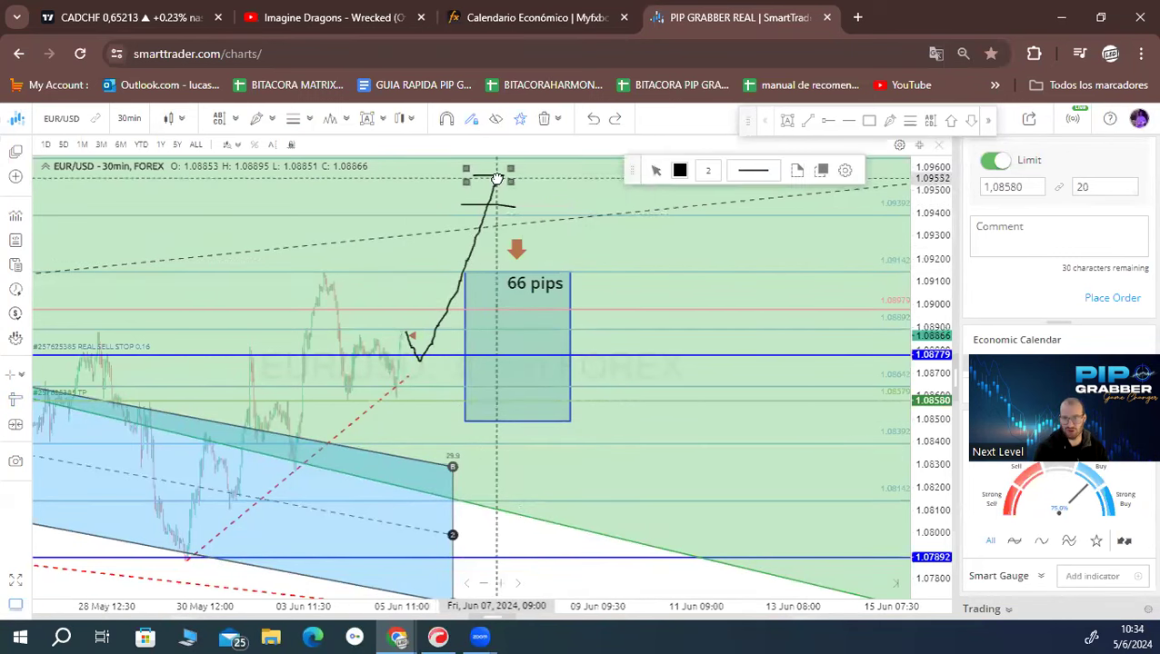
right_click(498, 182)
click(548, 256)
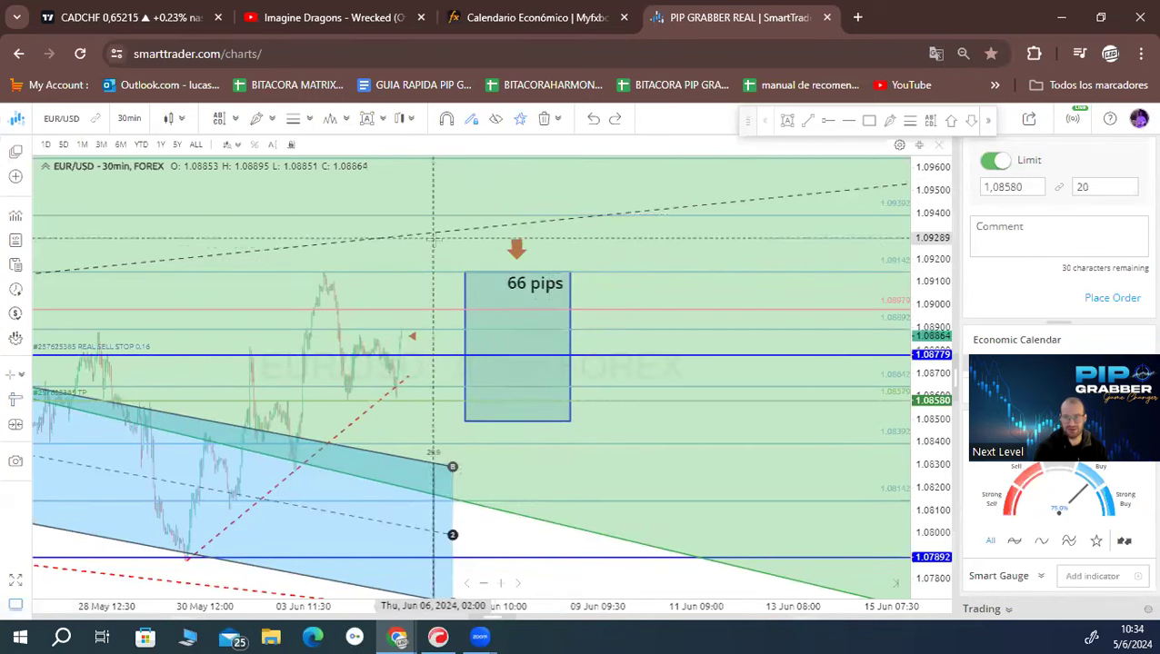
Step: Center the "66 pips" label in the blue rectangle and move the down arrow onto the rectangle's upper edge
drag(918, 318, 920, 273)
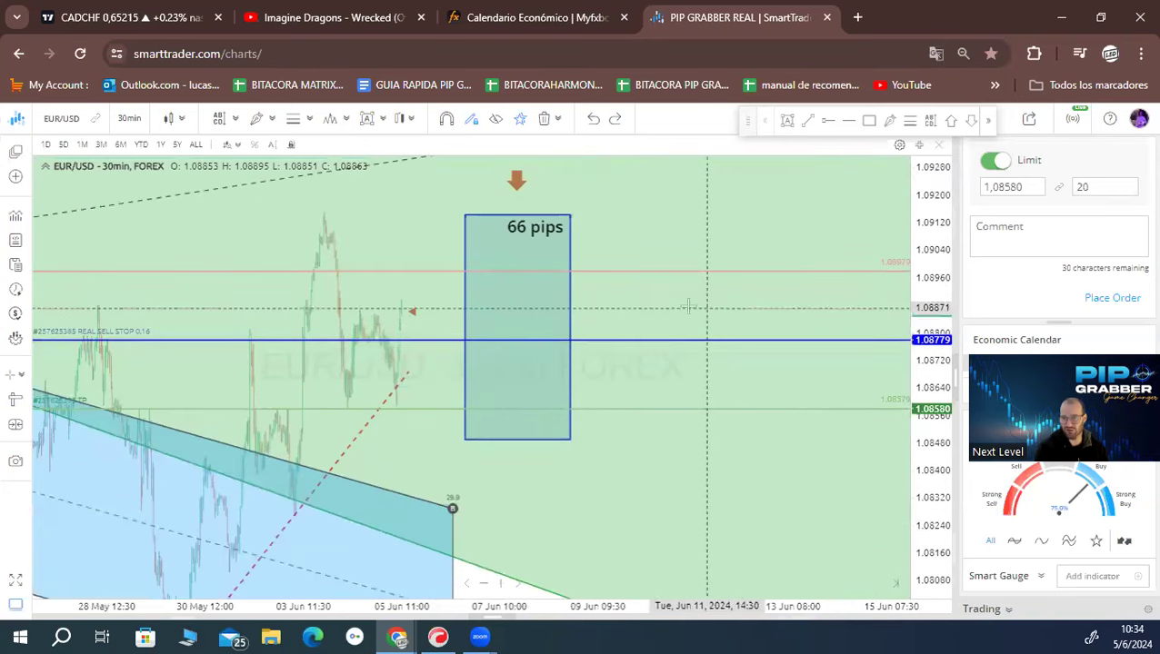
click(521, 229)
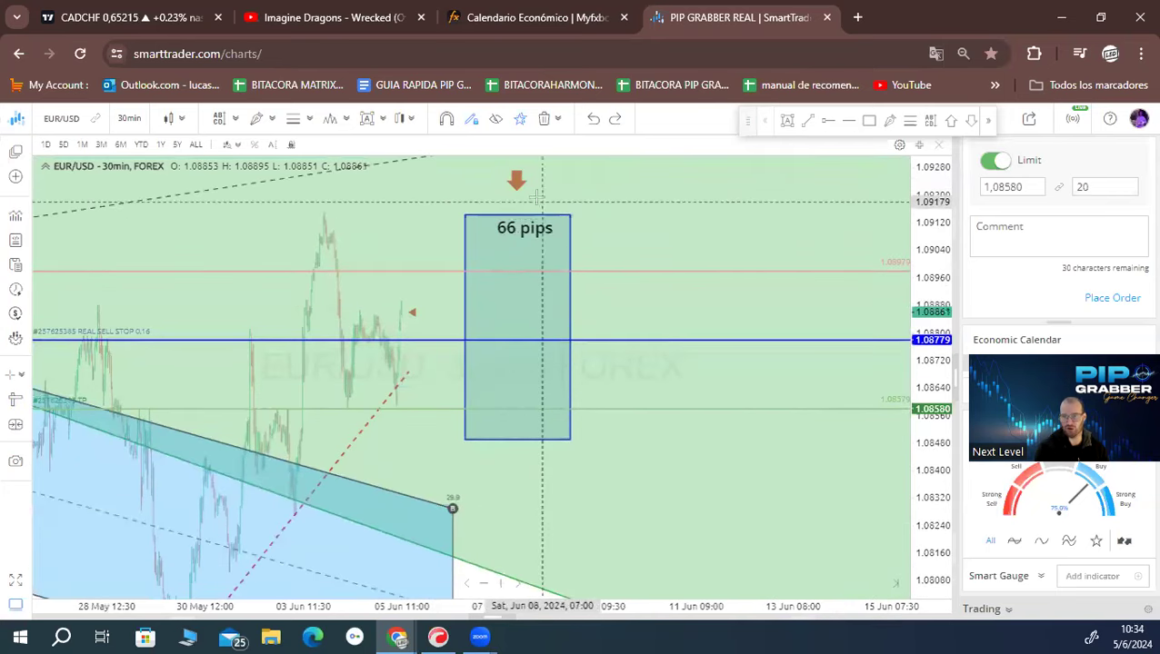
drag(515, 192, 518, 208)
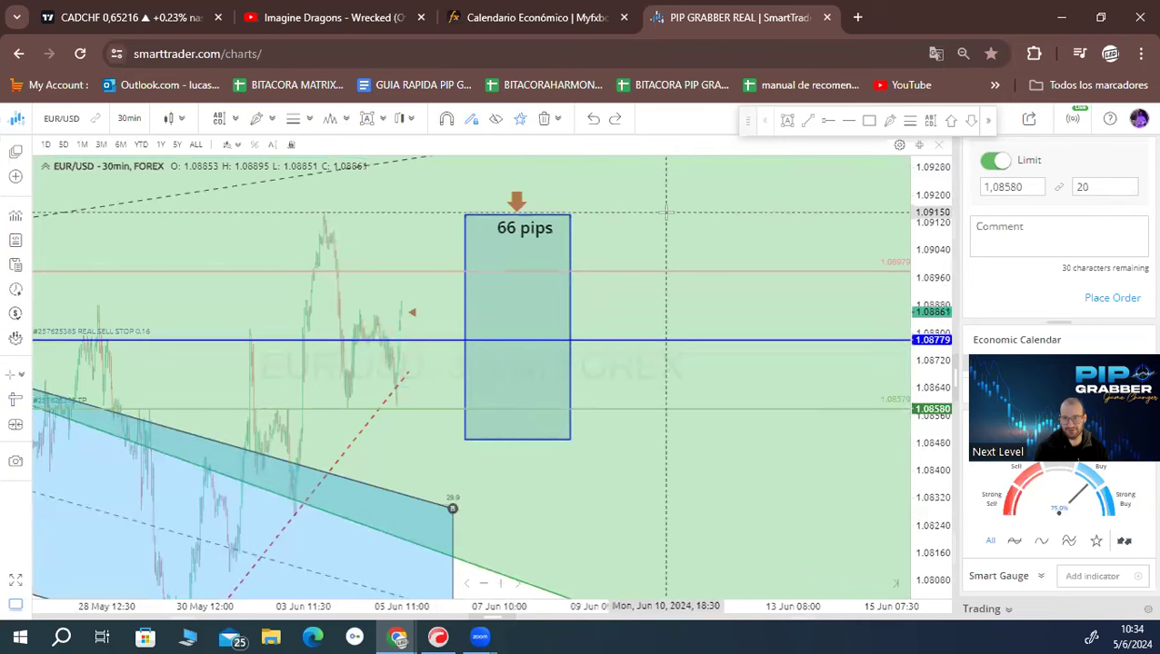
scroll(440, 218, up, 2)
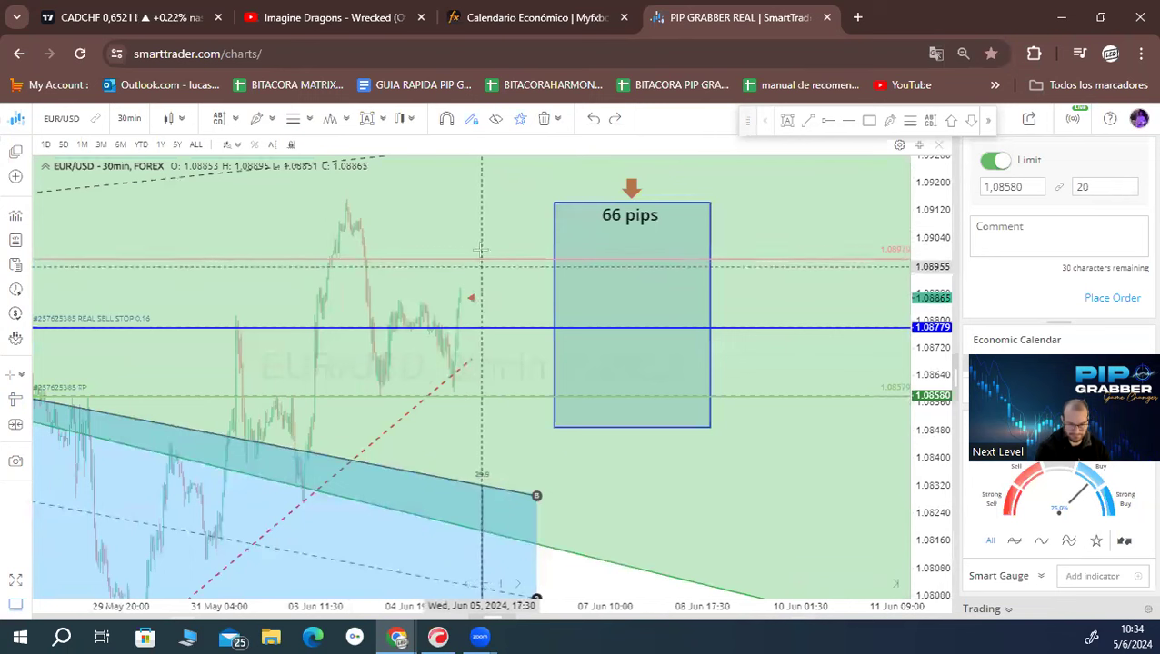
scroll(513, 254, down, 3)
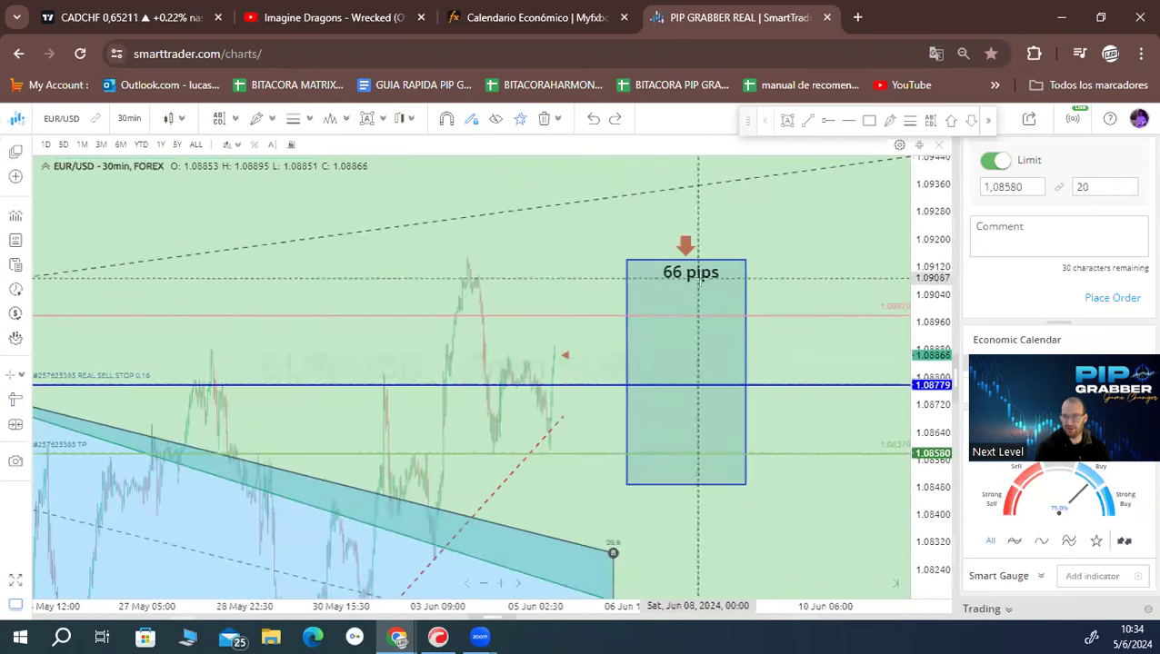
scroll(815, 277, down, 2)
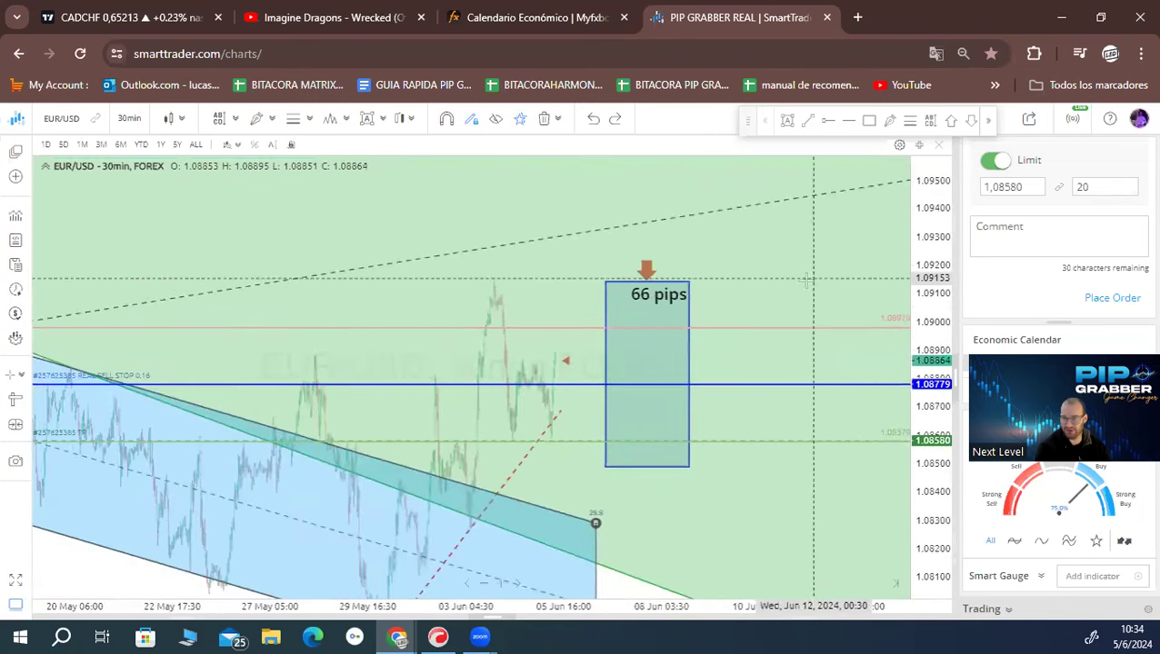
scroll(747, 282, up, 2)
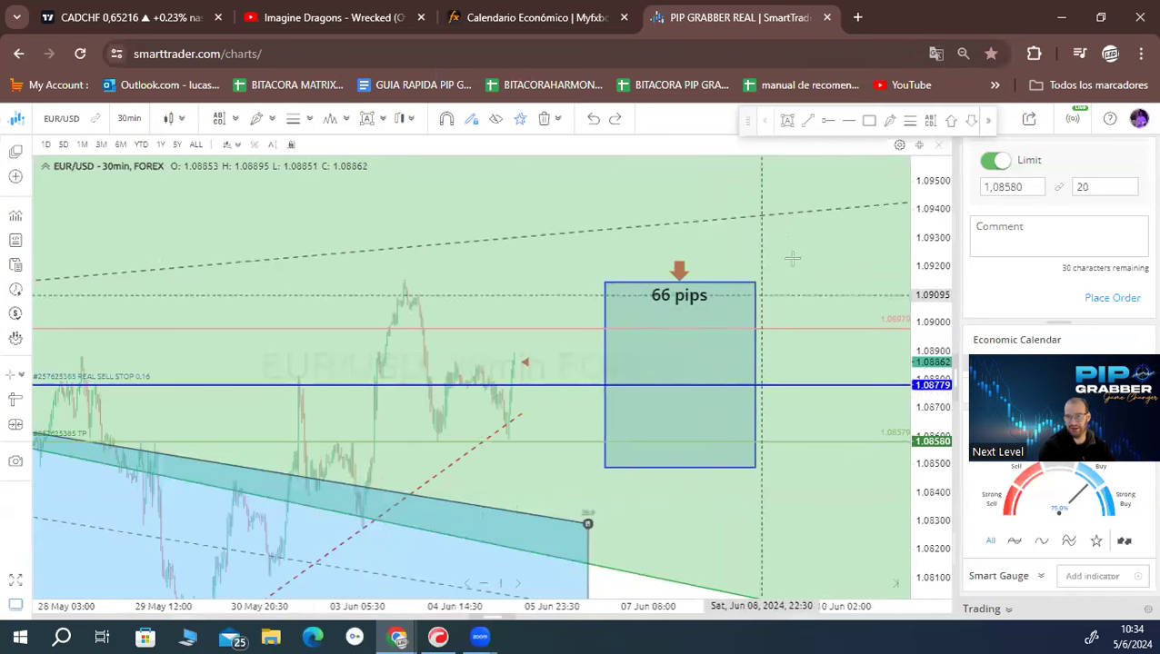
scroll(1016, 277, up, 3)
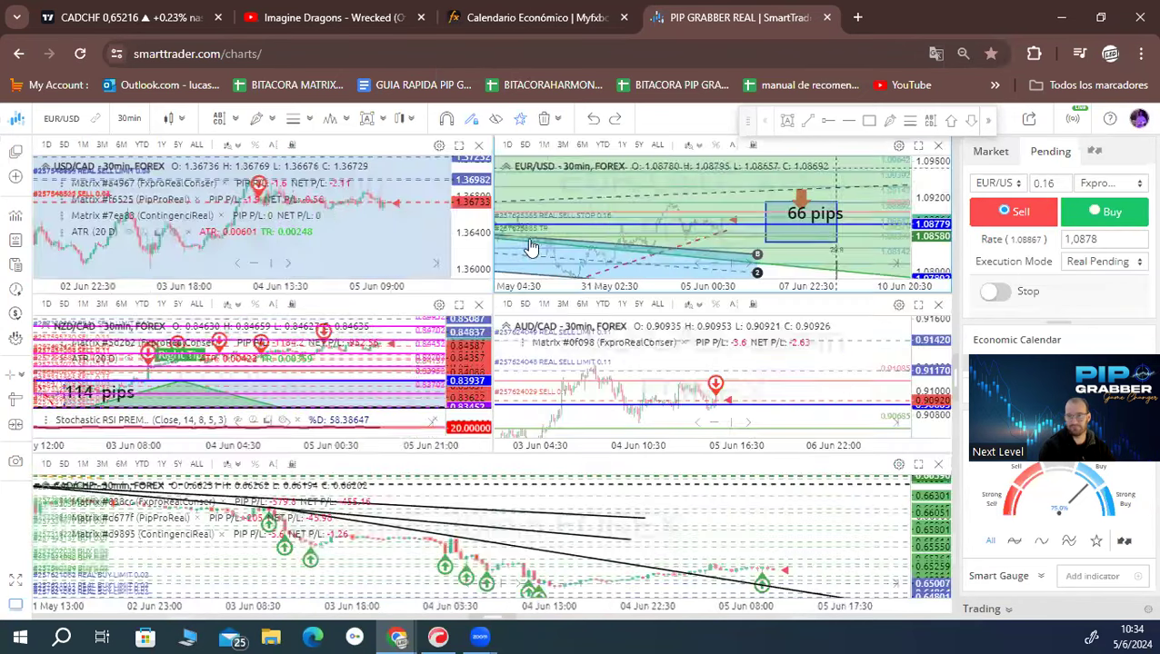
Step: Maximize the NZD/CAD chart in place of EUR/USD and delete the Deep Kings Crown pattern drawn on it
click(919, 145)
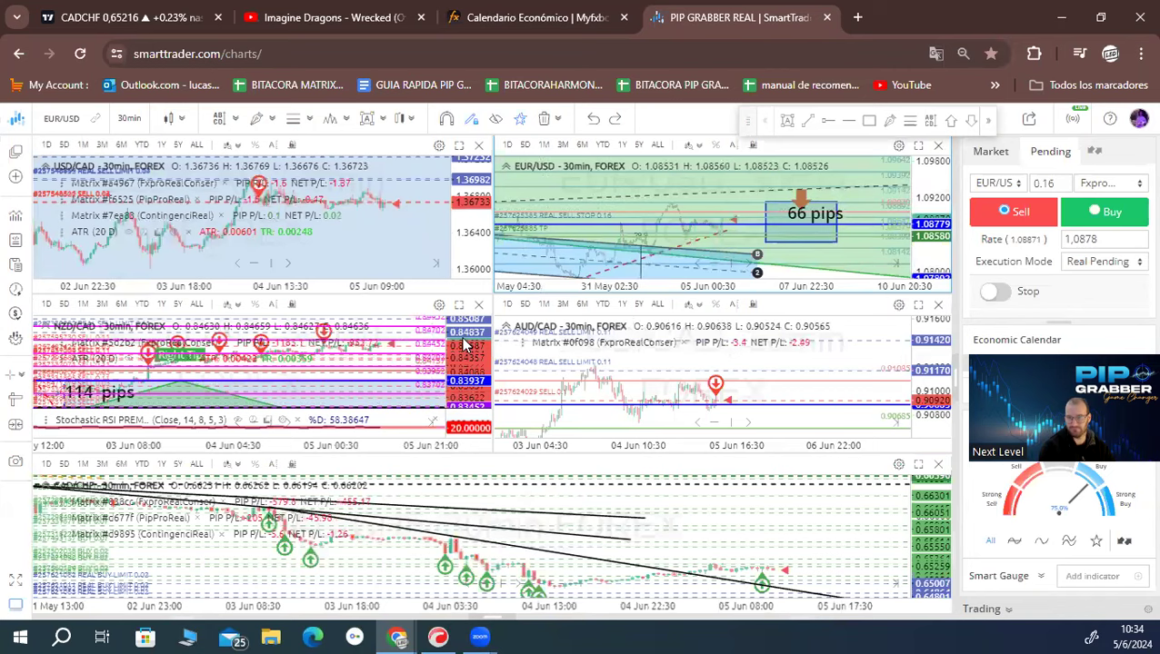
click(461, 305)
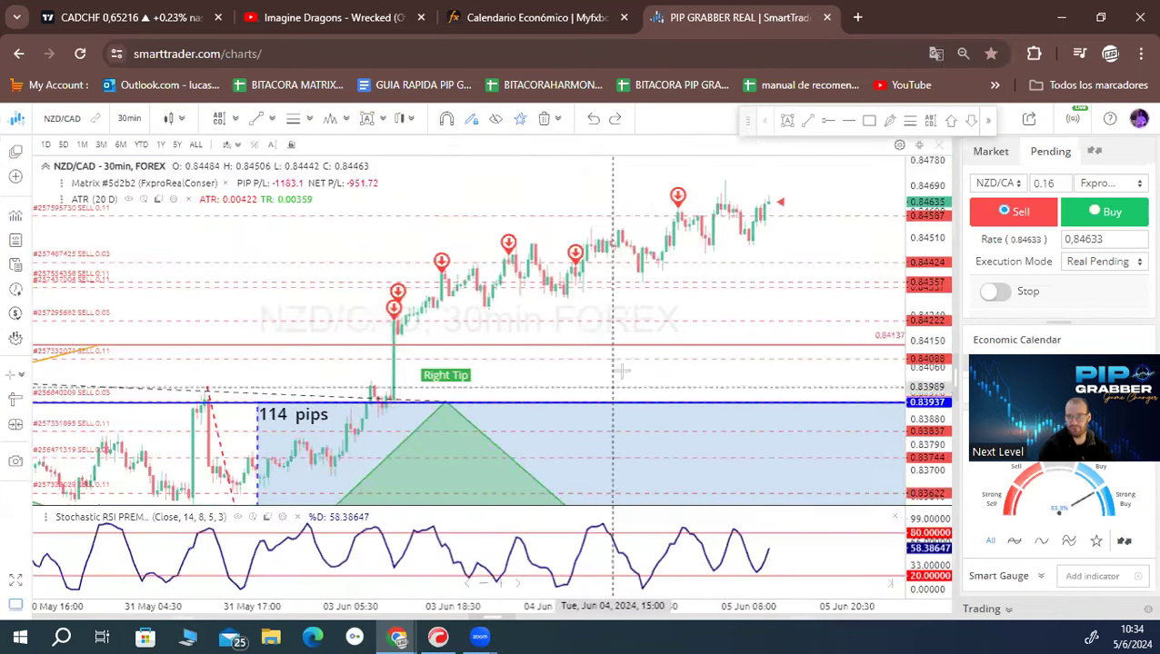
scroll(873, 314, down, 6)
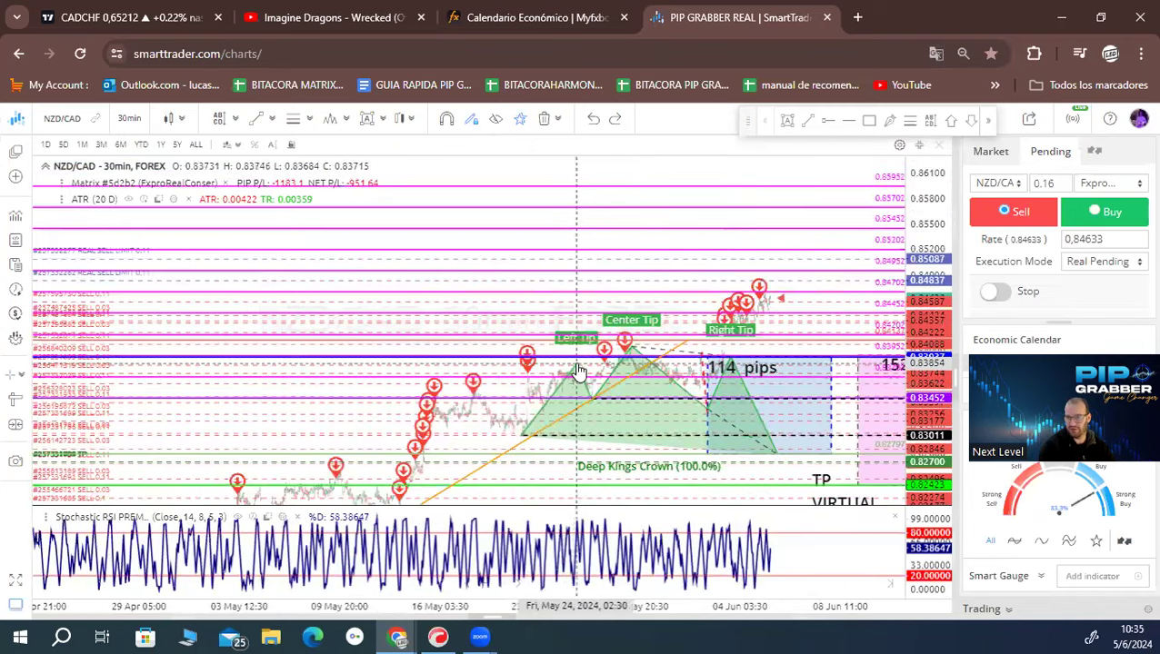
click(592, 397)
key(Delete)
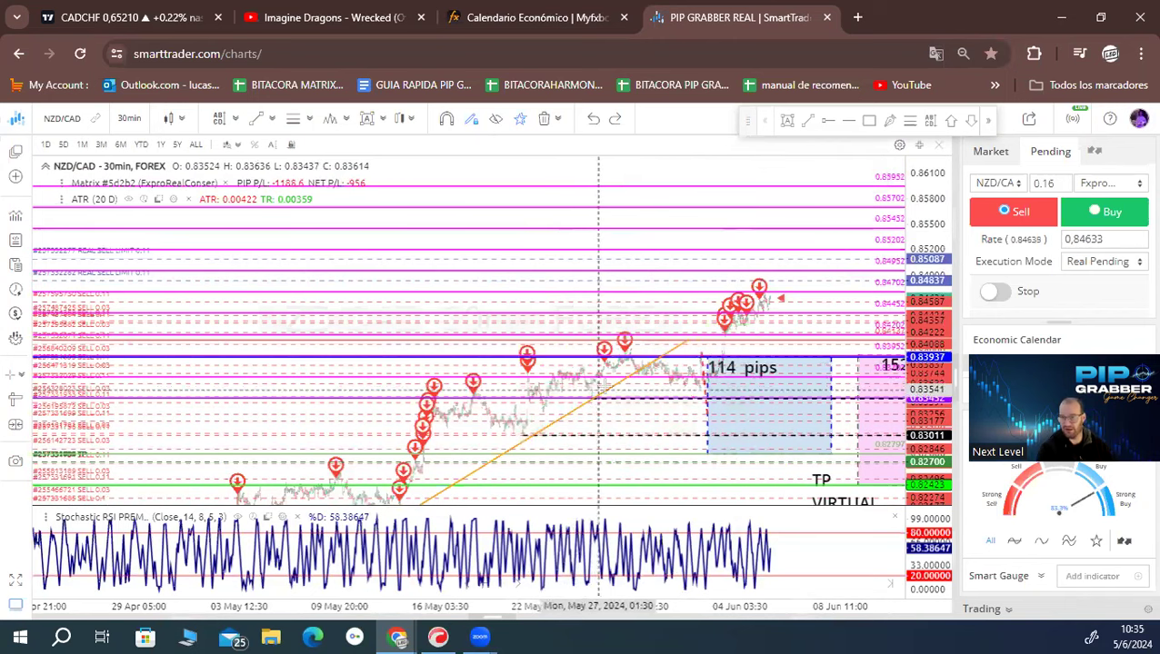
Step: Set the NZD/CAD chart to the 1-day timeframe and switch off its auto scale
drag(927, 344, 927, 263)
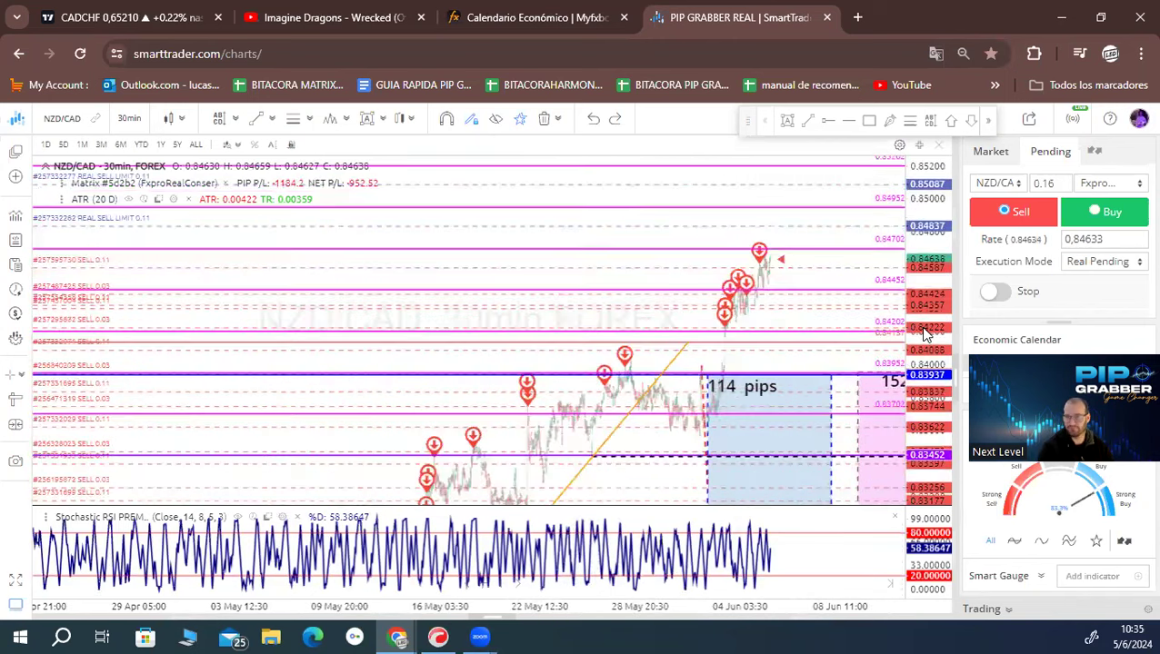
click(130, 119)
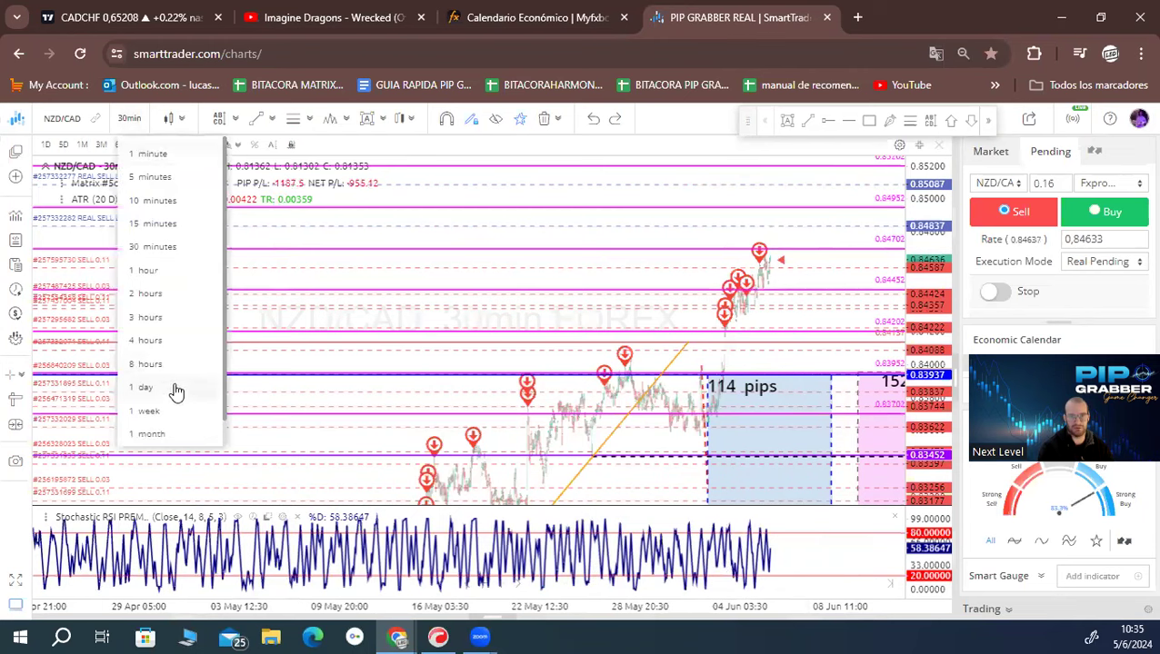
click(150, 389)
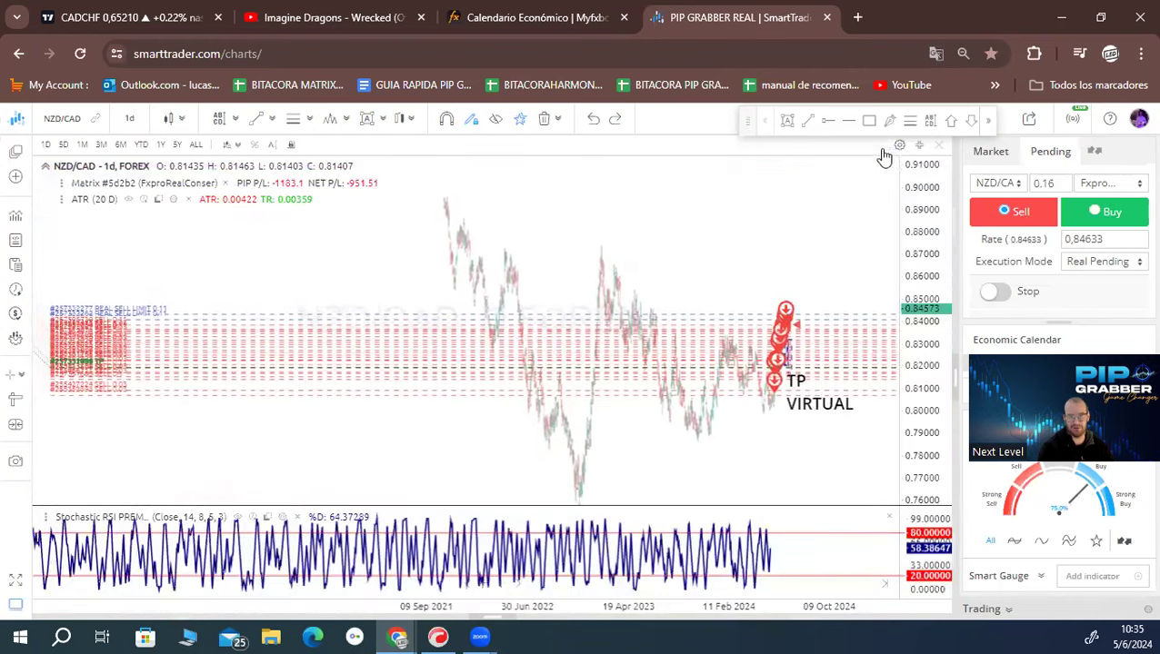
scroll(869, 219, up, 3)
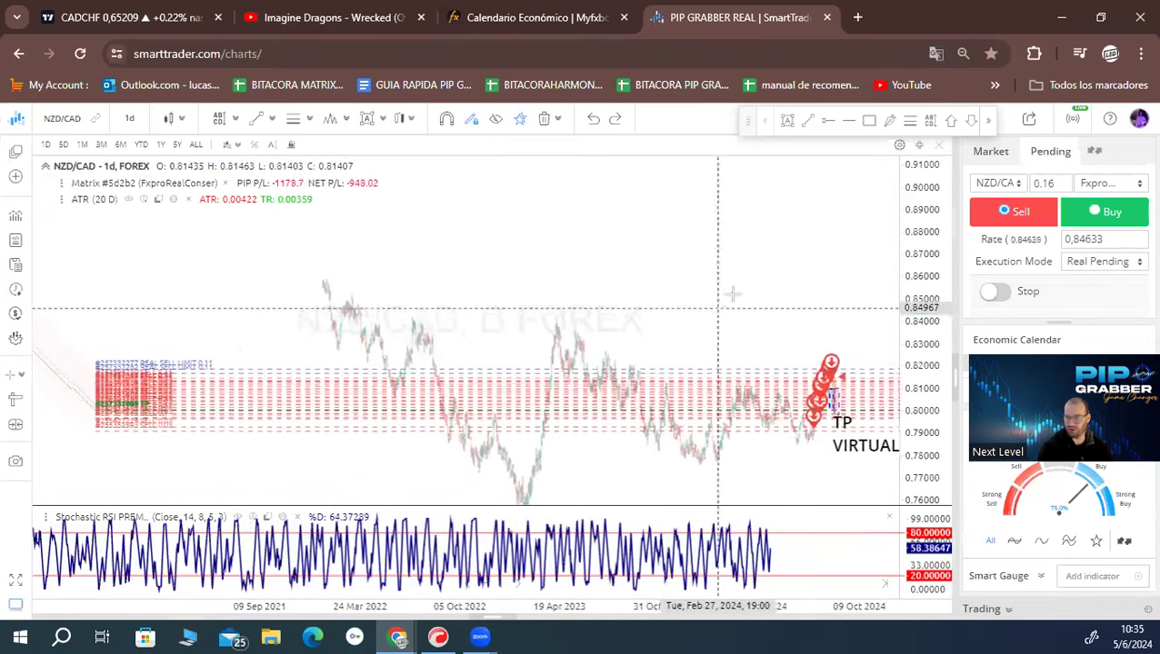
drag(769, 298, 624, 243)
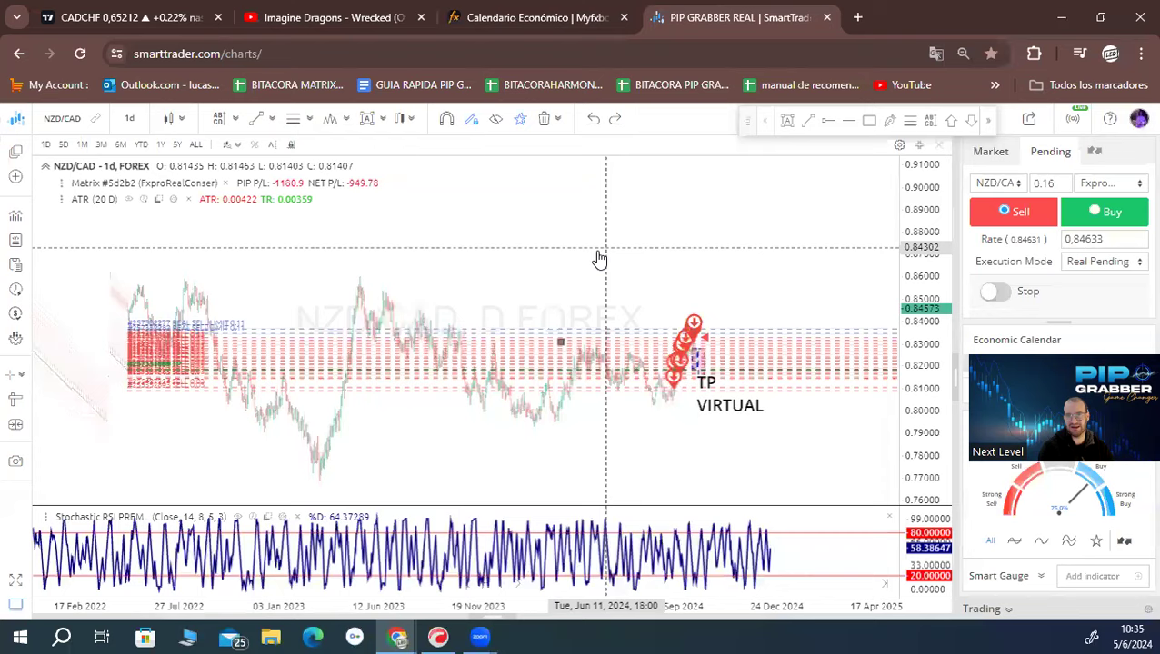
click(273, 145)
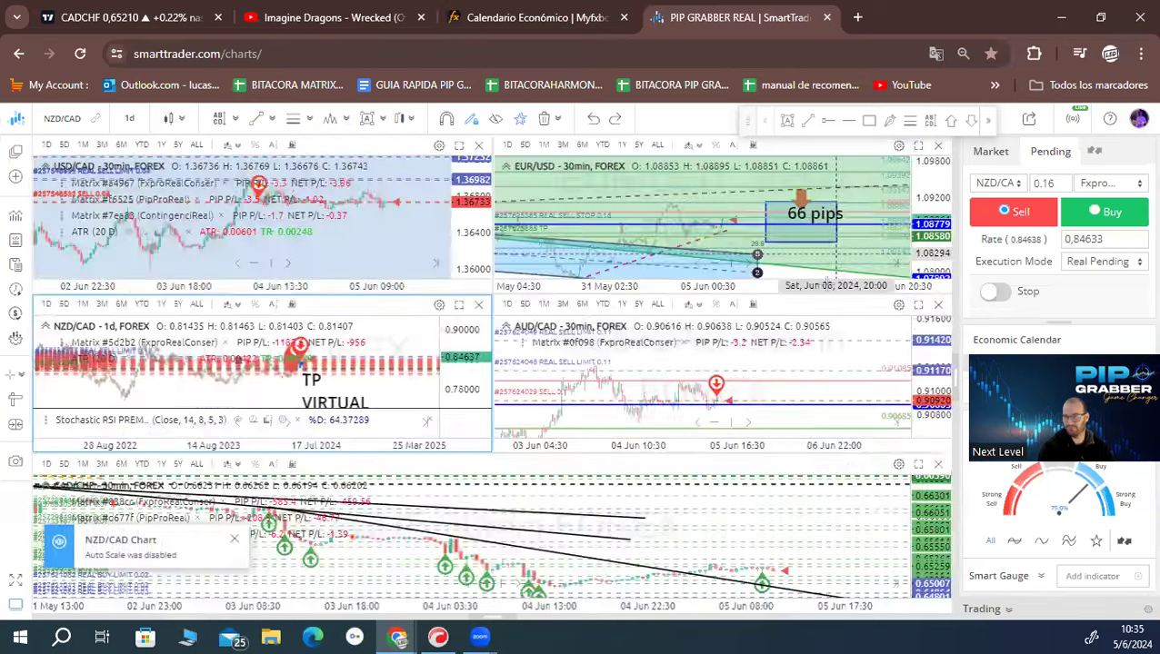
Step: Open the ESPACIO DE PRUEBA workspace and change its EUR/JPY chart to NZD/CAD
click(919, 146)
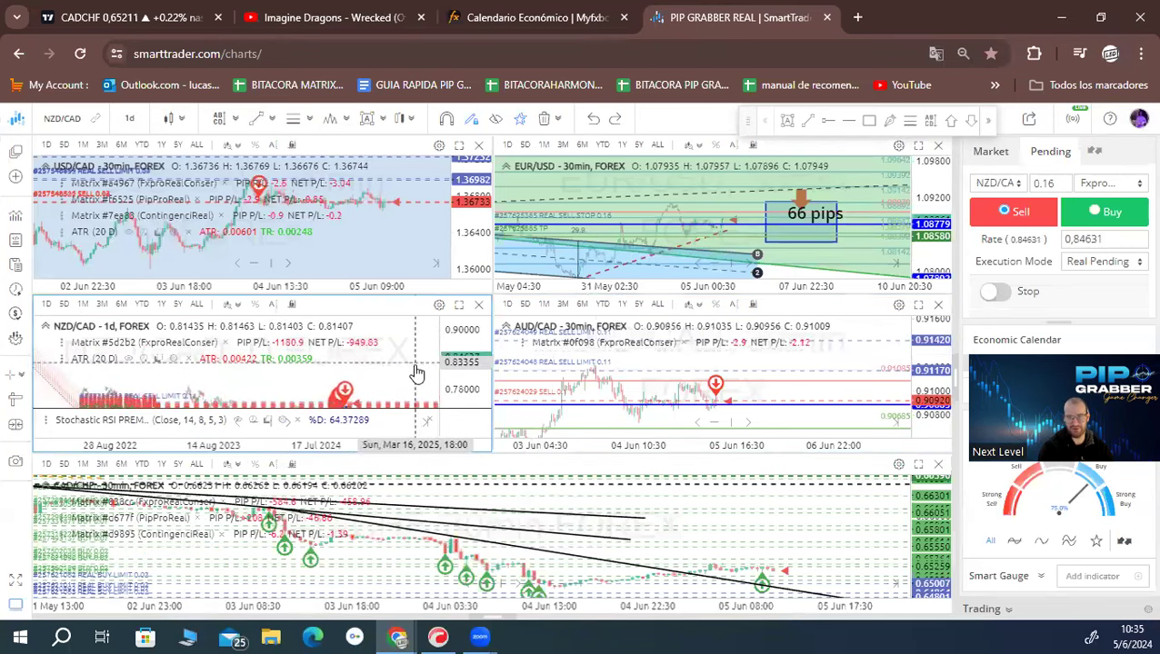
click(15, 150)
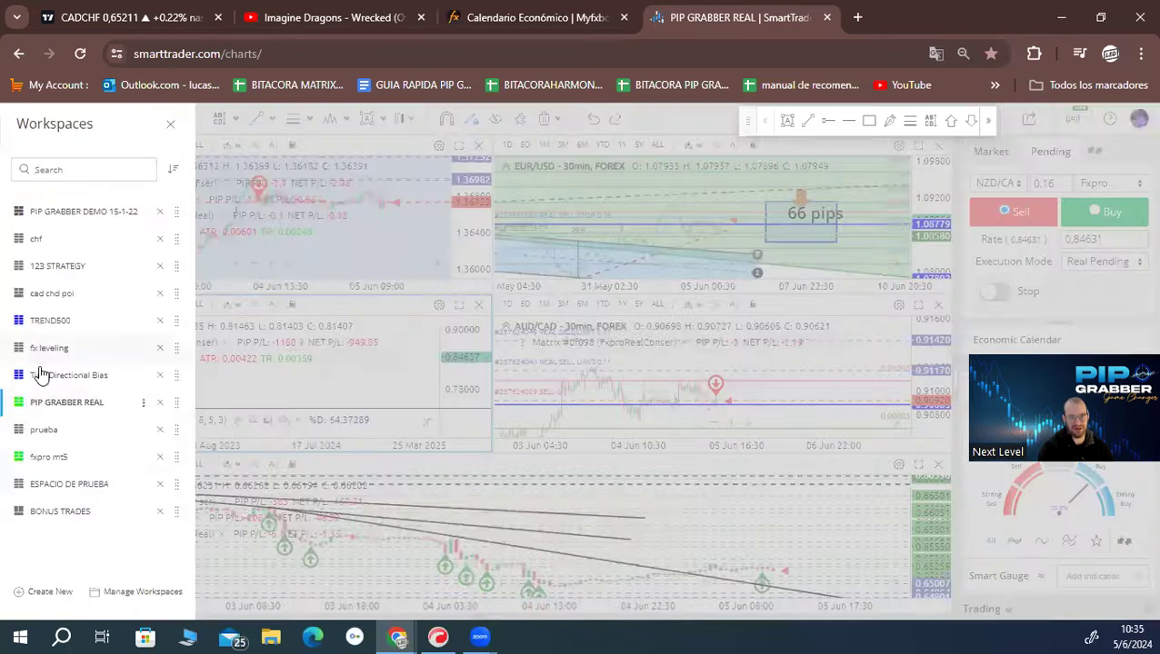
click(71, 486)
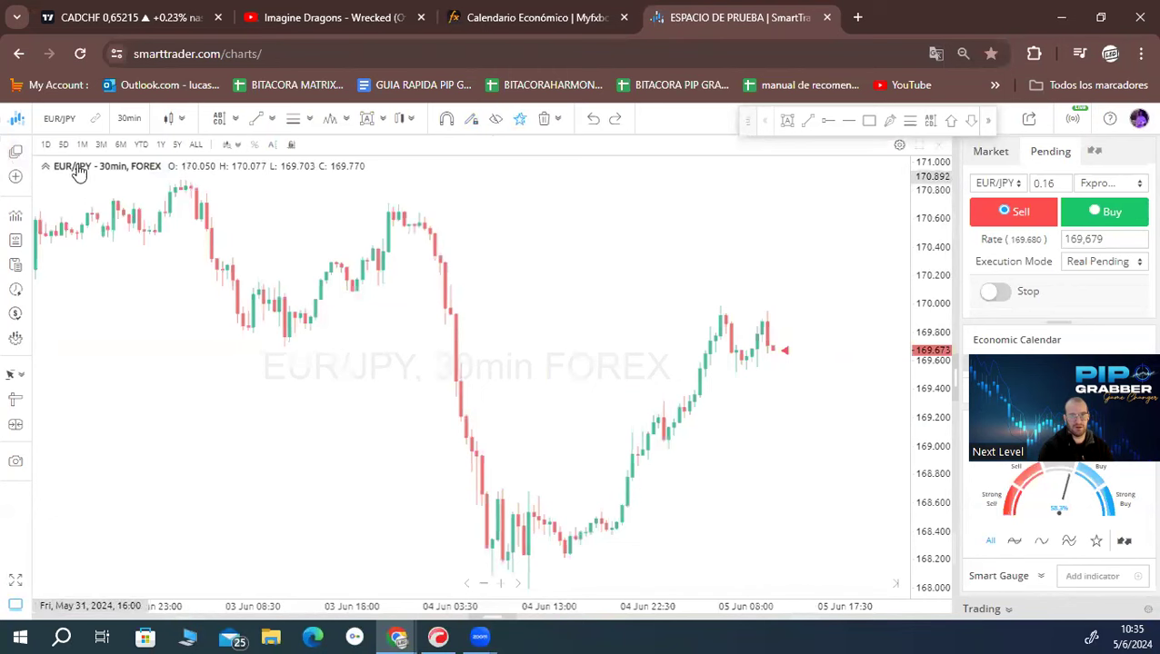
click(58, 119)
text(nzd)
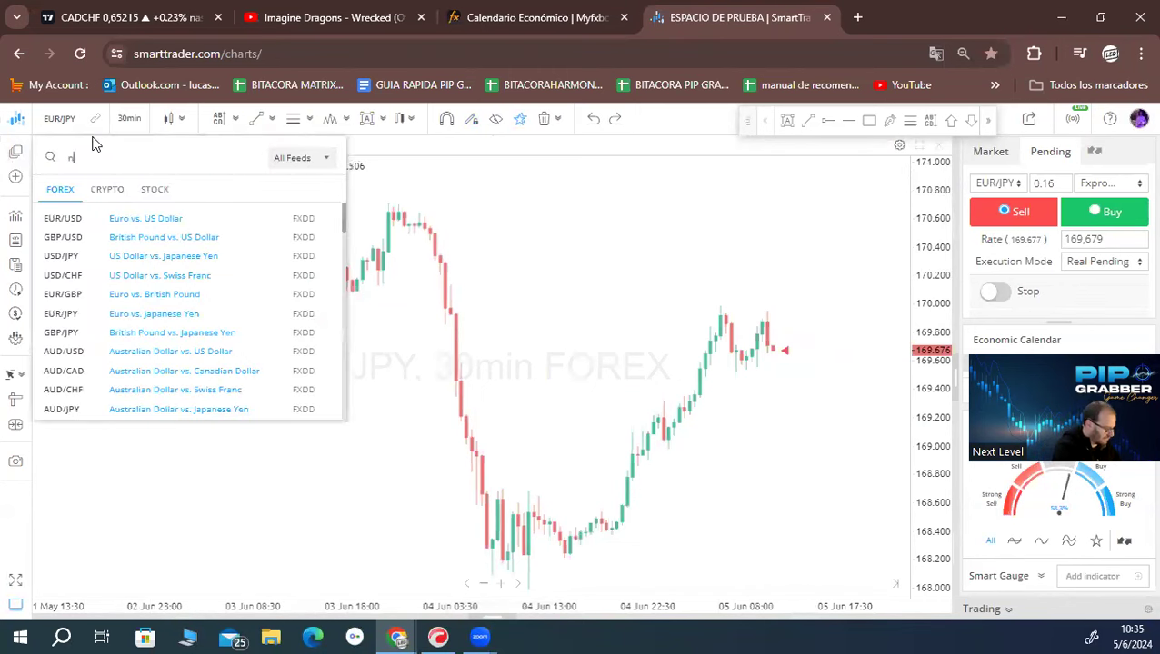
click(73, 211)
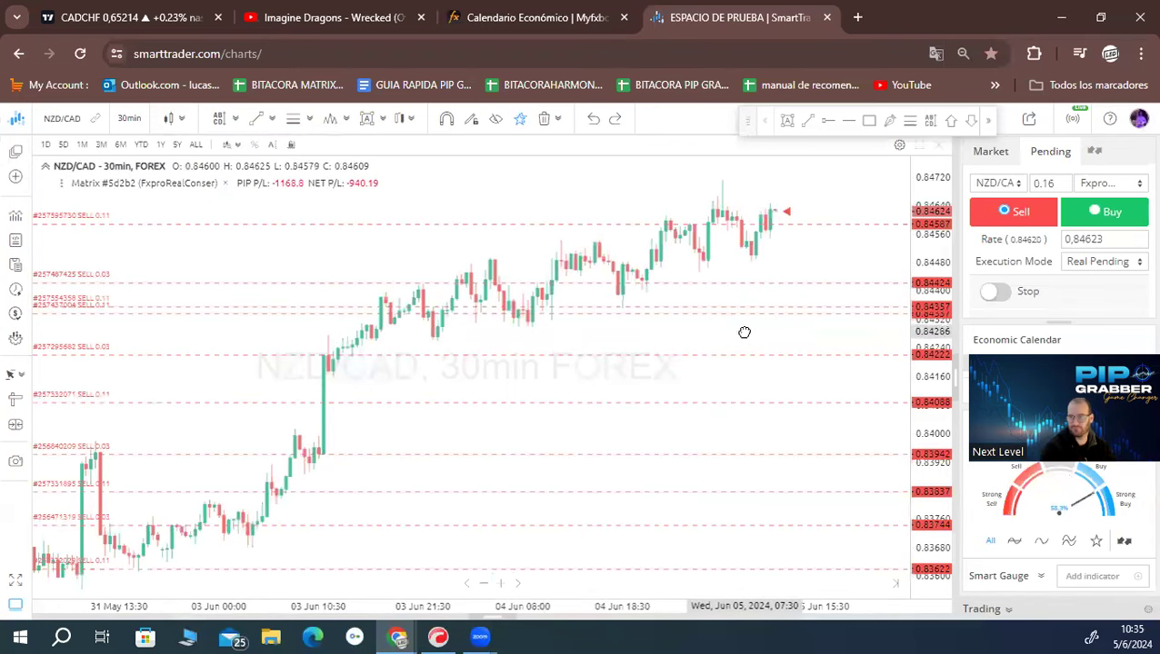
Step: Examine the matrix's open sell trades and pending sell limit orders around the current price on the NZD/CAD chart
scroll(719, 334, down, 3)
scroll(732, 328, down, 3)
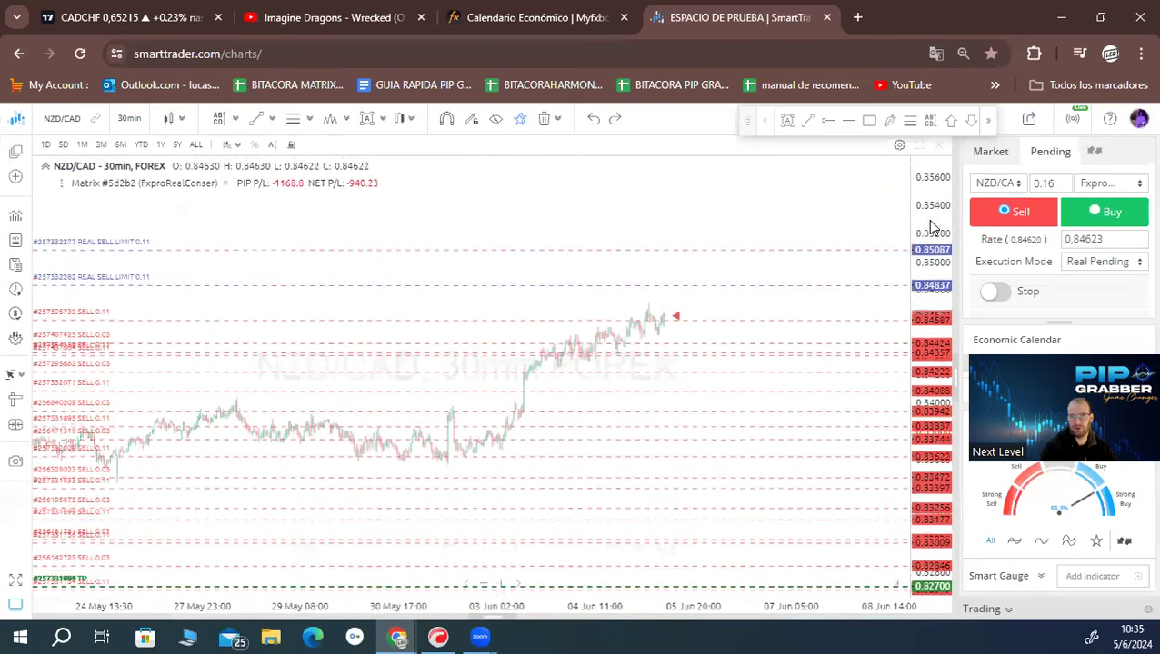
scroll(717, 244, up, 3)
drag(430, 311, 336, 292)
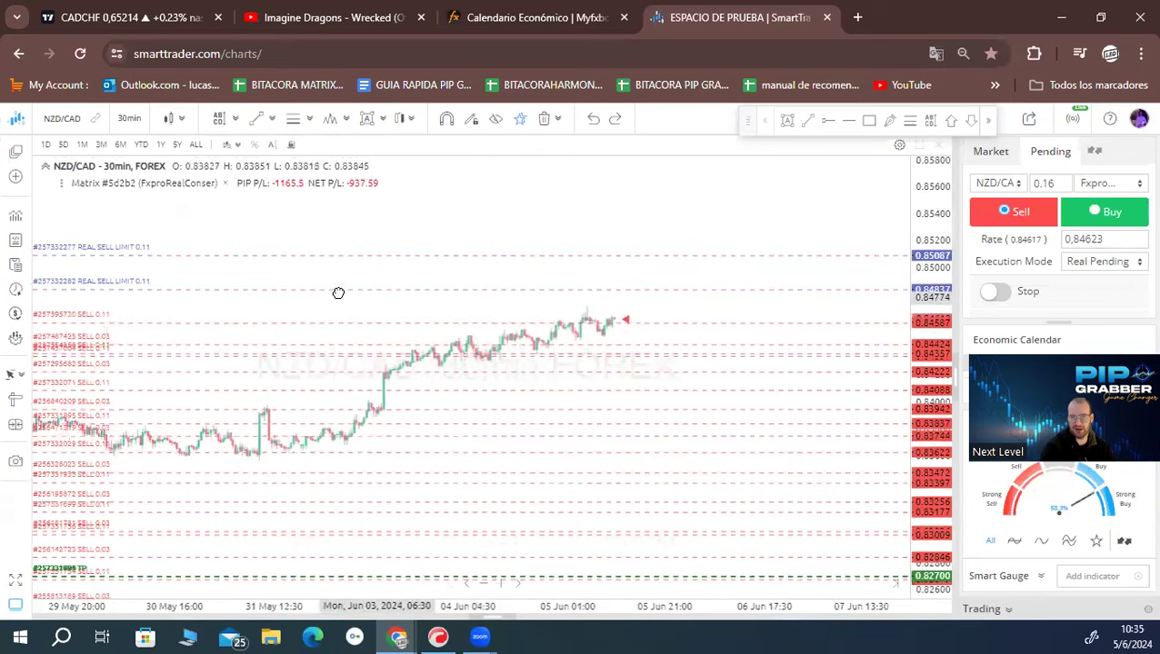
click(226, 182)
click(215, 227)
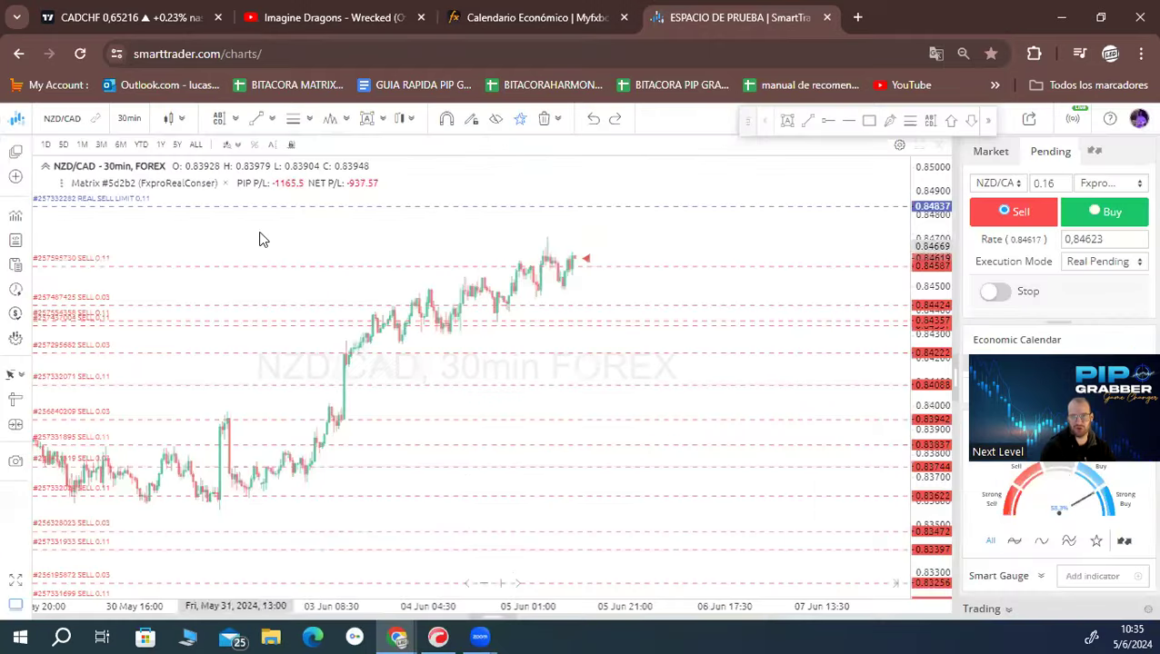
drag(330, 227, 344, 274)
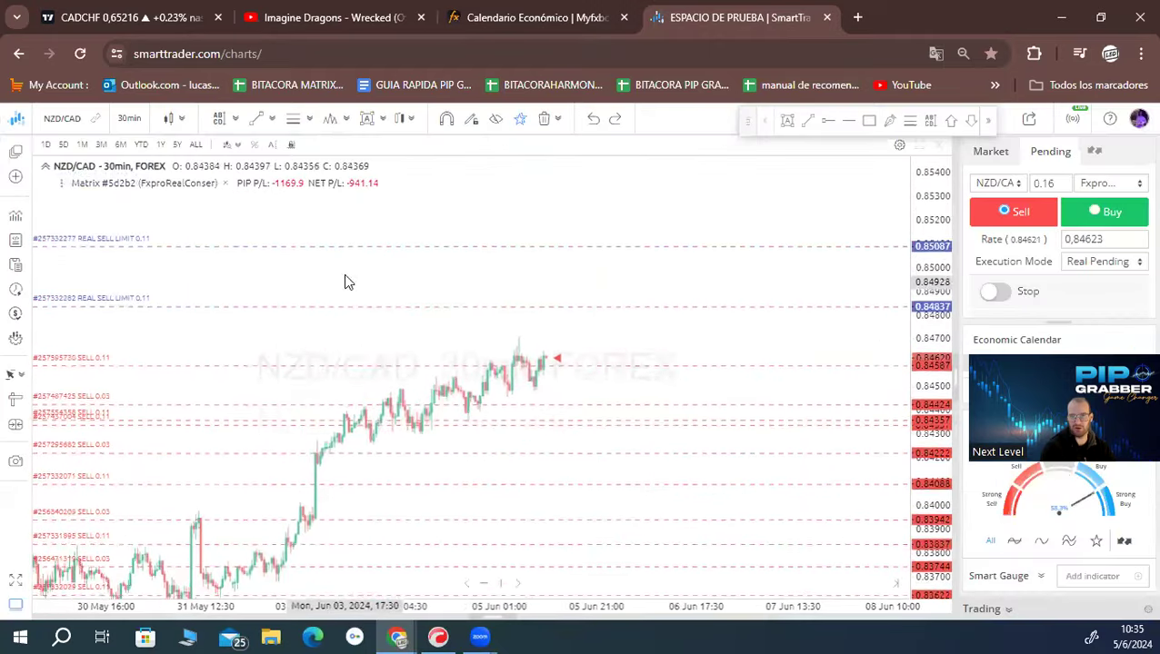
drag(432, 287, 442, 299)
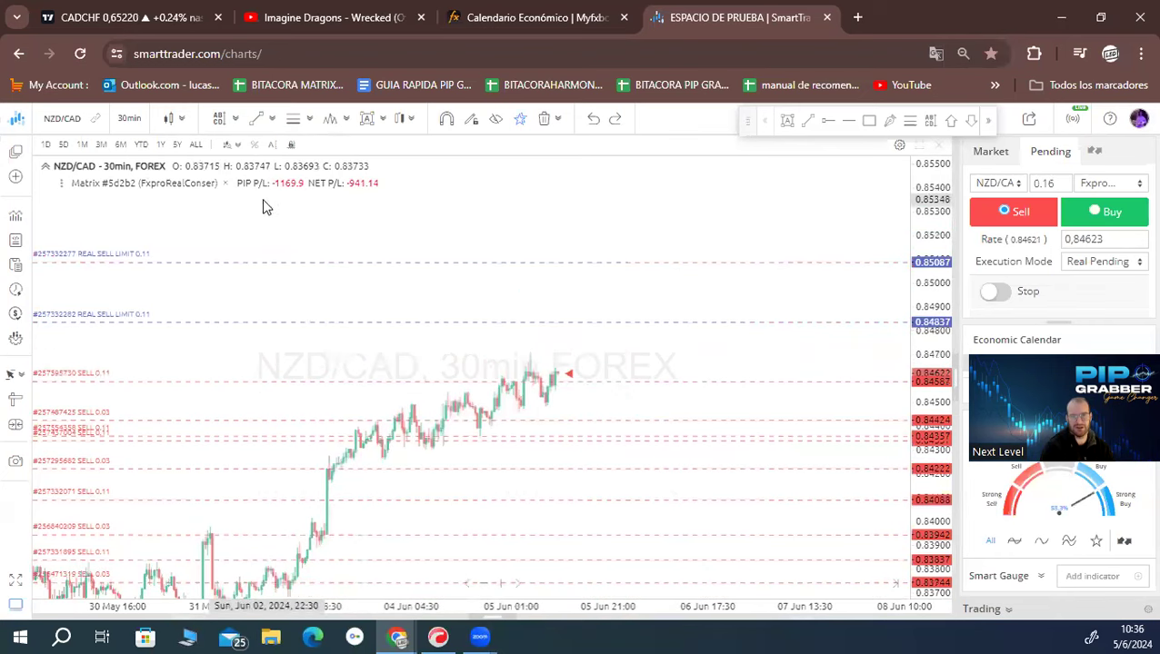
Step: Close the NZD/CAD matrix with the "Close Pending Orders only" option
click(225, 182)
click(466, 271)
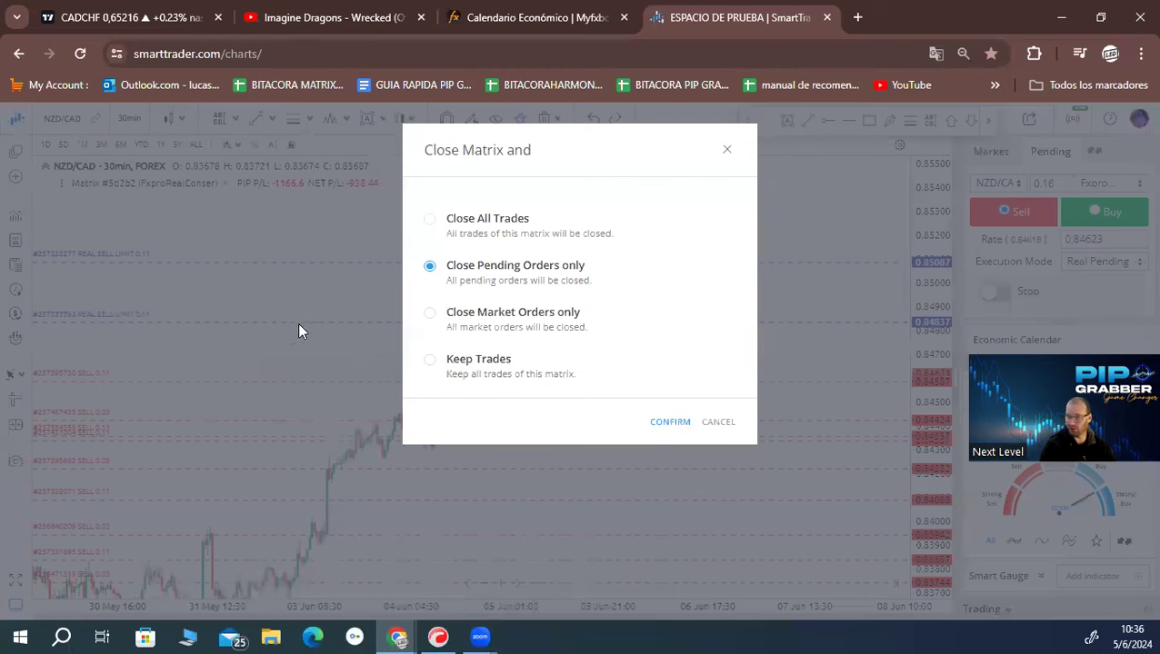
click(455, 368)
click(487, 277)
click(664, 422)
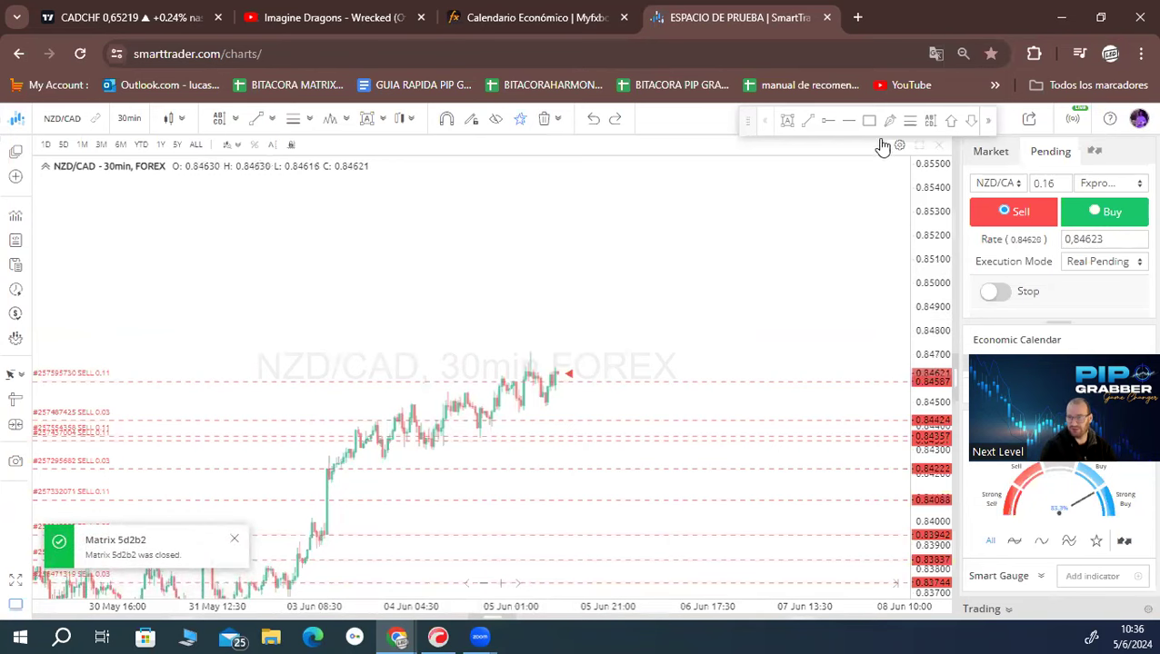
Step: Start a new matrix on the topmost open NZD/CAD sell trade and enable Restore Matrix by ID with matrix 5d2b2
right_click(592, 381)
click(768, 500)
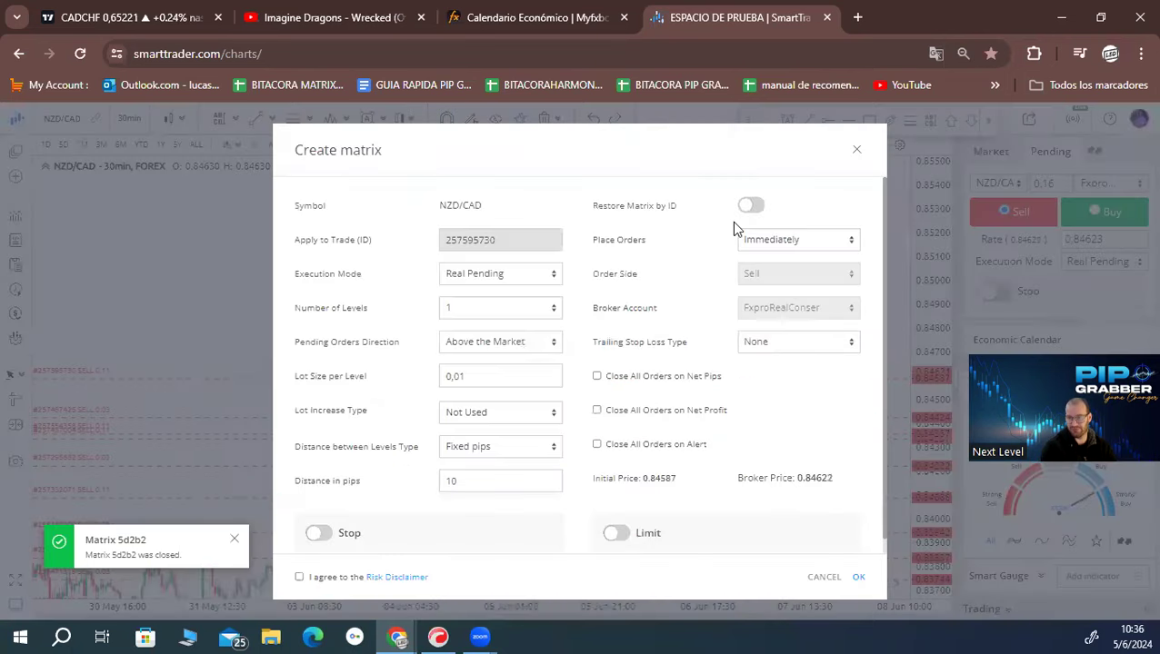
click(751, 208)
click(769, 239)
click(782, 270)
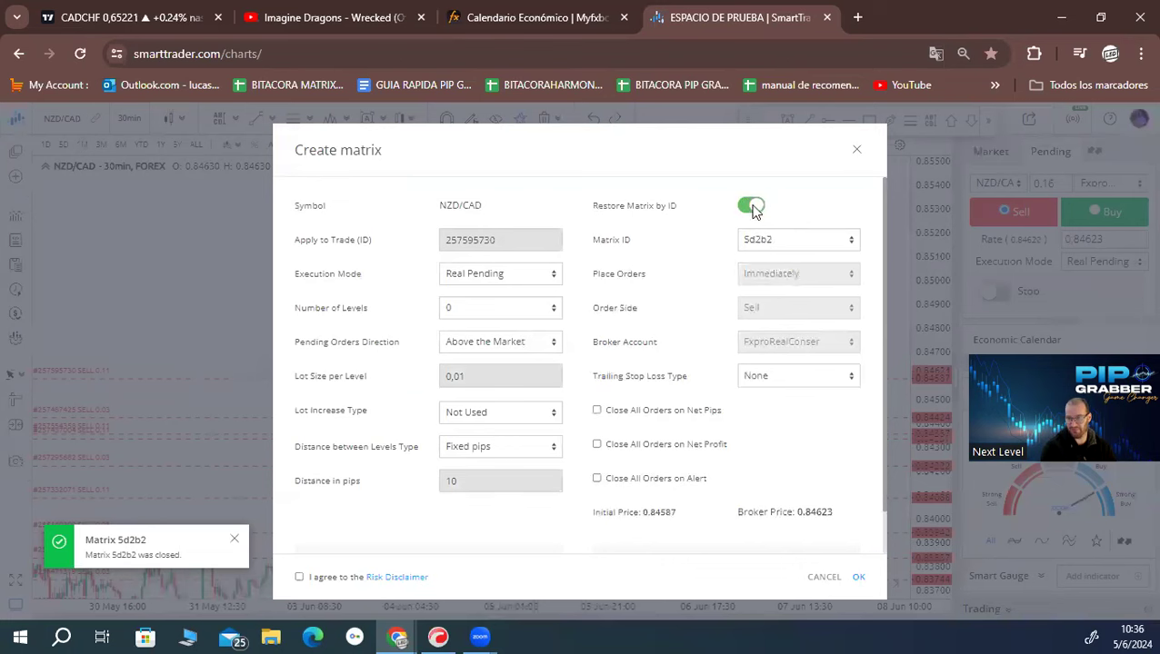
Step: Configure the matrix with 5 levels above the market, a lot size of 0.12 per level and a fixed distance of 25 pips
click(482, 313)
click(468, 396)
click(491, 340)
click(485, 361)
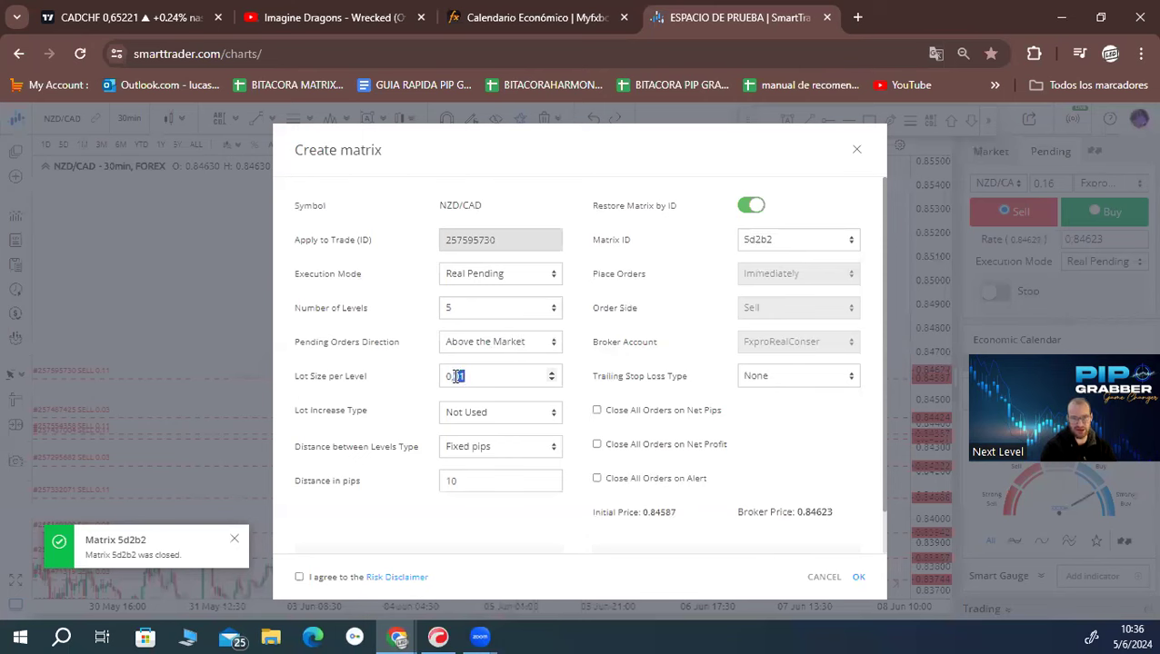
text(11)
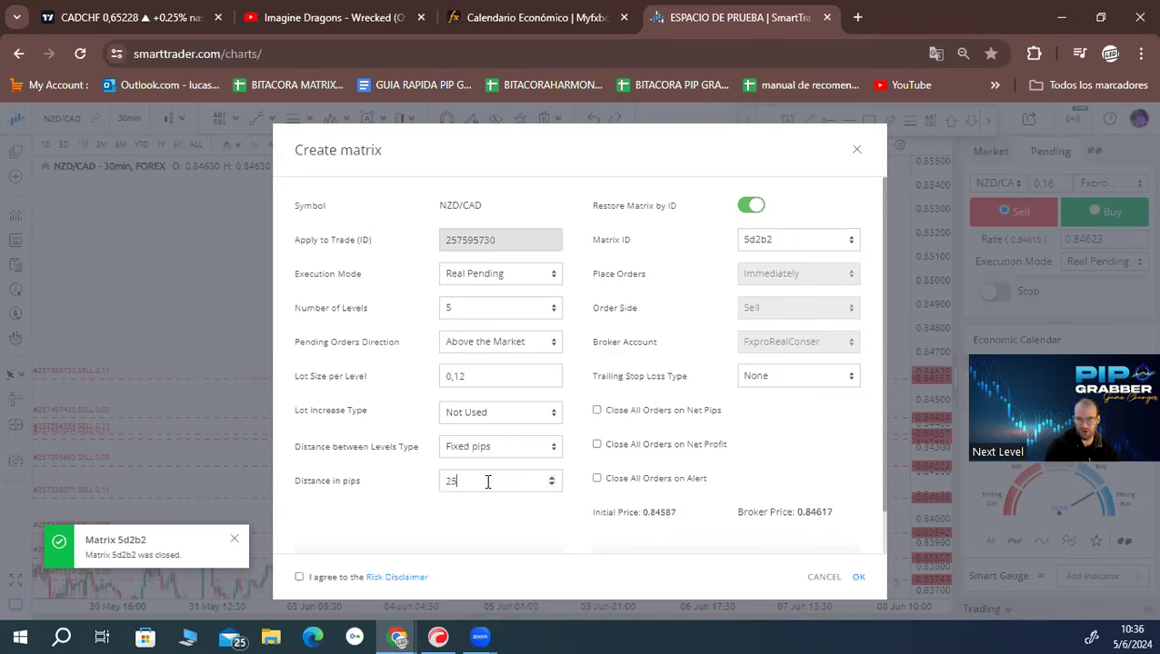
Step: Set the matrix to close all orders on 20 net pips, accept the Risk Disclaimer and confirm placing it
click(663, 412)
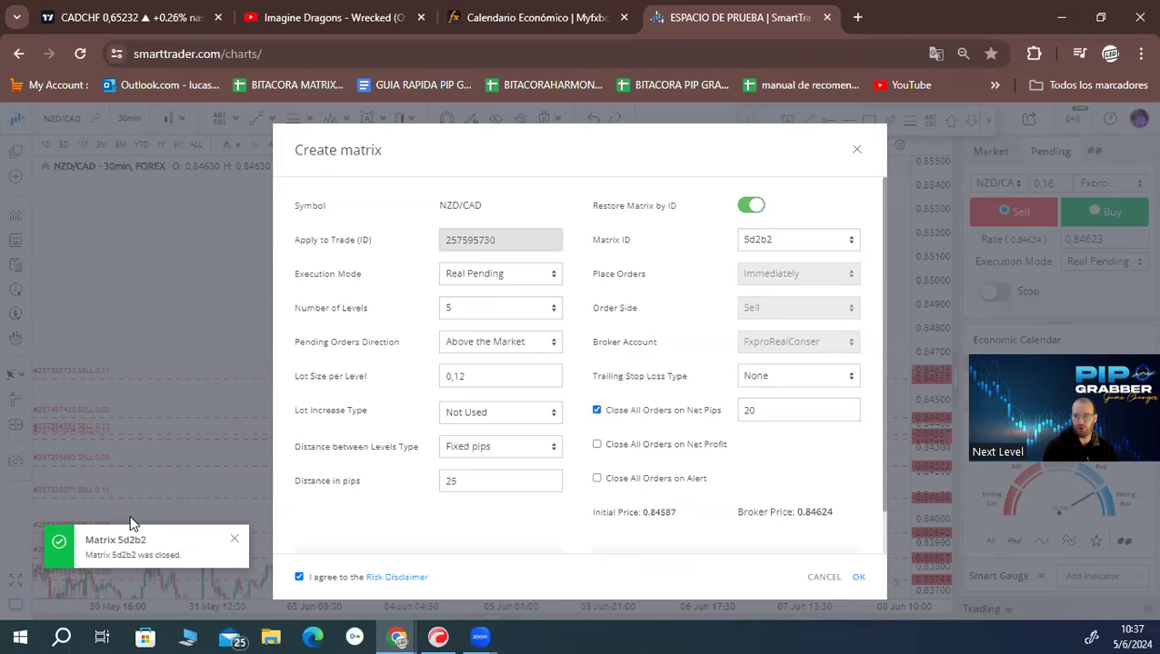
click(859, 579)
click(724, 387)
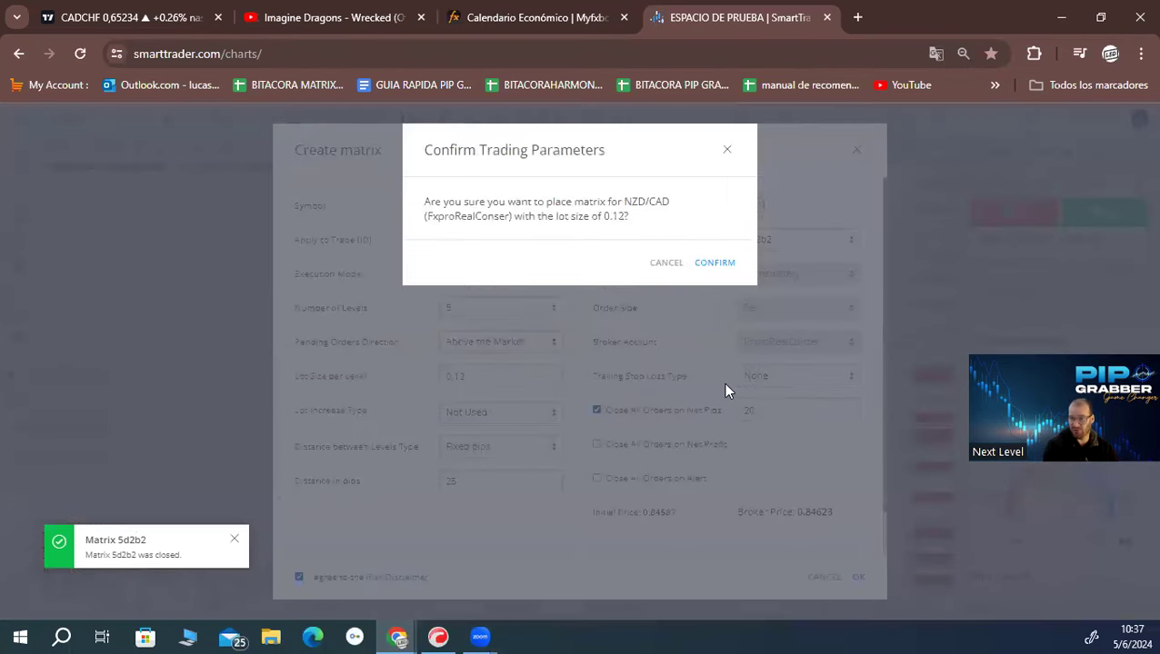
click(713, 268)
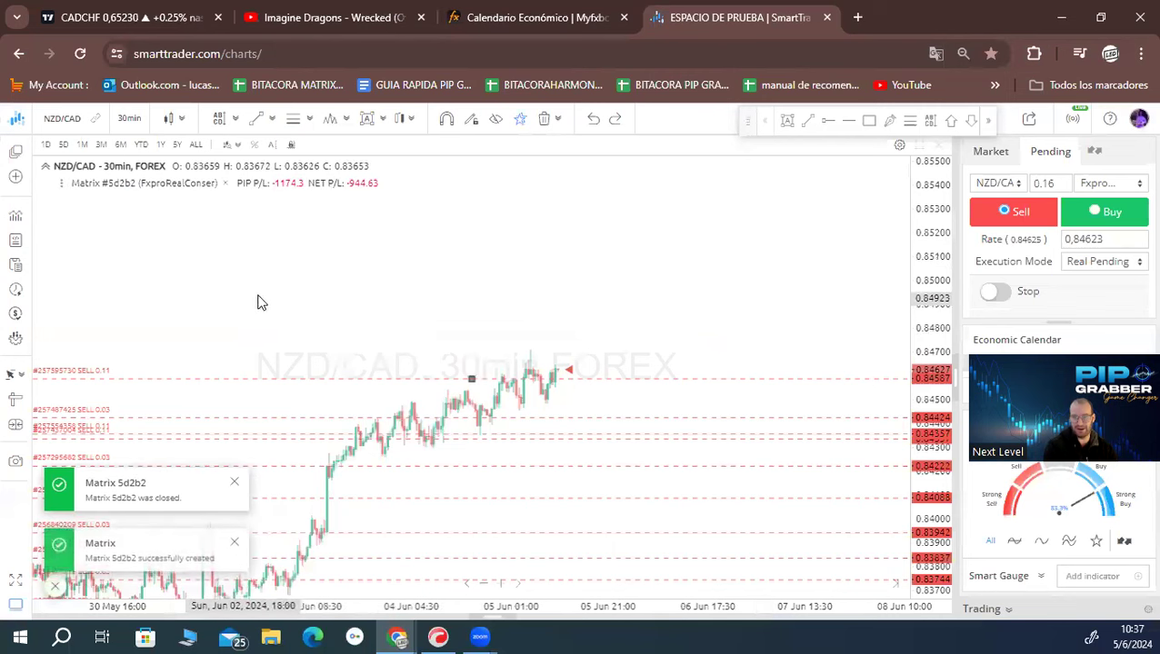
Step: Add the text label "Manual de Cobertura" below the most recent candles on the NZD/CAD chart
drag(321, 300, 336, 266)
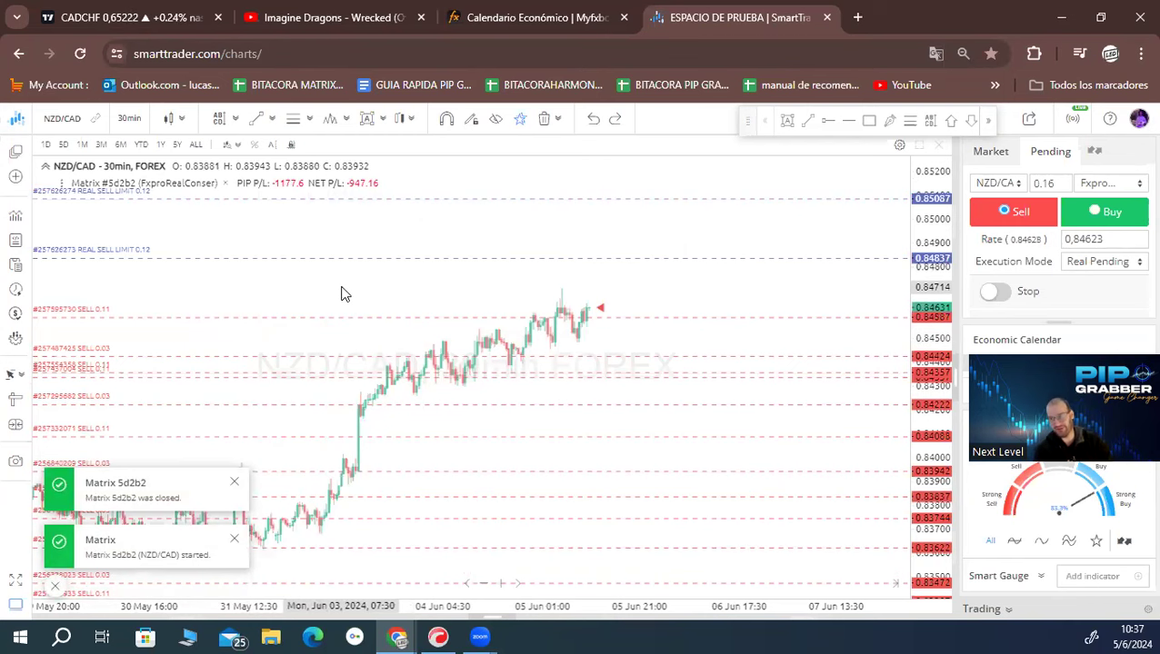
drag(155, 425, 244, 232)
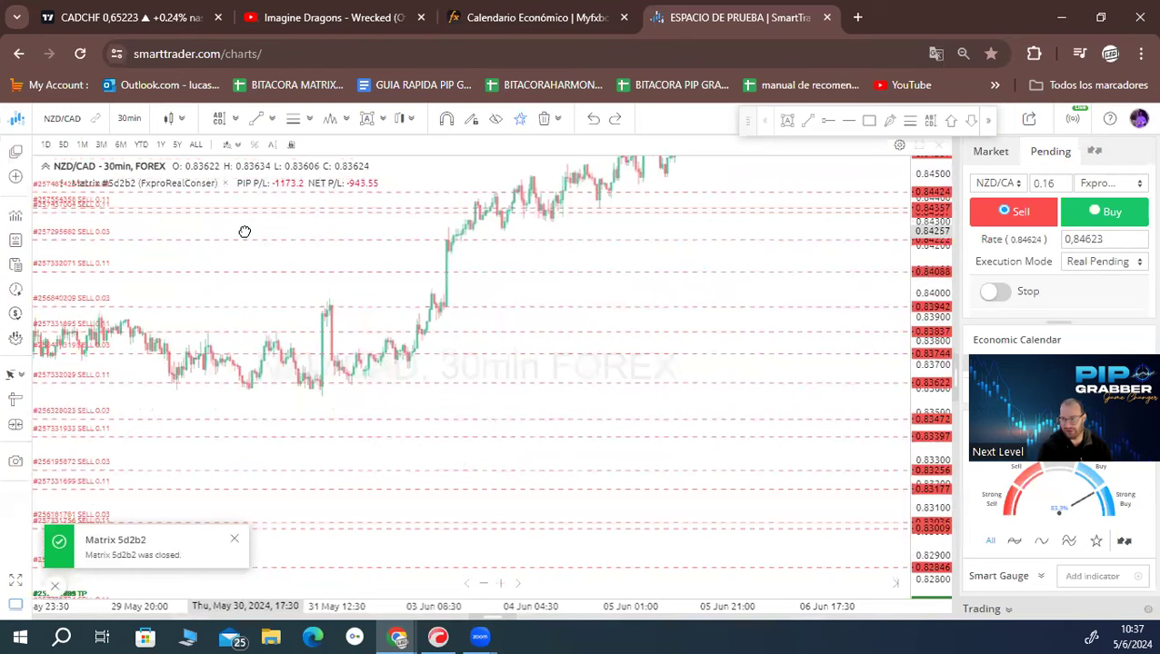
drag(207, 285, 163, 474)
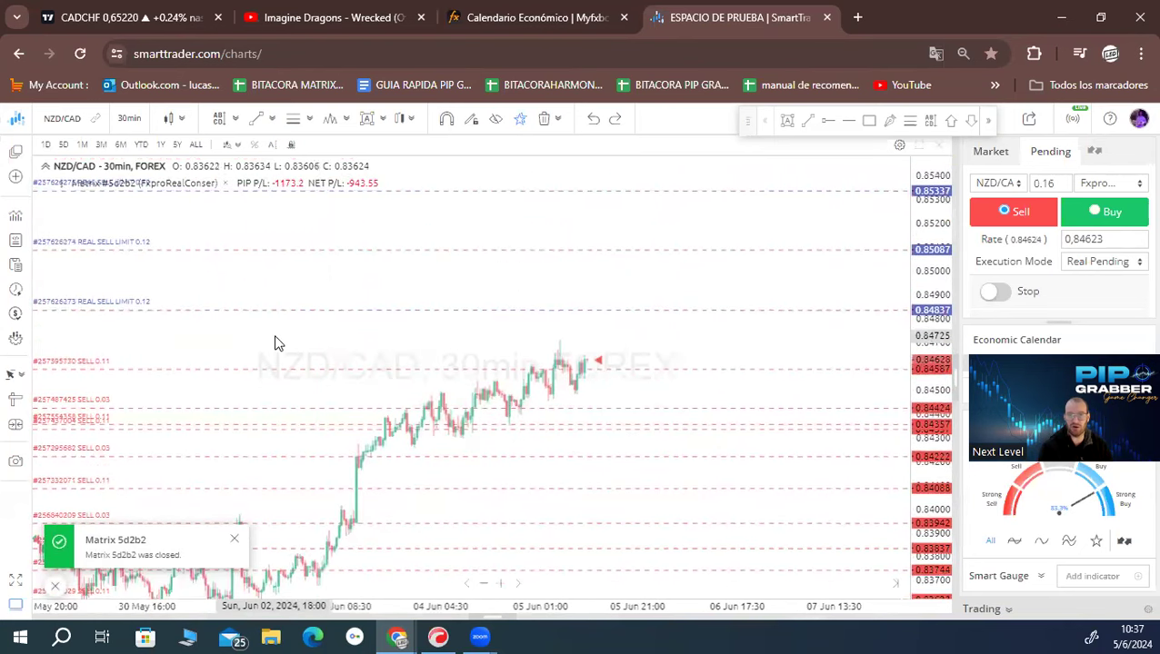
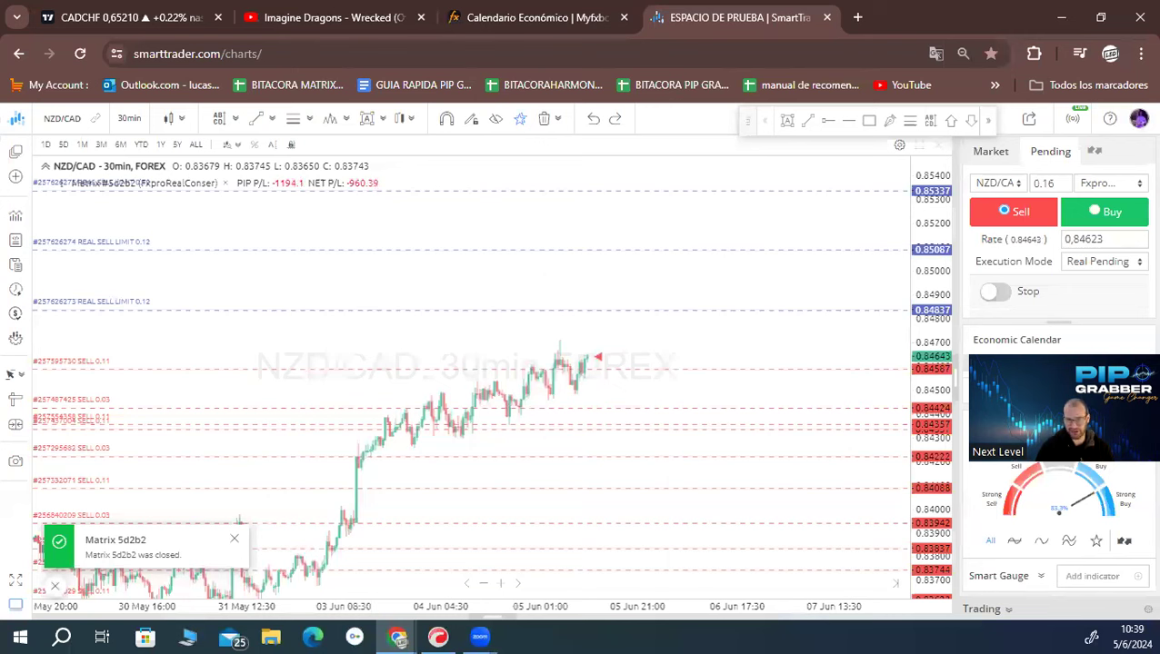
click(785, 121)
click(537, 426)
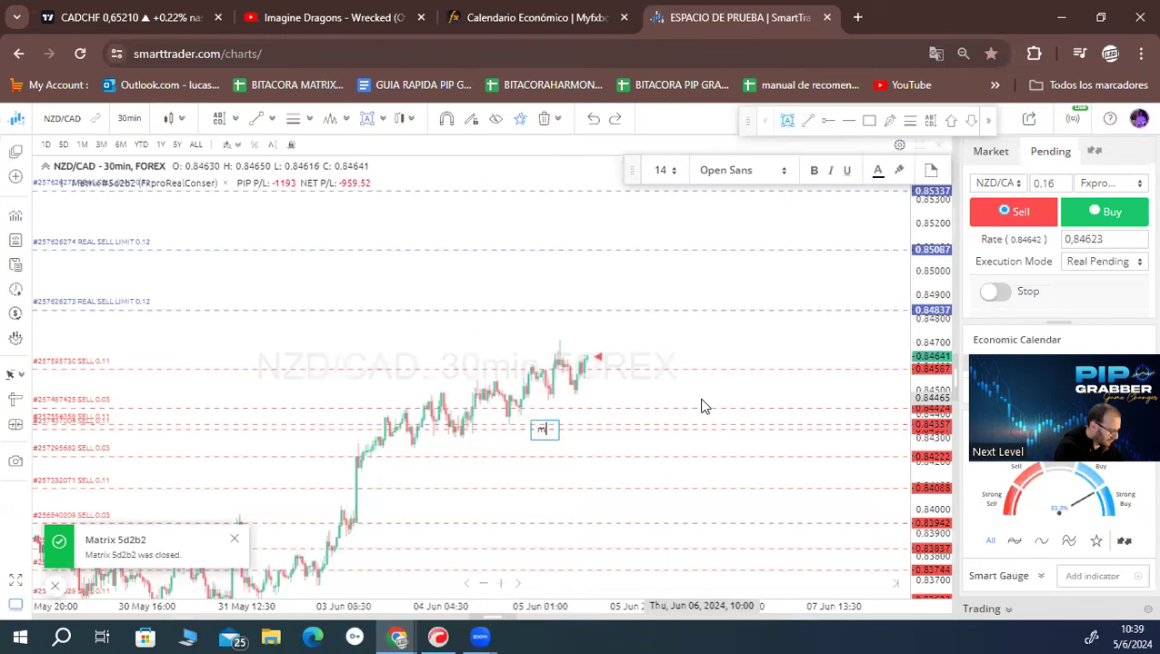
text(Marual de Cobertur)
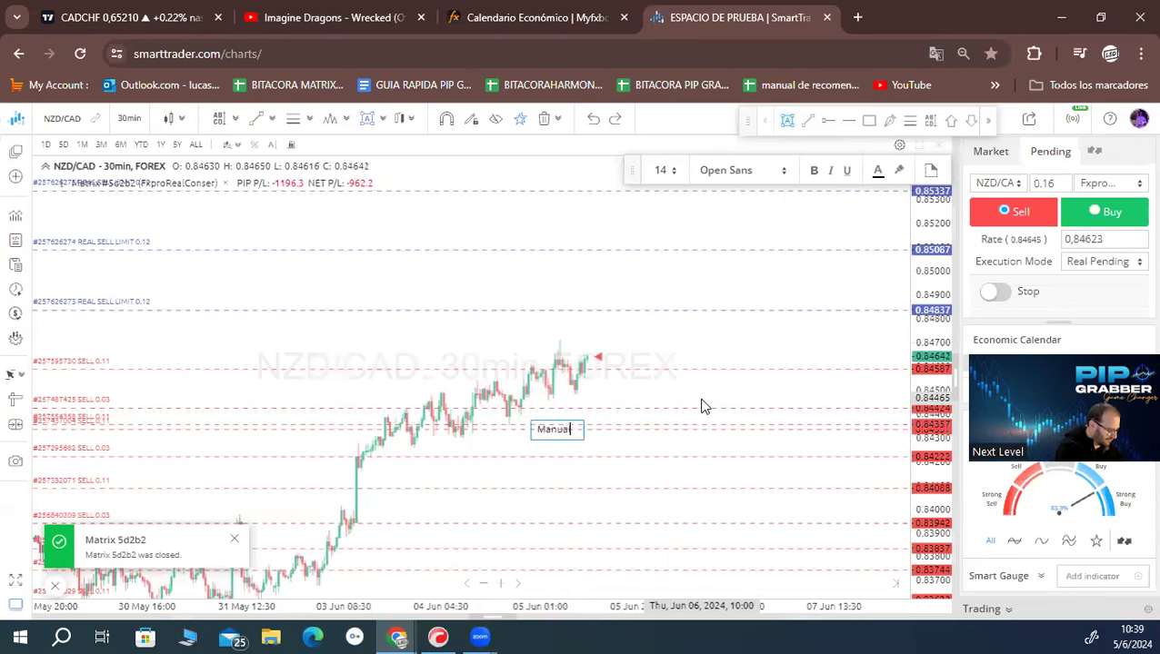
text(a)
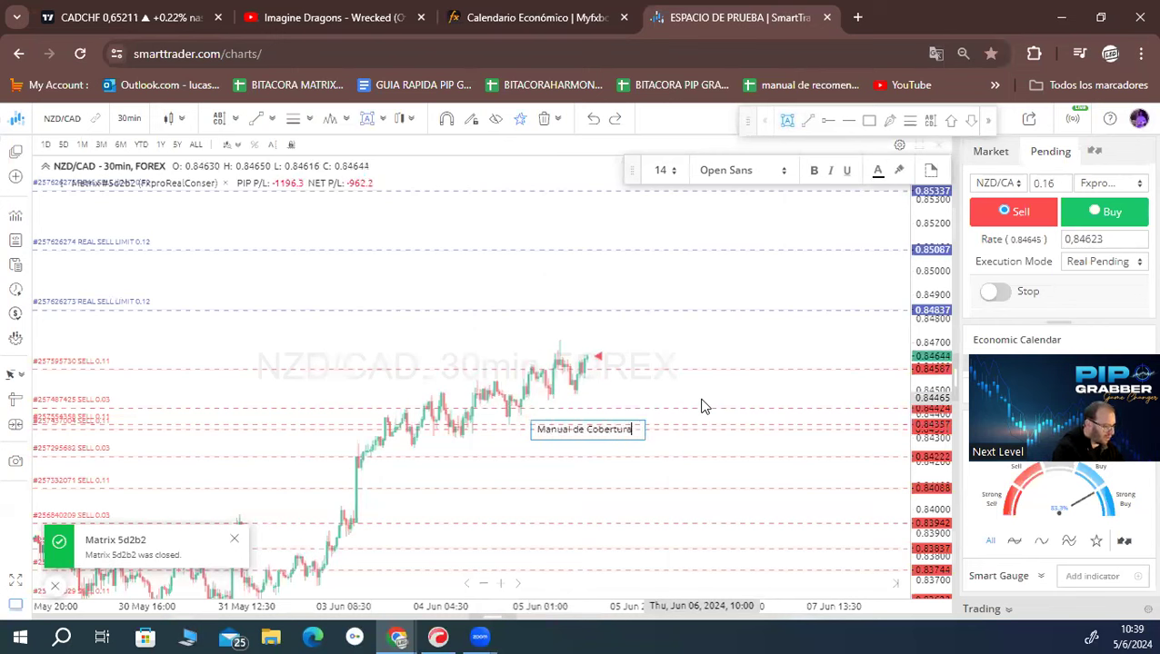
Step: Reset the drawing tool and move the "Manual de Cobertura" label beside the 3 June price rise, keeping its height
click(641, 384)
right_click(612, 205)
click(645, 239)
drag(582, 429, 304, 428)
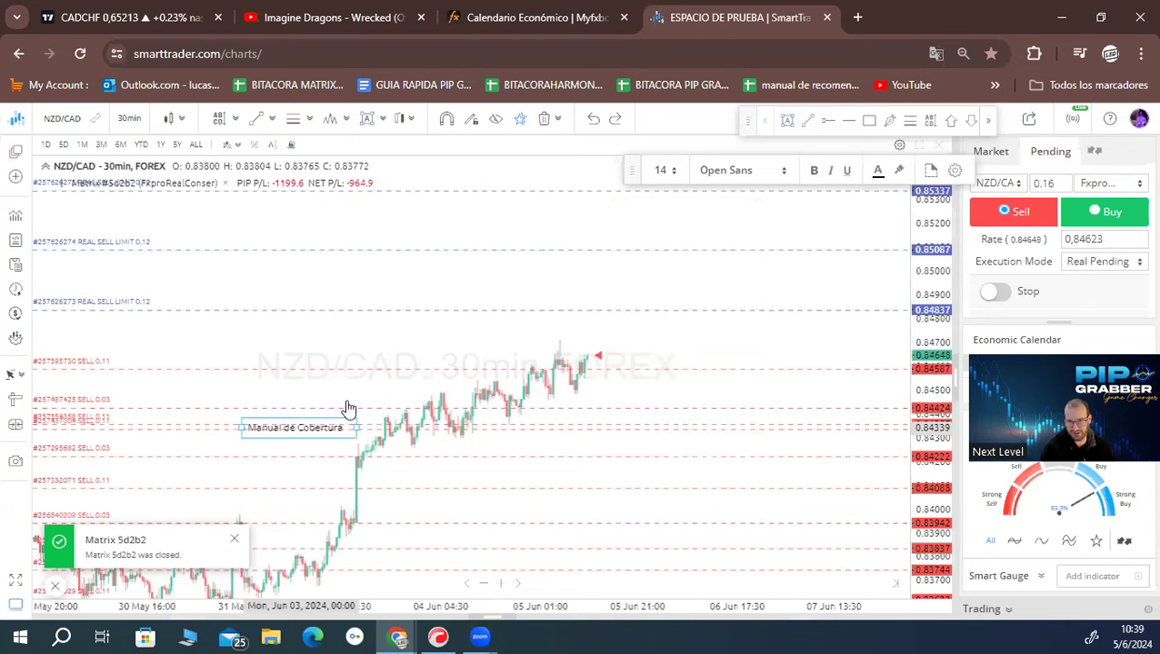
click(388, 393)
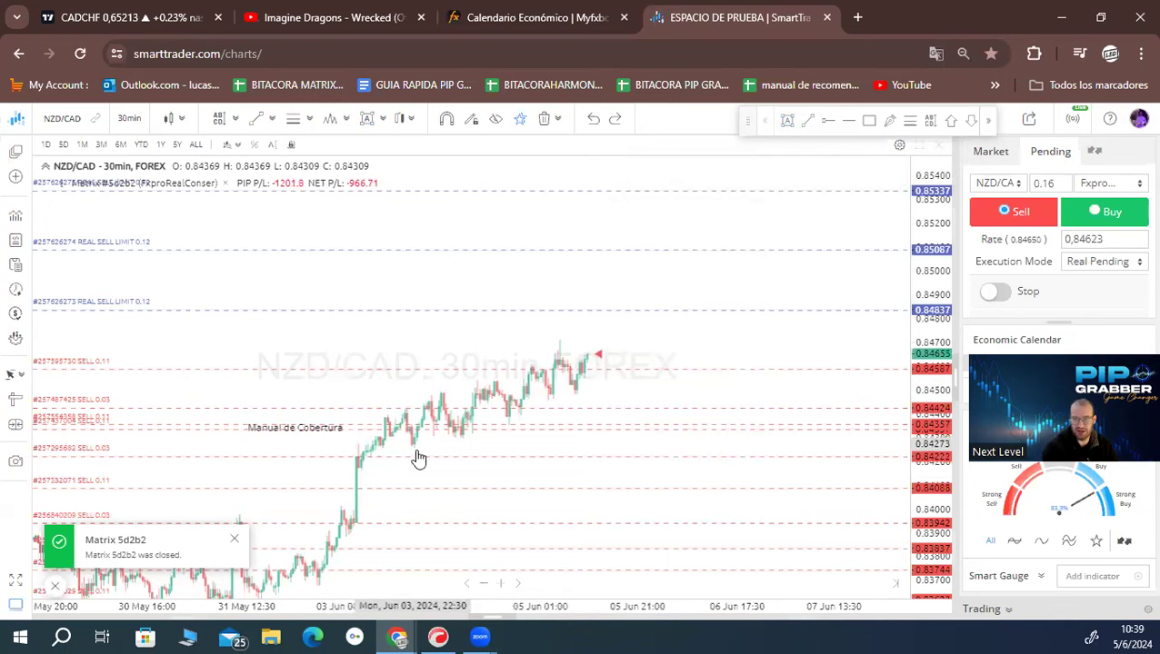
Step: Draw a Kings Crown pattern over the 3 to 4 June swings, marking left, center and right tips and ending at about 0.8415
drag(442, 350, 508, 391)
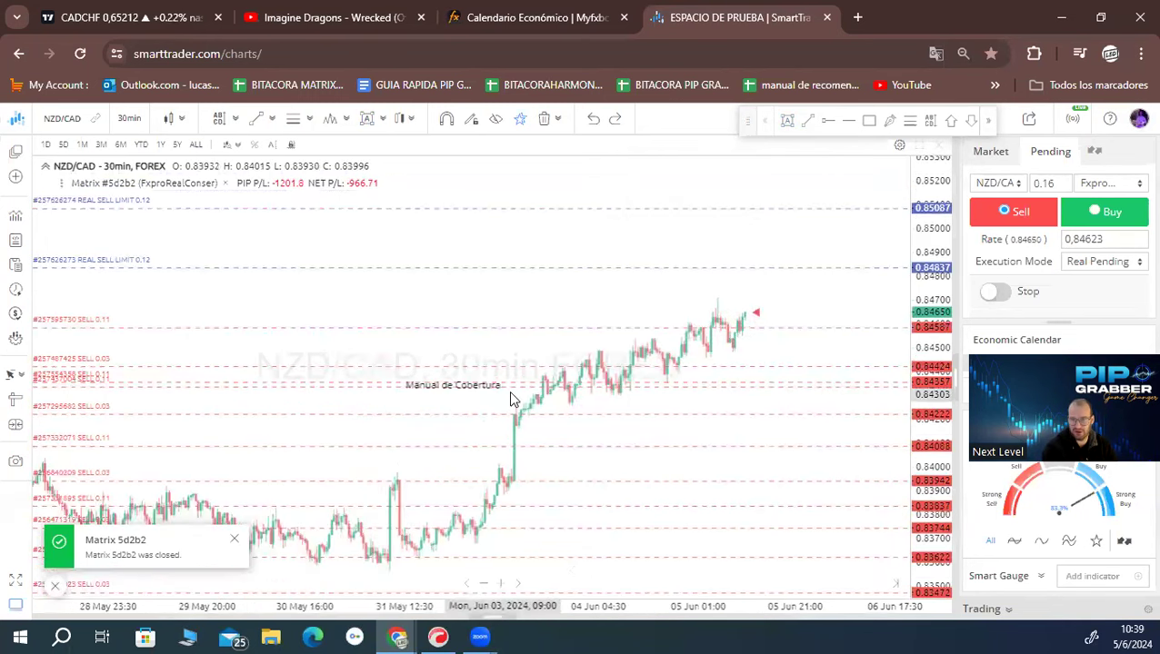
scroll(456, 427, up, 3)
drag(397, 419, 774, 403)
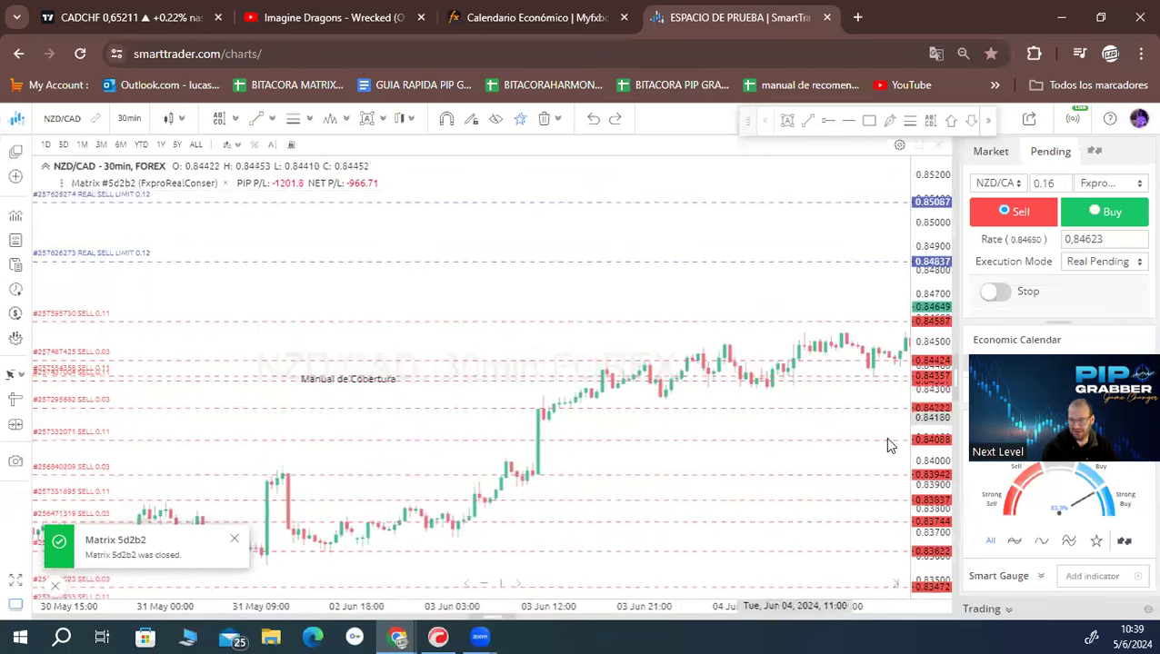
drag(937, 419, 909, 243)
drag(617, 293, 487, 282)
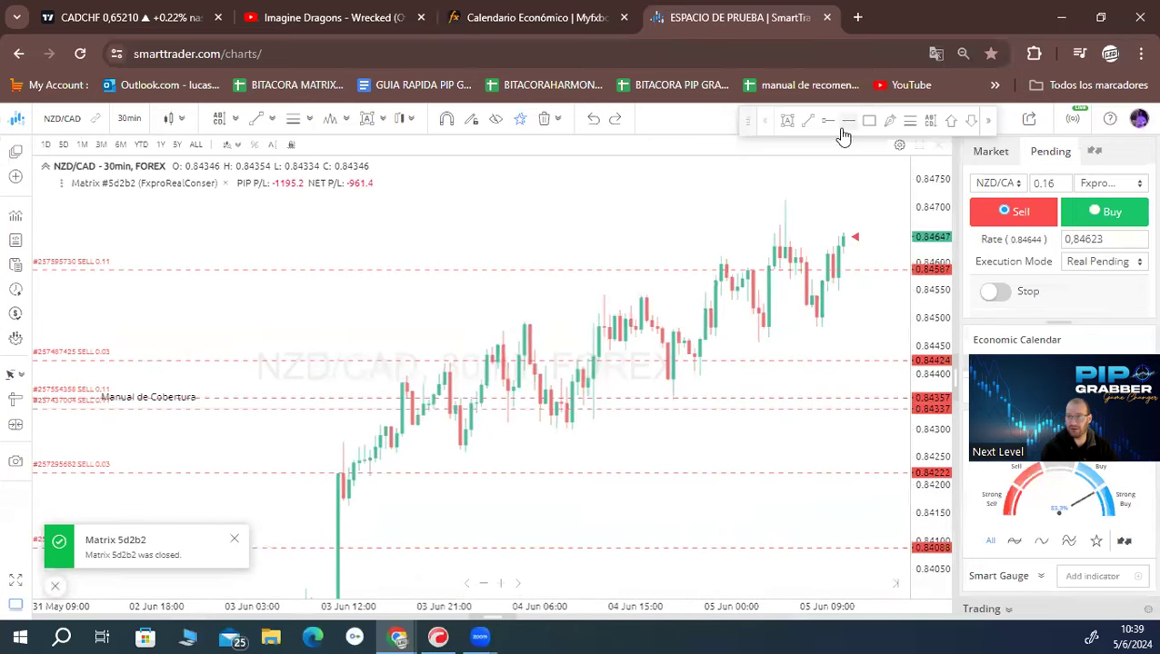
click(890, 122)
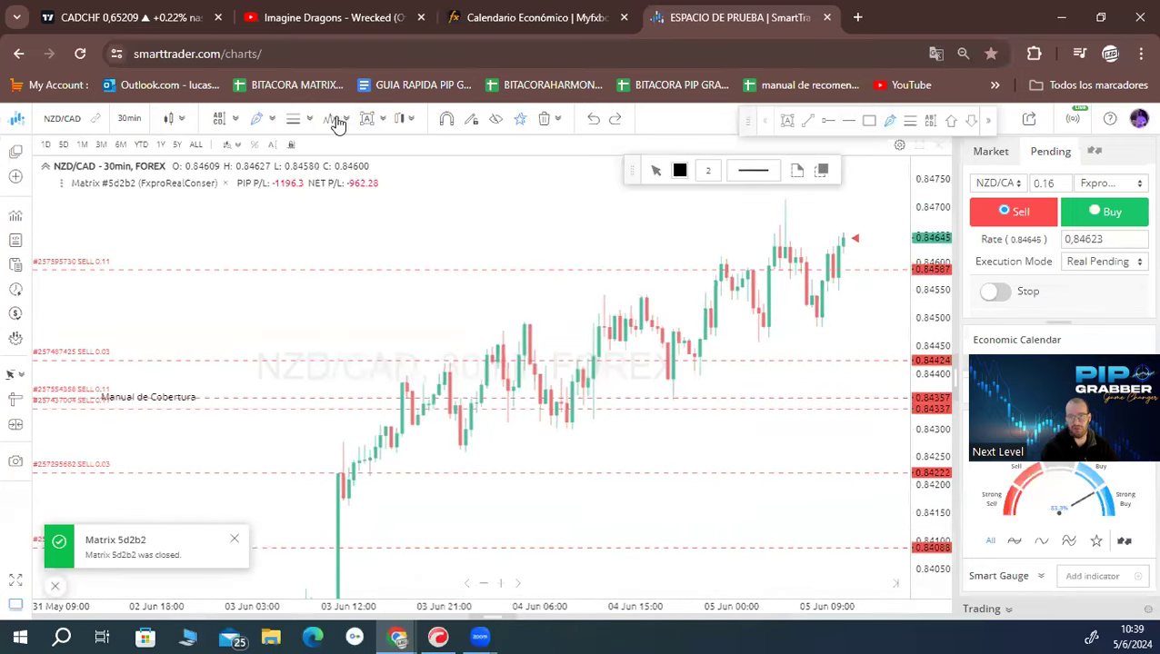
click(349, 502)
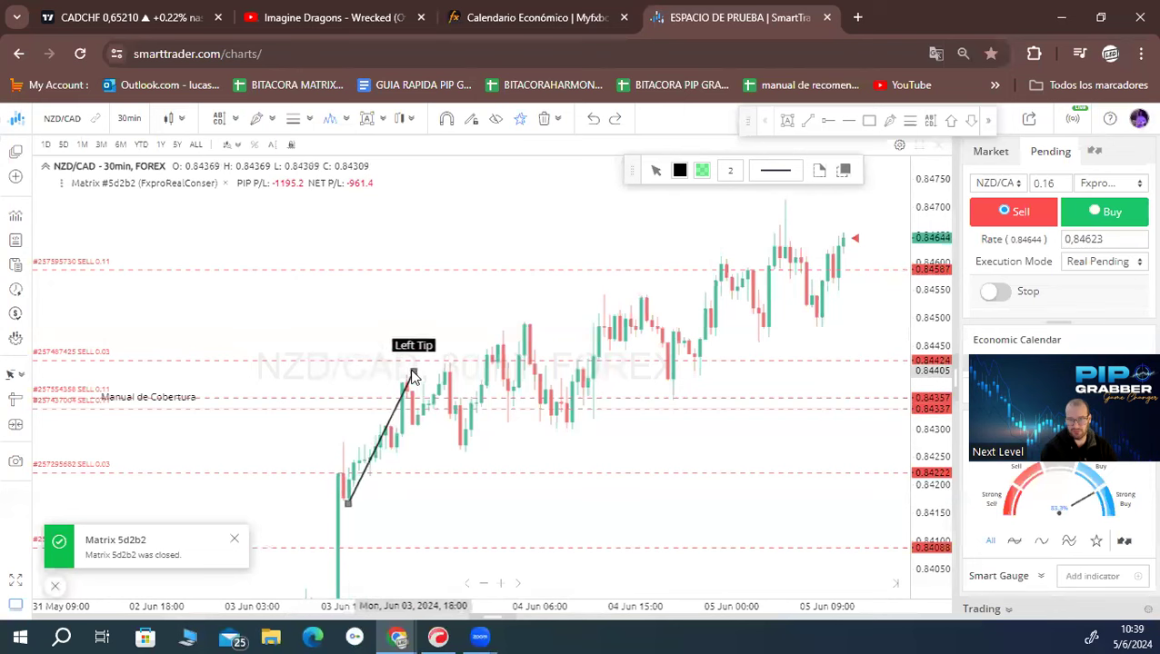
click(399, 374)
click(417, 427)
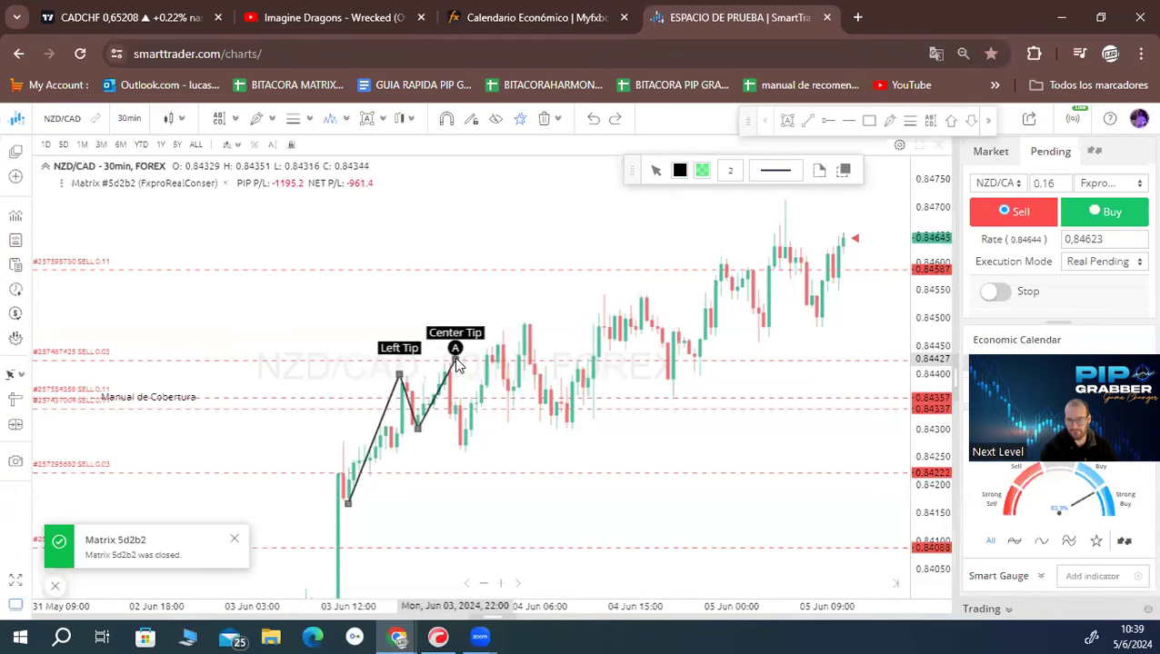
click(448, 361)
click(465, 442)
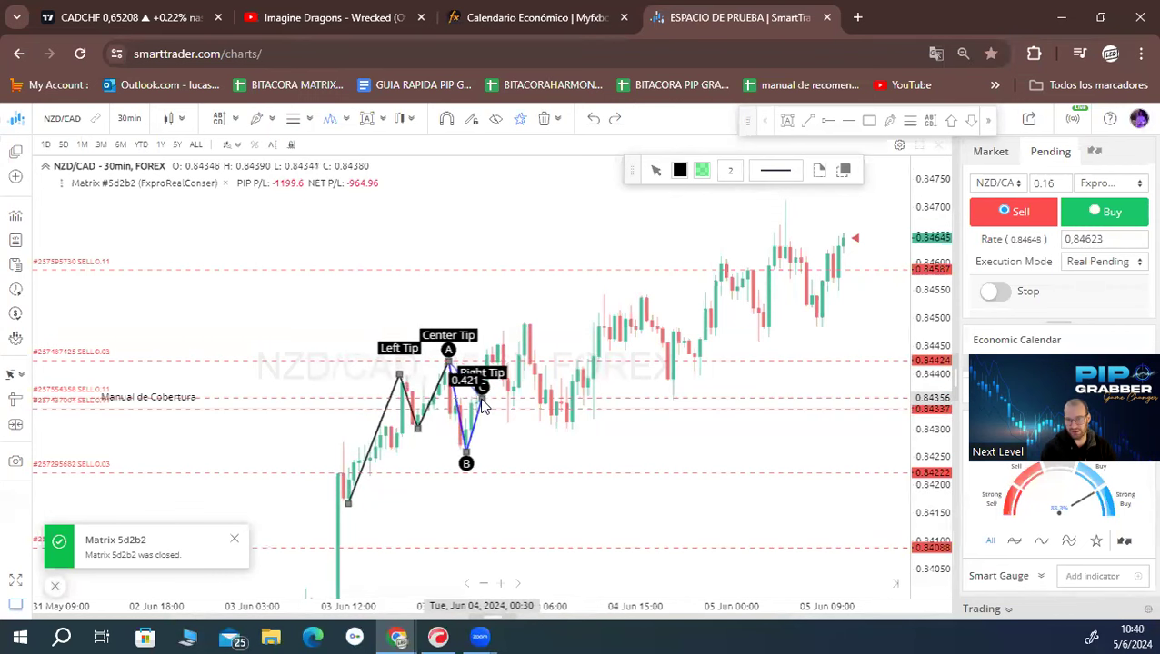
click(481, 399)
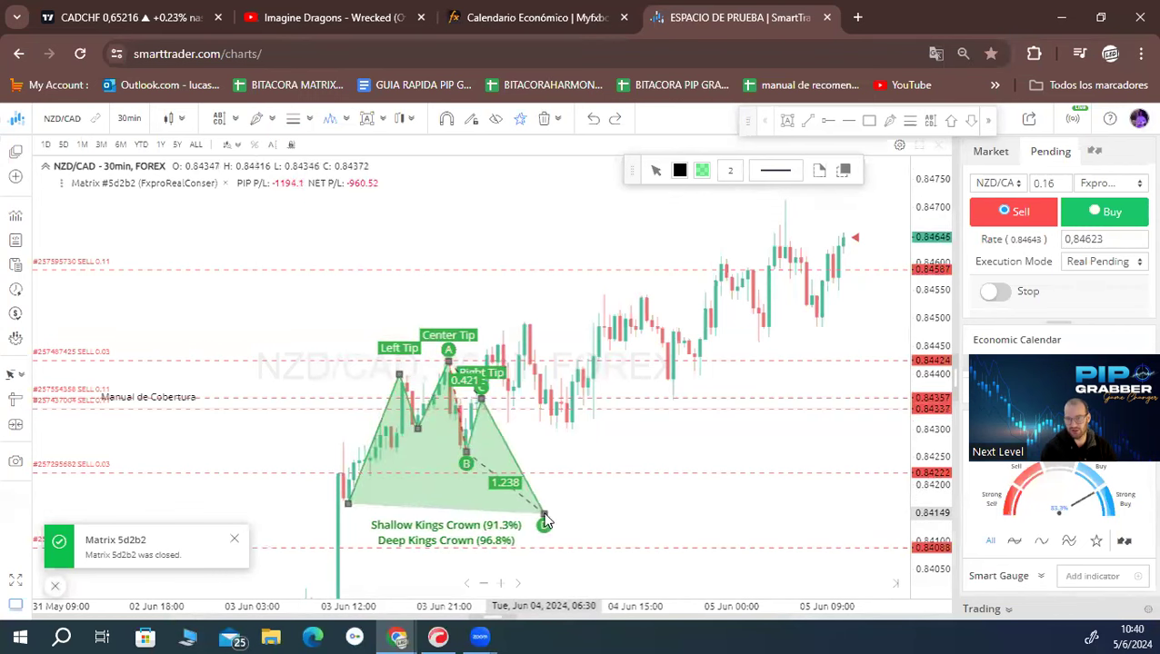
click(543, 520)
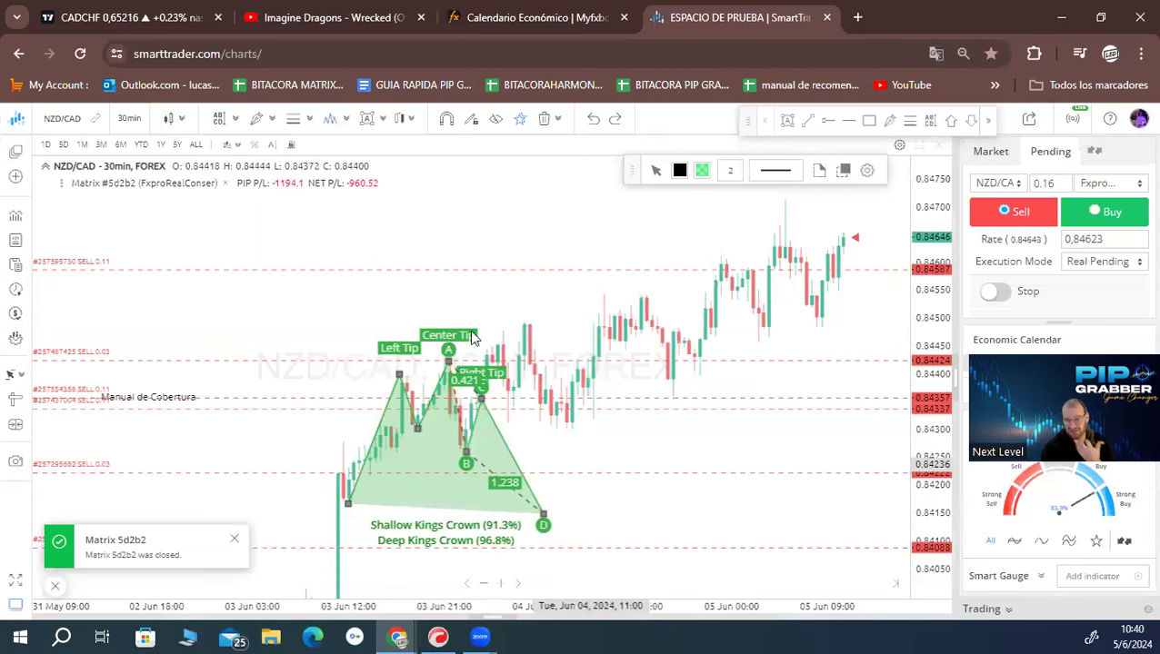
Step: Reset the drawing tool and delete the Kings Crown pattern from the chart
right_click(609, 446)
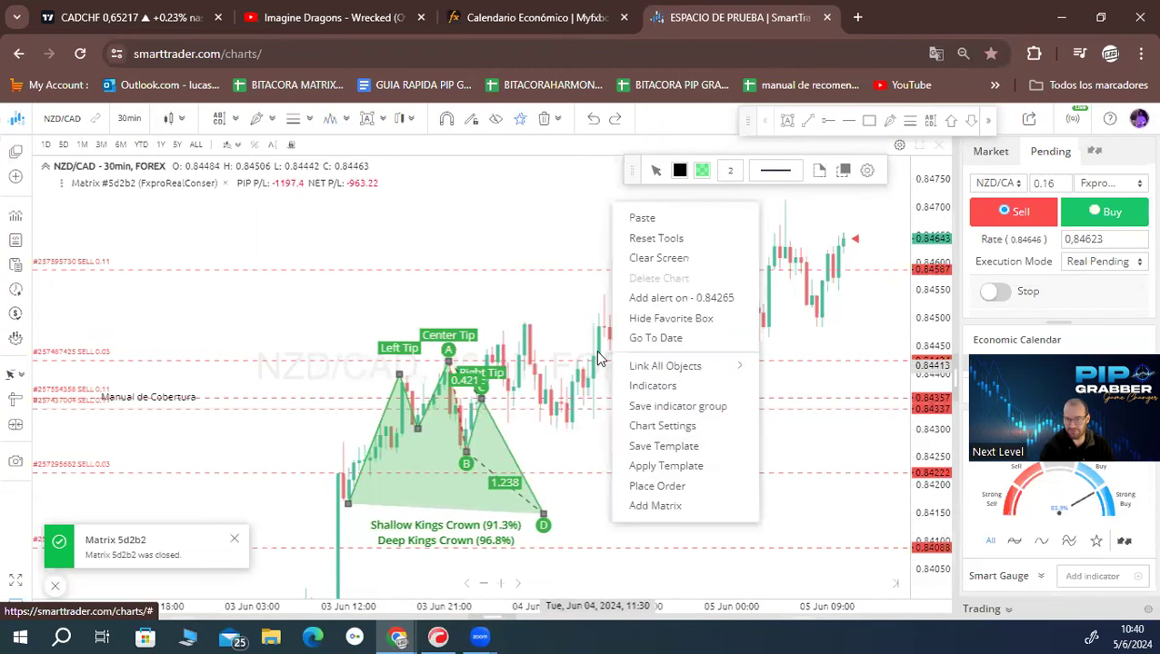
click(677, 238)
click(515, 458)
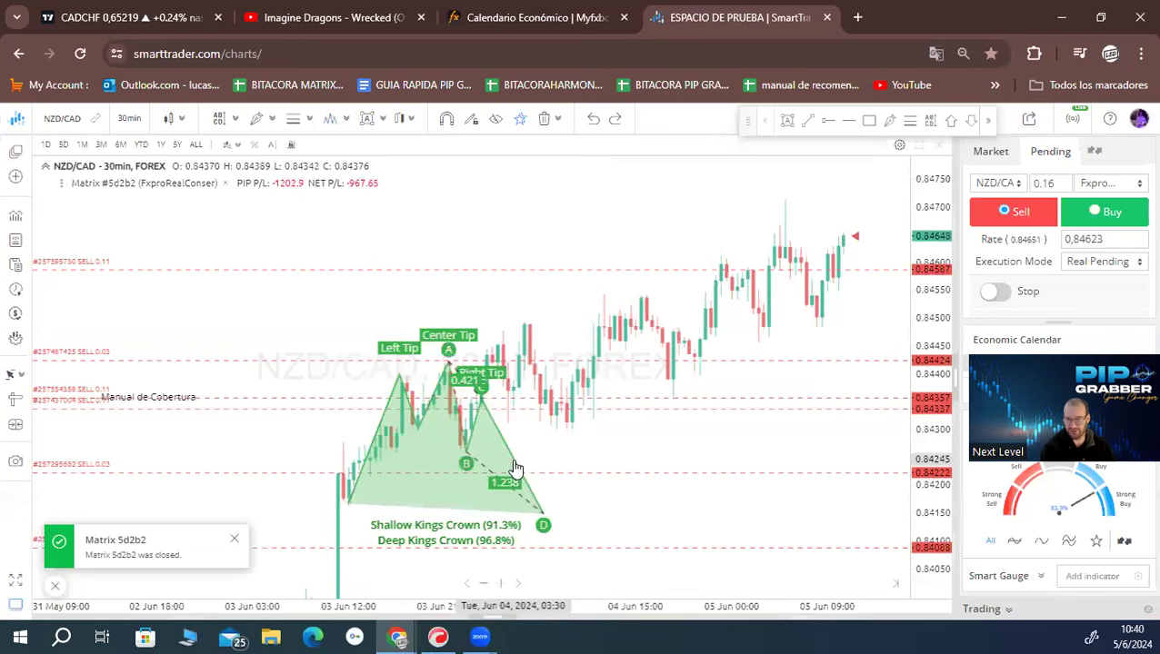
key(Delete)
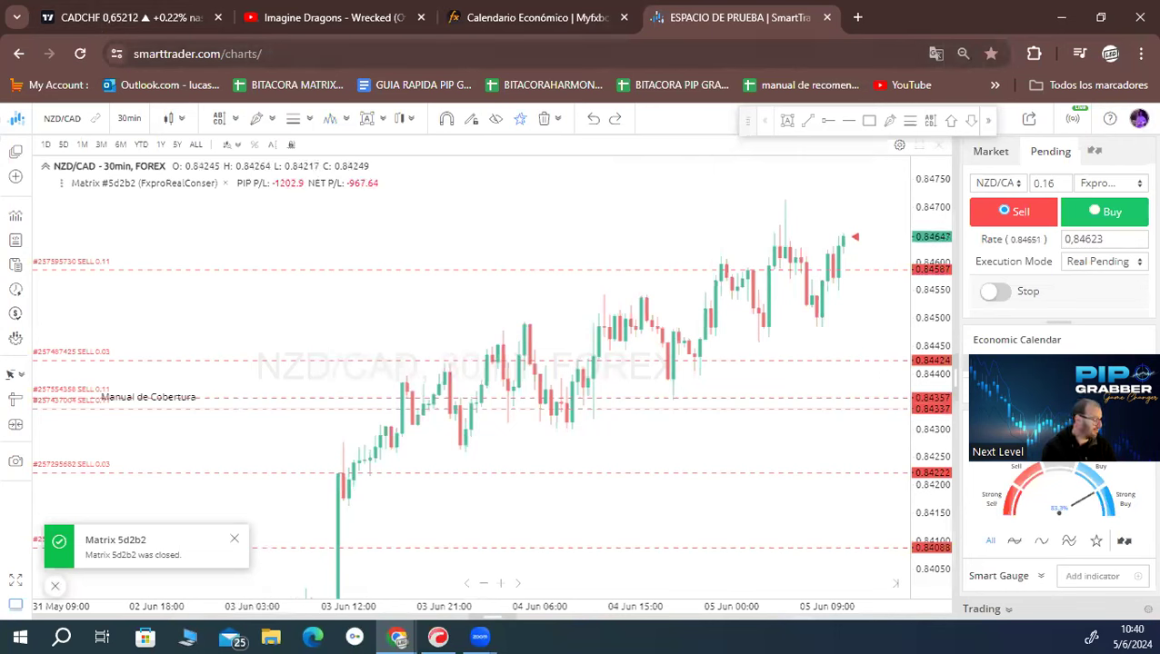
Step: Switch to the BITACORA MATRIX REAL spreadsheet and check the NZD CAD level 10 net pips in the GESTION RIESGO MATRIX sheet
key(alt+Tab)
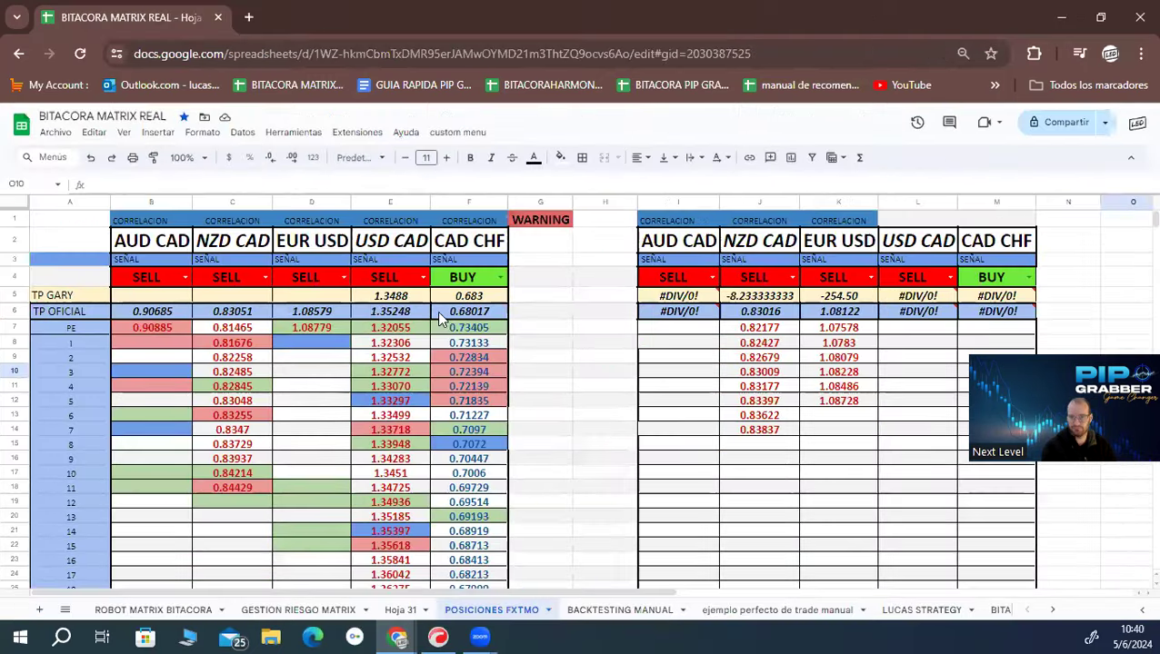
click(300, 610)
drag(244, 595, 766, 592)
click(609, 475)
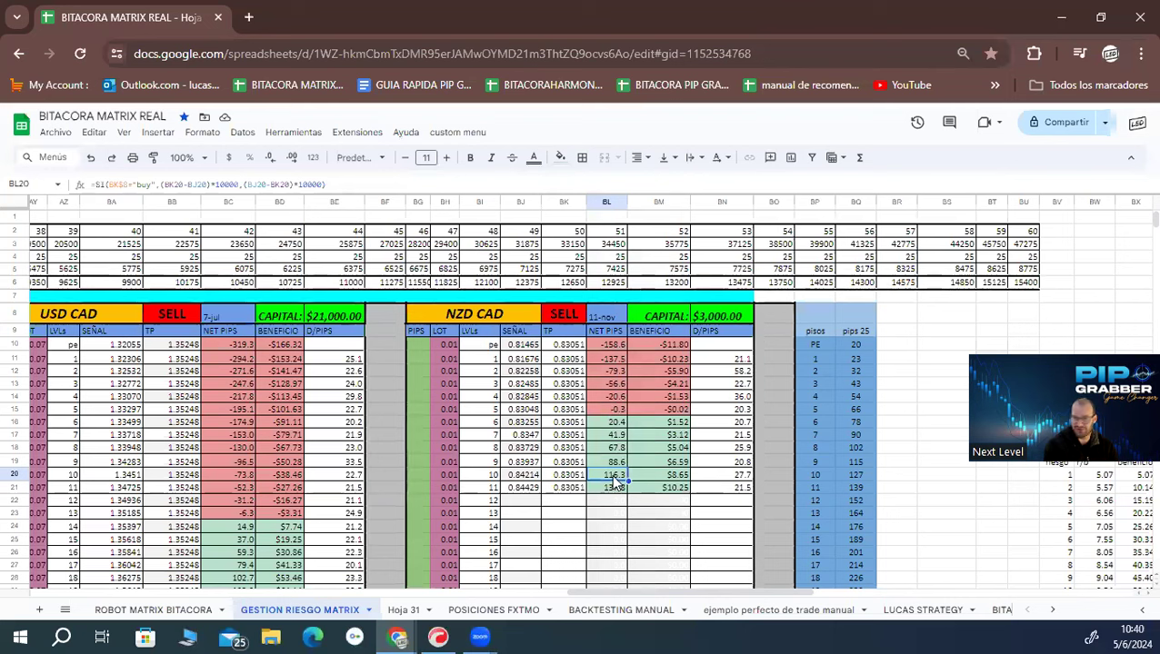
Step: Try clearing the NZD CAD level 11 signal in cell BJ21, undo the deletion, and close the spreadsheet
click(534, 491)
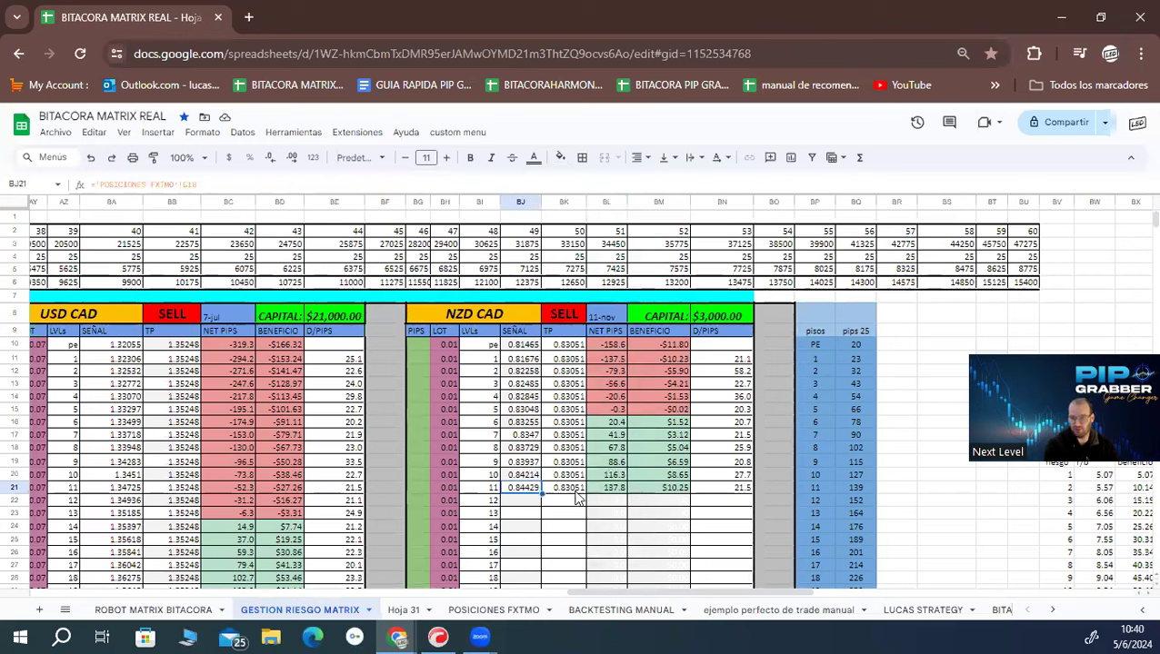
key(Delete)
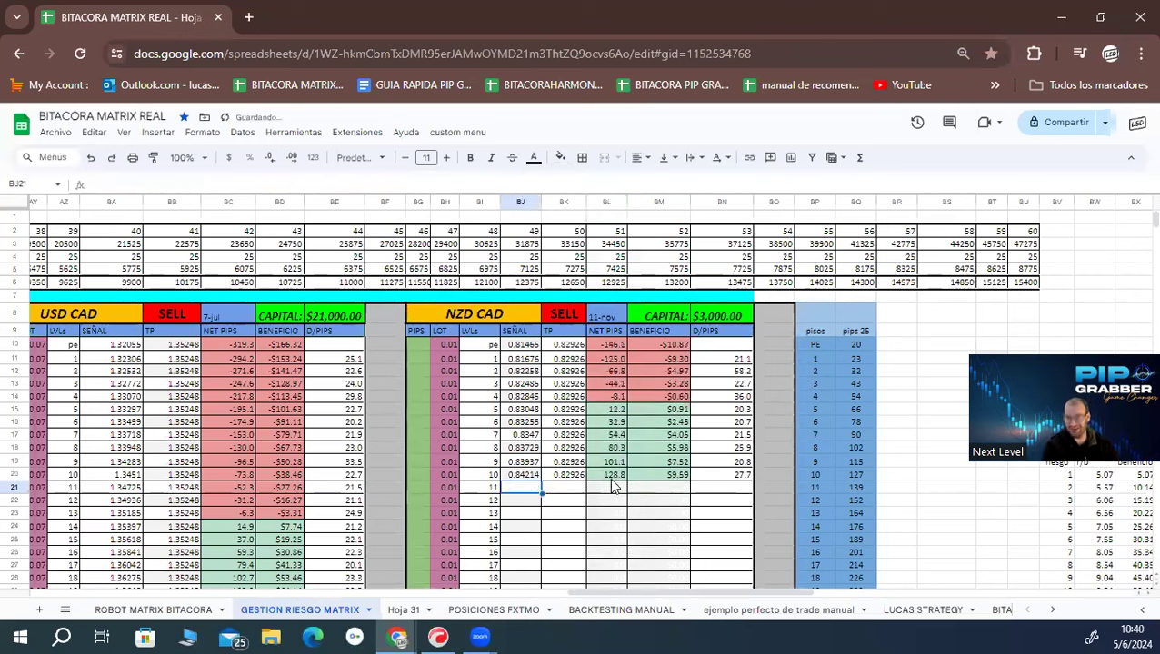
key(ctrl+z)
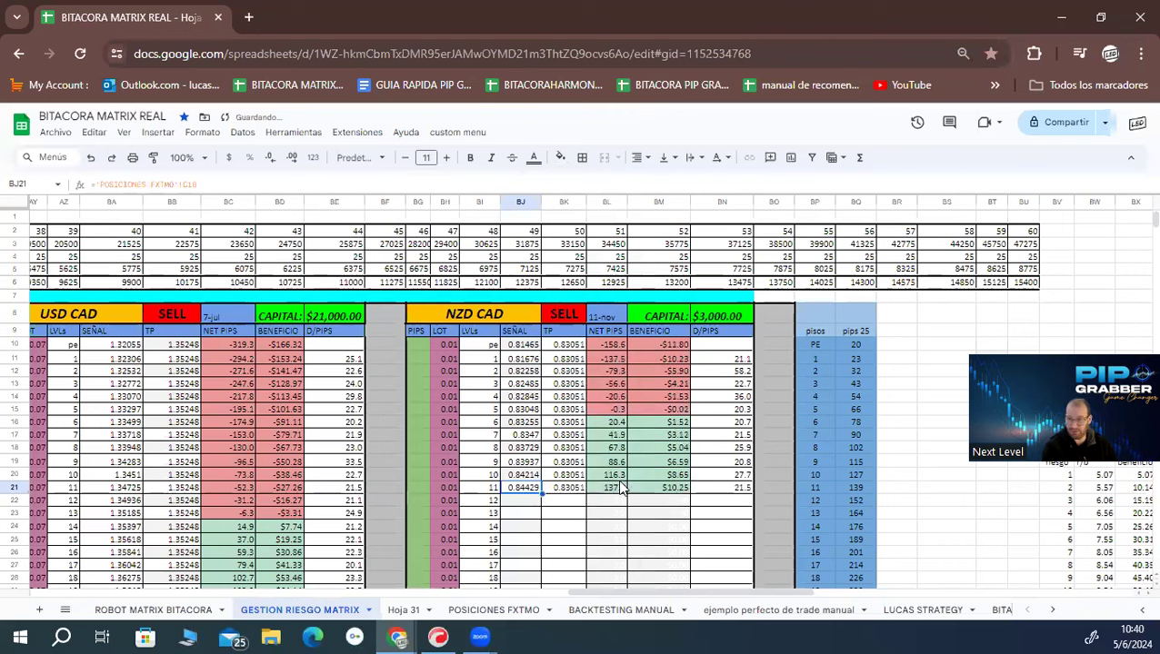
click(618, 479)
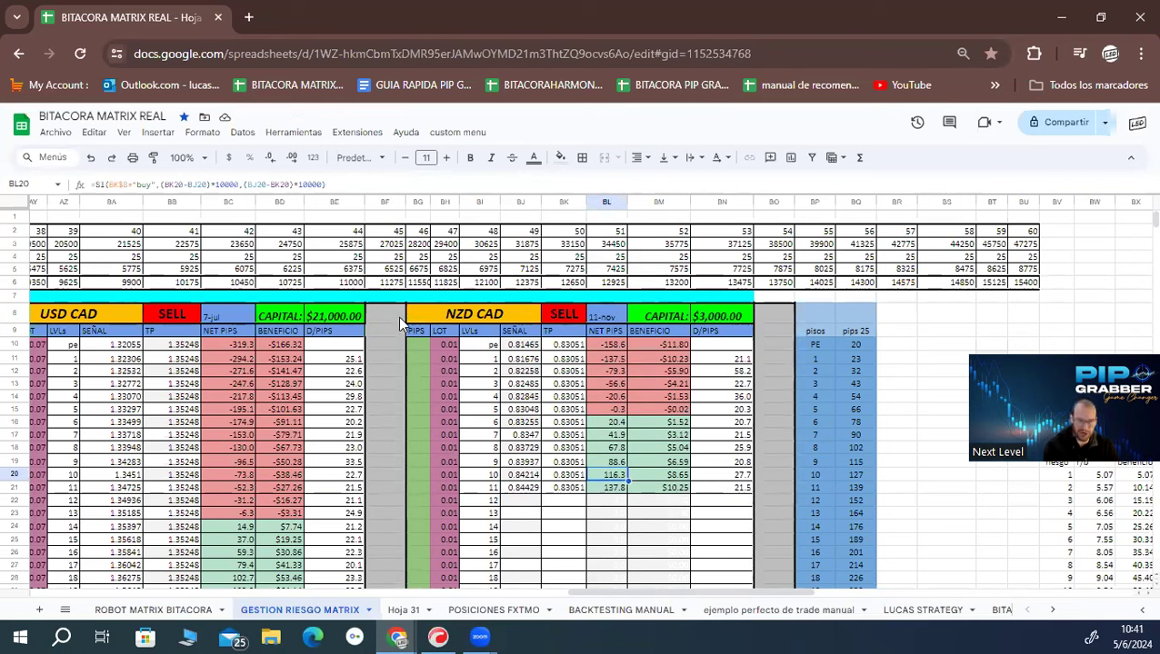
click(219, 18)
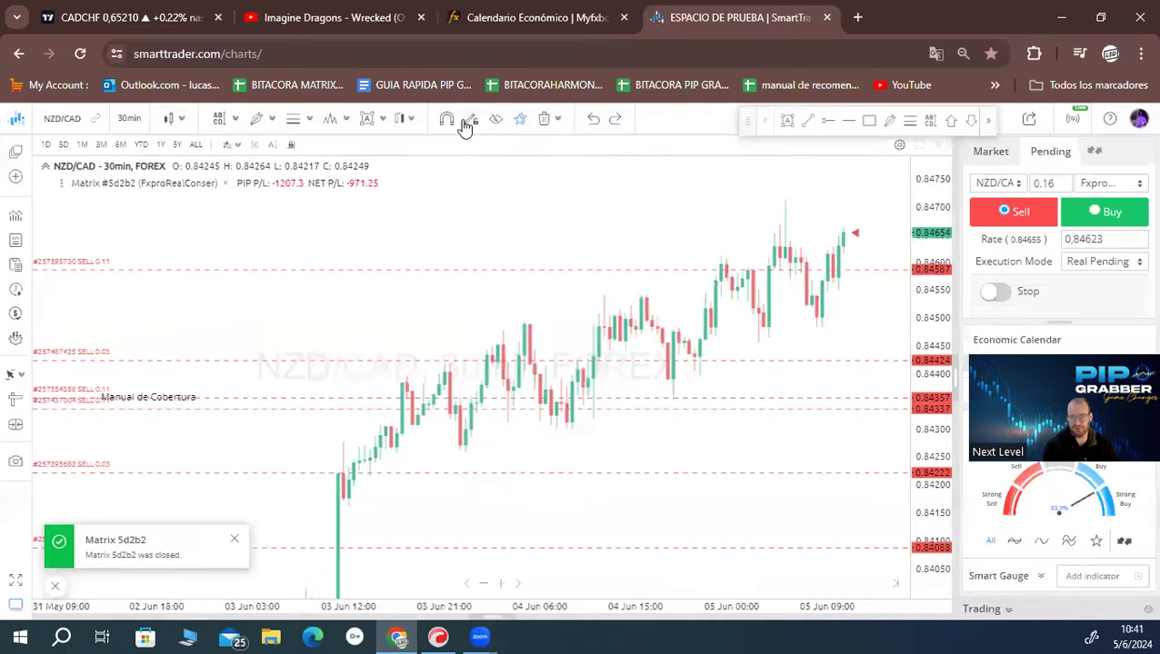
click(857, 17)
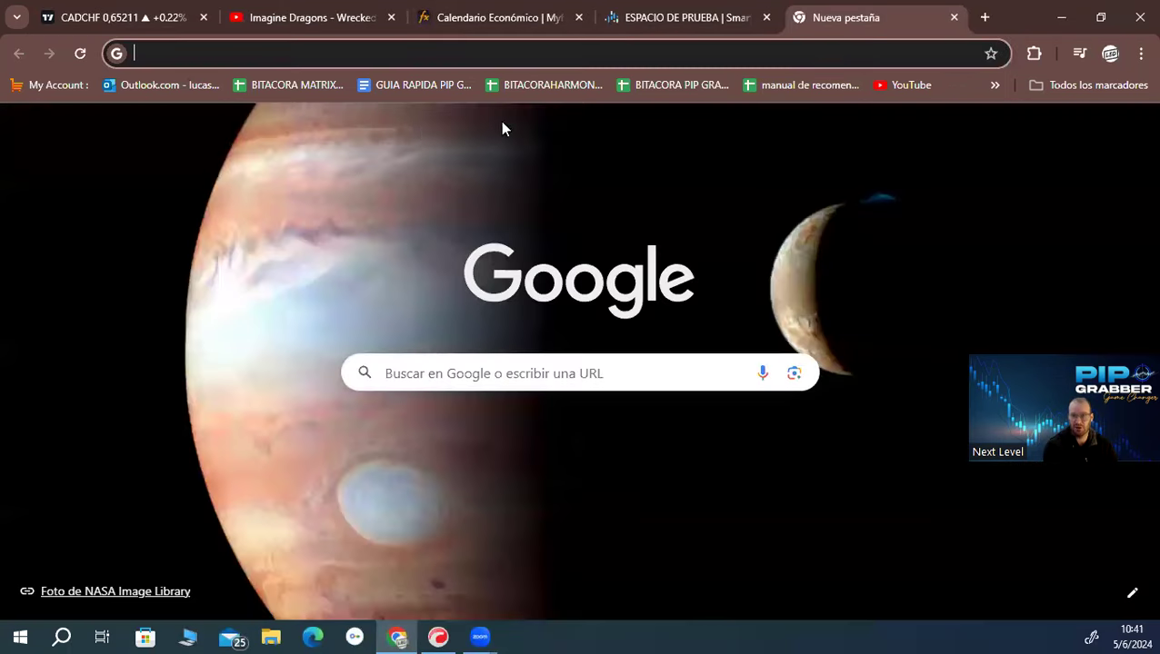
click(279, 89)
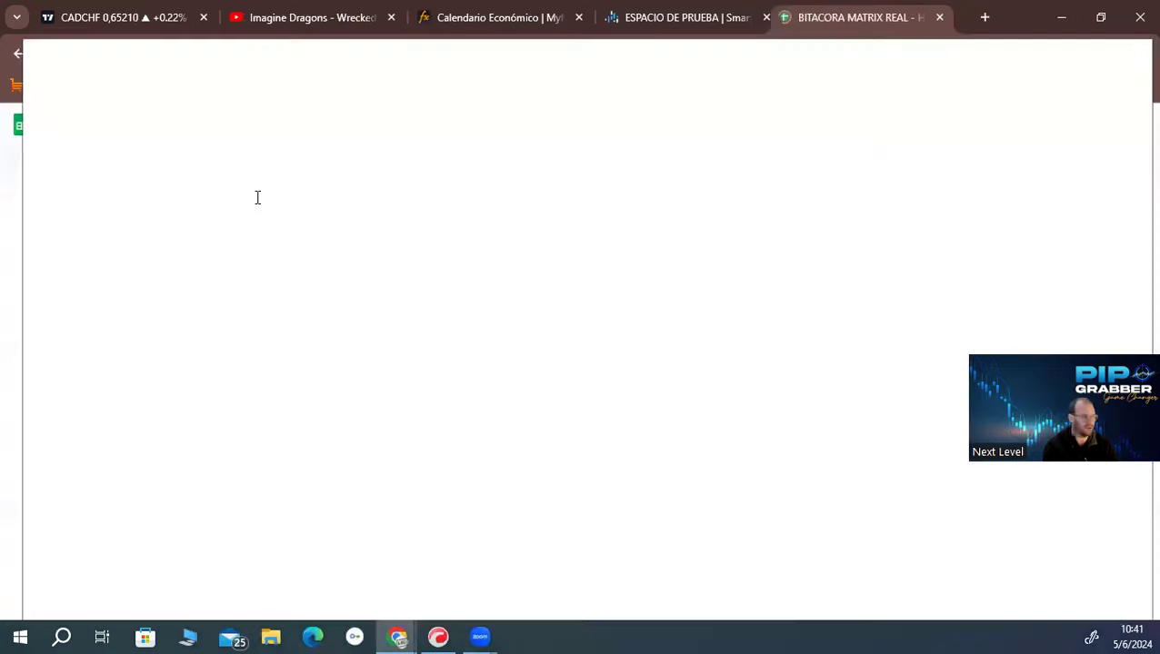
key(ctrl+w)
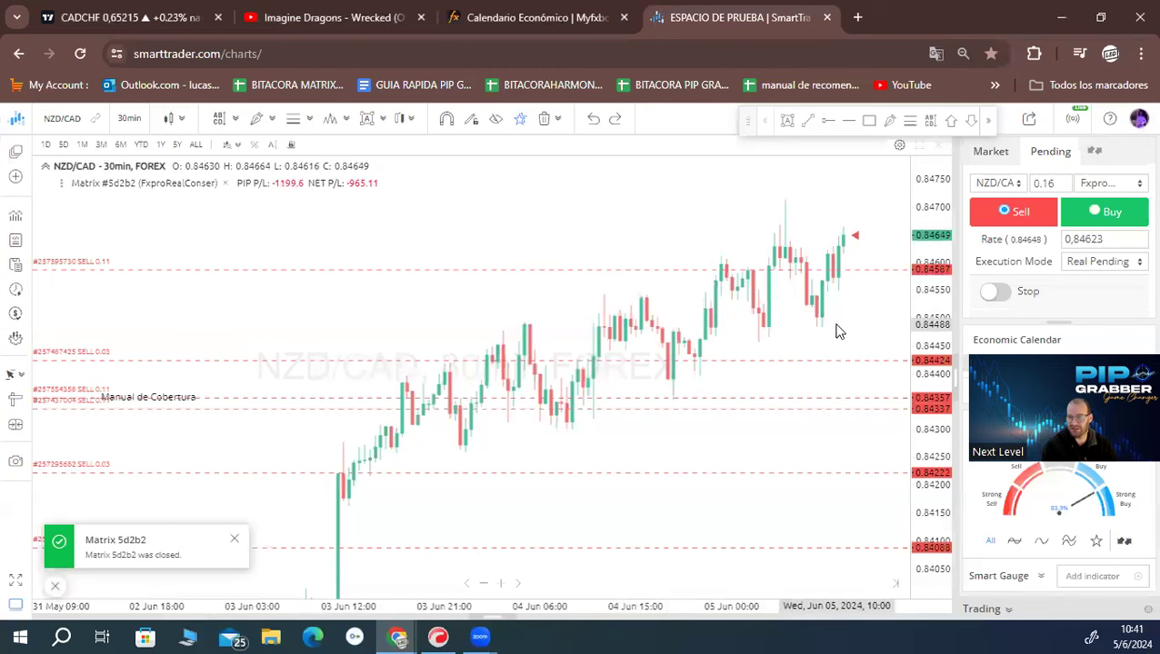
Step: Draw a rising Smart Channel around the 4 to 5 June candles, with its lower line starting at about 0.8426, and reset the tool
drag(845, 317, 659, 319)
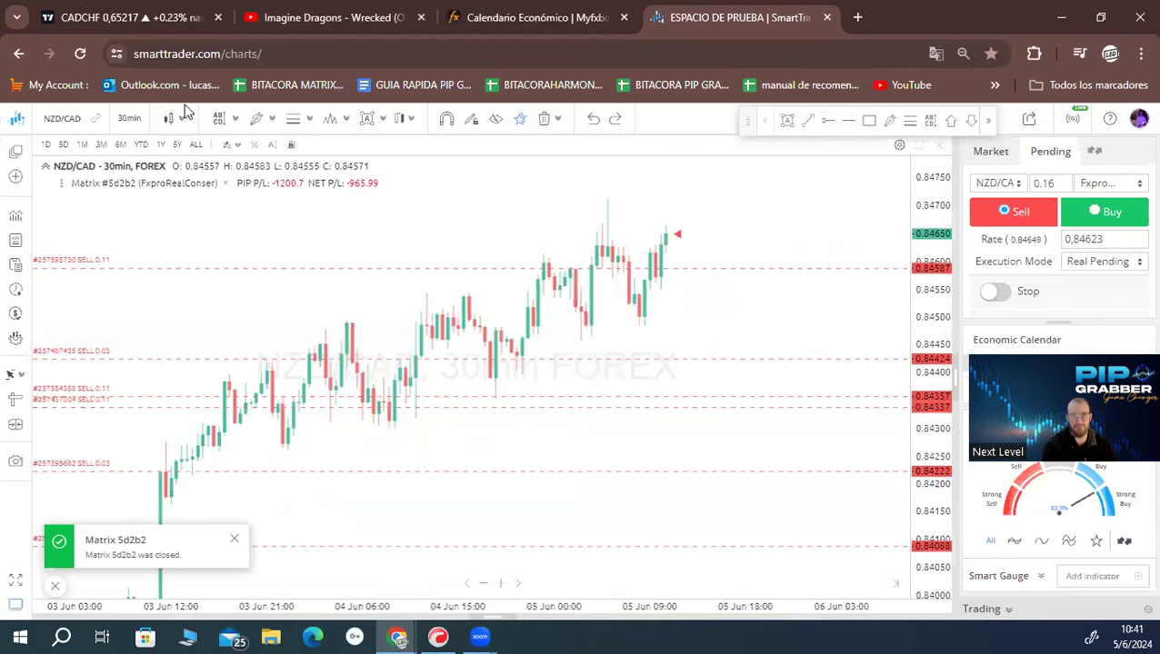
click(239, 120)
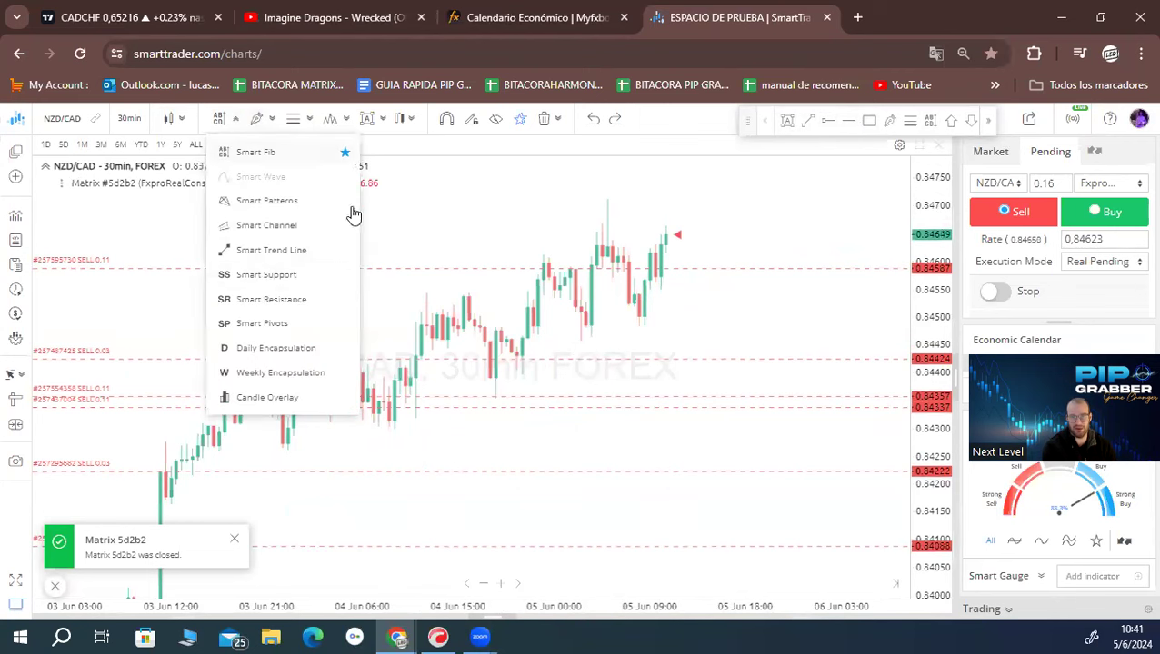
click(262, 227)
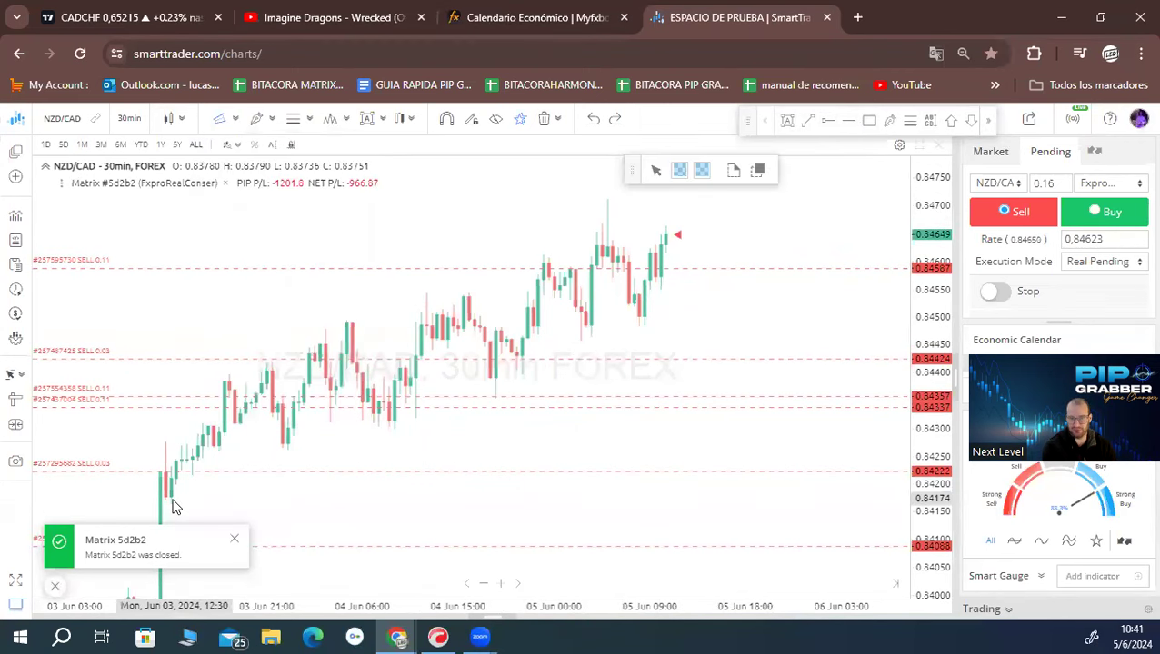
click(287, 451)
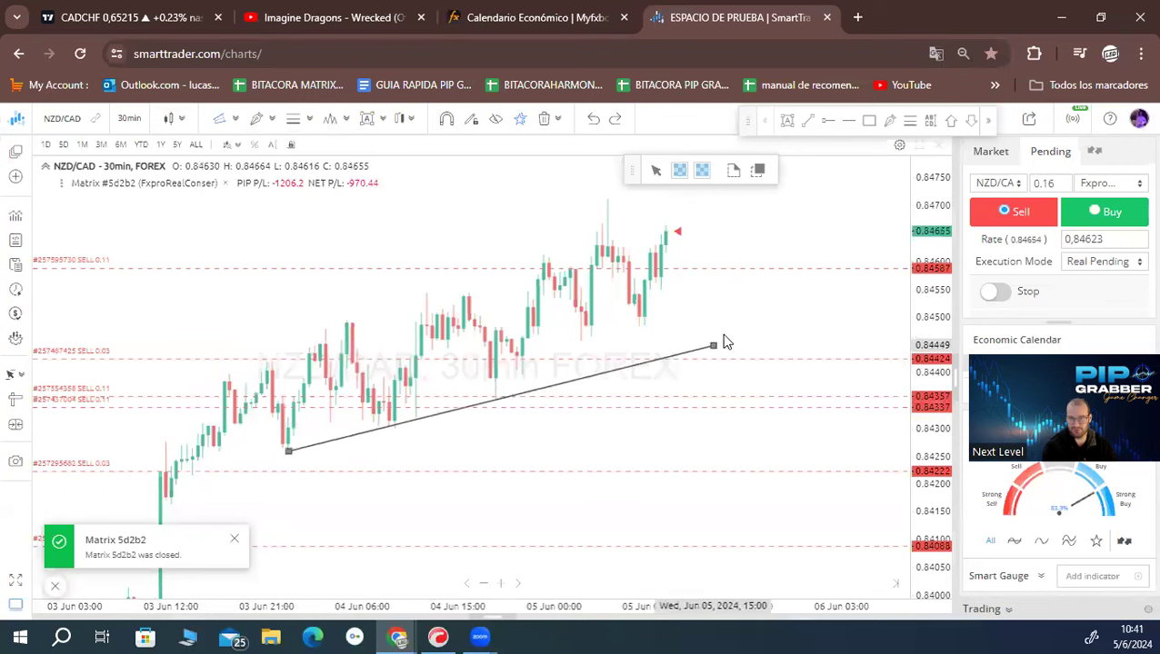
click(764, 279)
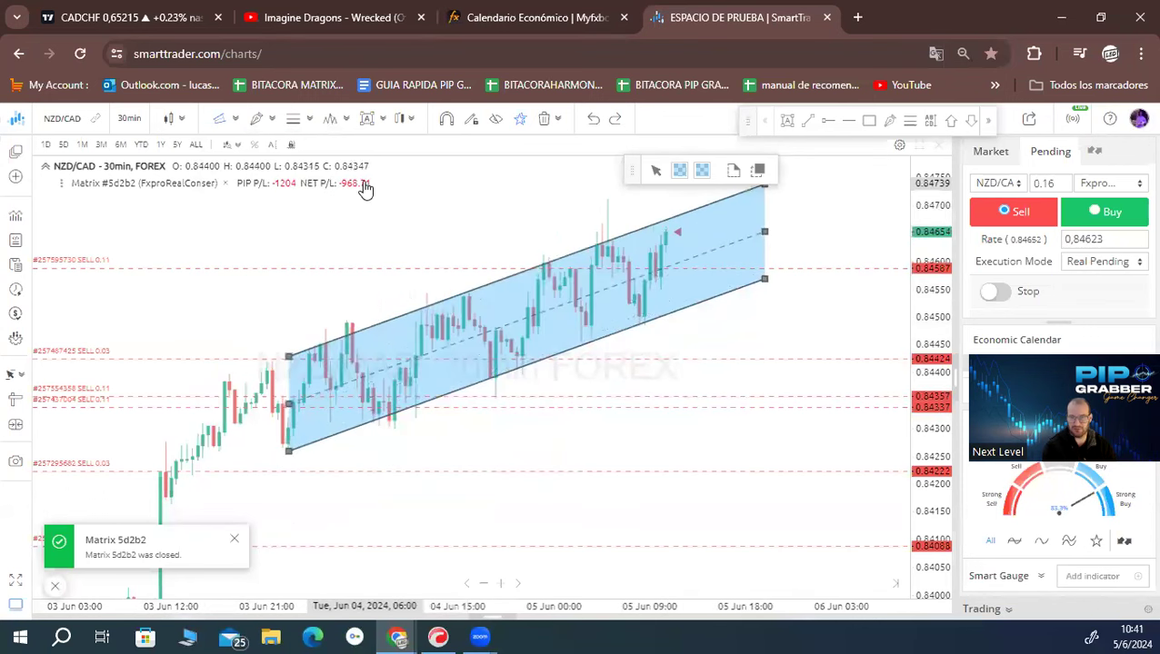
right_click(342, 211)
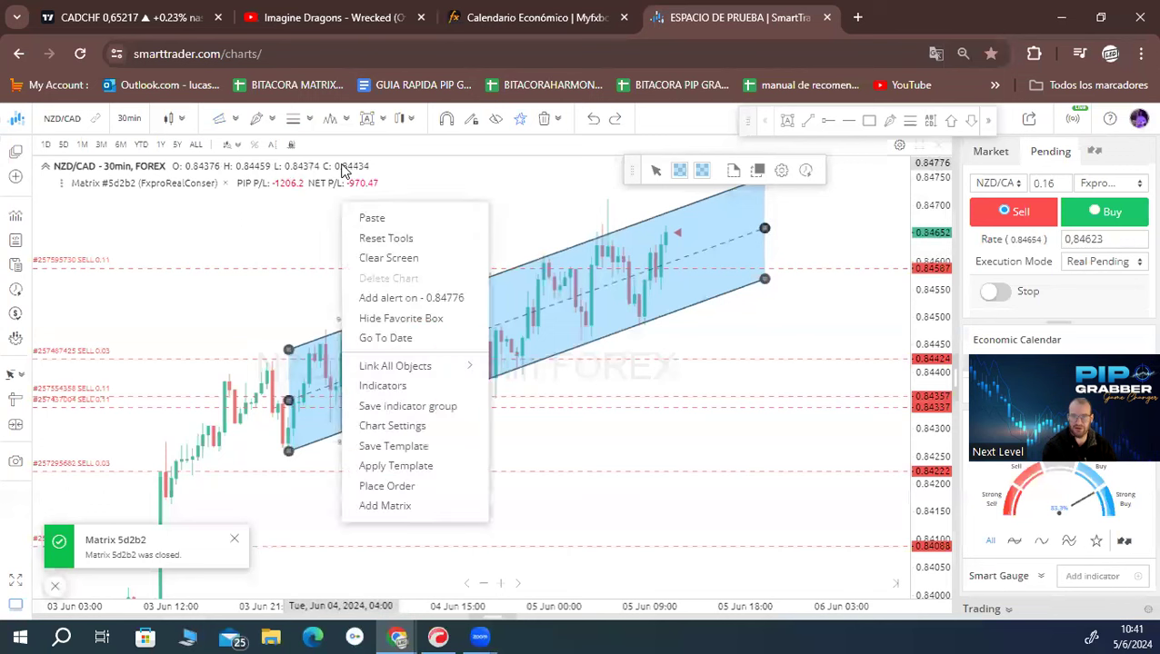
click(404, 239)
Step: Shift the channel back to span from the afternoon of 3 June to about 11:30 on 5 June and extend it forward
drag(324, 355, 233, 373)
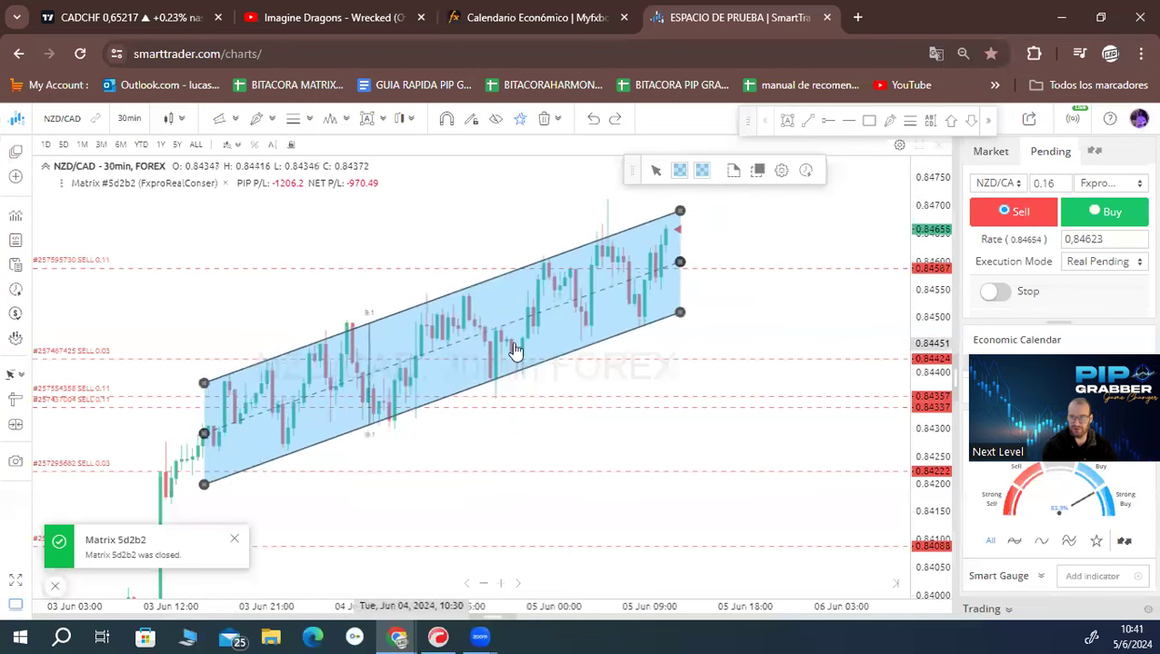
drag(763, 233, 611, 284)
click(527, 302)
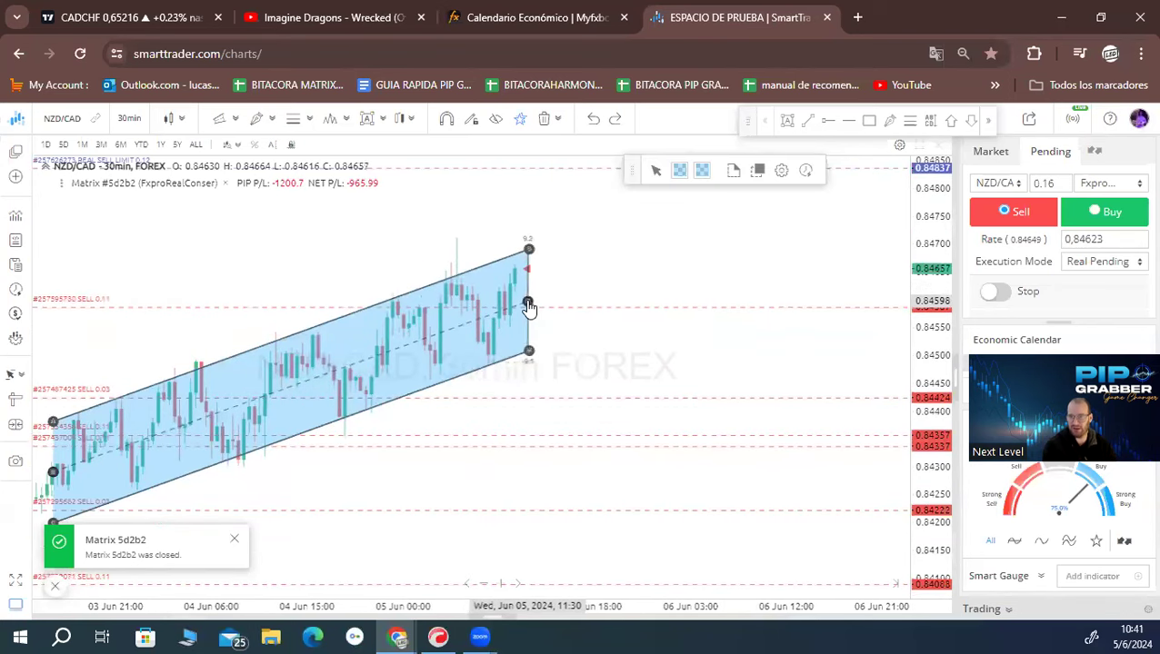
right_click(527, 304)
click(578, 324)
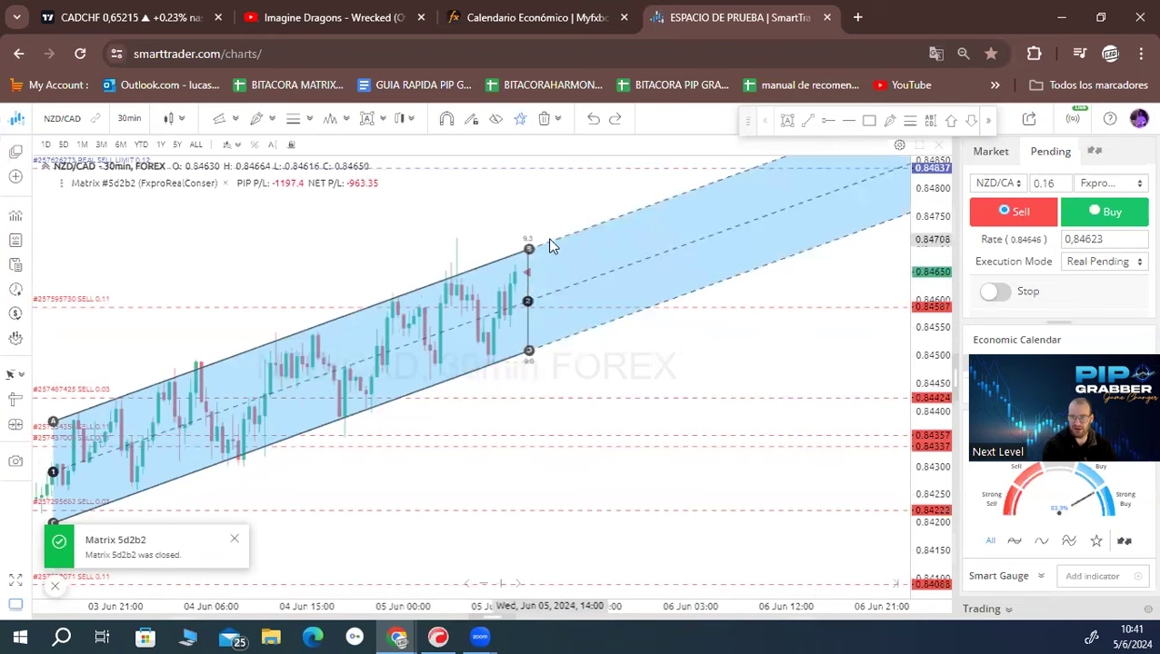
drag(500, 218, 473, 218)
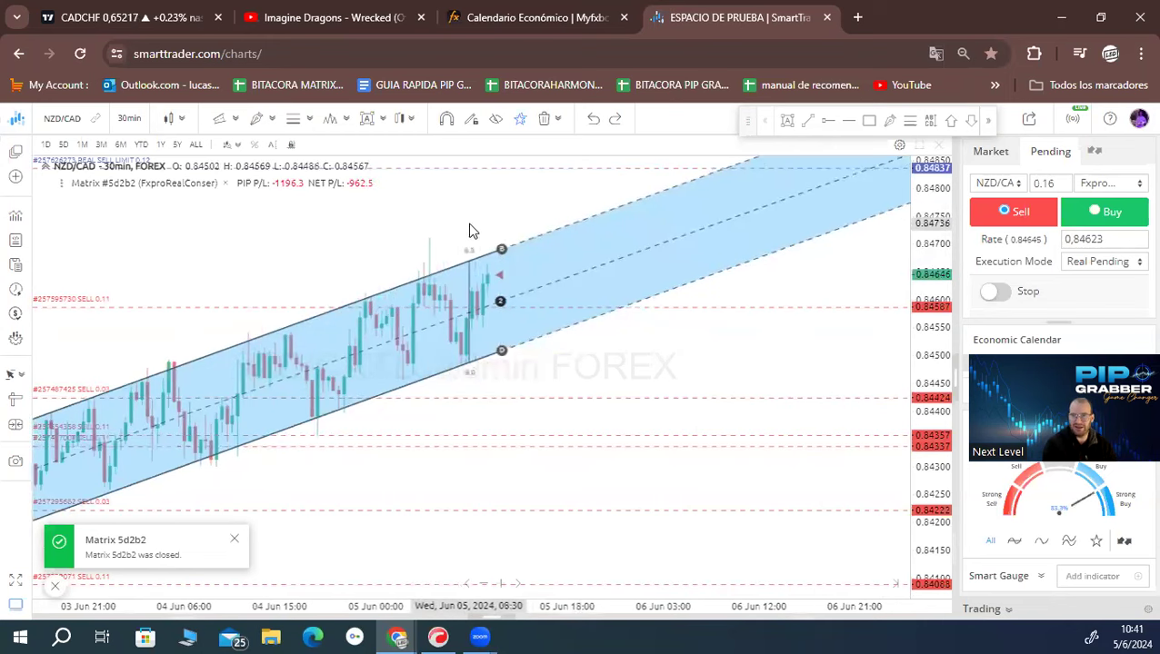
scroll(418, 418, up, 1)
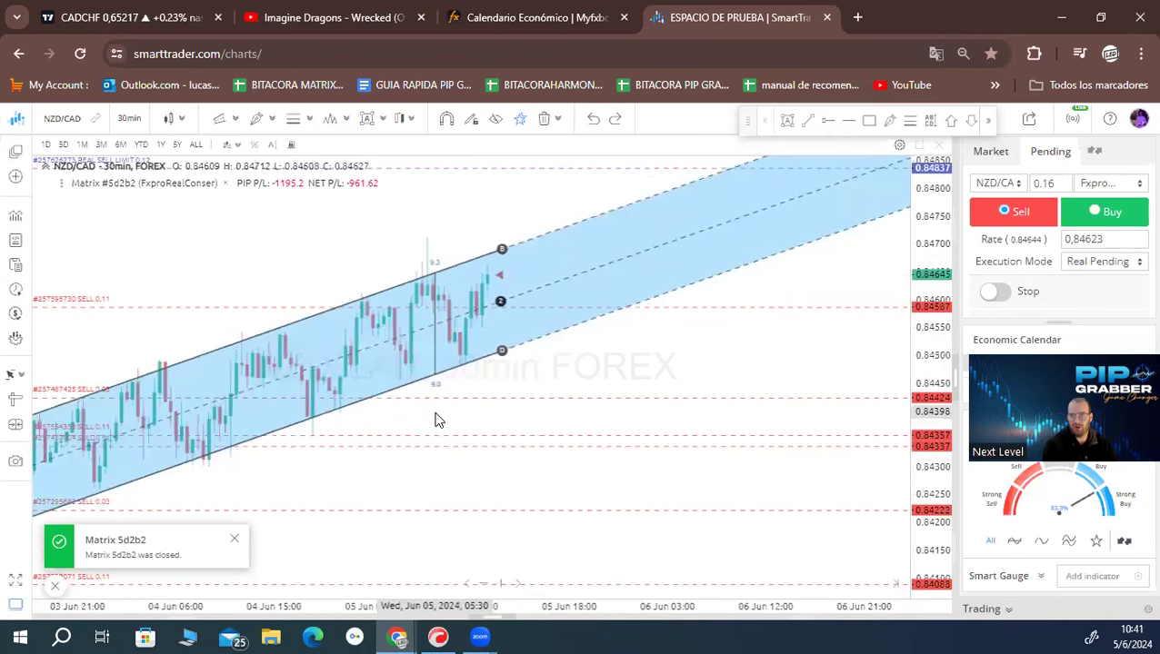
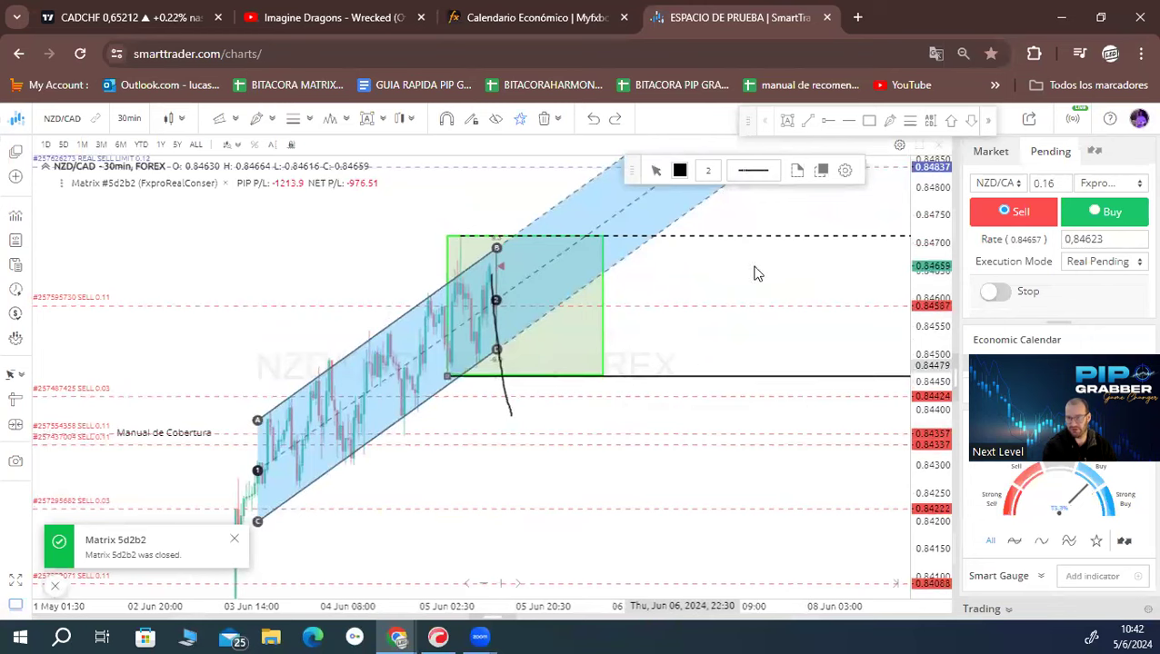
Step: Make the lower horizontal ray of the green box dashed and turn on Show Price for both the upper and lower rays
click(753, 215)
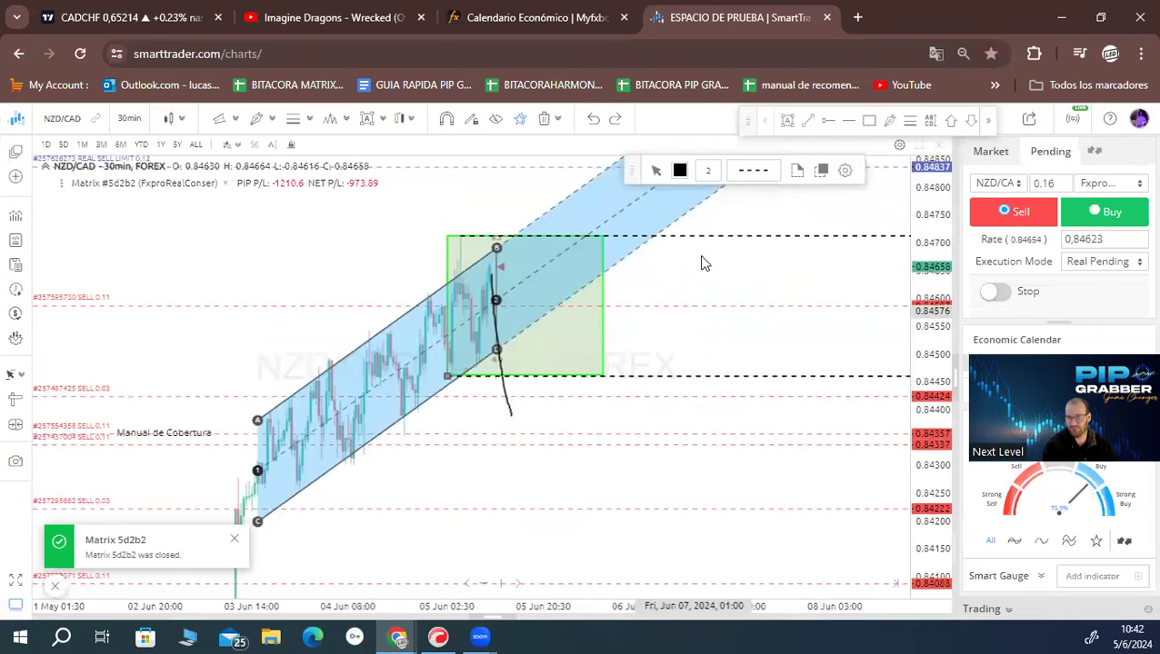
double_click(708, 234)
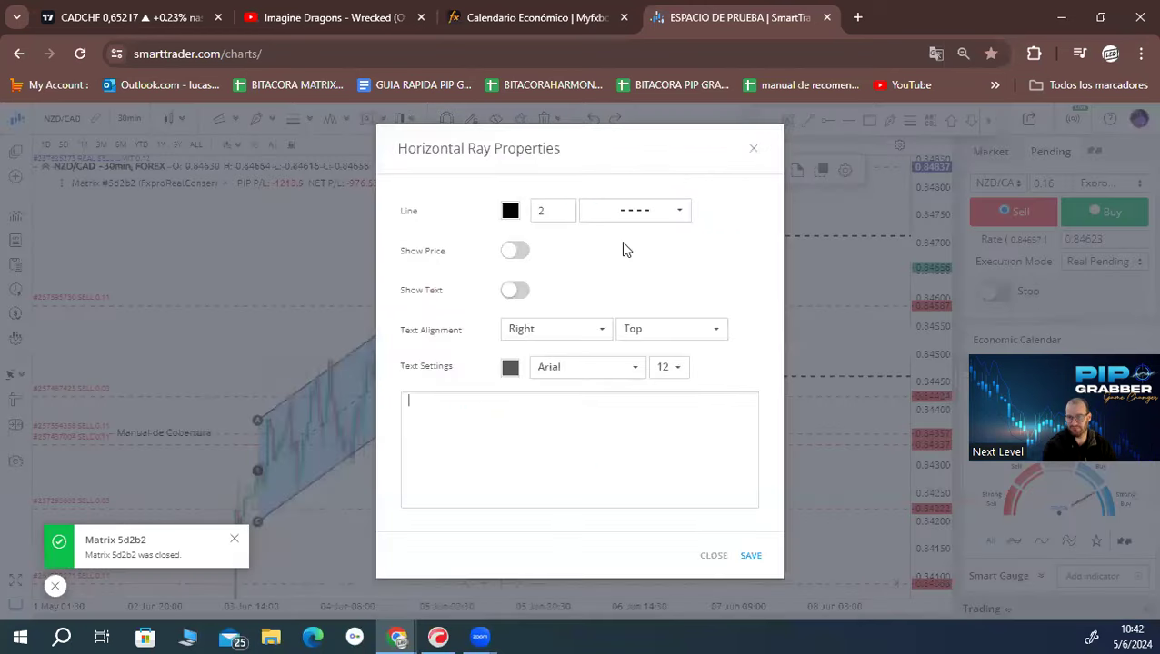
click(747, 555)
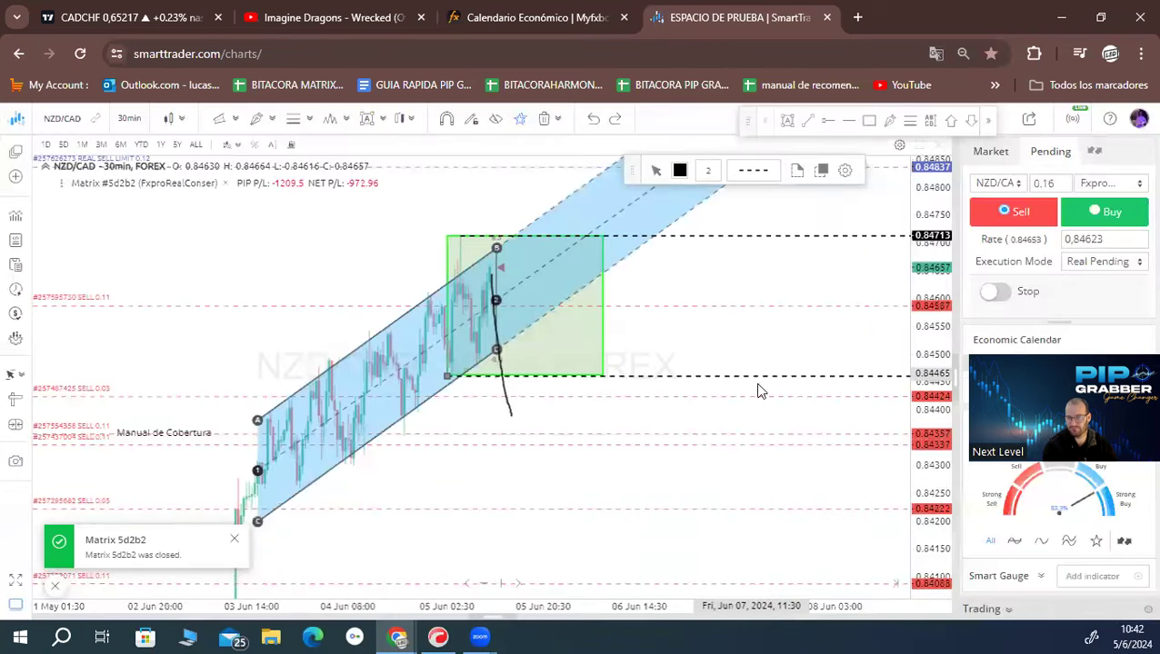
double_click(756, 377)
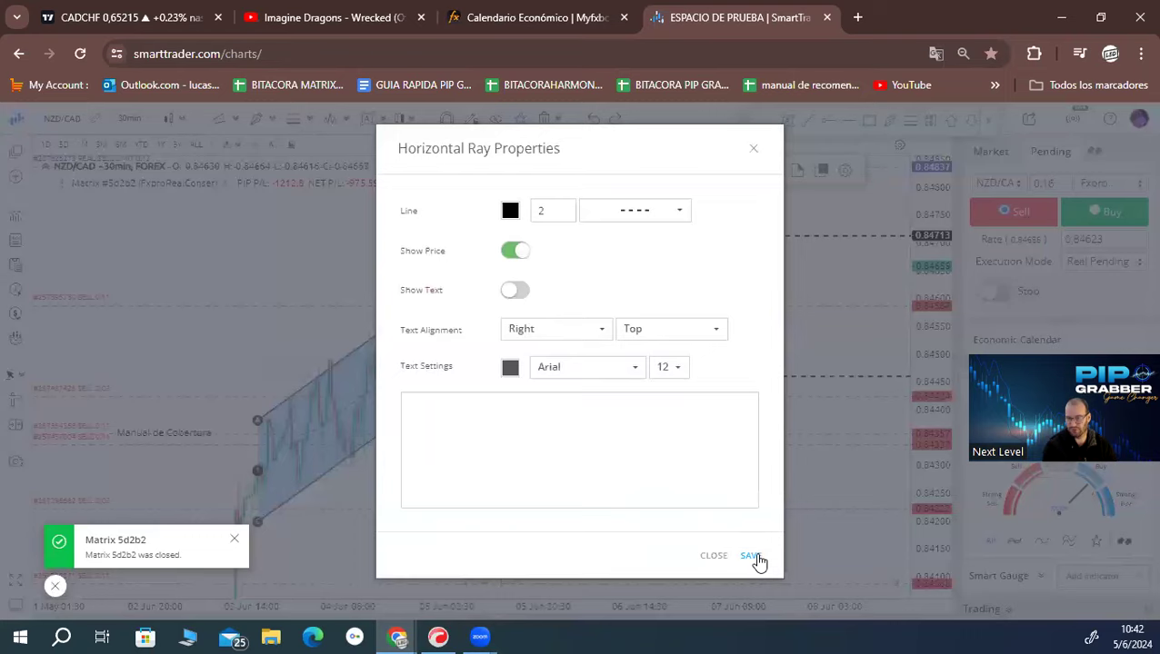
click(751, 556)
click(764, 354)
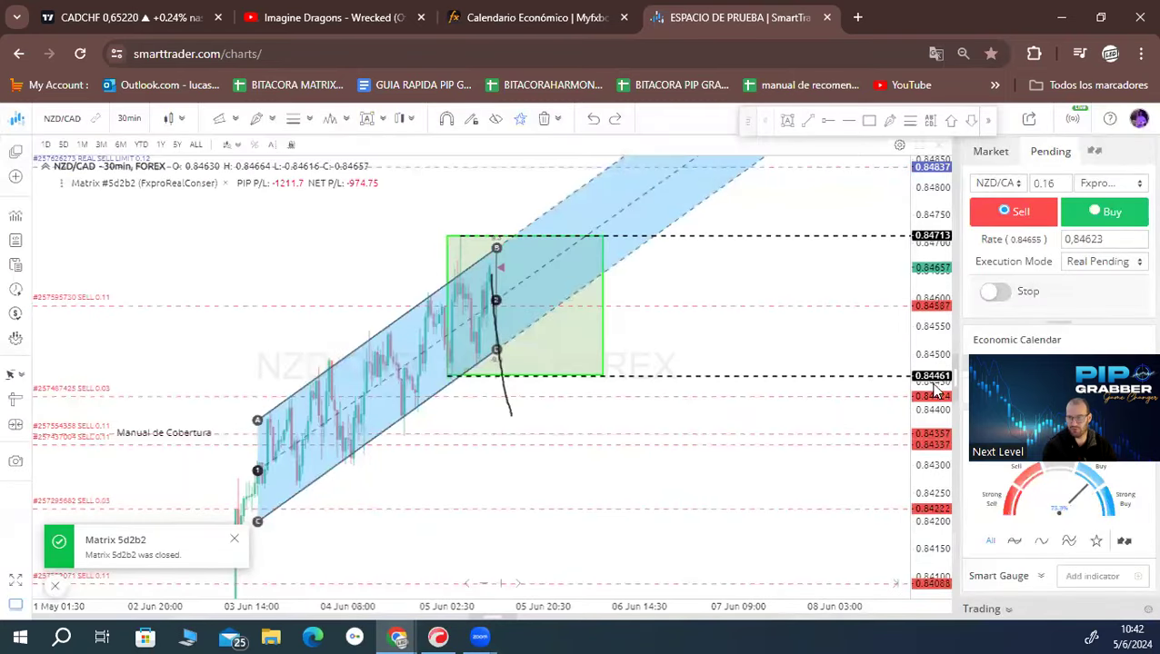
Step: Set up the Smart Trend Line tool with an orange dashed line for the April to May price history
scroll(820, 280, down, 2)
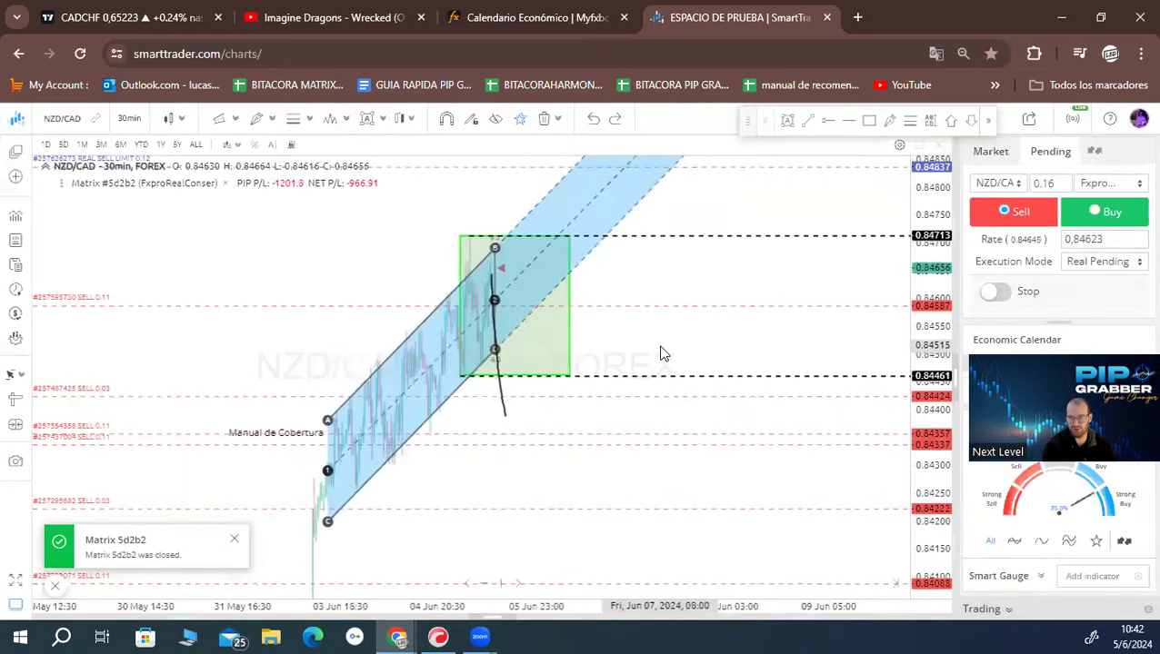
drag(660, 352, 805, 258)
drag(952, 265, 946, 289)
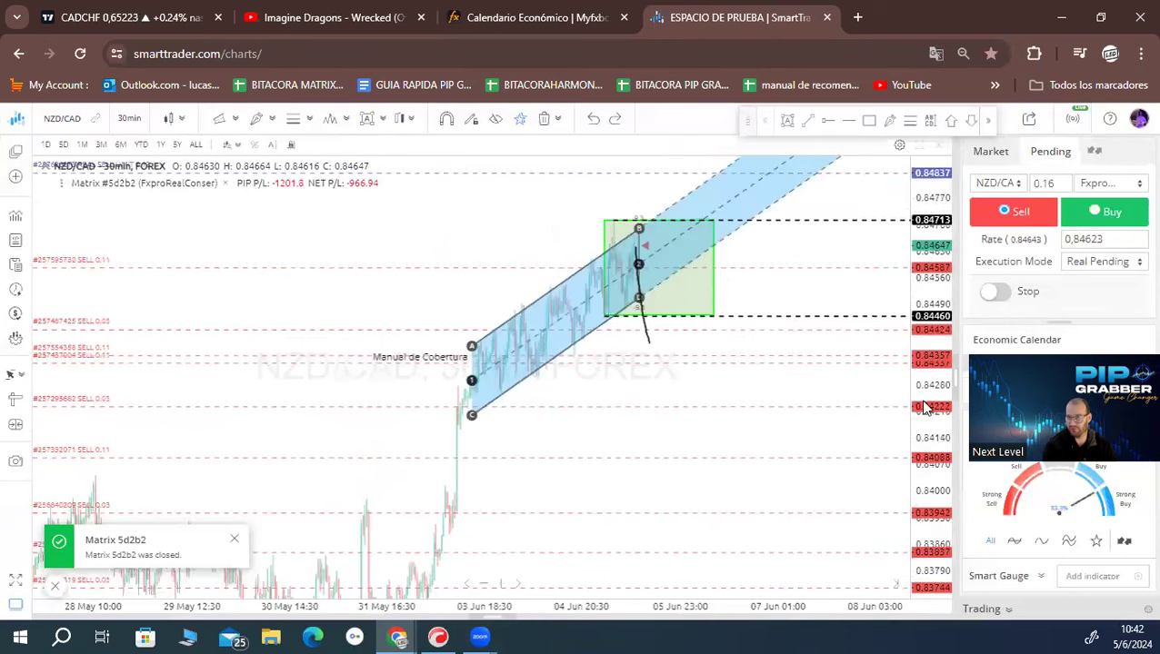
drag(585, 447, 644, 404)
scroll(646, 409, down, 5)
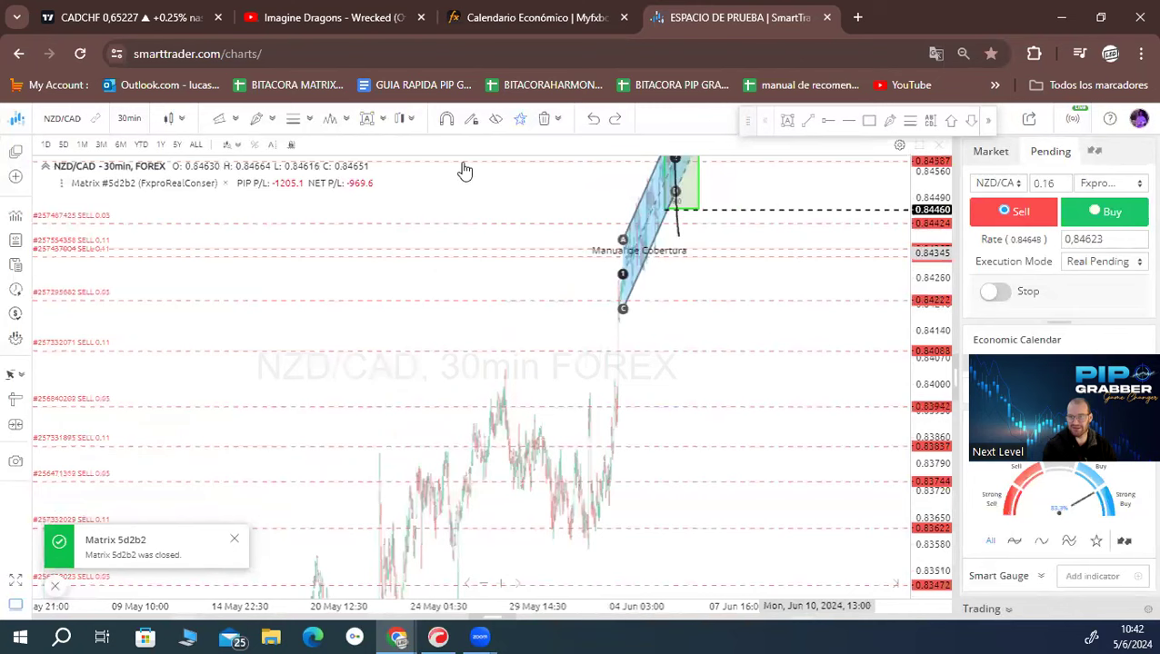
click(275, 146)
scroll(509, 409, down, 3)
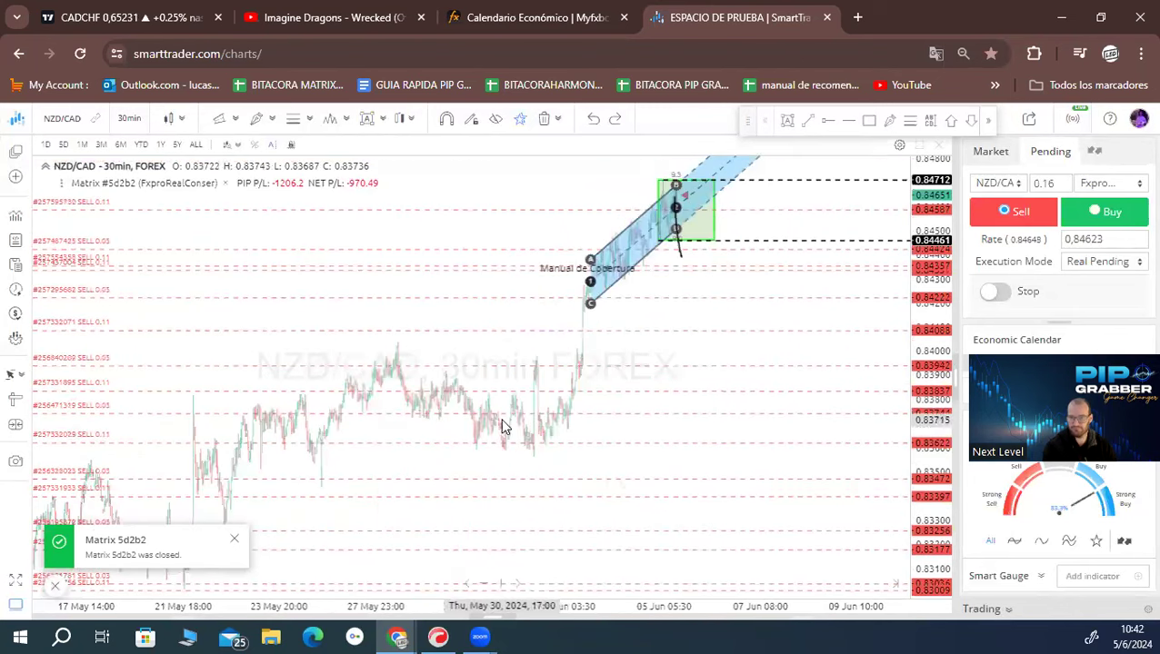
drag(404, 512, 515, 461)
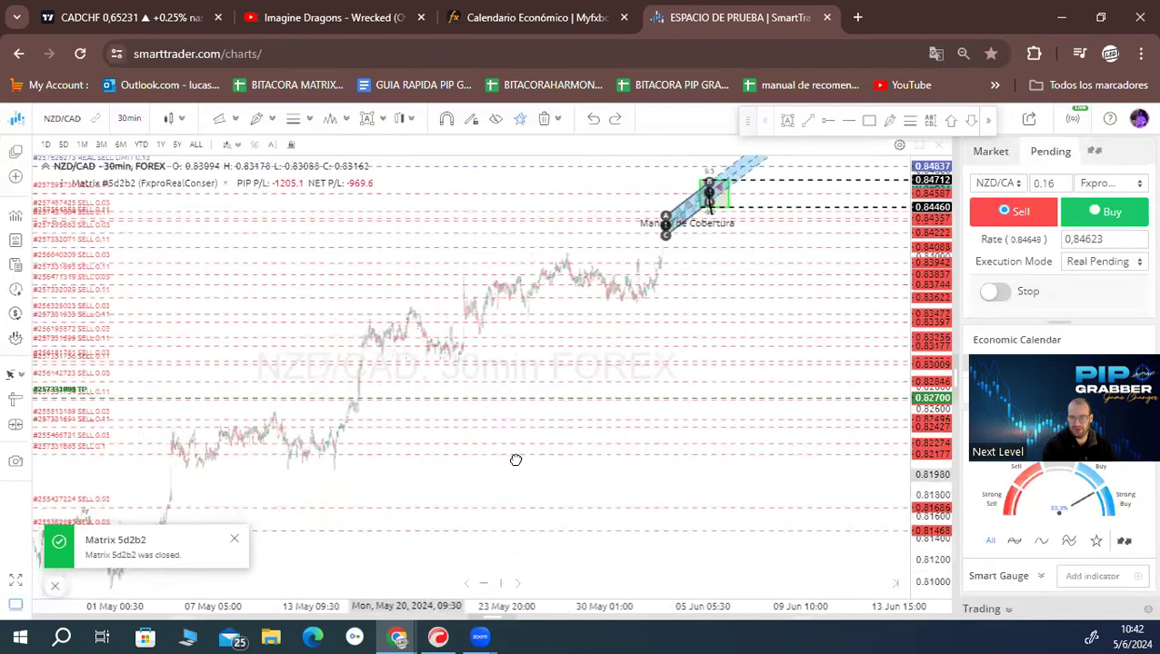
drag(376, 564, 469, 545)
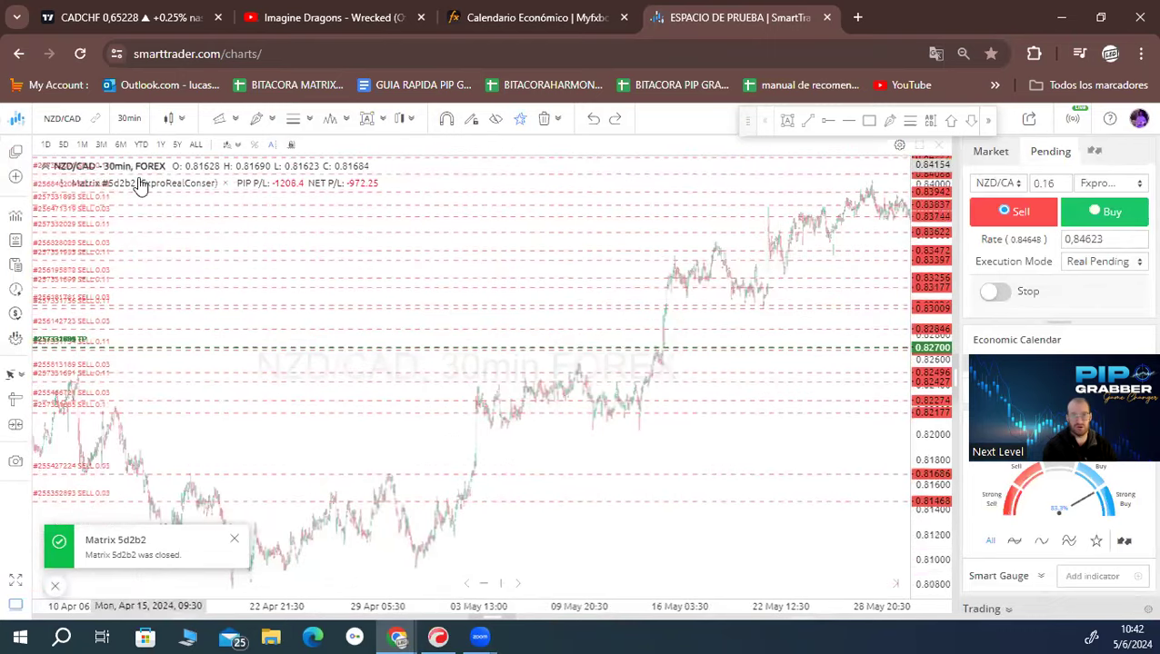
click(234, 120)
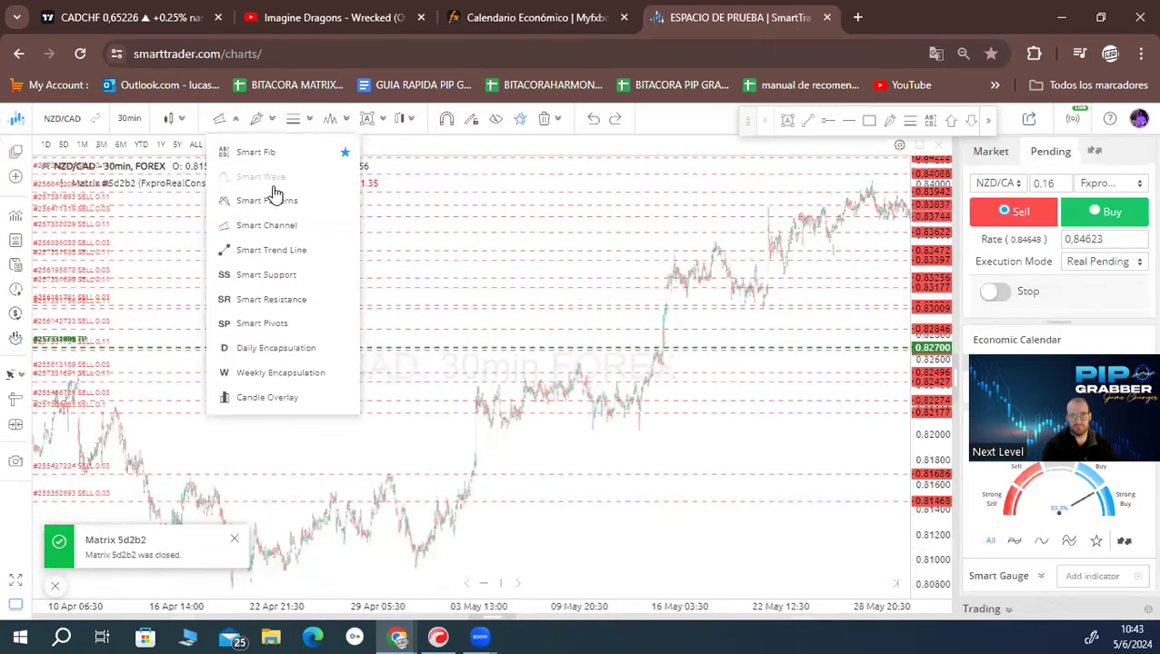
click(259, 251)
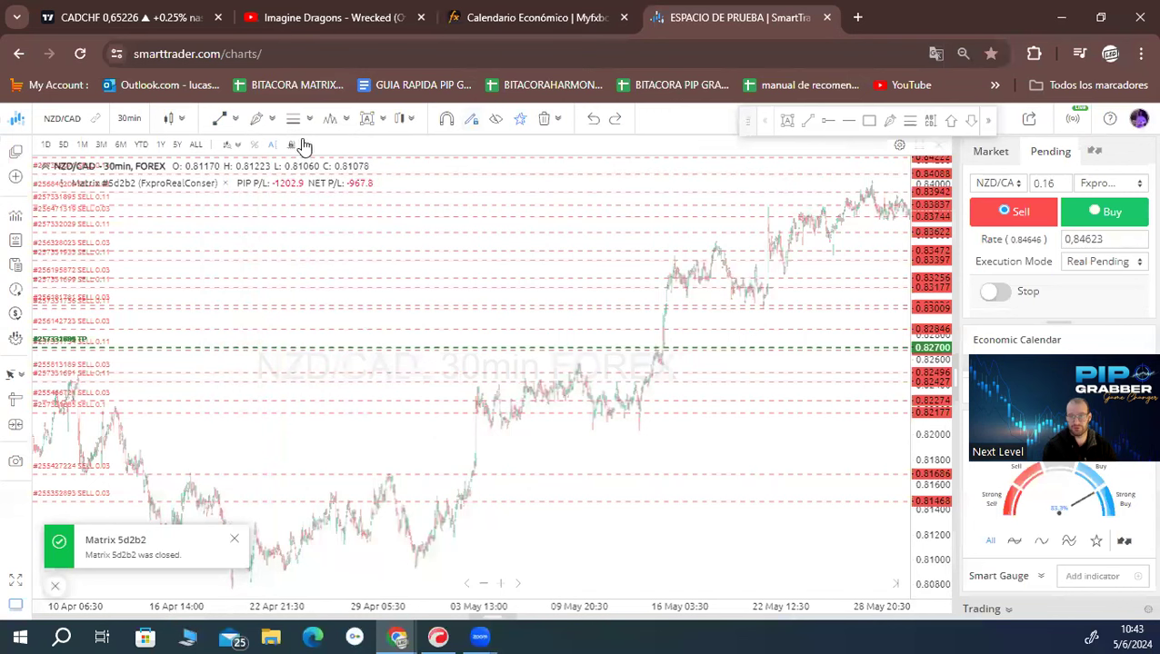
click(221, 121)
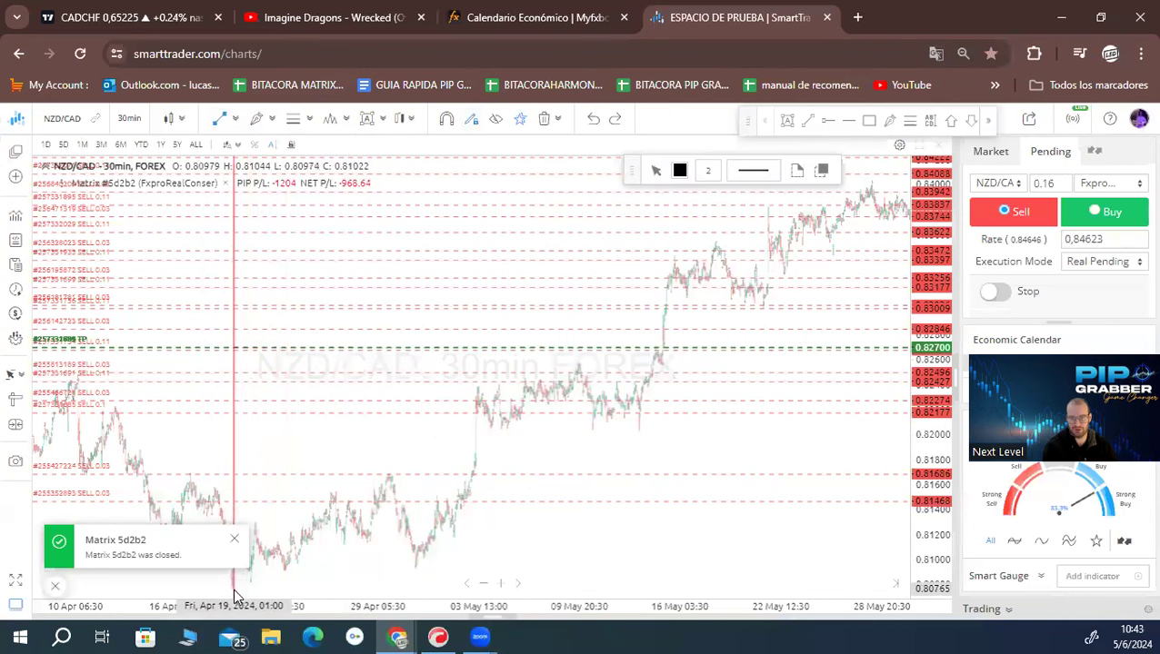
click(680, 171)
click(699, 224)
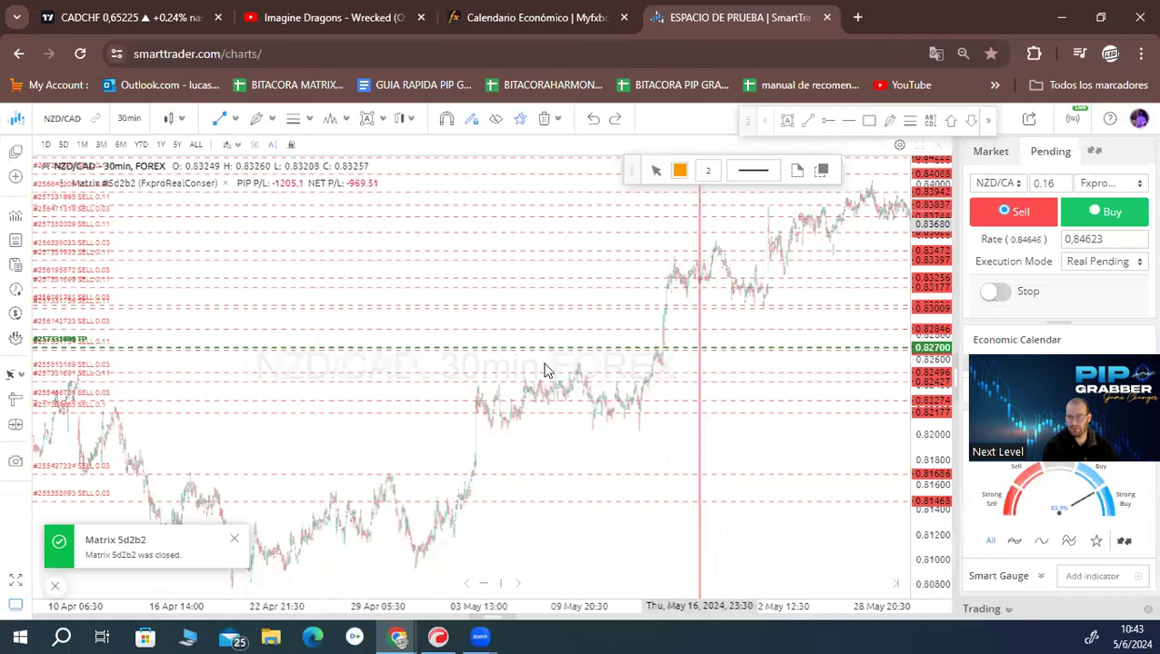
click(753, 170)
click(751, 225)
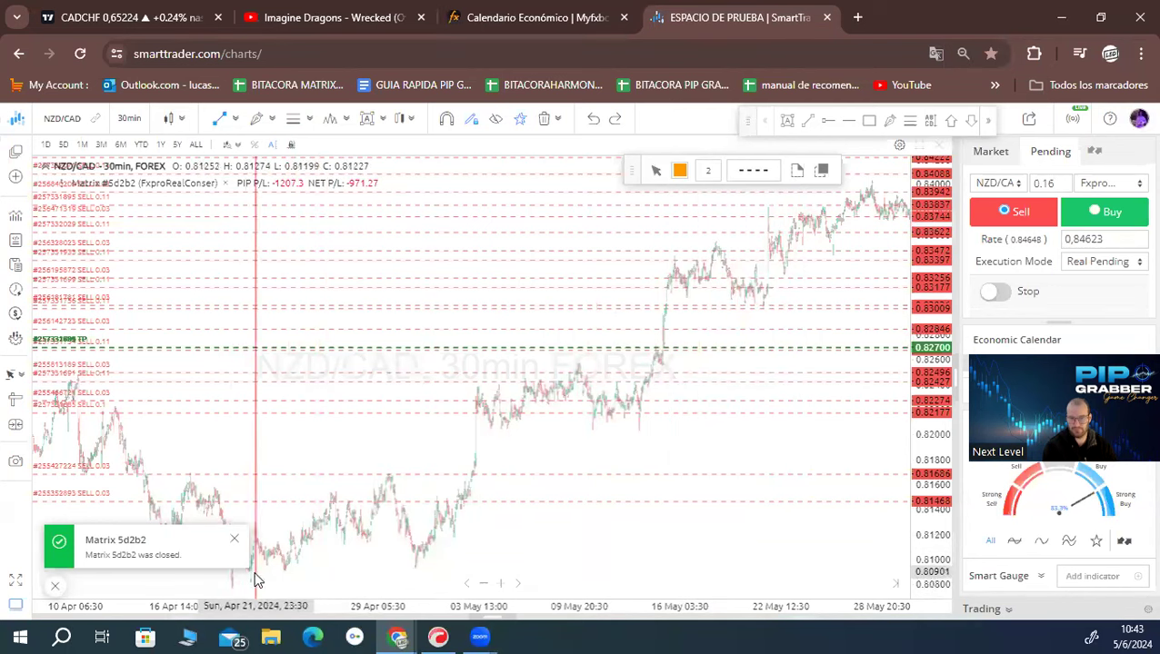
Step: Draw rising trend lines along the swing lows from 19 April through May and reset the drawing tool
click(418, 582)
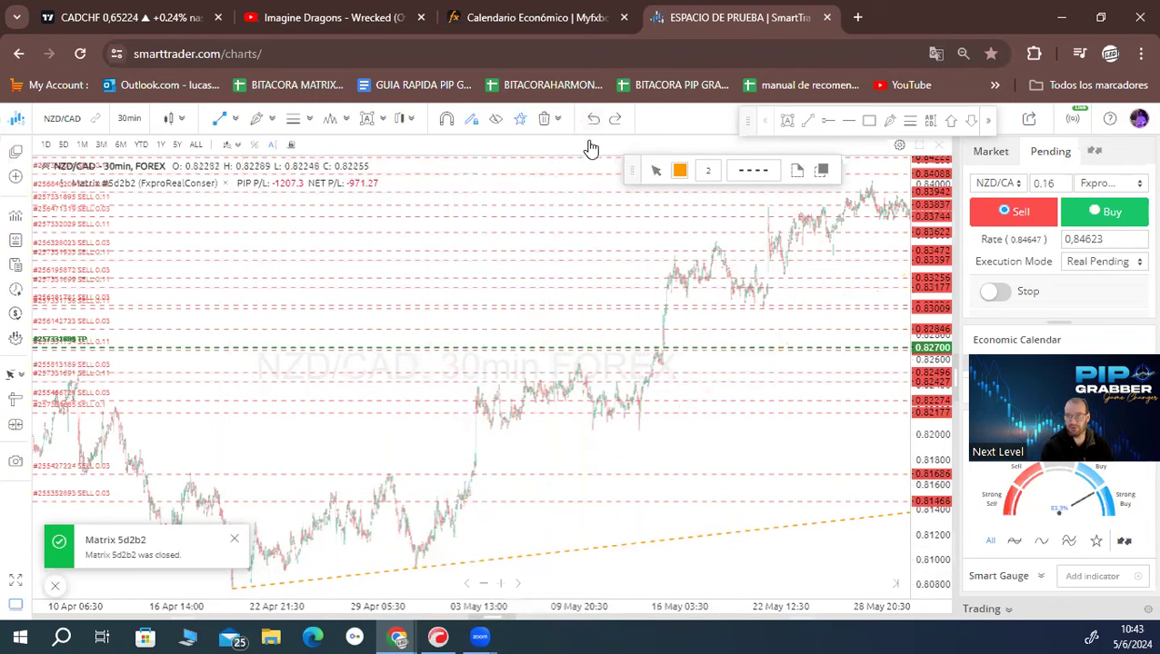
click(414, 572)
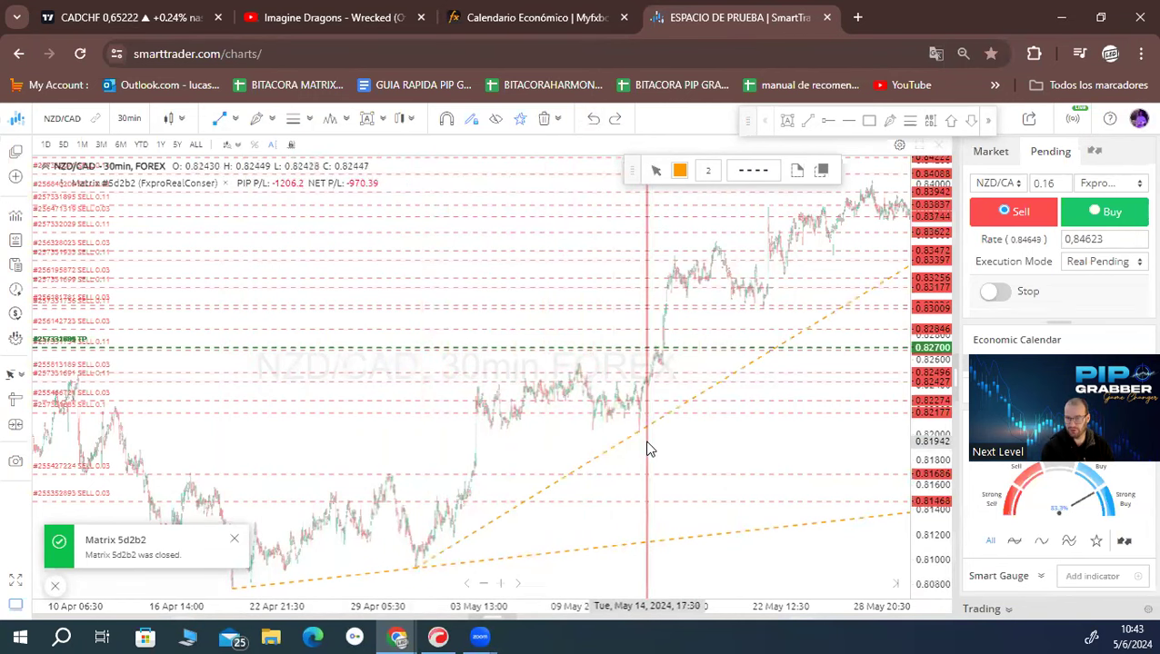
click(592, 119)
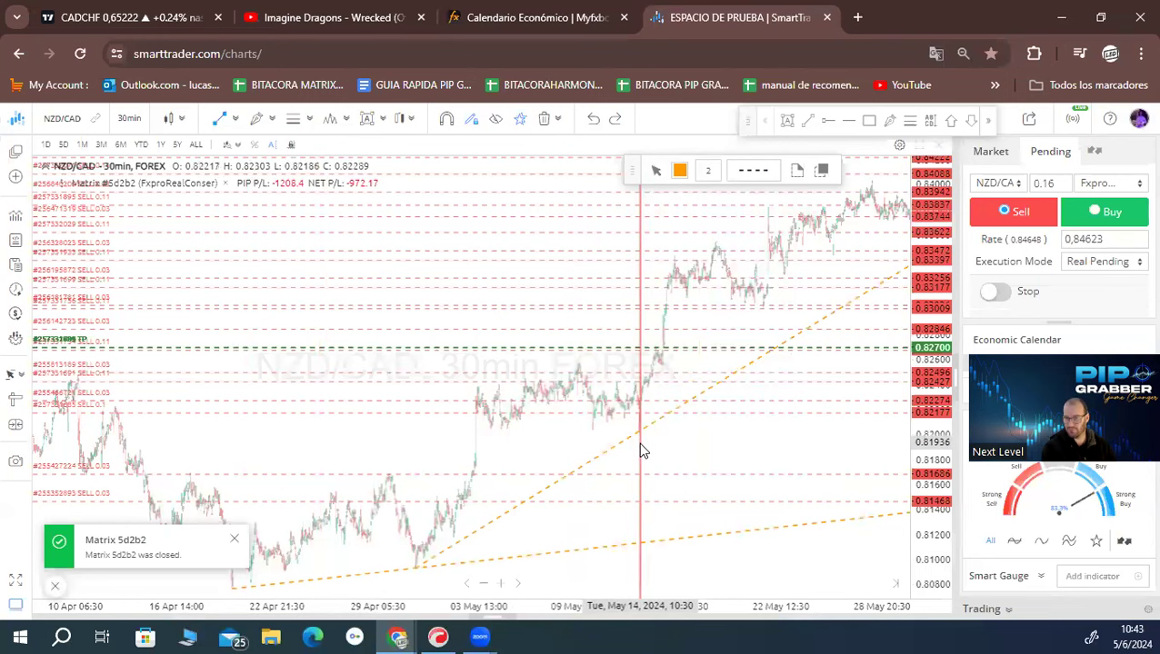
right_click(810, 211)
click(866, 238)
drag(867, 269, 468, 396)
scroll(642, 301, up, 4)
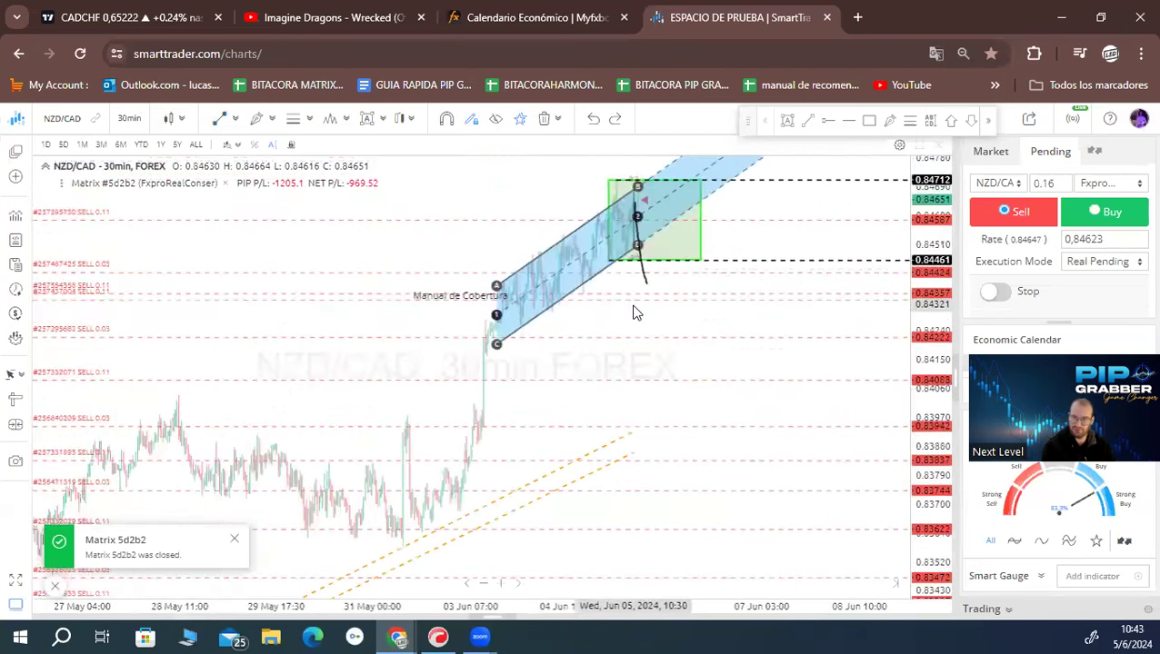
Step: Delete the lower of the two nearly parallel orange dashed trend lines beneath the May and June price action
scroll(580, 445, down, 2)
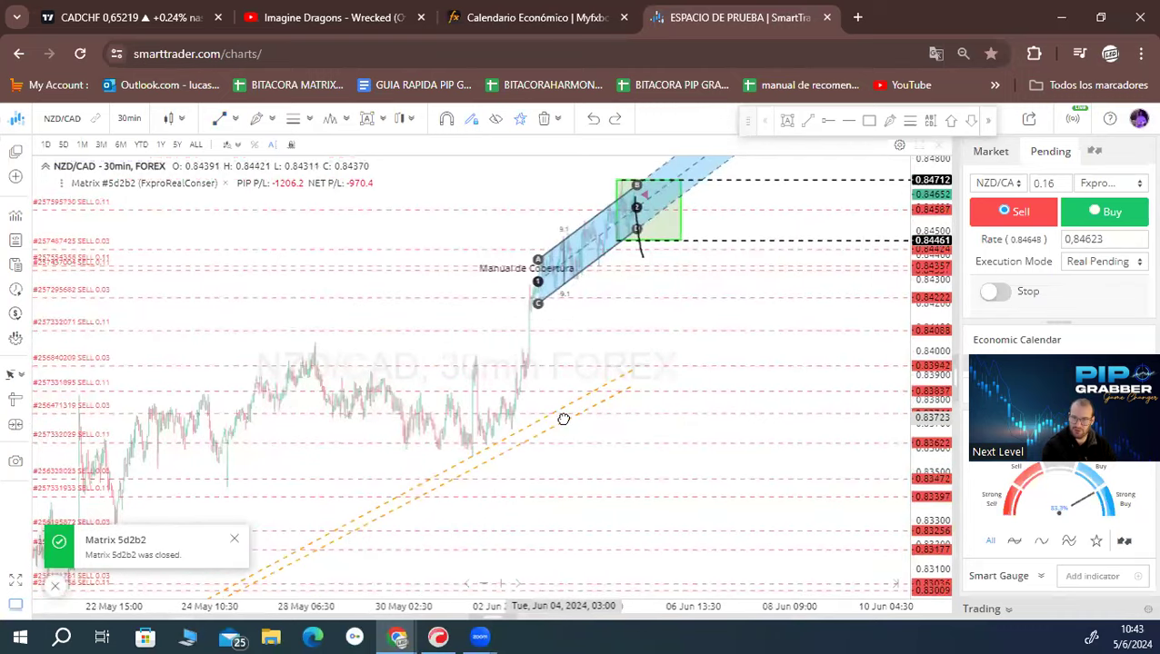
click(564, 424)
key(Escape)
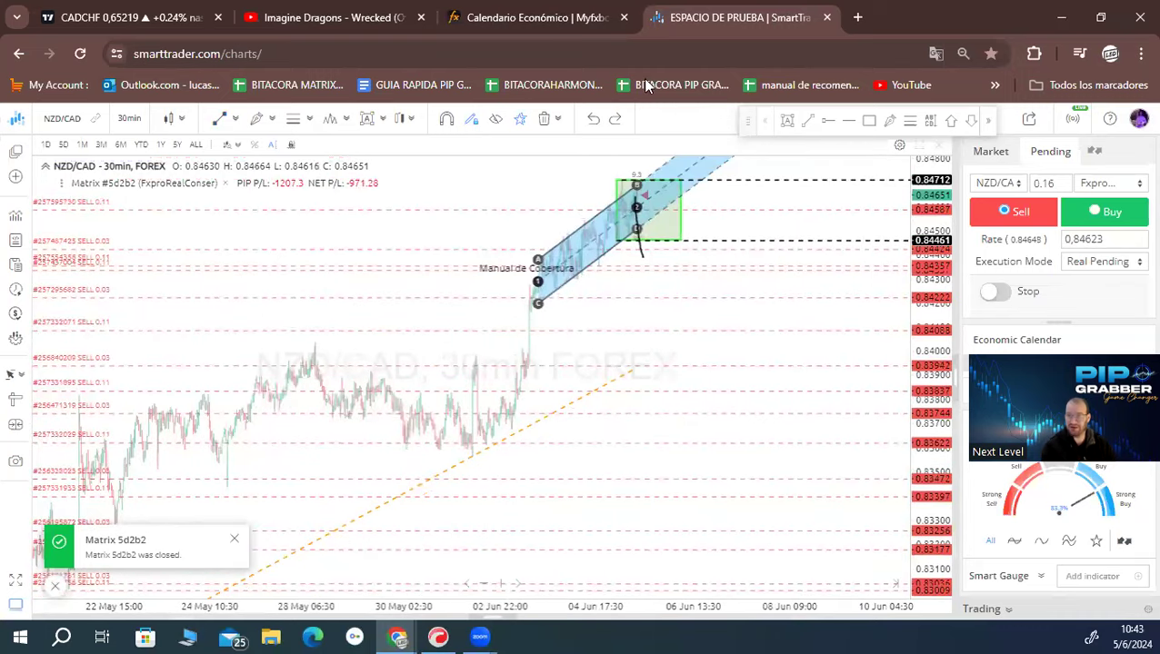
click(226, 122)
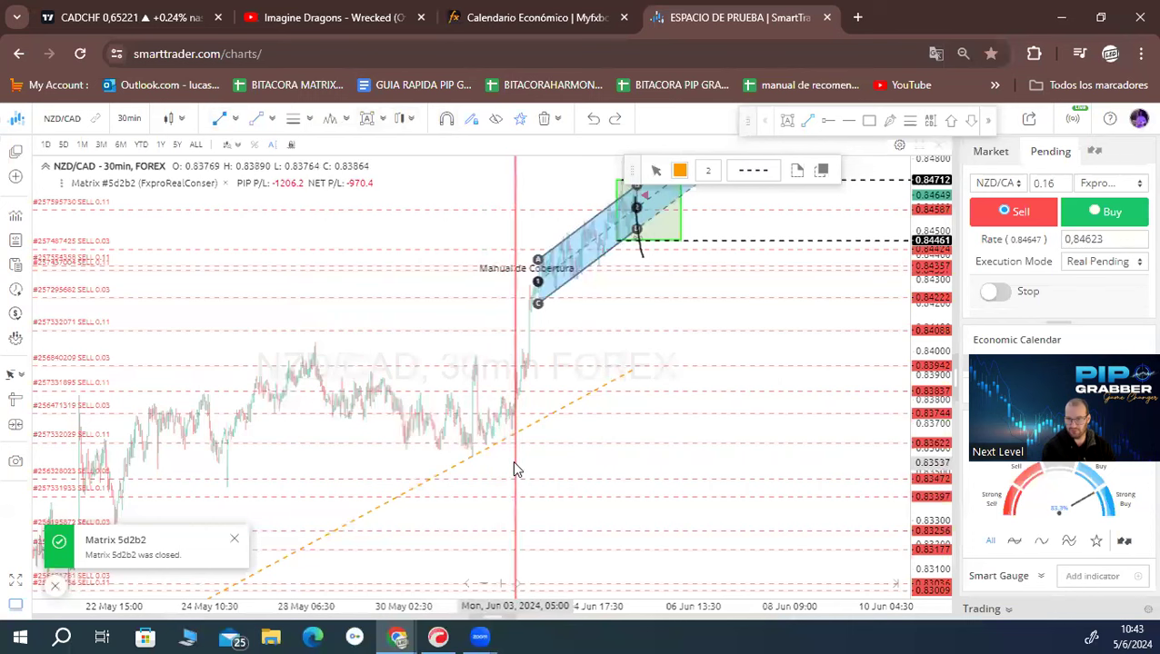
click(522, 429)
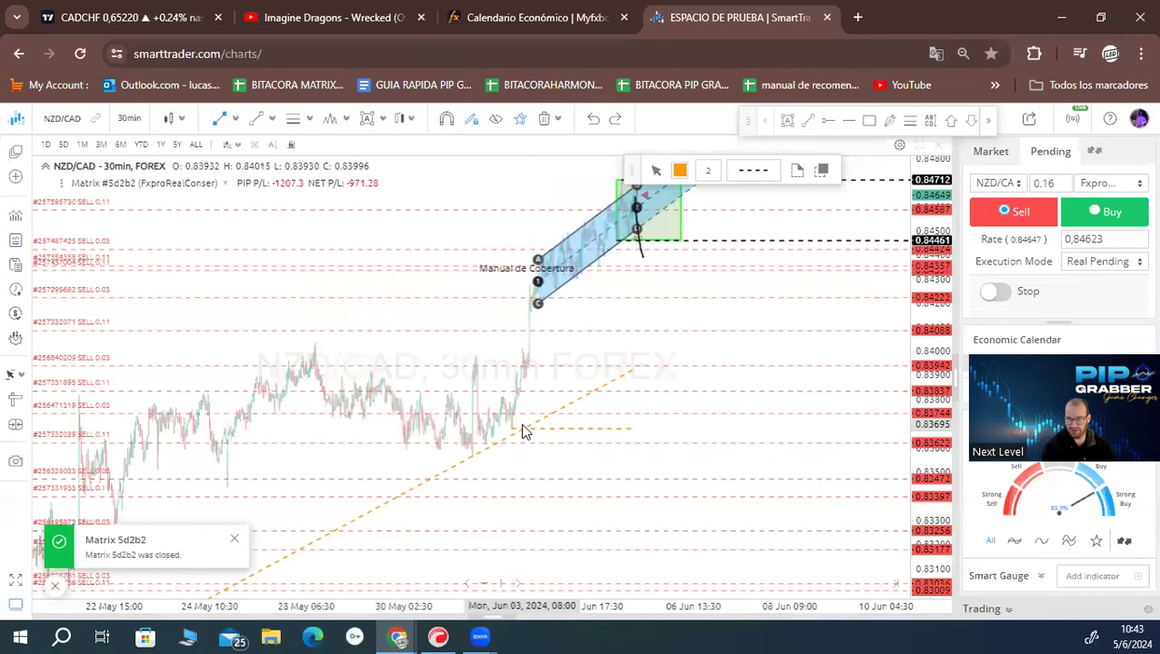
right_click(629, 305)
click(674, 239)
click(572, 311)
key(Delete)
click(583, 428)
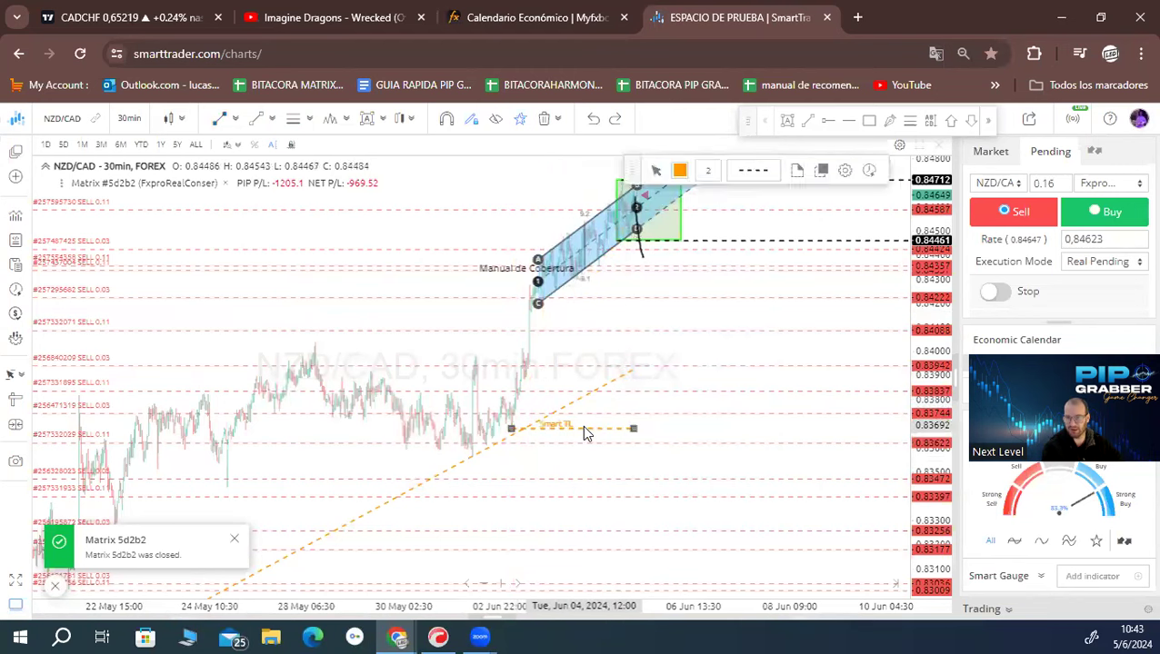
key(Delete)
Step: Extend the remaining orange dashed trend line forward beyond 5 June
right_click(580, 406)
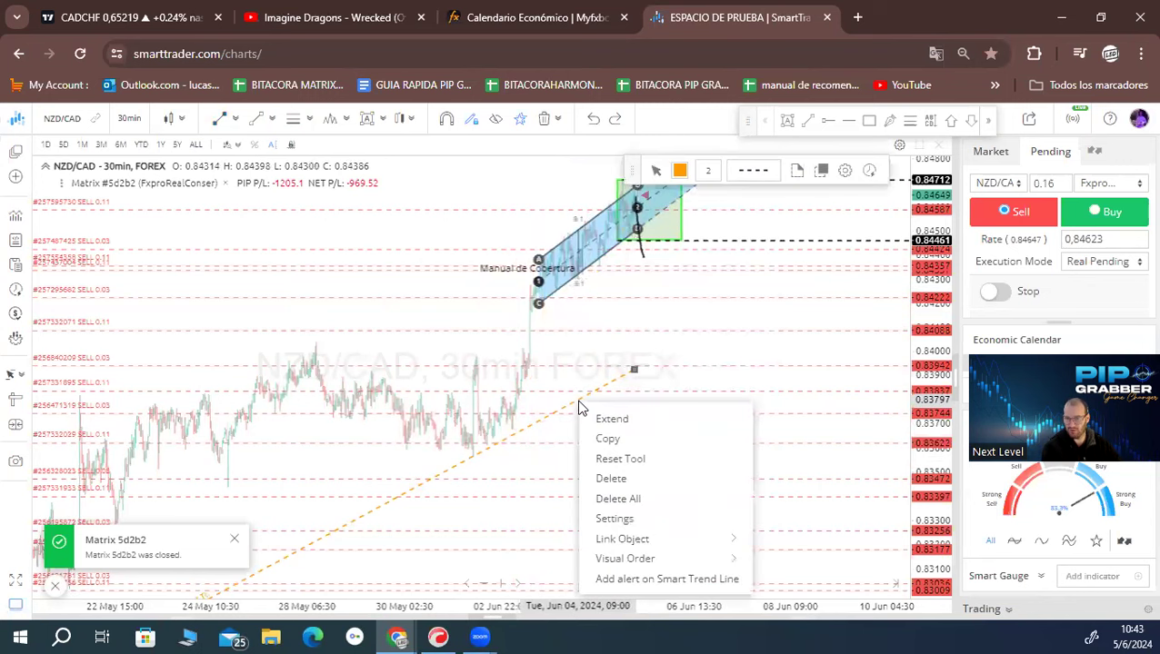
click(627, 419)
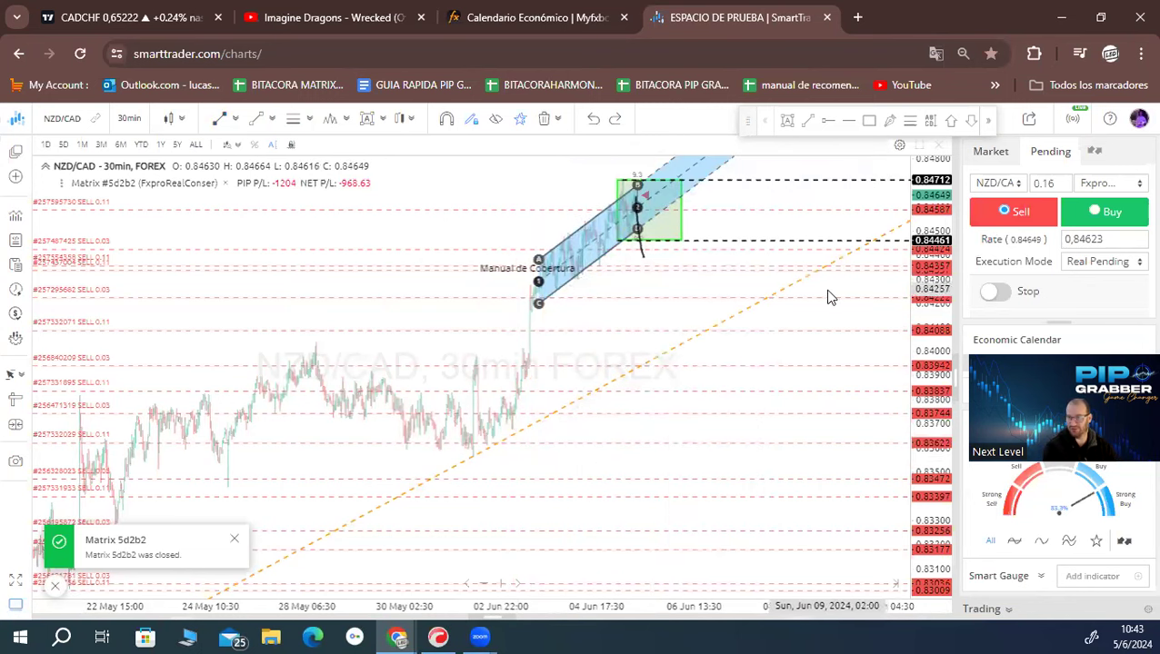
drag(821, 293, 693, 328)
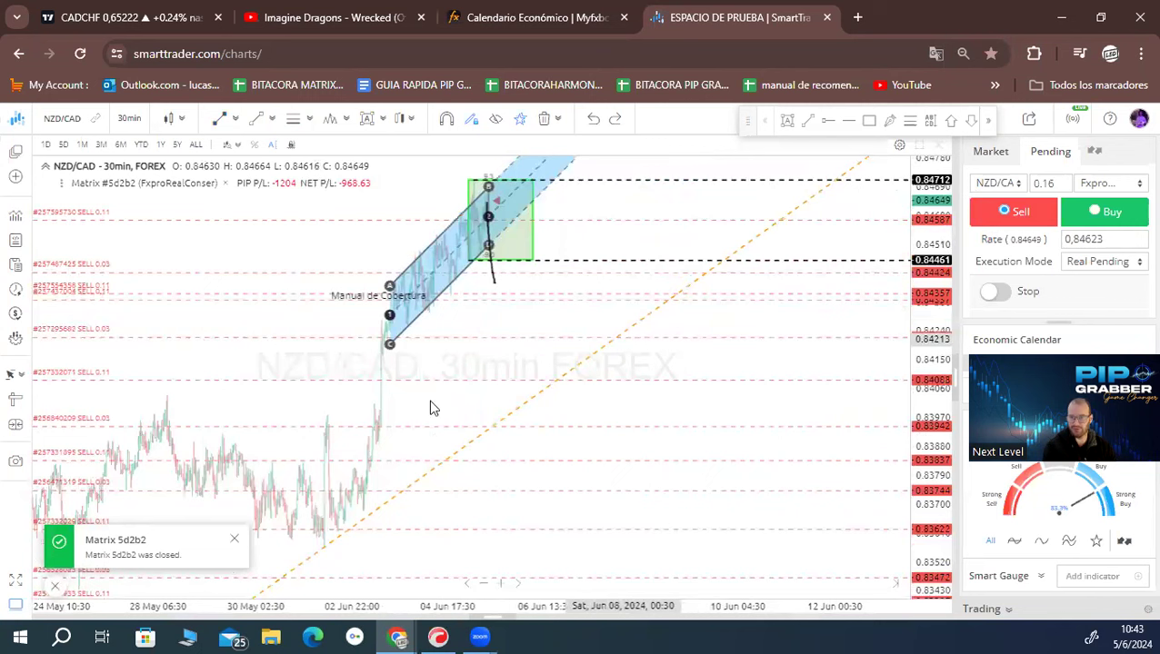
drag(413, 410, 567, 398)
Step: Draw a green rectangle below the channel from about 09:30 on 3 June to 15:00 on 6 June, spanning about 0.84160 to 0.83994
scroll(571, 382, up, 3)
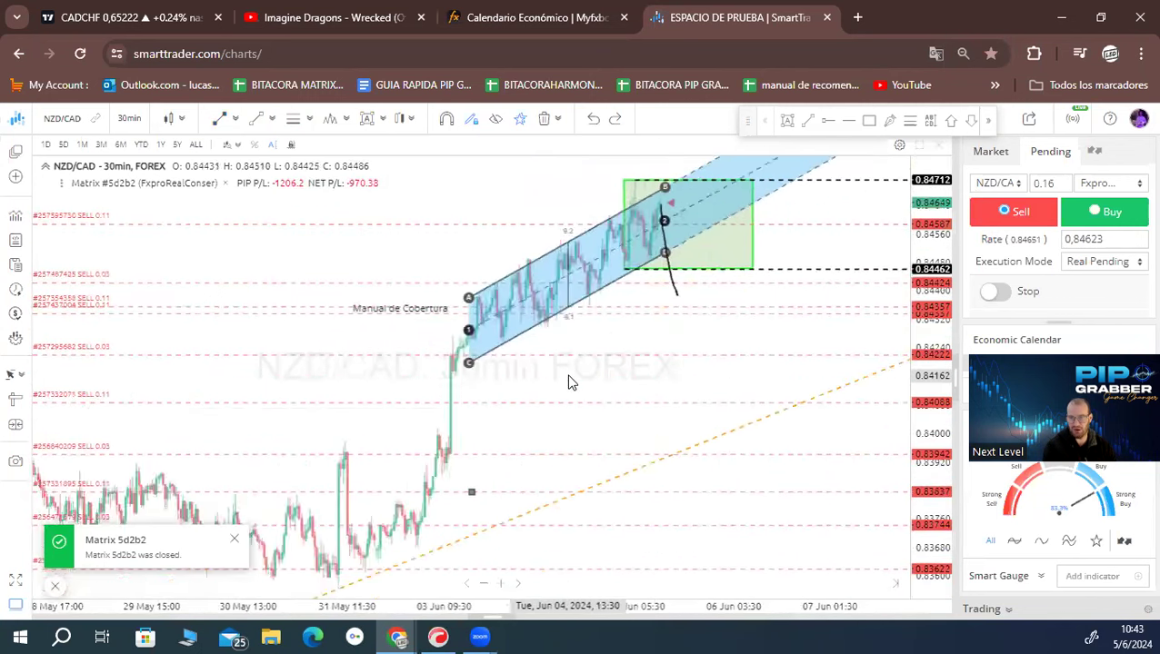
scroll(571, 382, up, 2)
click(873, 125)
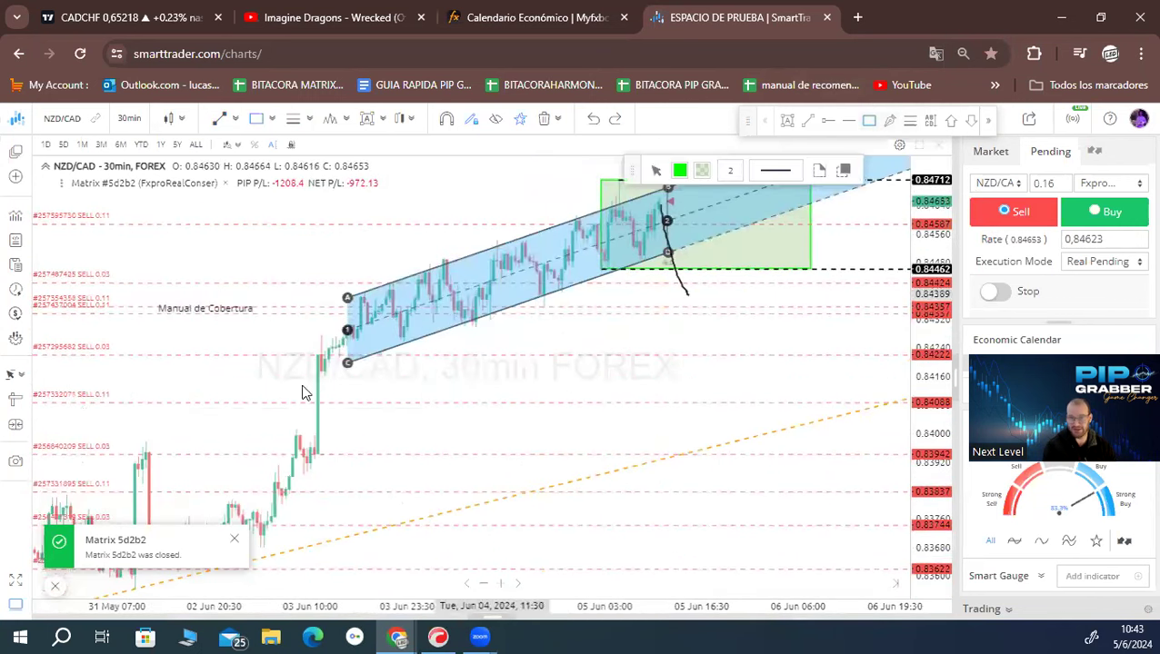
mouse_move(309, 377)
mouse_down()
mouse_move(724, 448)
mouse_move(792, 430)
mouse_move(865, 434)
mouse_up()
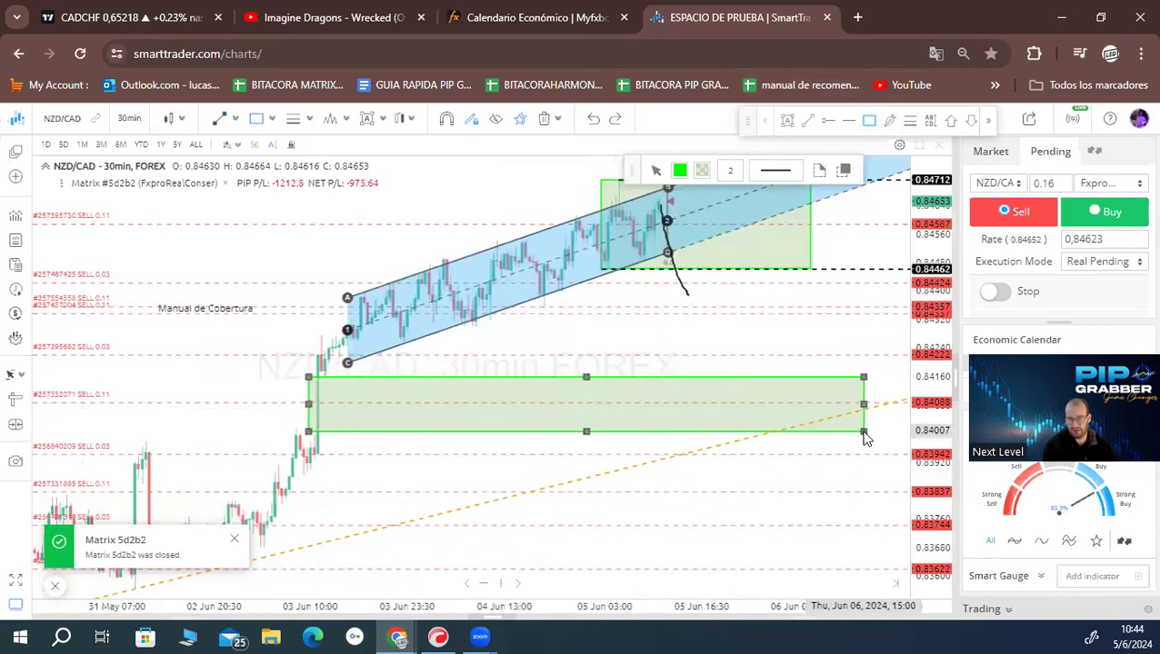
right_click(257, 209)
click(317, 238)
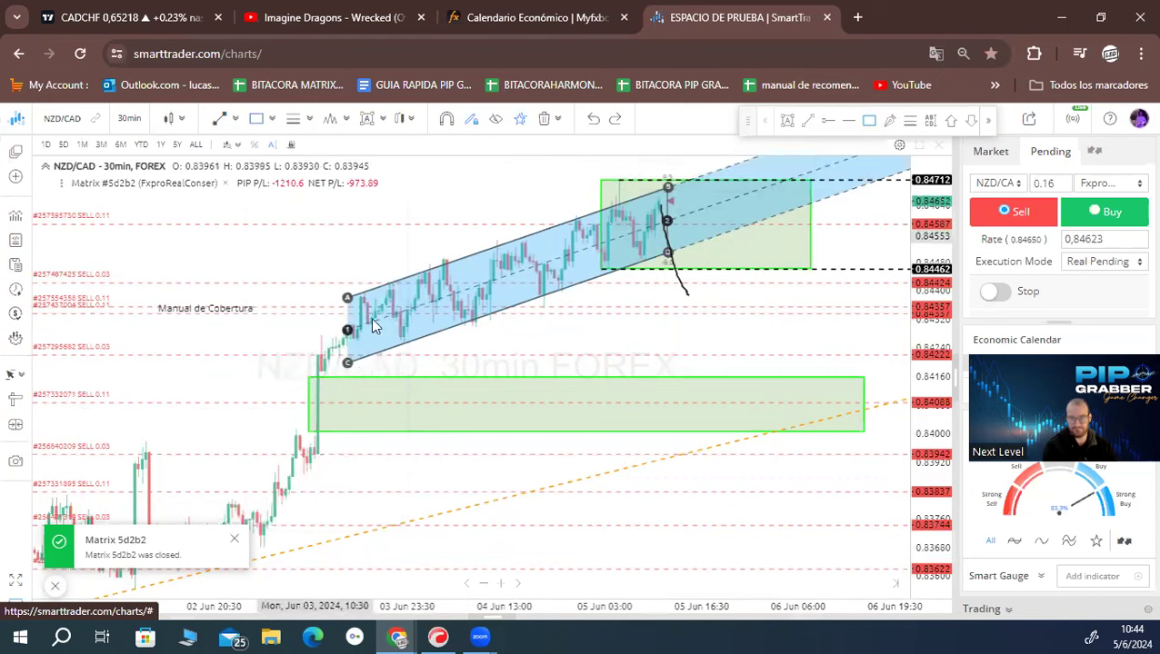
click(313, 434)
drag(307, 429, 306, 437)
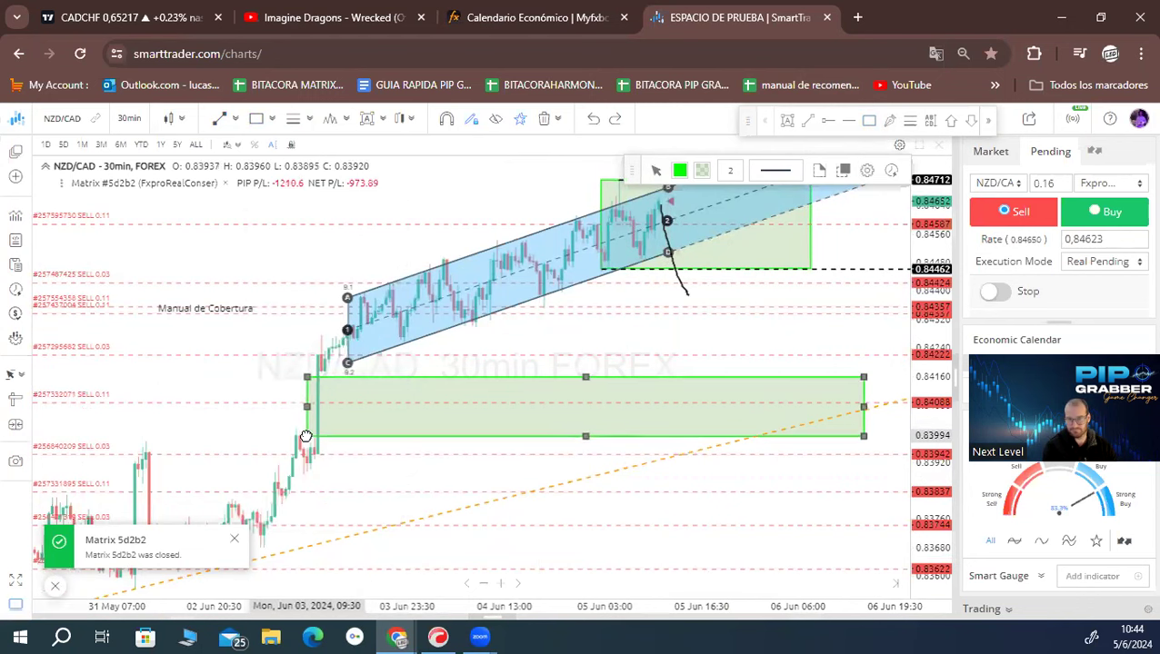
Step: Measure the pip range from the latest price in the upper green box down to the lower green rectangle's upper edge, and clear the measurement
scroll(611, 399, down, 5)
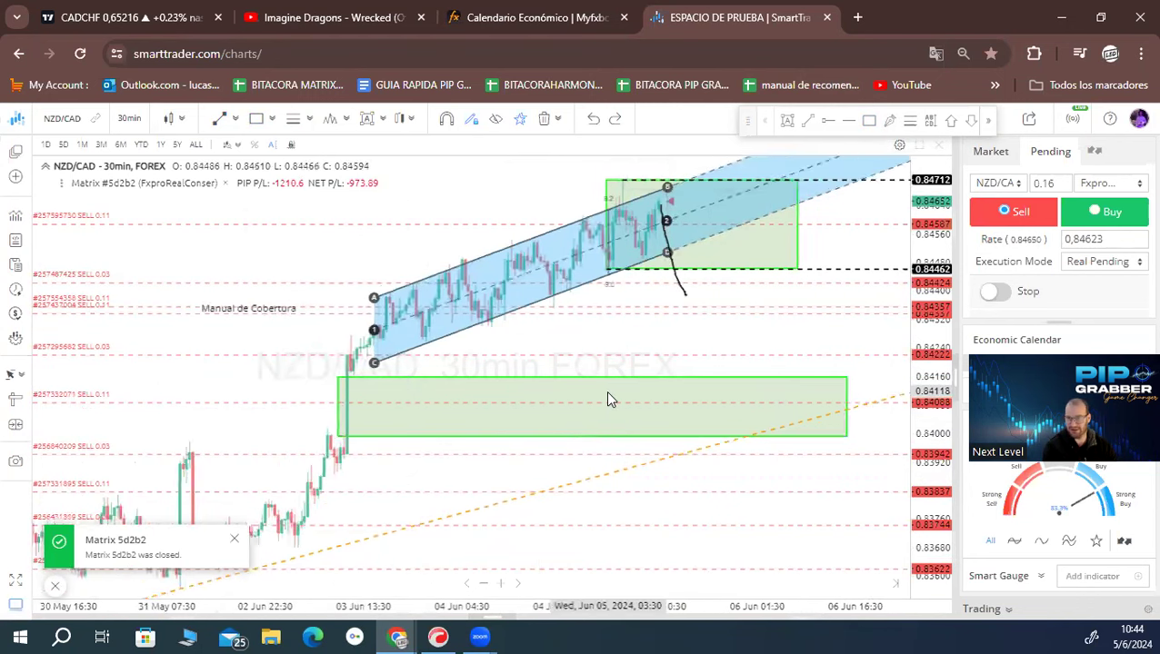
drag(752, 328, 488, 386)
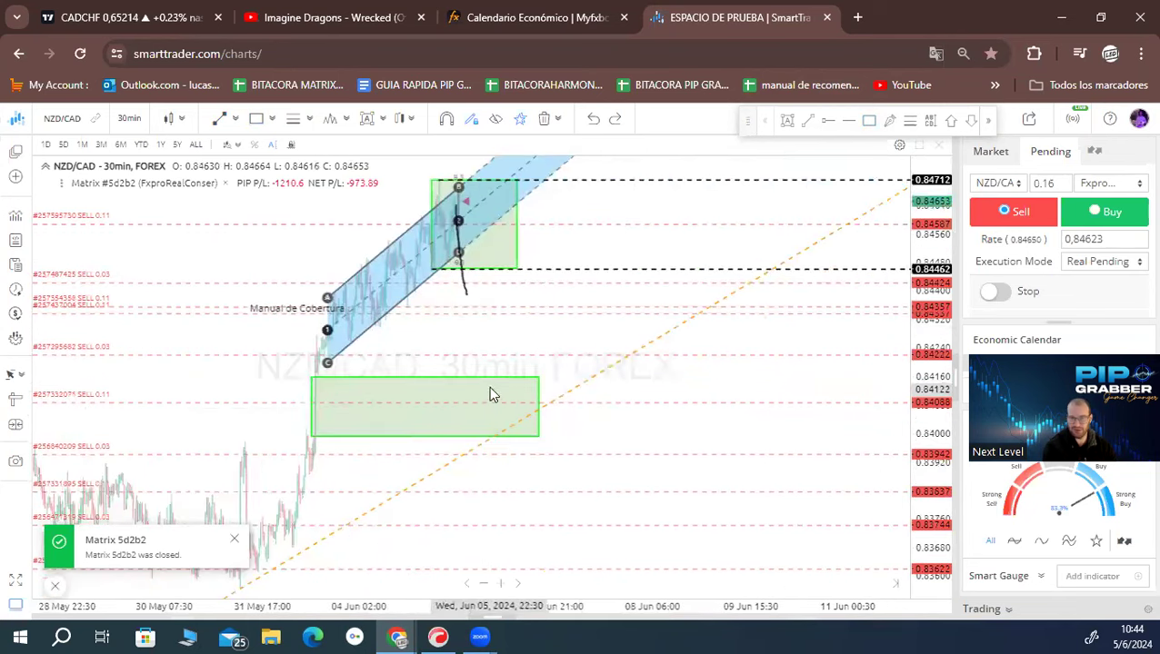
scroll(498, 376, down, 2)
scroll(498, 375, down, 3)
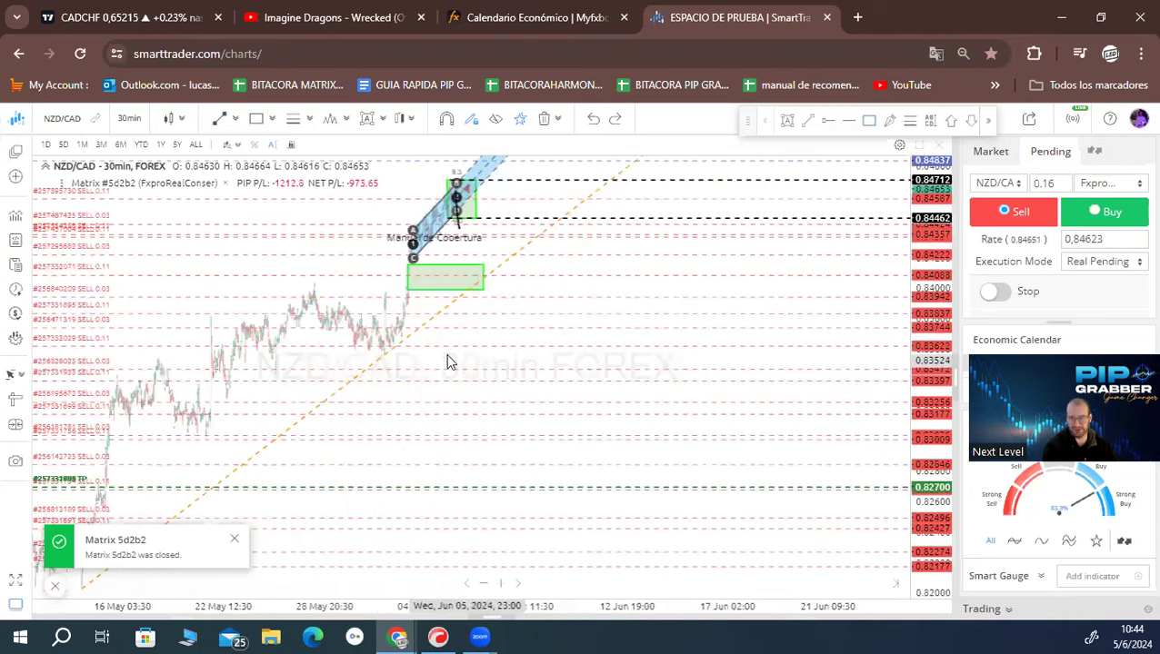
click(16, 403)
click(459, 198)
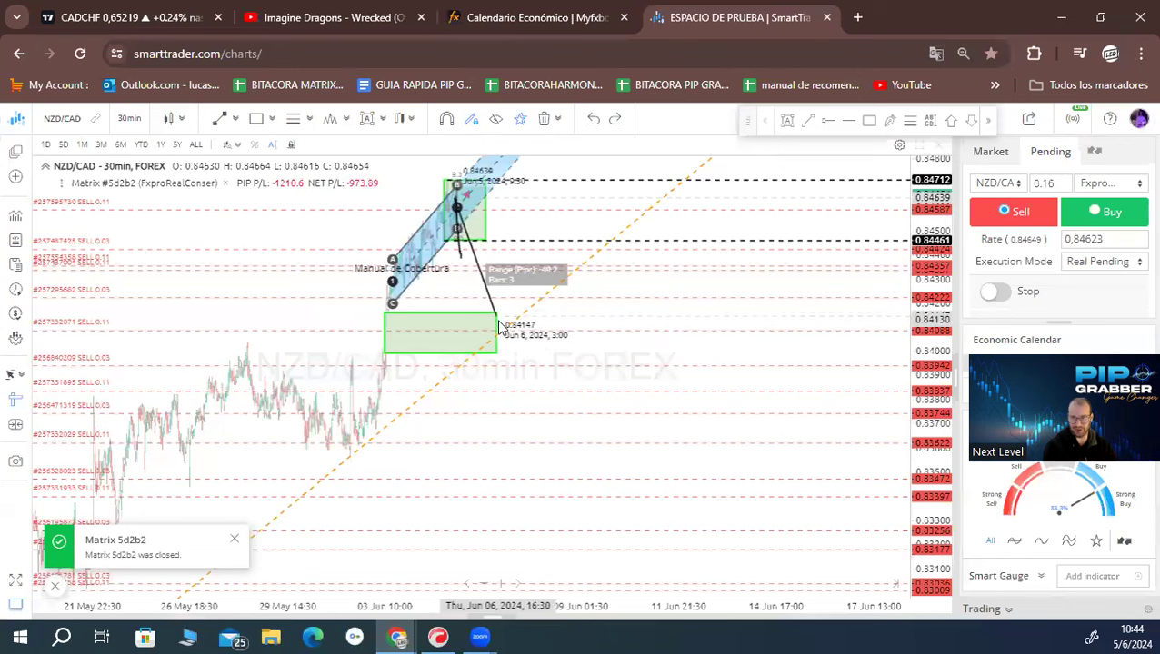
click(498, 323)
right_click(693, 203)
click(563, 233)
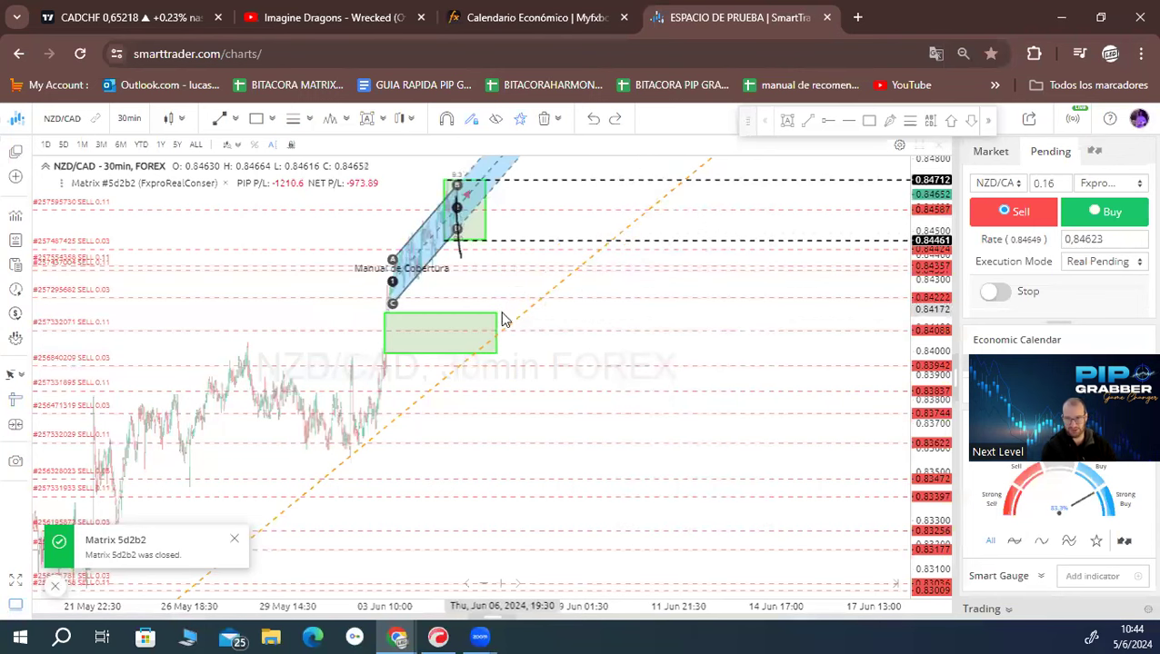
Step: Switch the chart to the 1-day timeframe and hide market orders, real and hidden pending orders, and buy/sell arrow markers
drag(578, 316, 476, 320)
scroll(476, 388, down, 3)
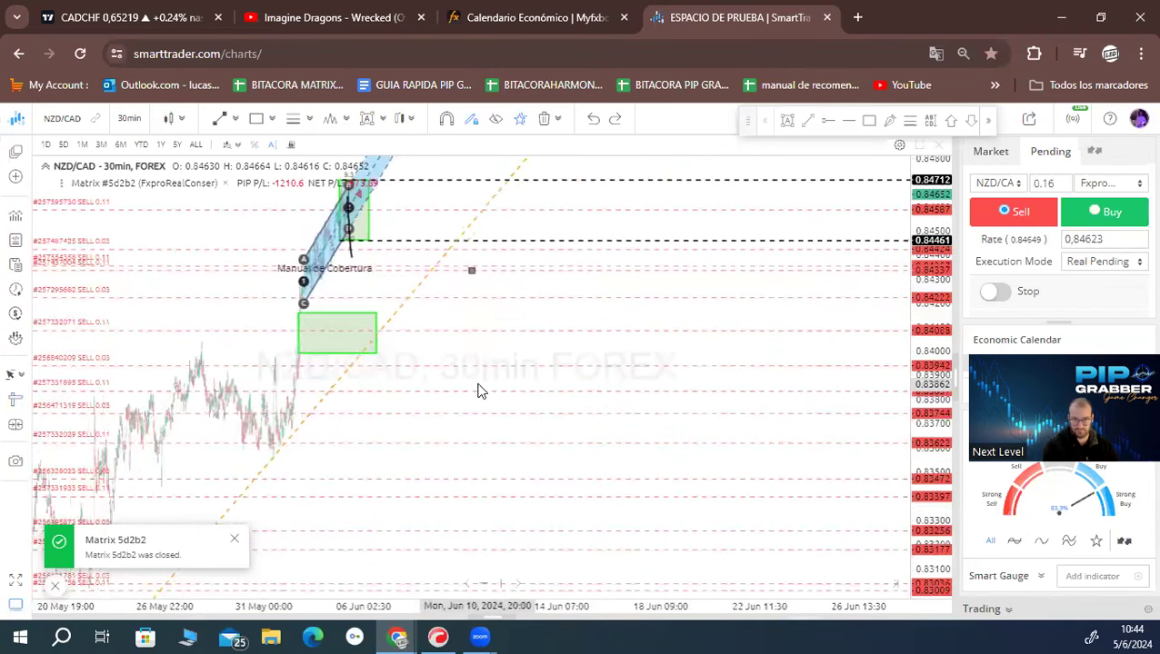
drag(241, 344, 427, 336)
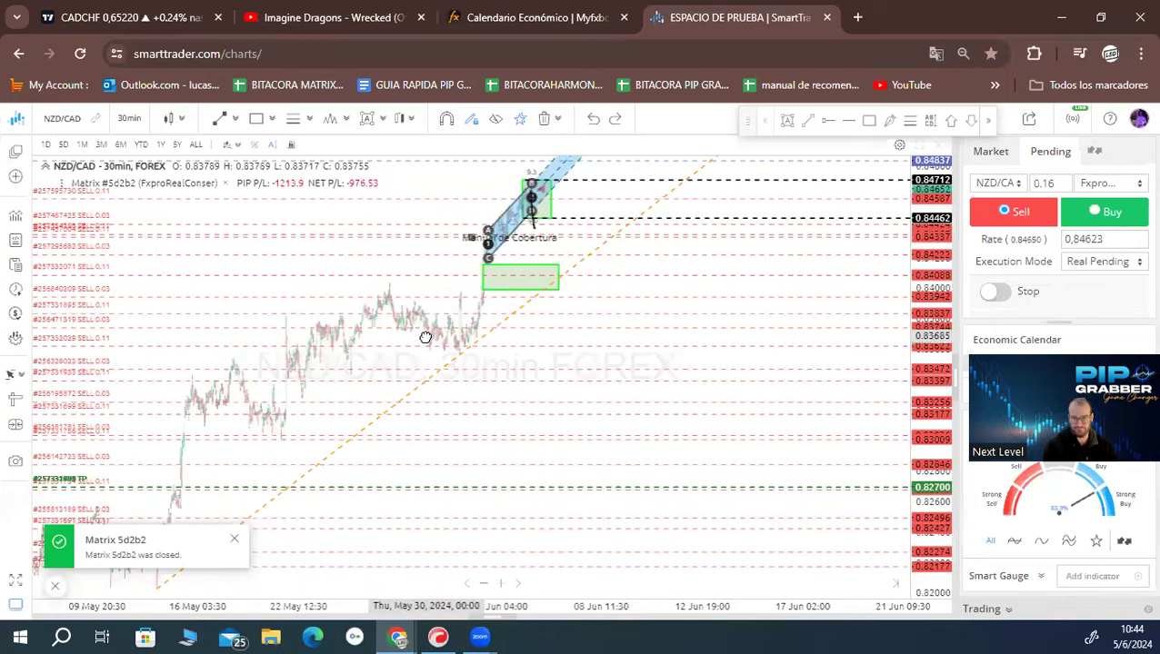
click(131, 118)
click(151, 389)
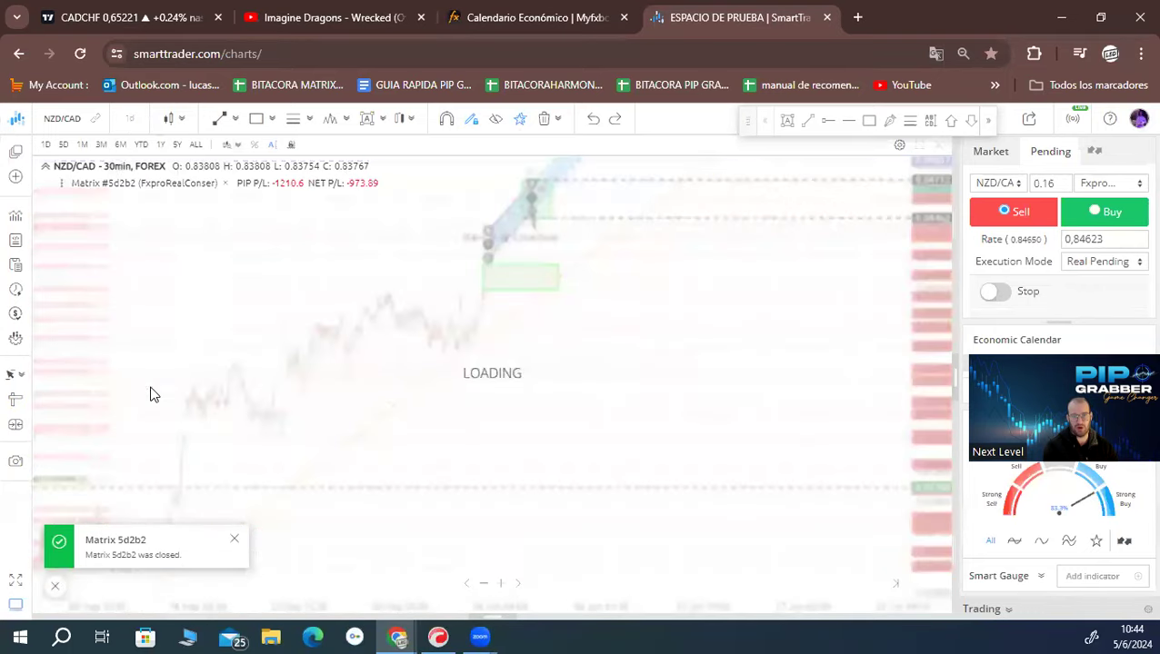
scroll(845, 233, up, 2)
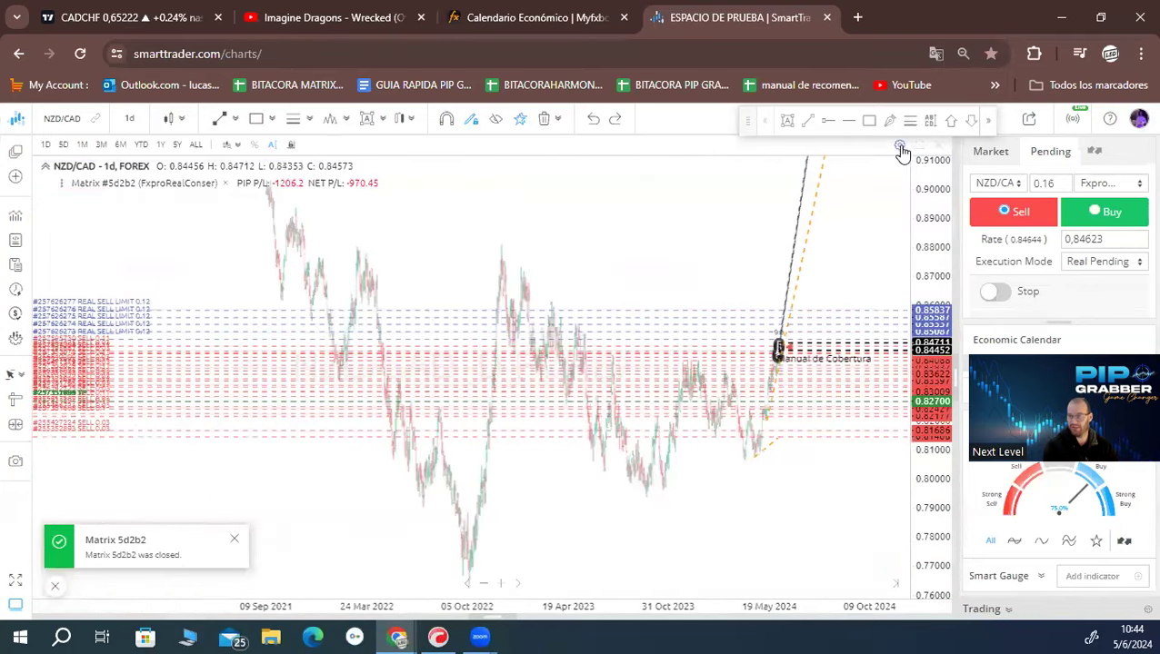
click(898, 148)
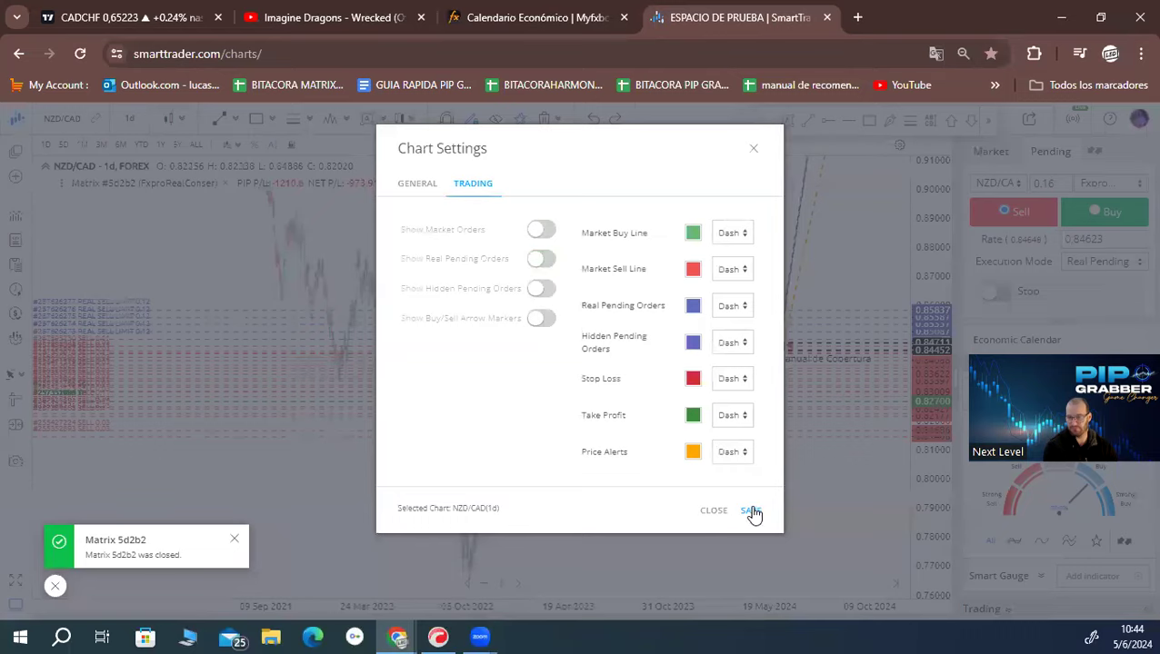
click(751, 512)
Step: Delete the steep orange dashed trend line that rises from the mid-May low into June
scroll(493, 391, up, 4)
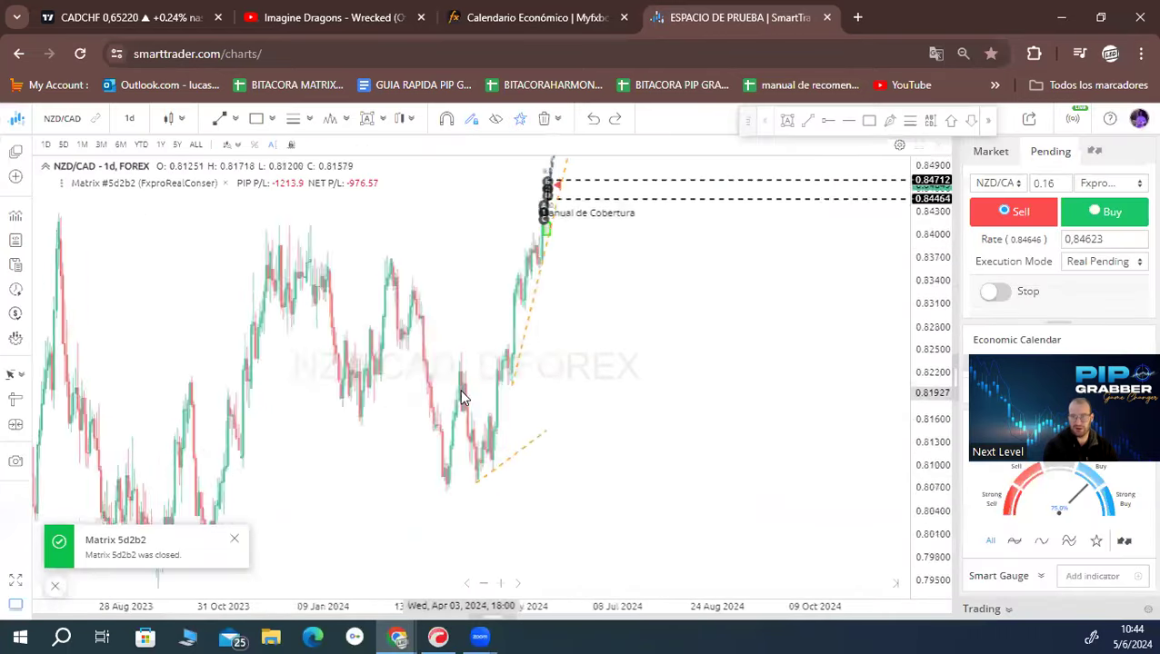
scroll(461, 395, up, 6)
scroll(558, 403, down, 5)
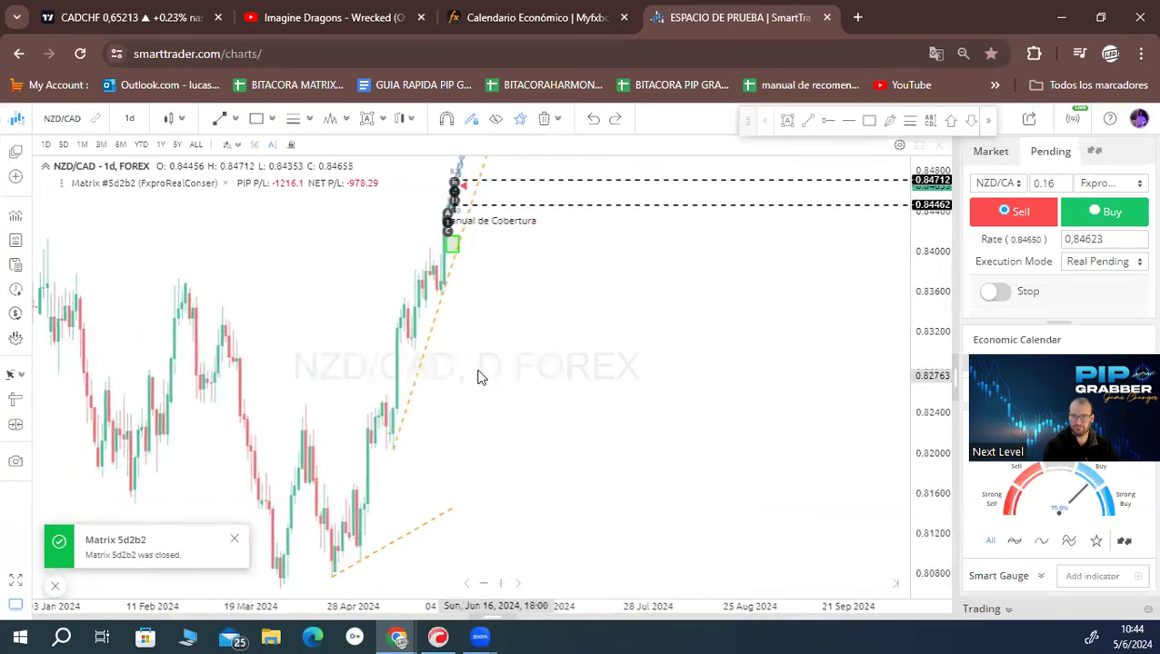
click(425, 349)
key(Delete)
Step: Draw an orange dashed Smart Trend Line from the low around 30 April up to the early June low and release the drawing tool
click(221, 119)
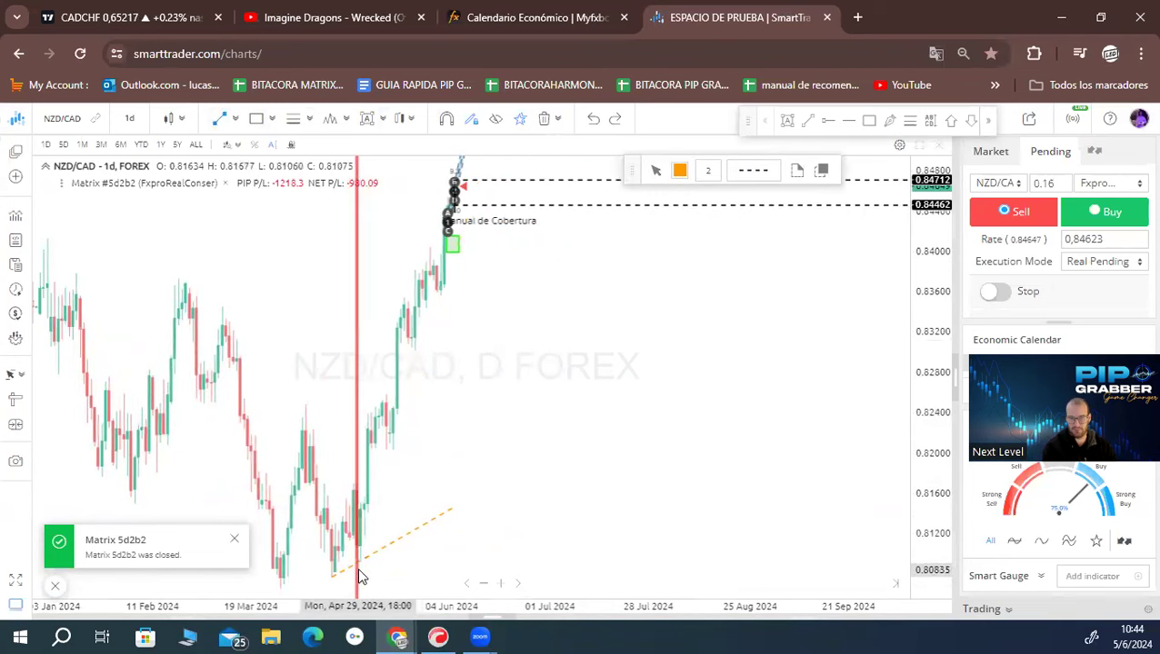
mouse_move(370, 552)
mouse_down()
mouse_move(406, 528)
mouse_move(450, 264)
mouse_up()
right_click(475, 209)
click(534, 318)
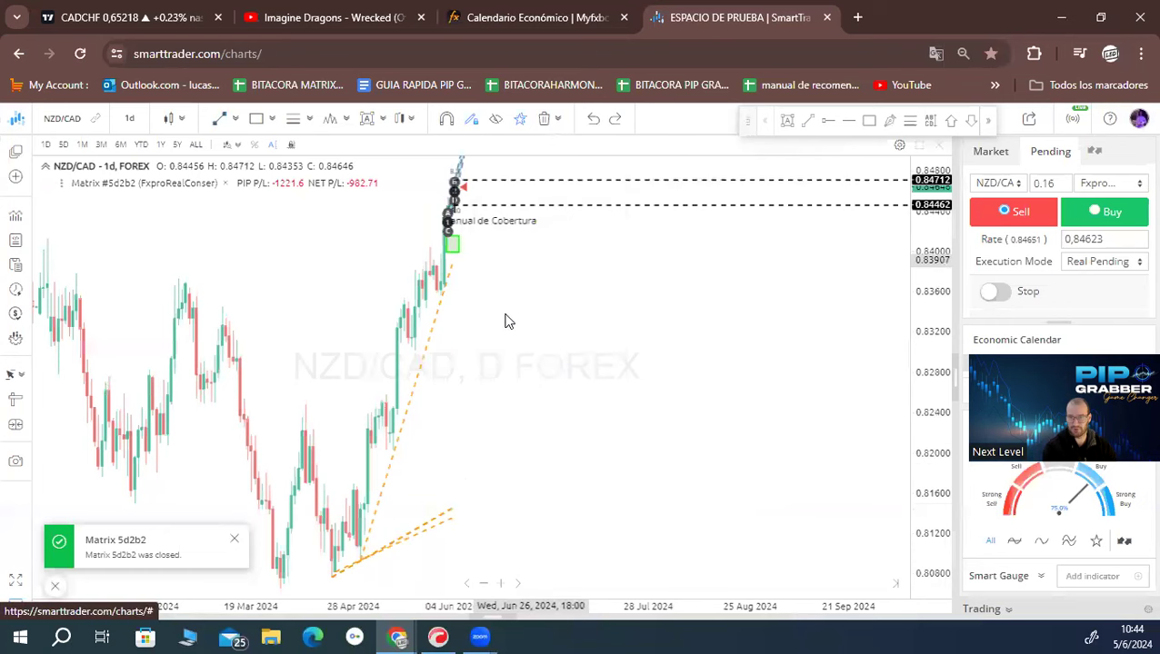
Step: Remove the duplicate shallow line along the April lows and extend the new steep trend line forward
click(406, 545)
drag(410, 543, 410, 530)
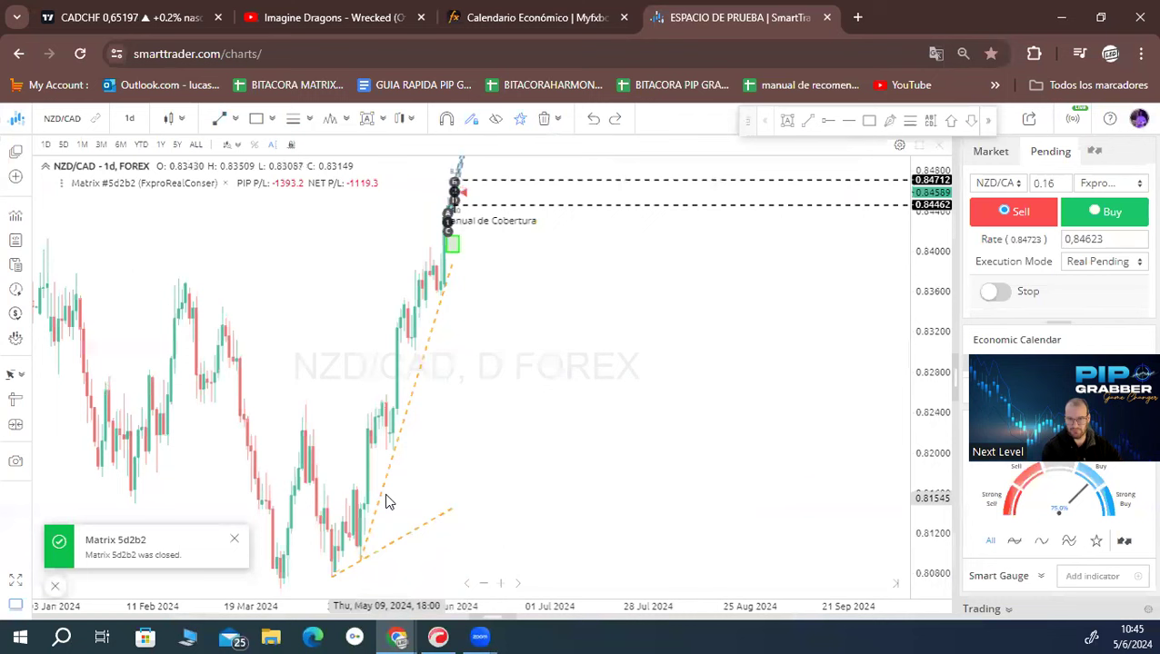
right_click(383, 498)
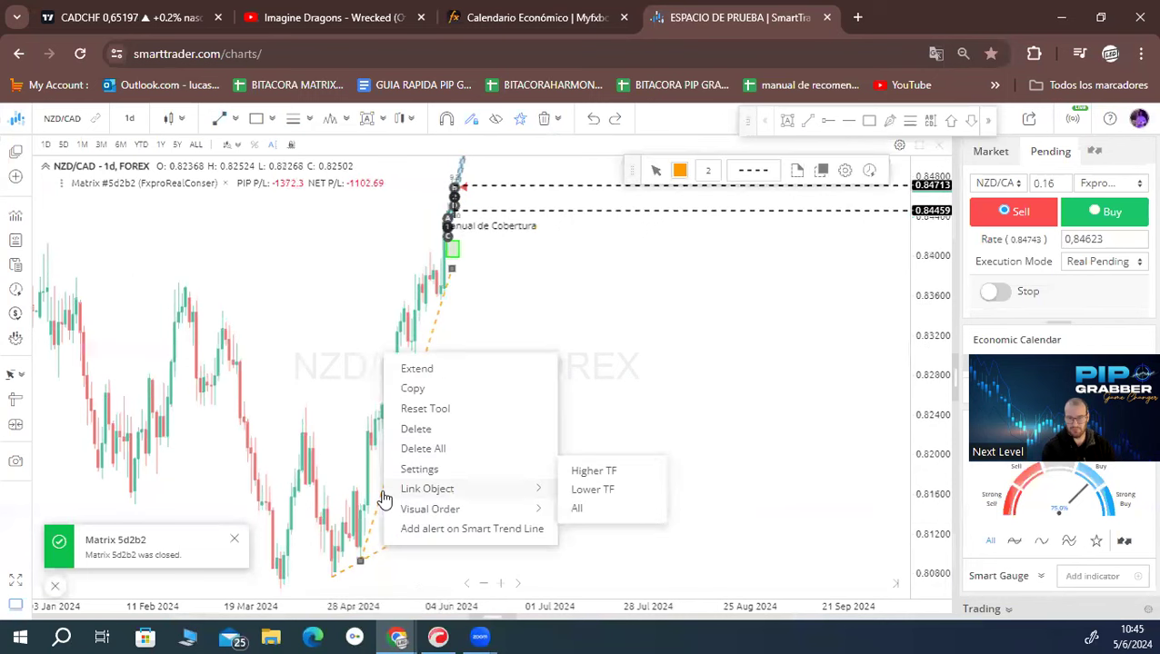
click(449, 373)
Step: Examine the daily price history from the recent candles back to 2022 against the trend lines and the marked box levels
scroll(501, 360, up, 5)
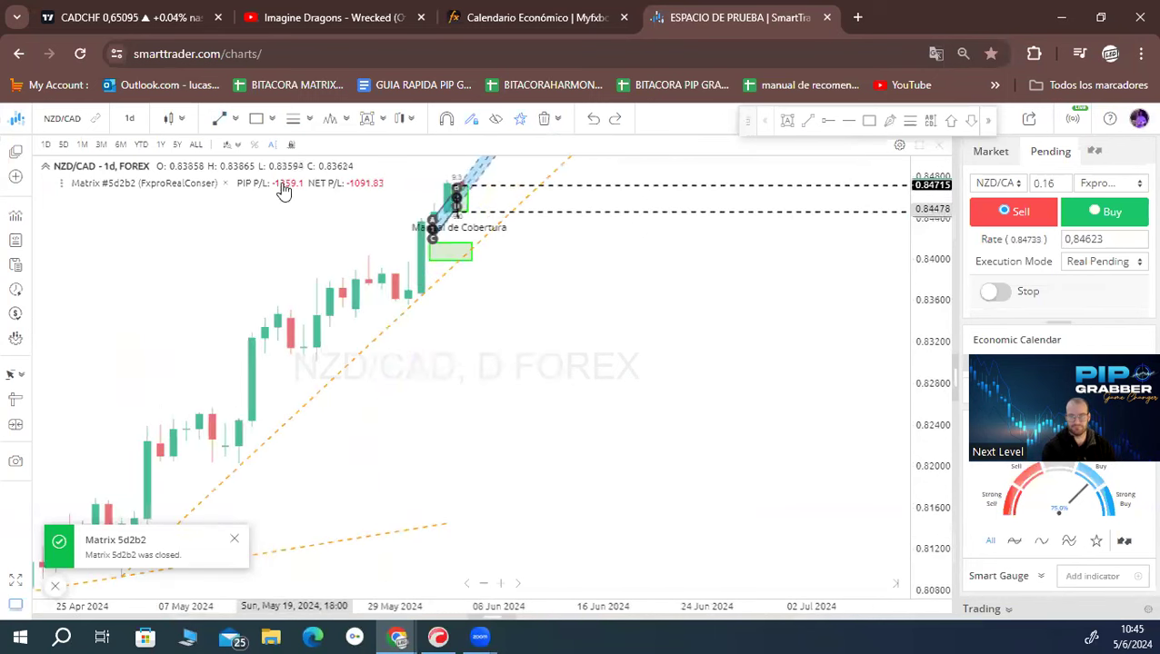
drag(284, 167, 580, 315)
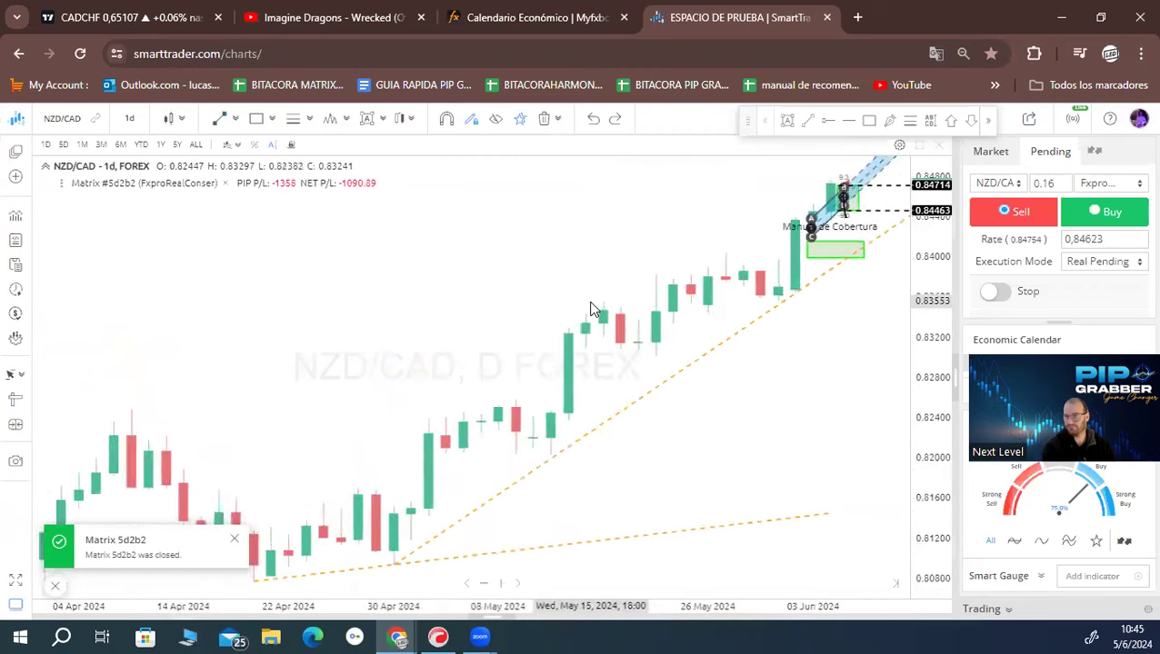
scroll(568, 364, down, 4)
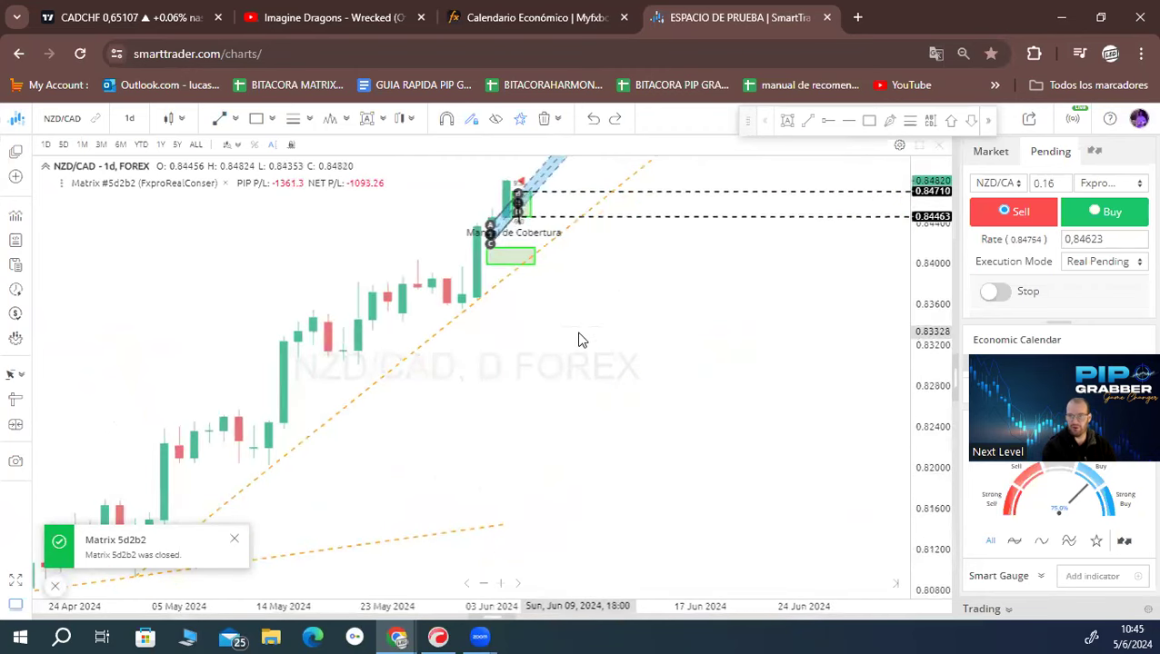
scroll(583, 324, down, 4)
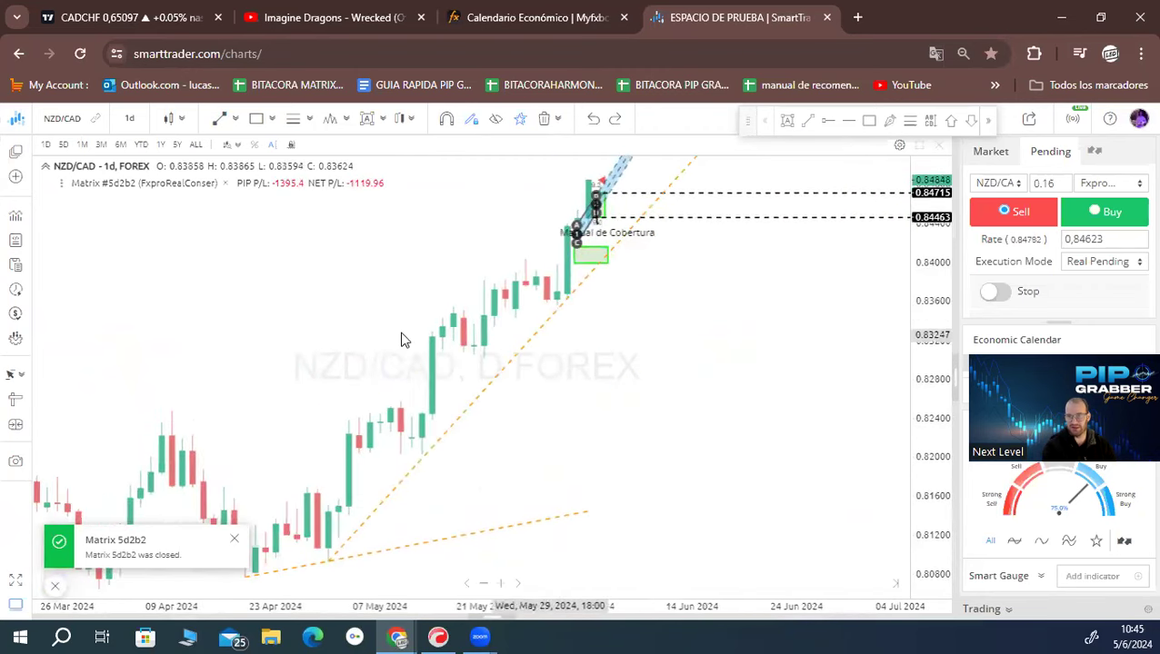
scroll(542, 324, down, 5)
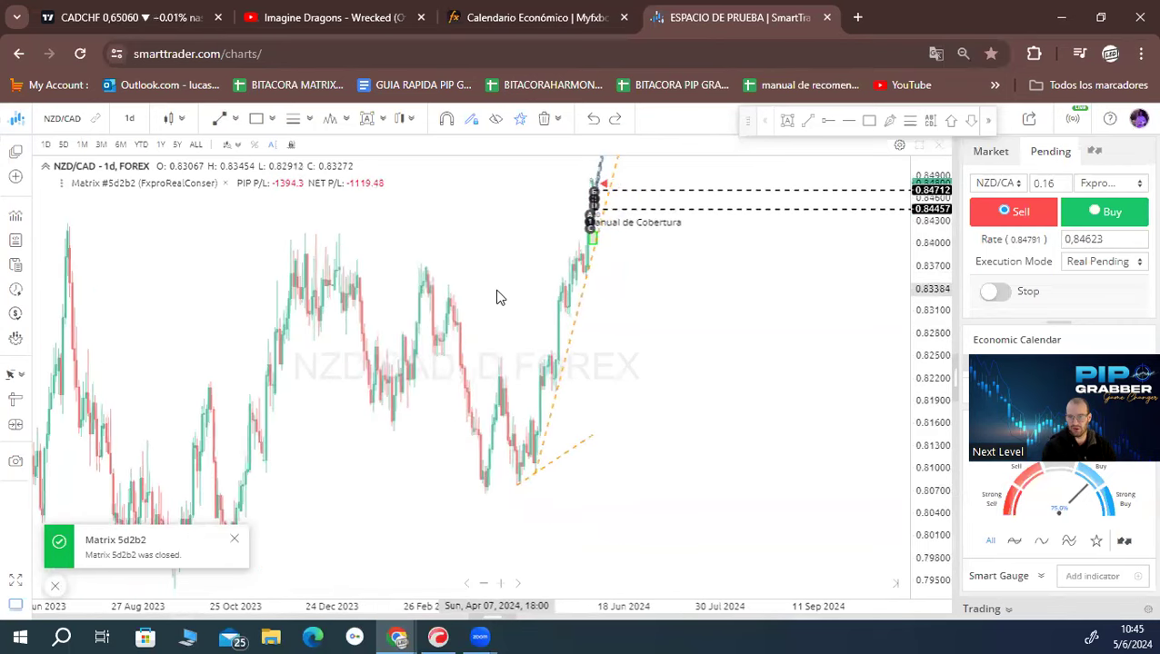
scroll(498, 297, down, 3)
scroll(398, 245, down, 5)
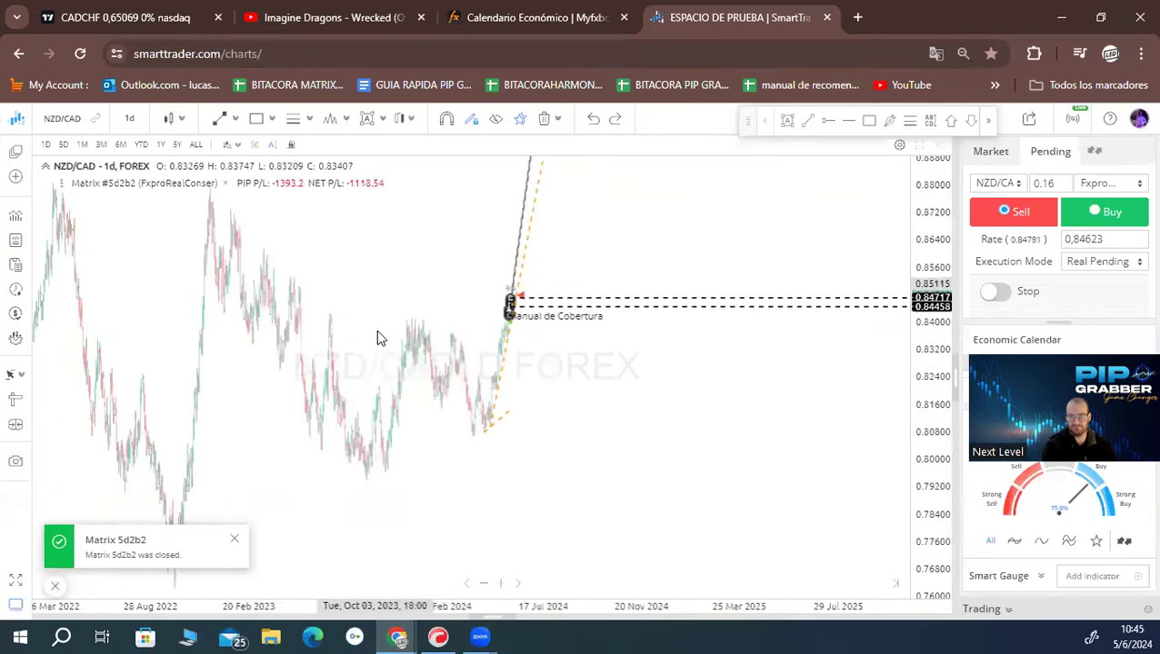
Step: Switch to TradingView and examine the latest moves on the 3-minute AUD/CAD and USD/CAD charts
scroll(400, 314, up, 3)
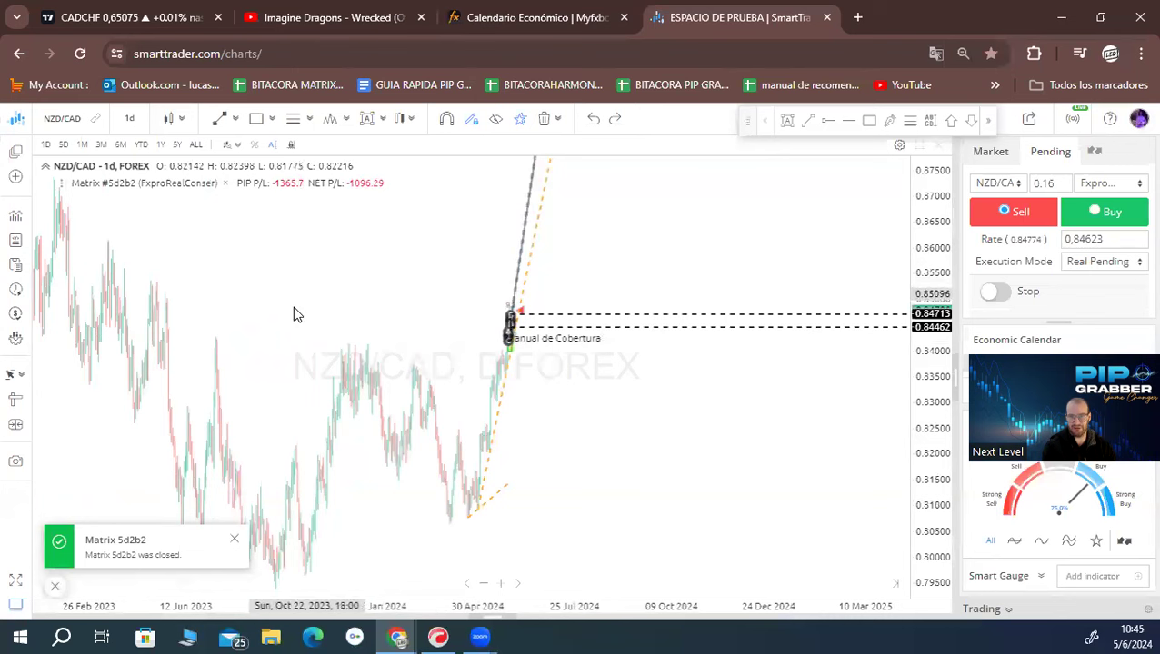
click(238, 122)
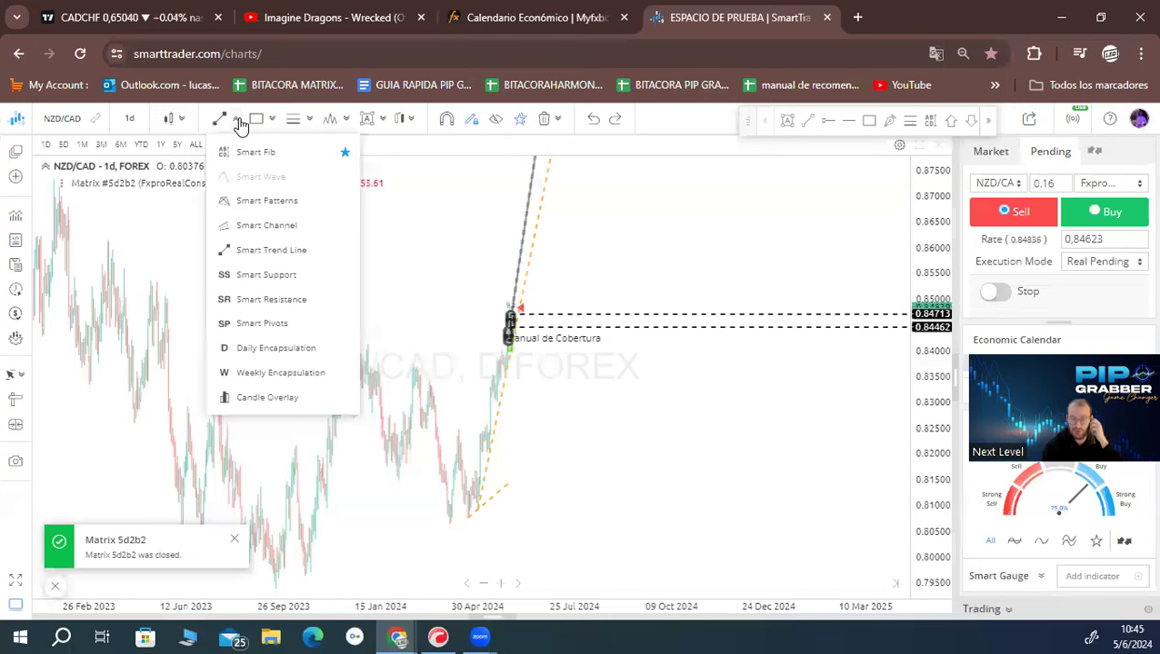
click(138, 8)
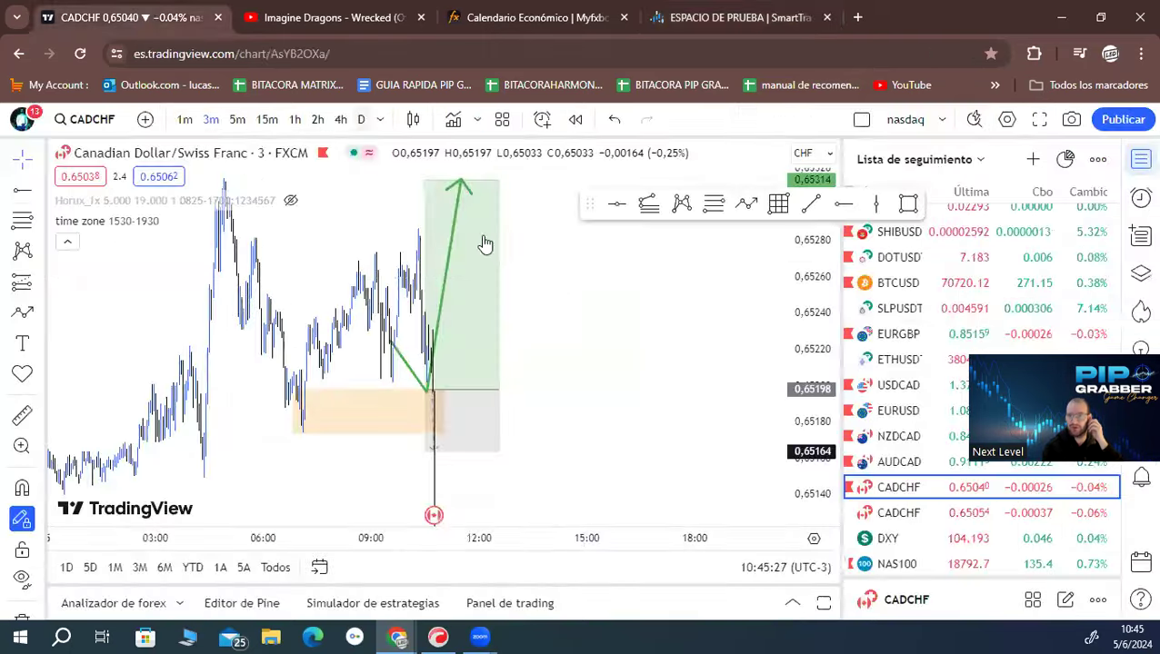
click(900, 463)
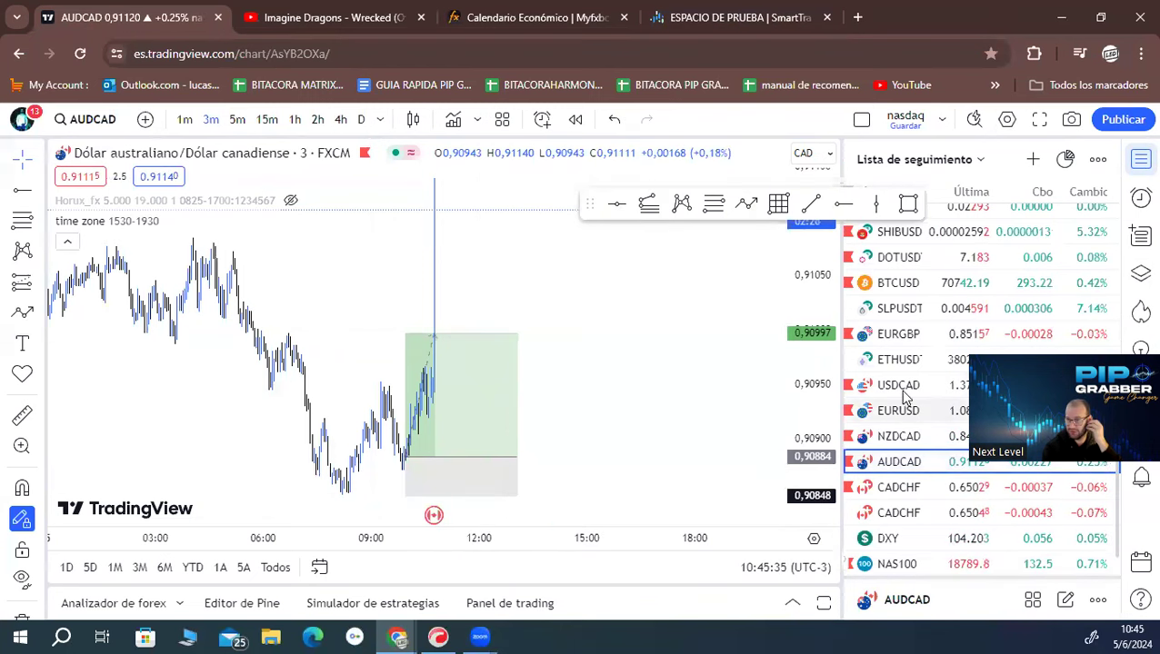
click(903, 391)
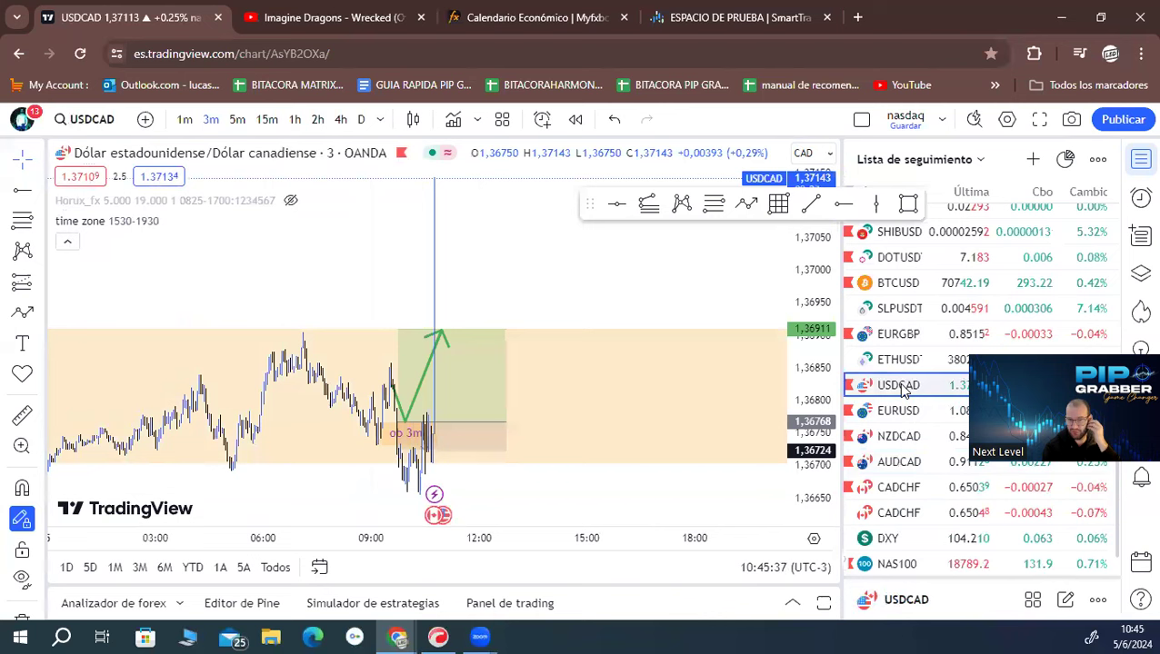
click(427, 432)
click(277, 298)
scroll(455, 298, up, 3)
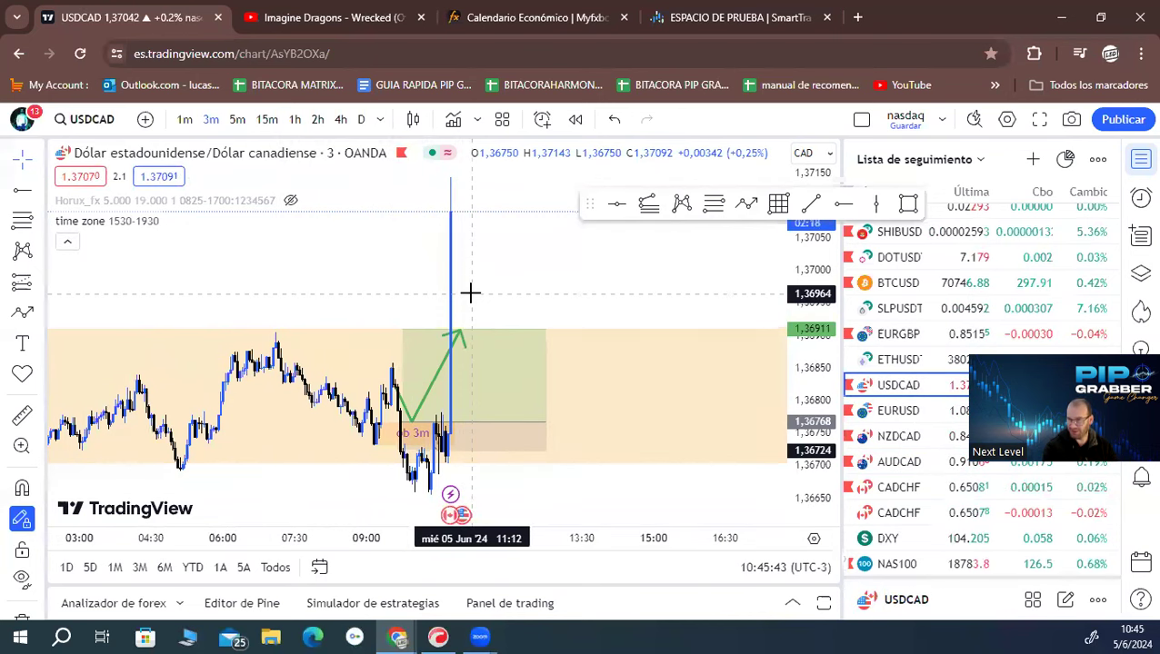
Step: Open EUR/USD, shift the short position forward with its entry at about 1.08808, and move the upper red ray to 1.08813
click(900, 414)
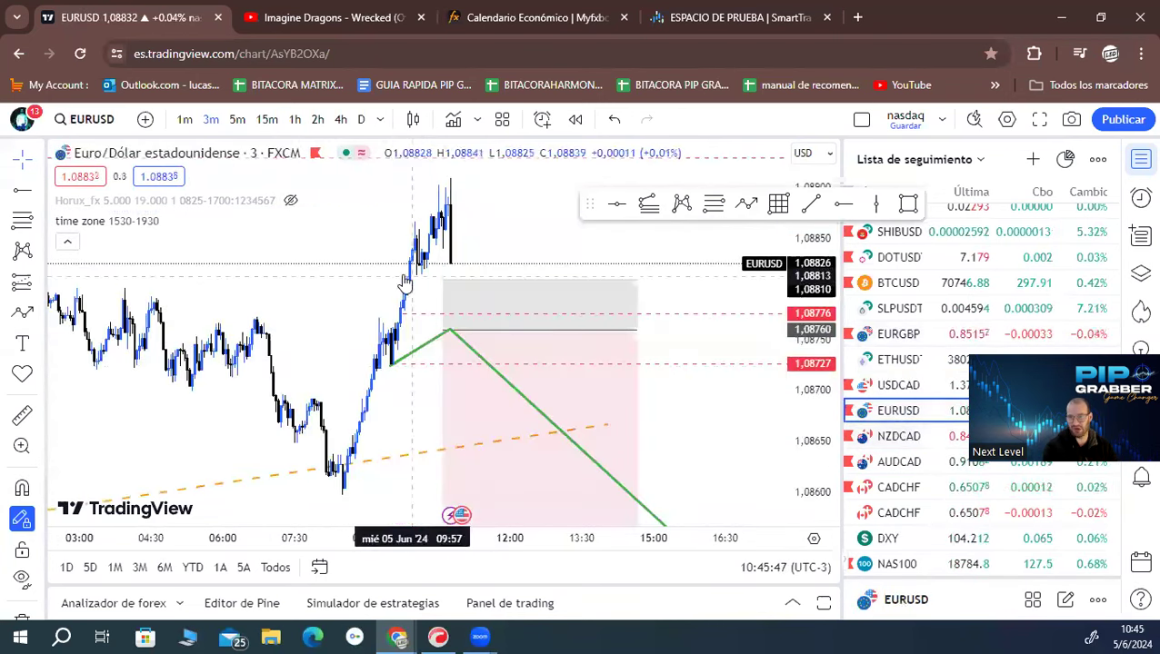
drag(539, 332, 649, 284)
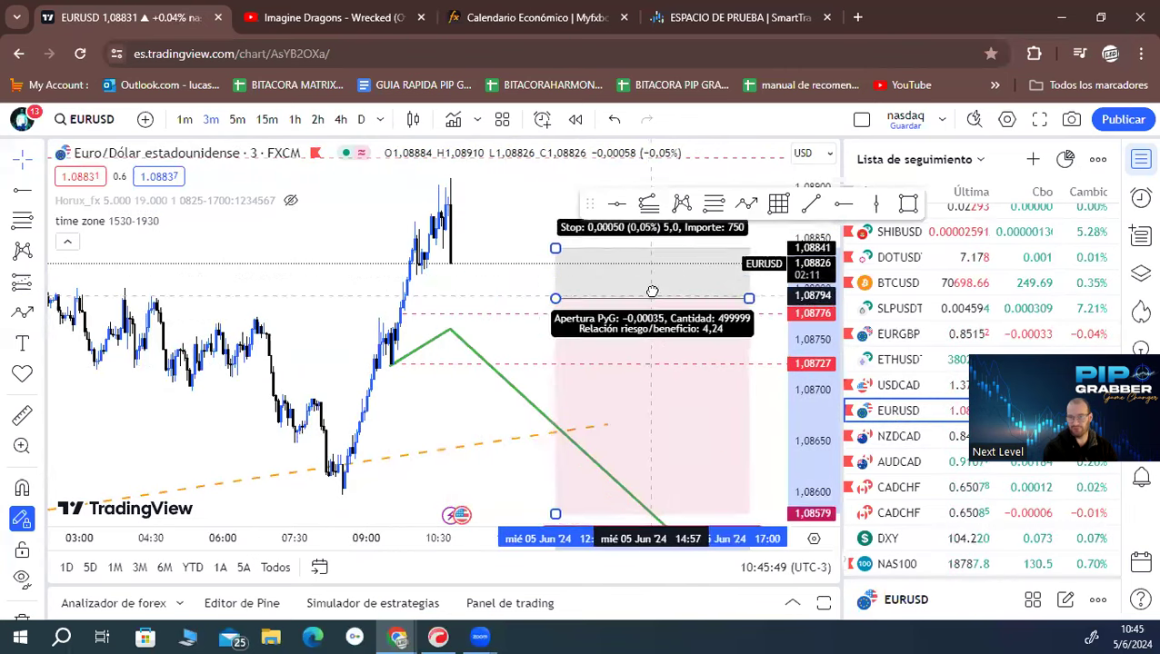
click(428, 295)
drag(489, 296, 476, 275)
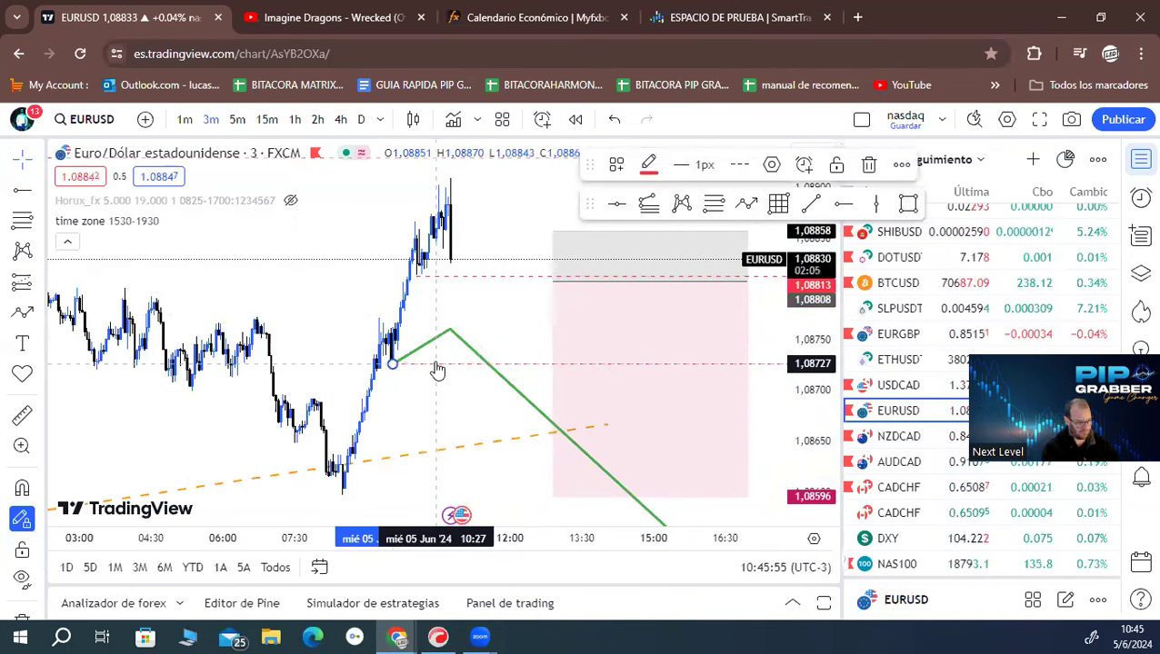
Step: Delete the 1.08727 red ray and the green projection path, and raise the short position's entry to about 1.08858
click(461, 342)
key(Delete)
drag(596, 310, 558, 258)
Step: Draw an orange rectangle from the latest candles just above the 1.08858 entry, spanning about 10:24 to 12:36
click(909, 207)
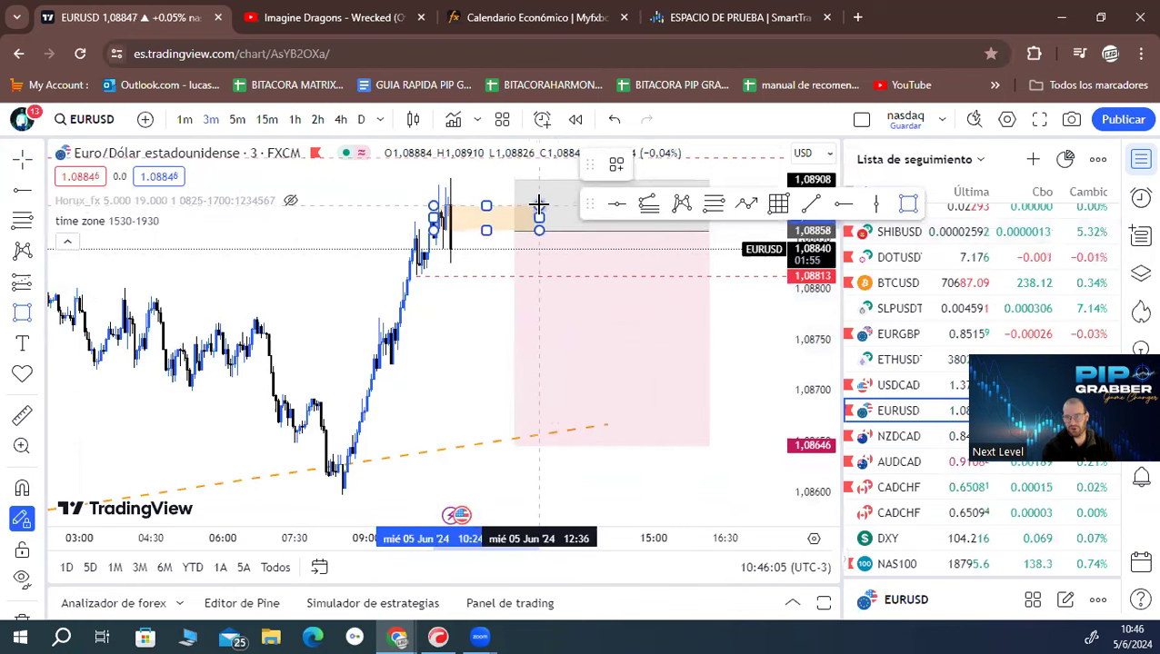
click(540, 207)
click(486, 191)
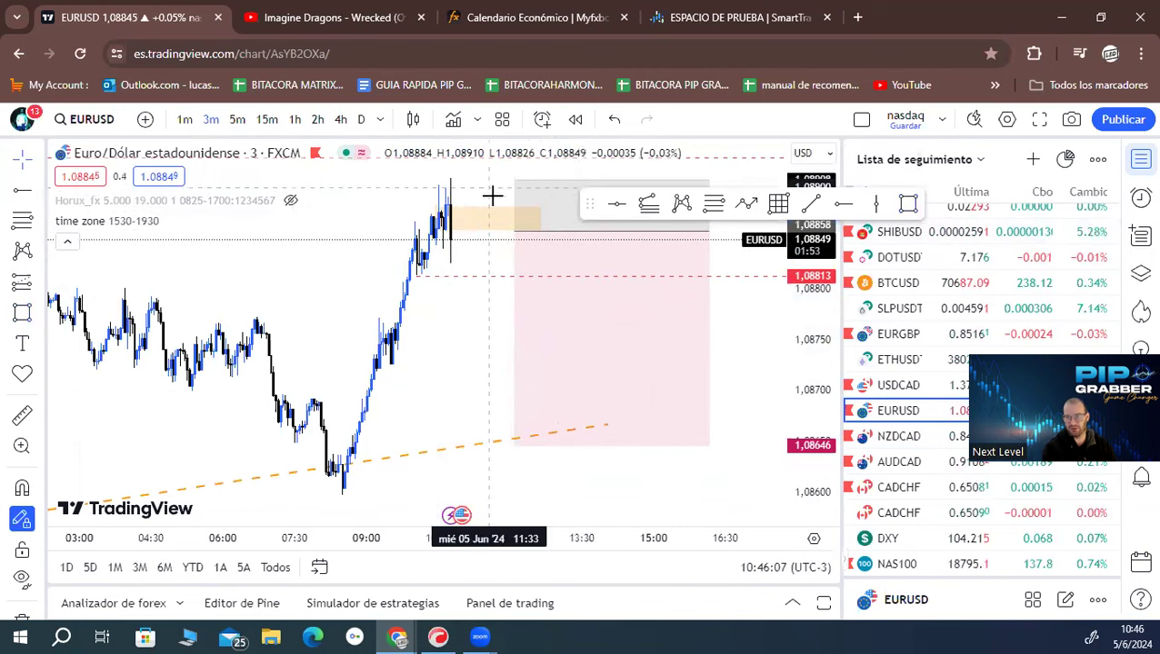
Step: Switch back to SmartTrader's NZD/CAD daily chart and draw a Fibonacci retracement from the September 2023 low at 0.79417 to 0.82178
click(677, 14)
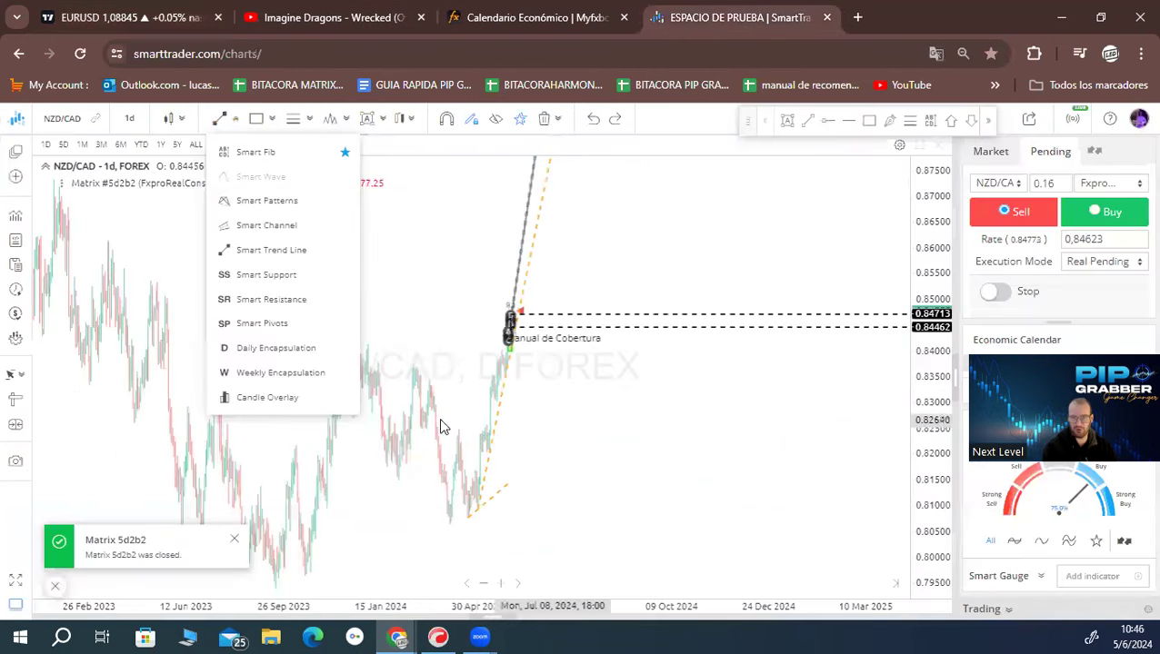
click(264, 154)
click(445, 549)
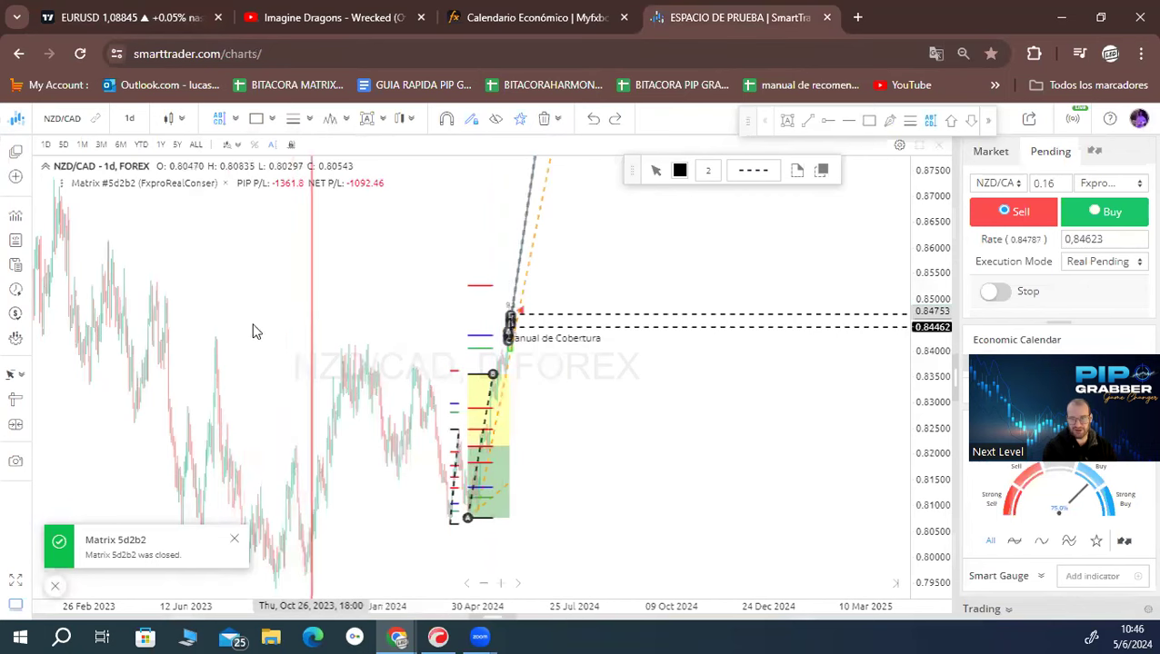
click(277, 597)
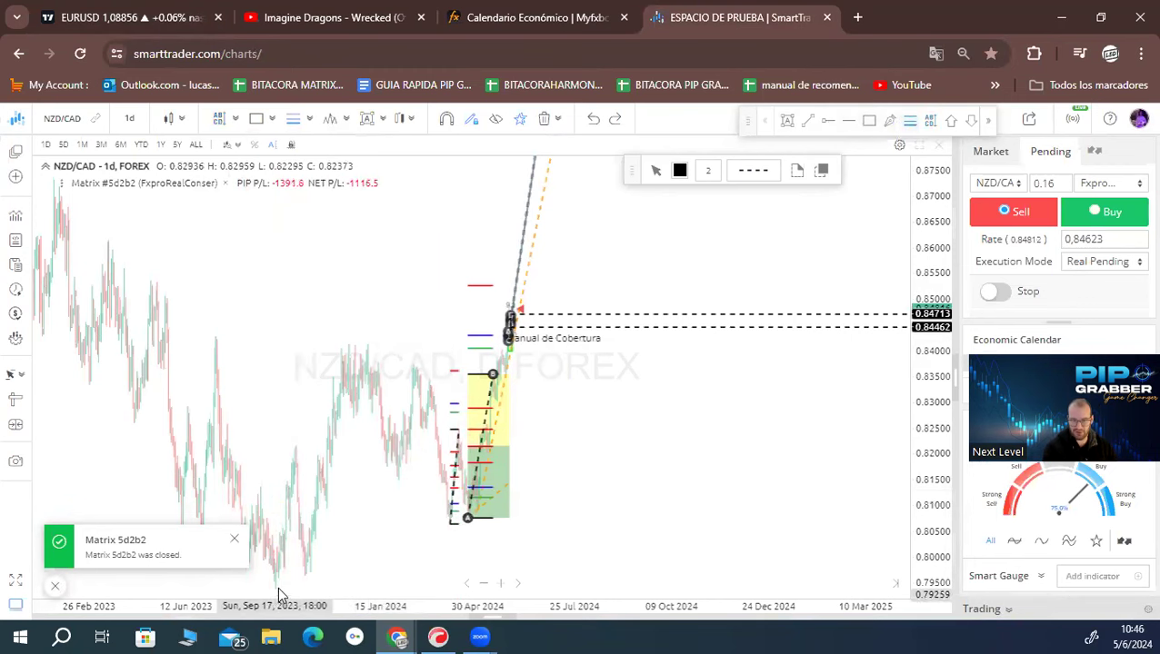
mouse_move(275, 593)
mouse_down()
mouse_move(316, 440)
mouse_move(332, 482)
mouse_up()
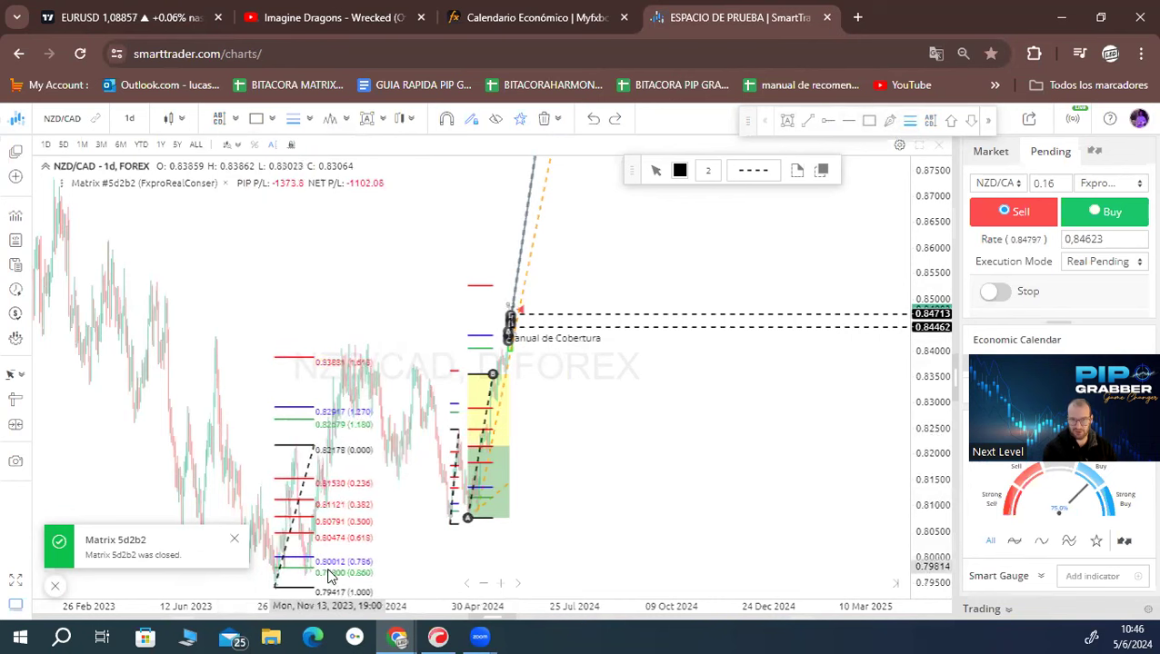
Step: Draw a second Fibonacci retracement from the next low at 0.79668 up to 0.84145 and release the drawing tool
drag(306, 582, 383, 348)
right_click(409, 214)
click(442, 245)
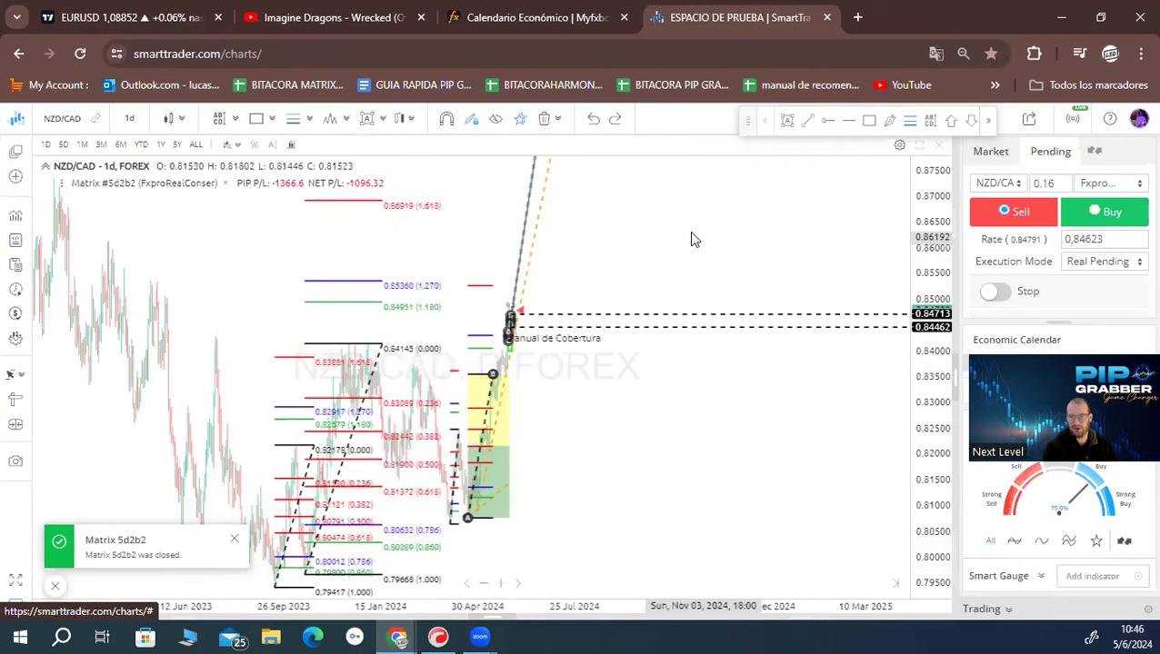
Step: Draw a thin green rectangle at about 0.853 from the mid-2023 peak to about 9 July 2024 and release the tool
click(870, 122)
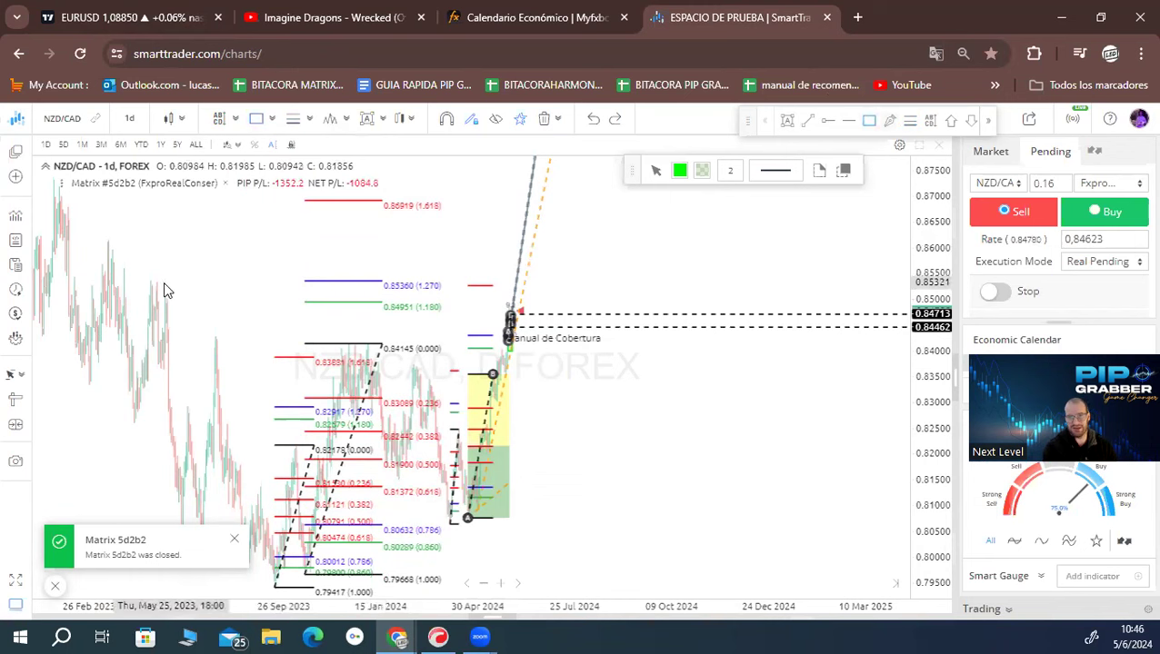
mouse_move(144, 283)
mouse_down()
mouse_move(474, 300)
mouse_move(509, 284)
mouse_move(557, 292)
mouse_up()
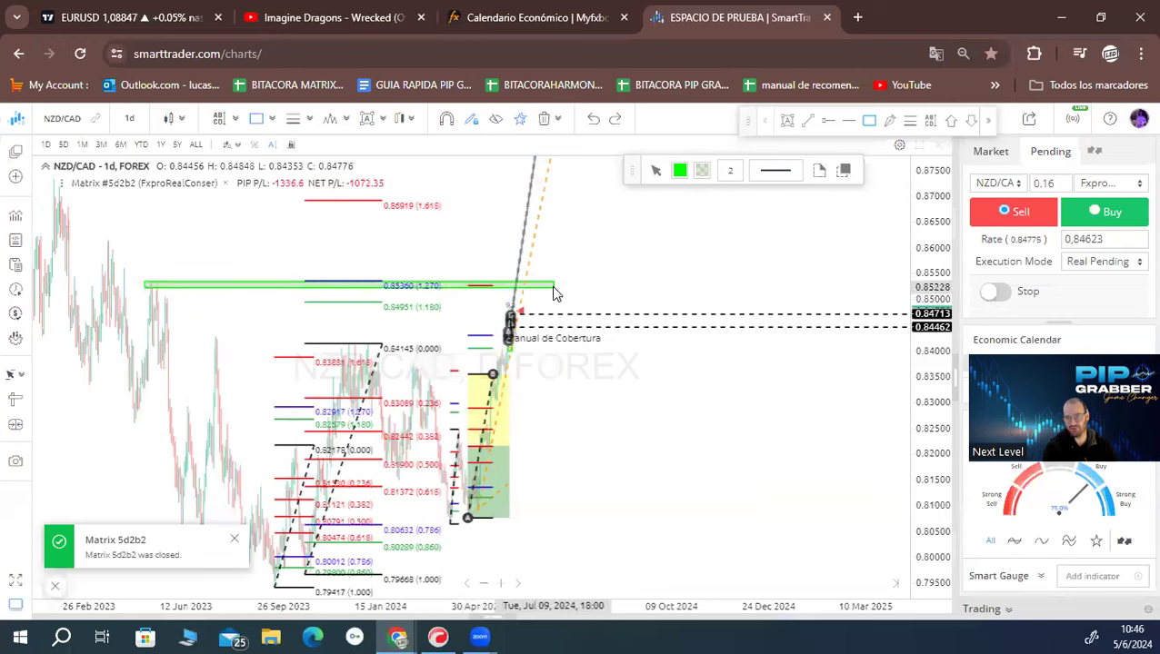
right_click(278, 272)
click(332, 236)
click(188, 286)
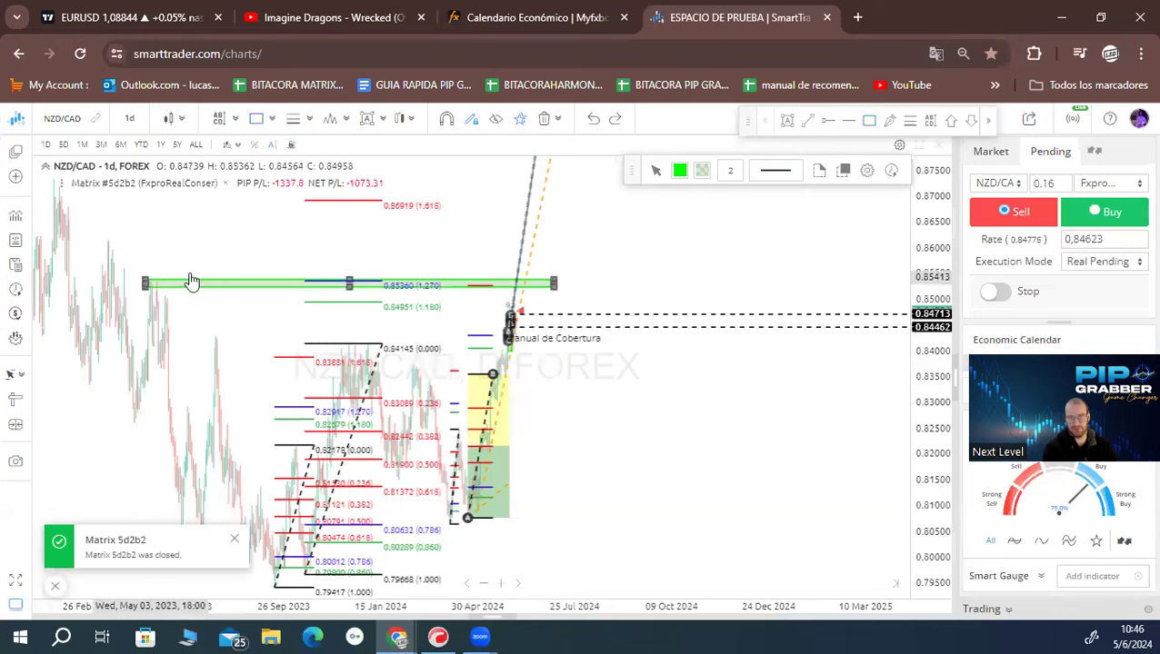
click(549, 261)
scroll(574, 331, up, 5)
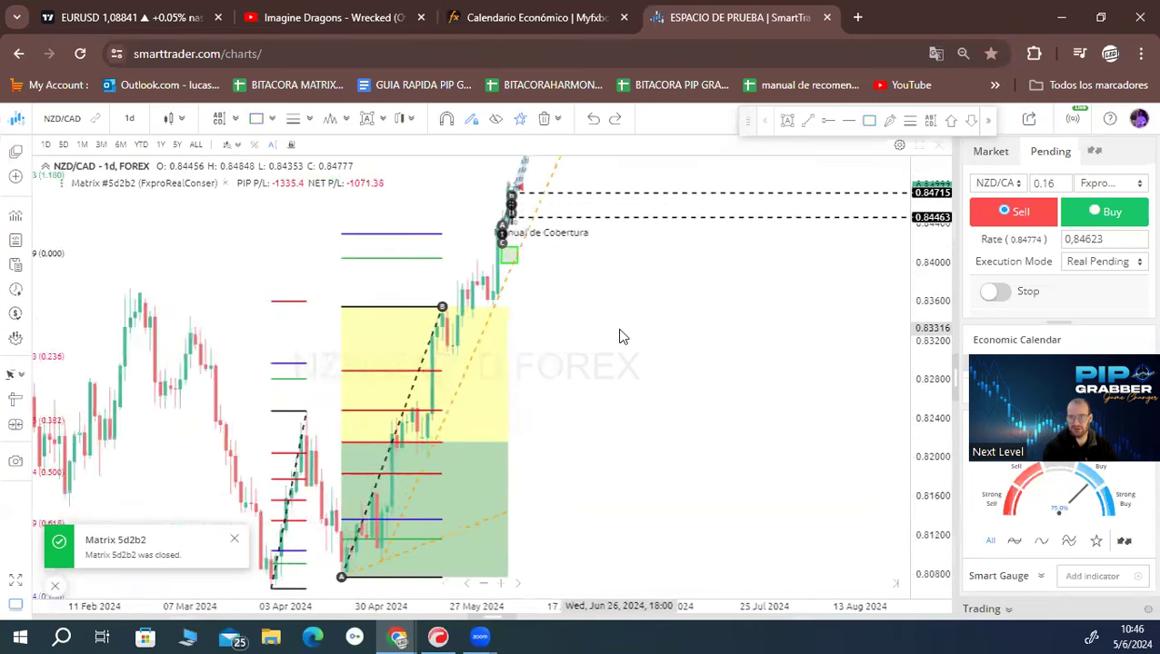
scroll(621, 338, down, 5)
scroll(638, 371, up, 3)
mouse_move(633, 370)
mouse_down()
mouse_move(785, 339)
mouse_move(909, 261)
mouse_move(832, 322)
mouse_move(714, 352)
mouse_up()
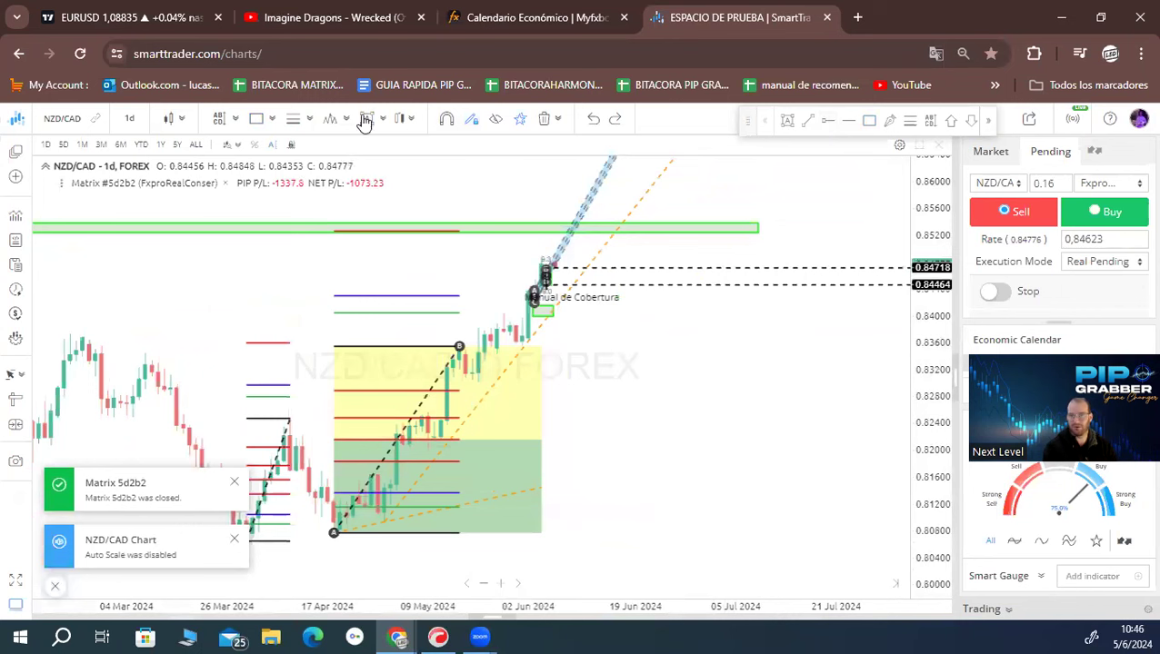
click(333, 121)
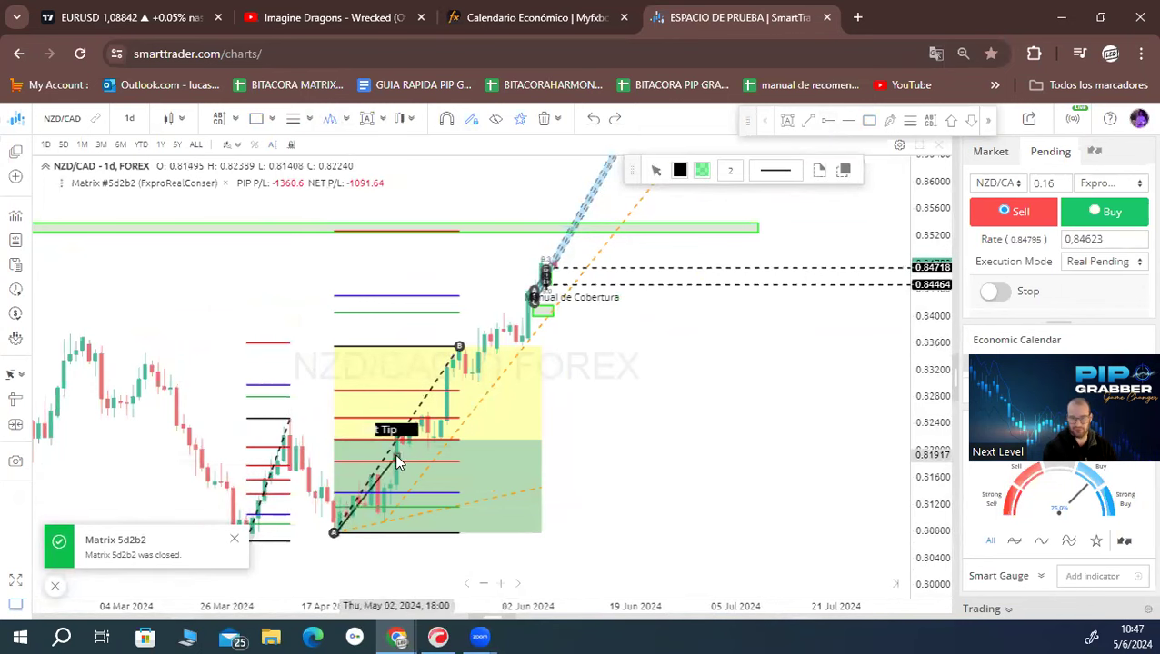
right_click(400, 209)
click(460, 240)
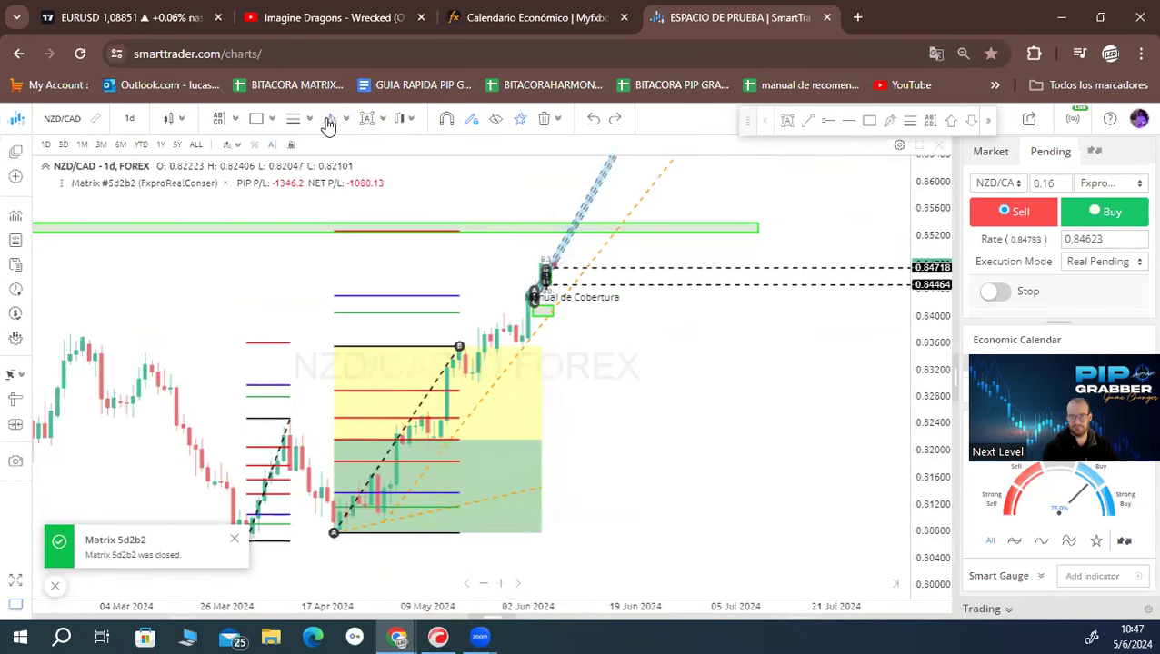
Step: Try to draw a Kings Crown pattern through the April to June swings, ending point D near 0.833 around 12 June
click(329, 123)
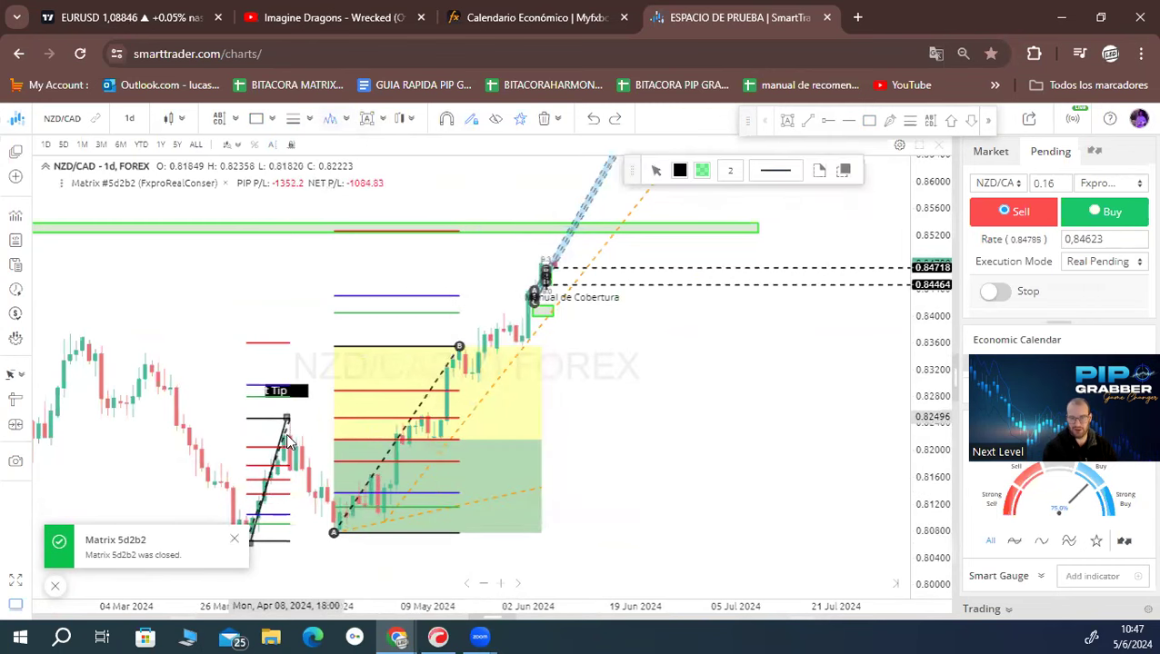
click(335, 529)
click(459, 347)
click(477, 385)
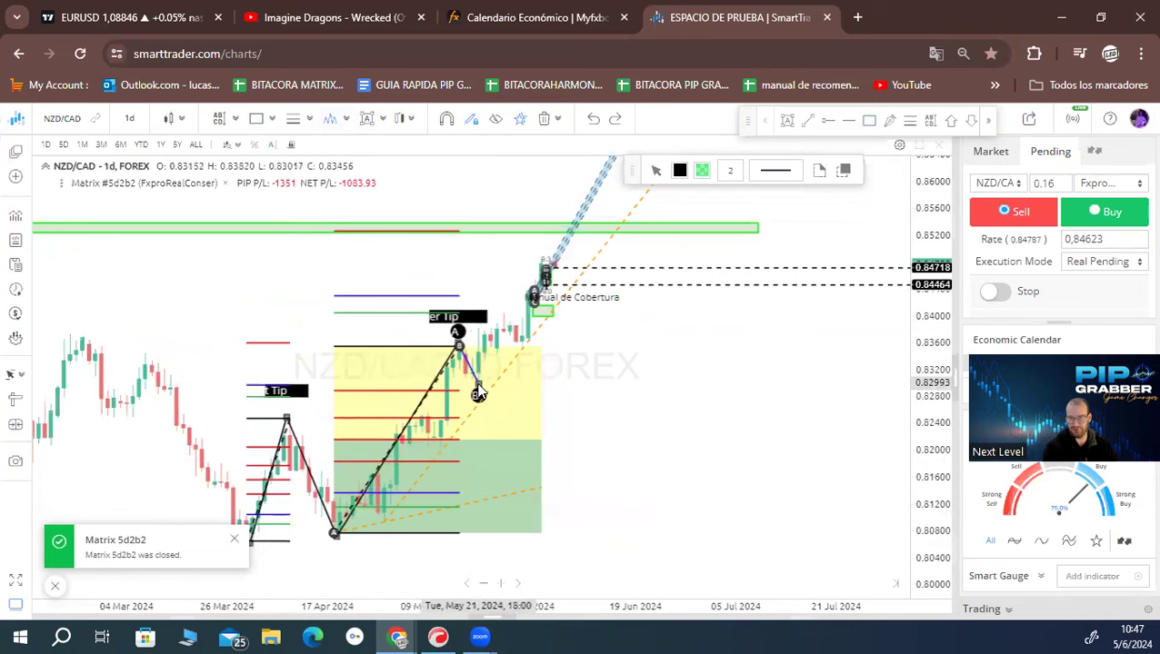
click(531, 289)
click(591, 370)
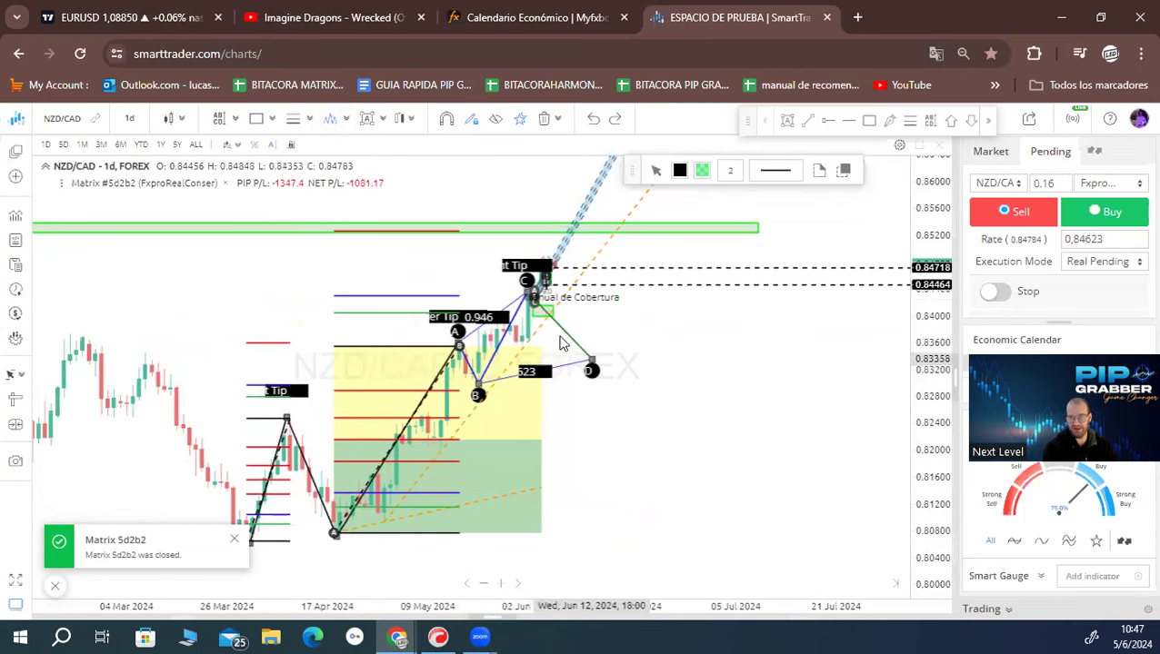
drag(591, 369, 587, 364)
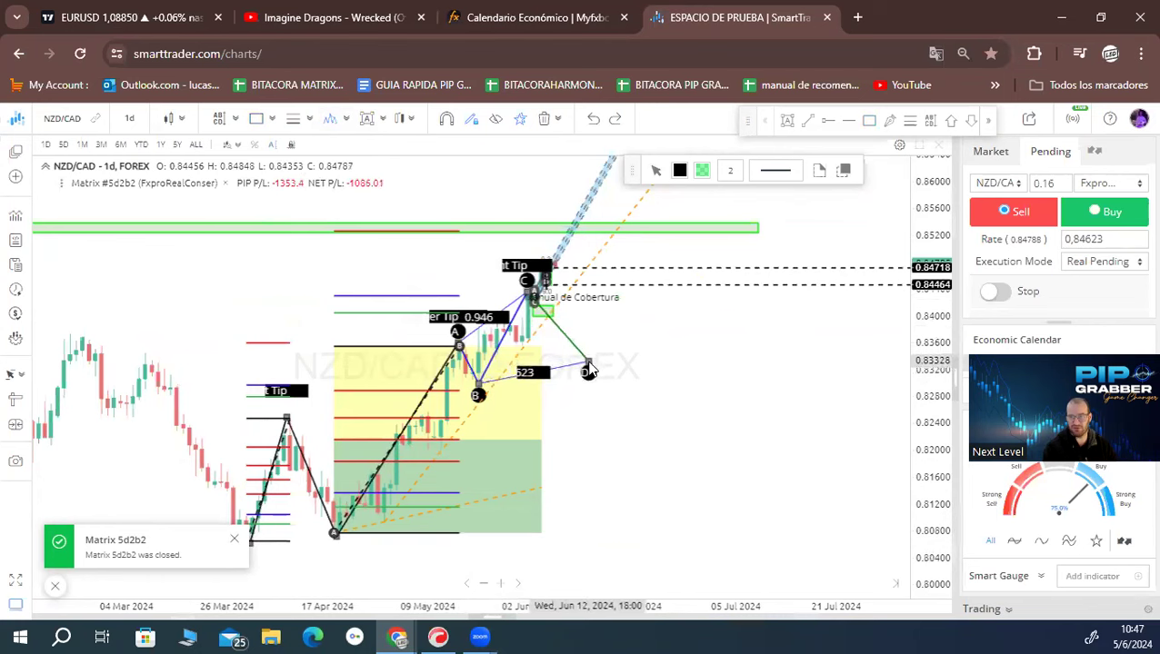
click(589, 368)
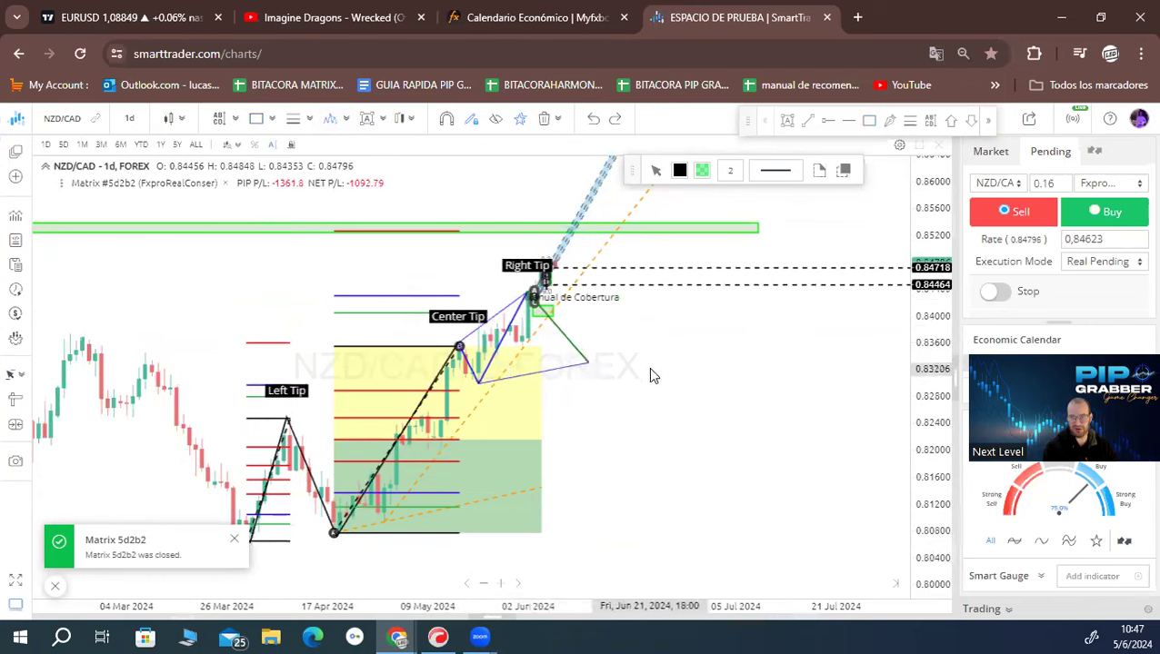
right_click(622, 338)
click(602, 331)
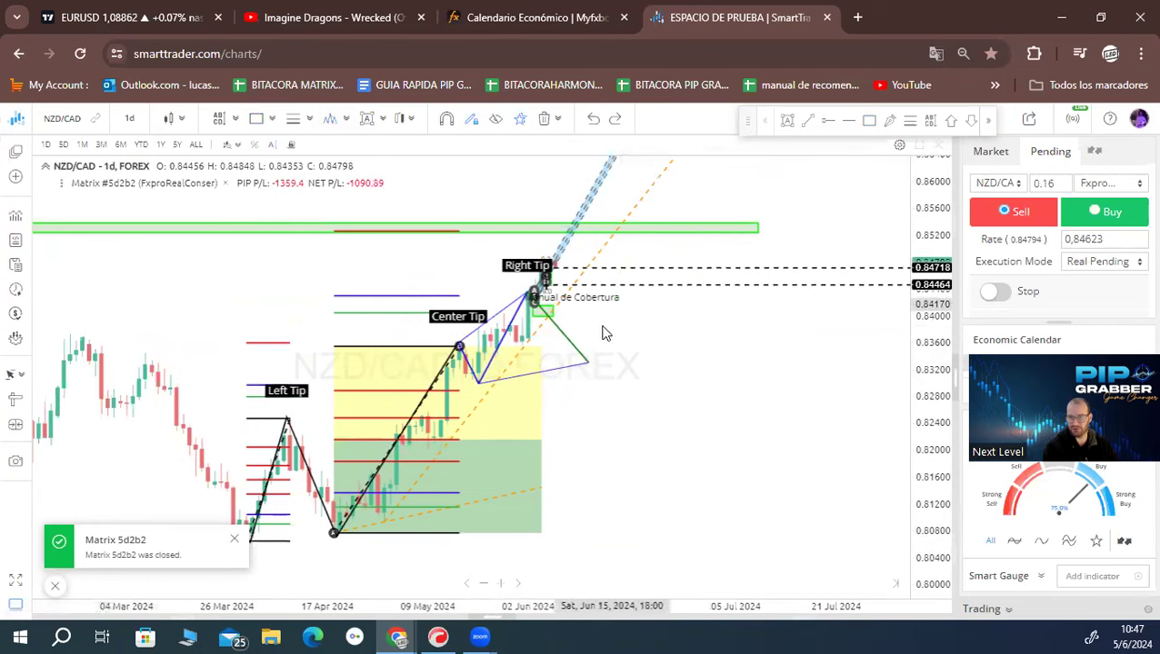
Step: Delete the Kings Crown pattern from the daily chart
click(575, 364)
click(578, 357)
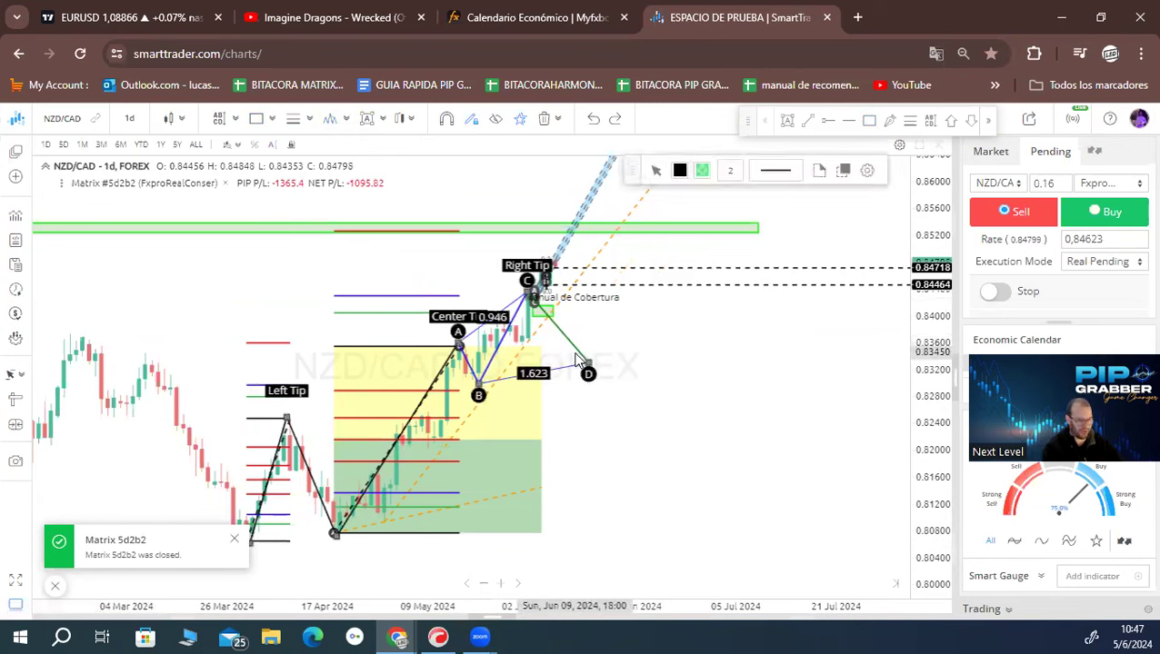
key(Delete)
Step: Draw an Elliott Wave from the early April low through the April and May swings, placing wave 5 at about 0.844 around 4 June
click(347, 119)
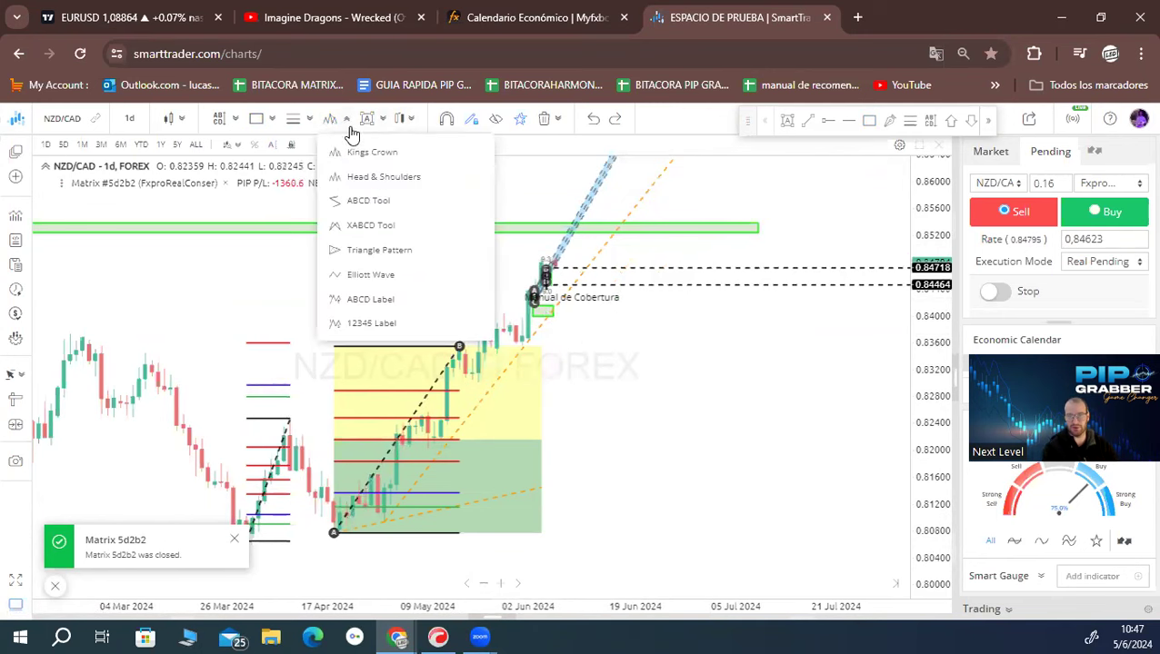
click(371, 278)
click(248, 542)
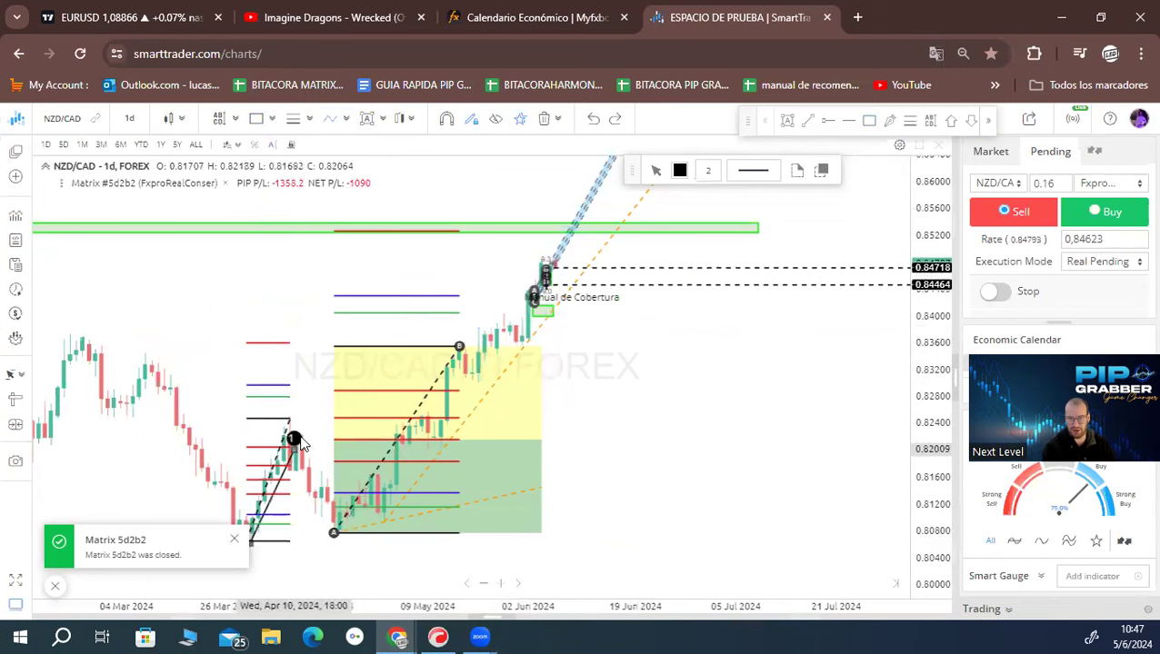
click(289, 423)
click(332, 530)
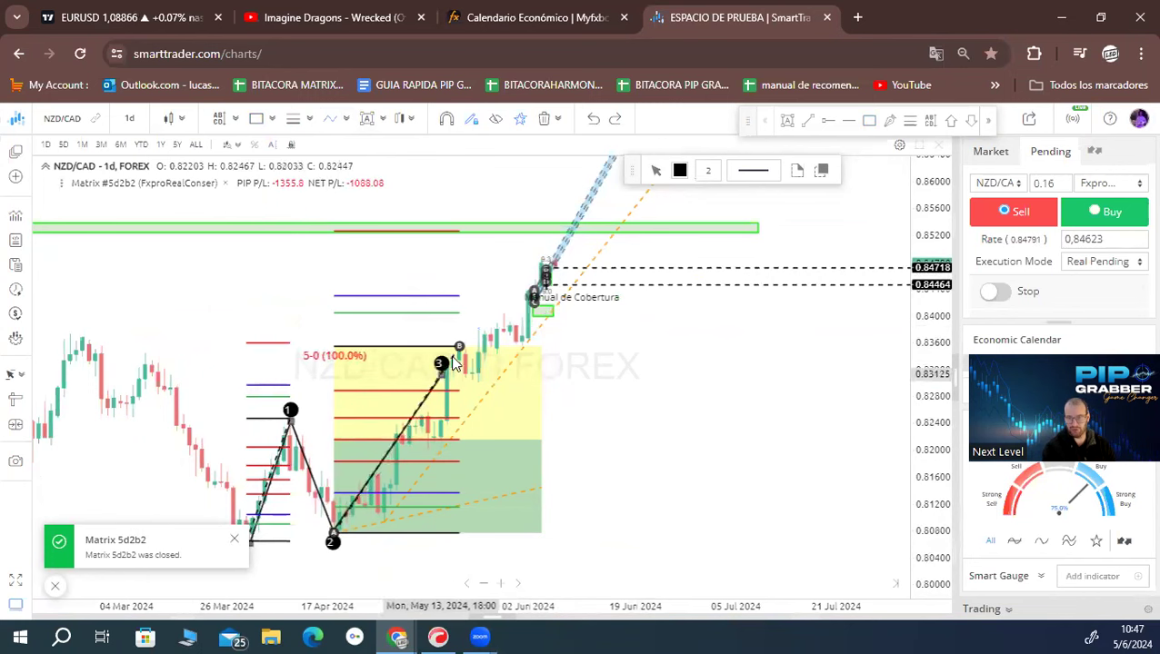
click(459, 349)
click(474, 385)
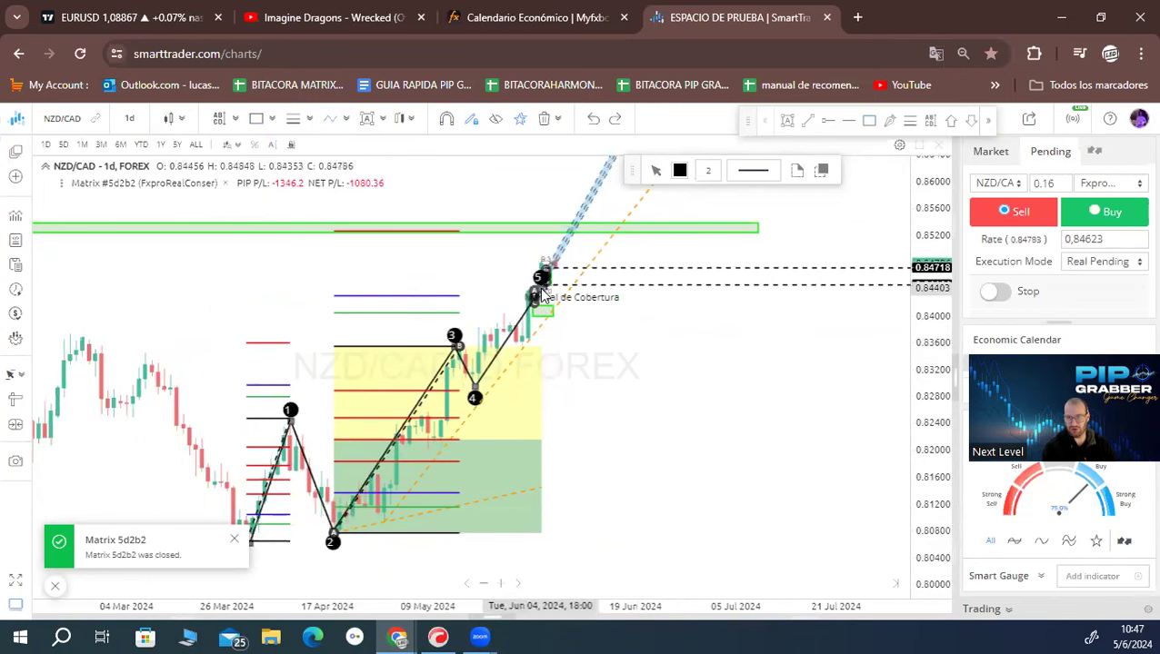
click(537, 289)
Step: Sketch a freehand projection from wave 5 down to about 0.838, up to about 0.842, and down to about 0.827 around 2 July
click(891, 123)
mouse_move(554, 272)
mouse_down()
mouse_move(599, 331)
mouse_move(640, 306)
mouse_move(718, 411)
mouse_up()
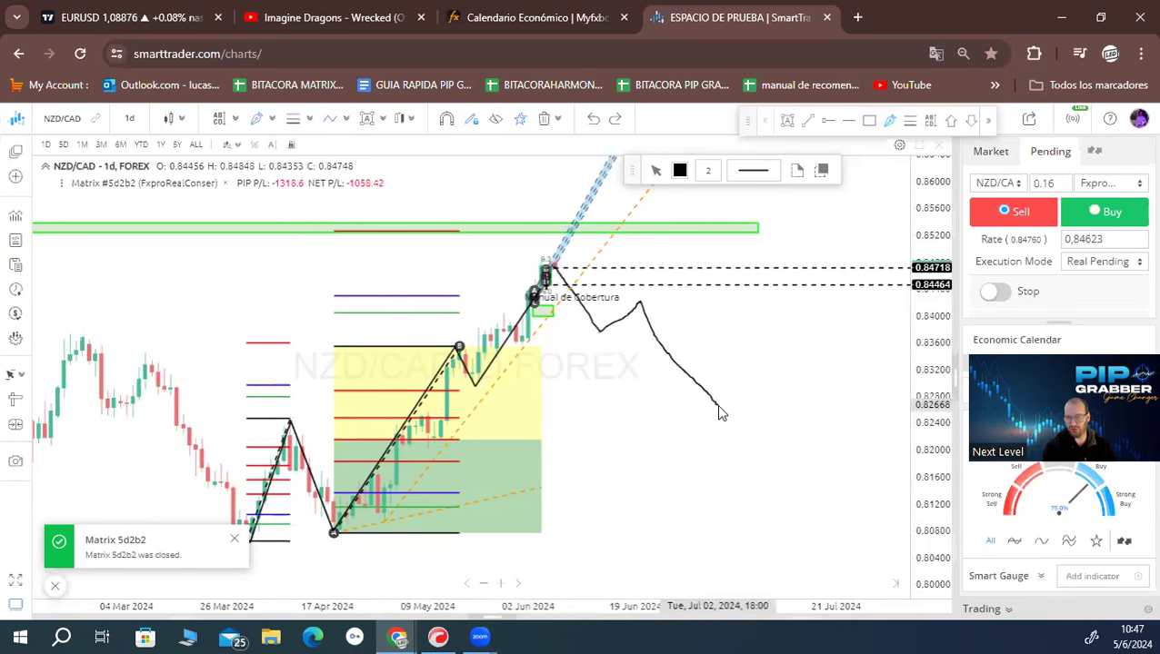
Step: Sketch a freehand level at about 0.829 from early May to about 28 June, and add a green horizontal line at 0.83054
drag(464, 387, 652, 387)
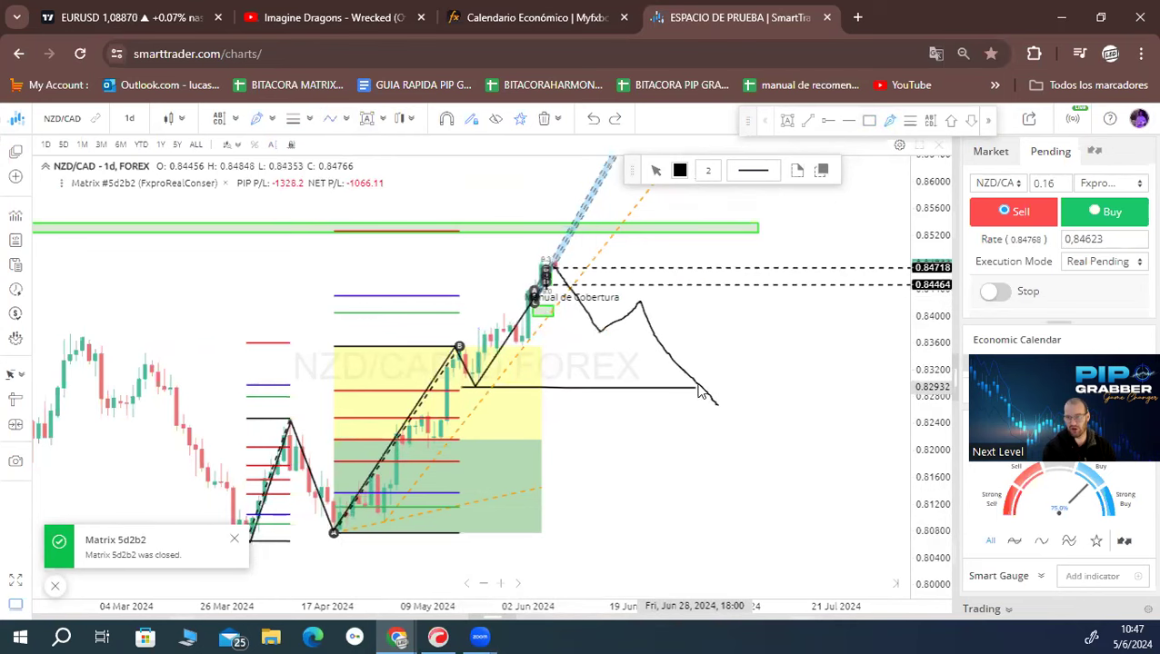
right_click(738, 205)
click(775, 235)
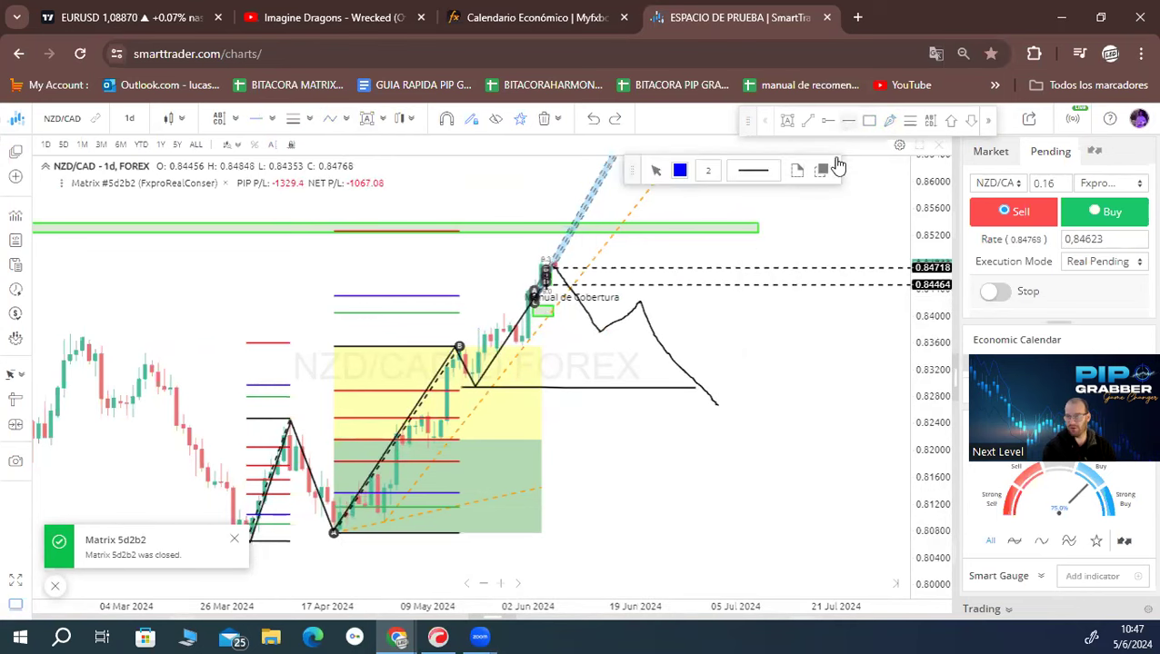
click(678, 172)
click(723, 229)
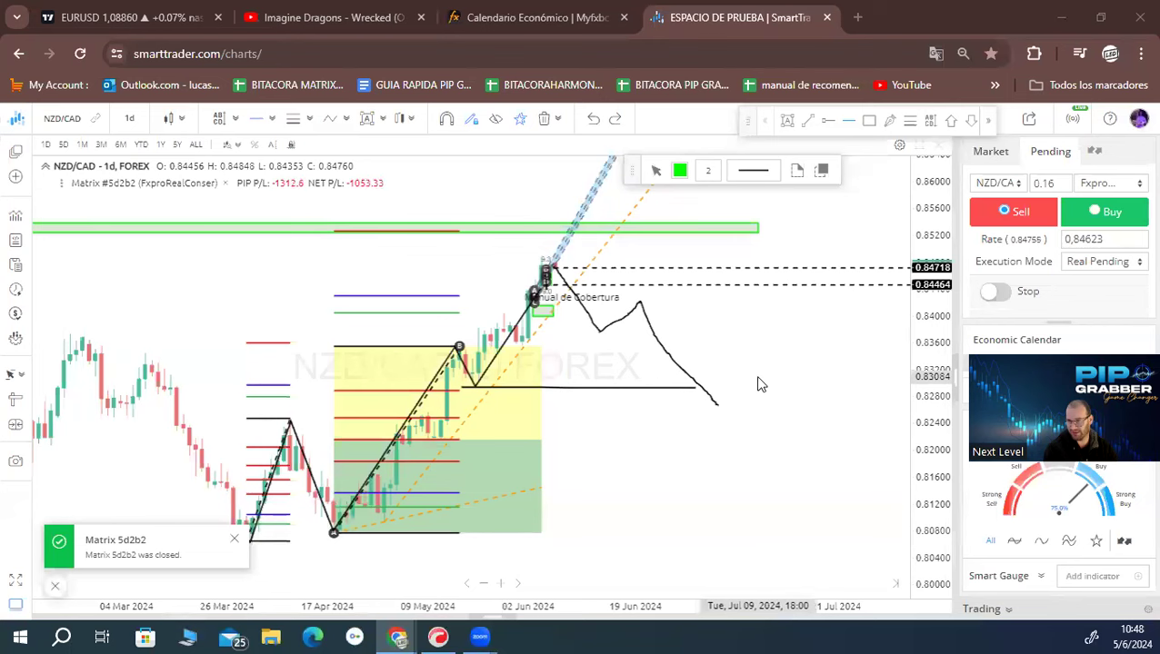
right_click(746, 437)
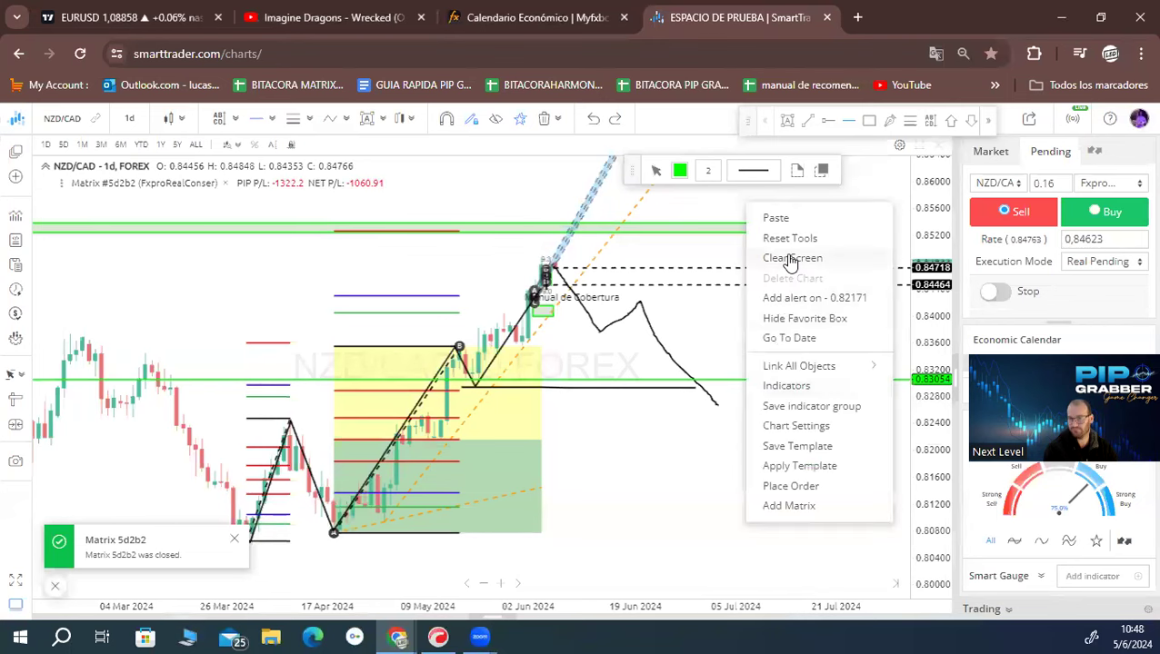
key(Escape)
Step: Draw a larger Elliott Wave from the September 2023 low, with wave 4 at the early April 2024 low and wave 5 at about 0.853
scroll(544, 432, down, 2)
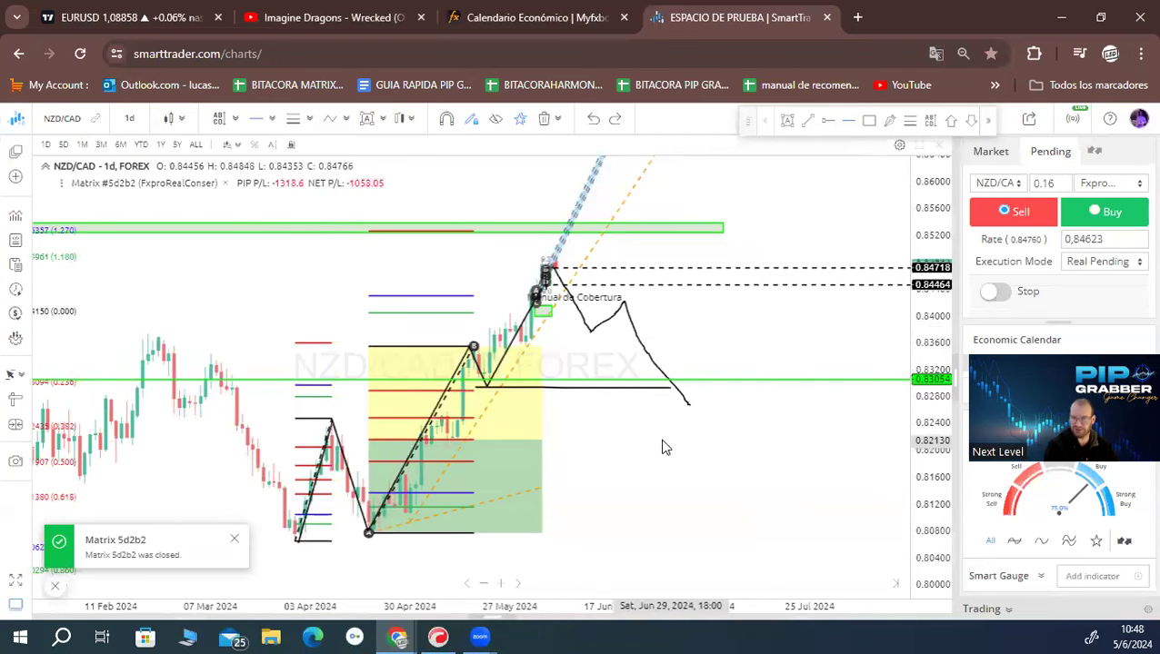
scroll(652, 453, left, 2)
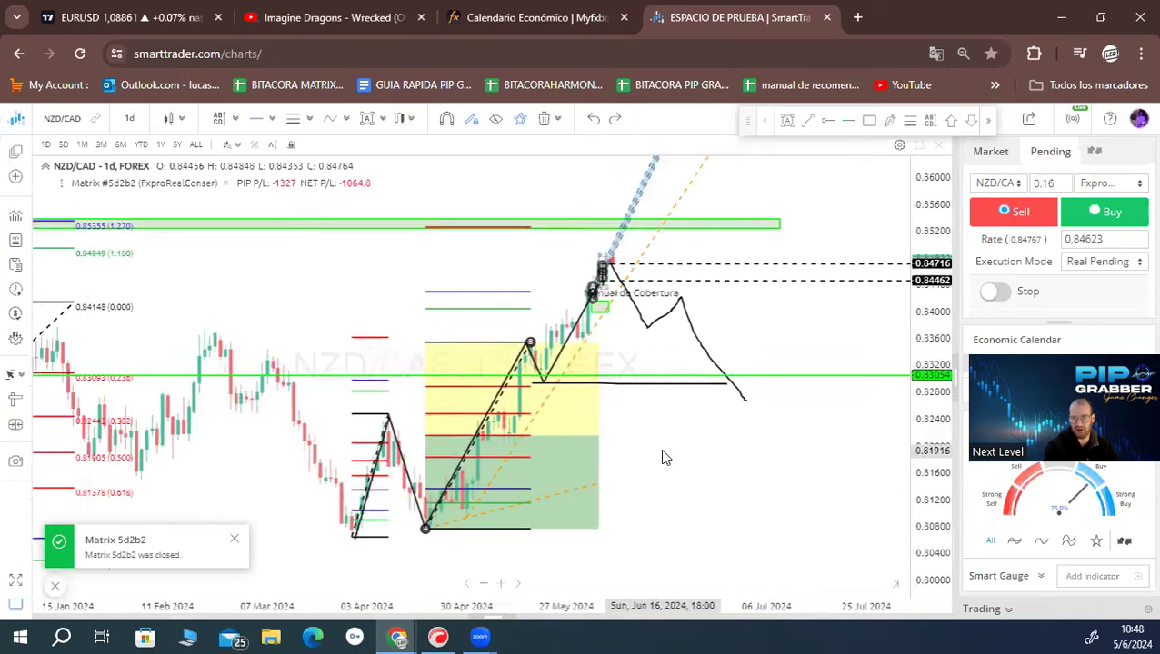
scroll(663, 454, down, 3)
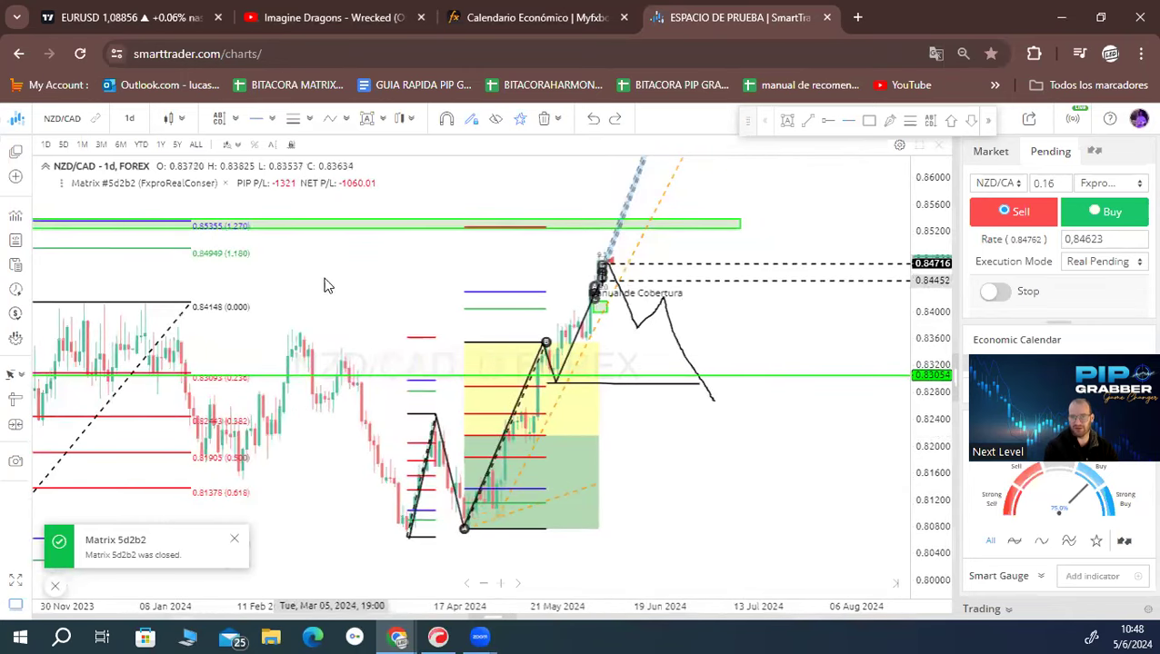
drag(327, 285, 477, 340)
scroll(477, 341, down, 3)
drag(931, 281, 932, 313)
scroll(596, 341, down, 2)
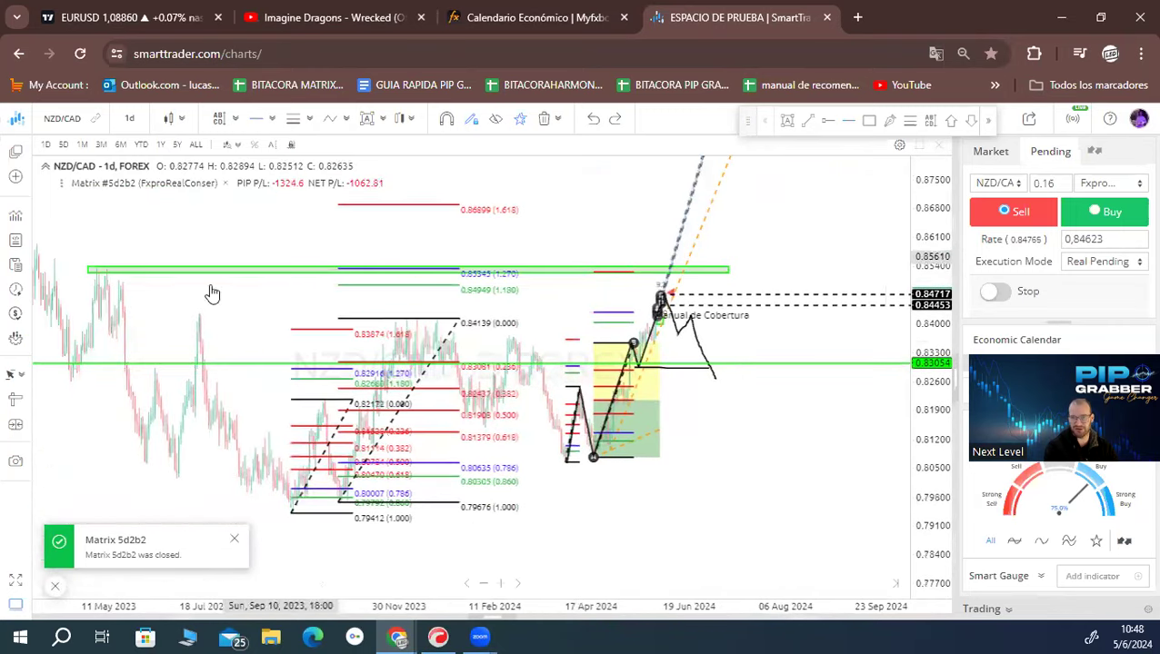
click(329, 119)
click(292, 512)
click(319, 398)
click(340, 511)
click(415, 307)
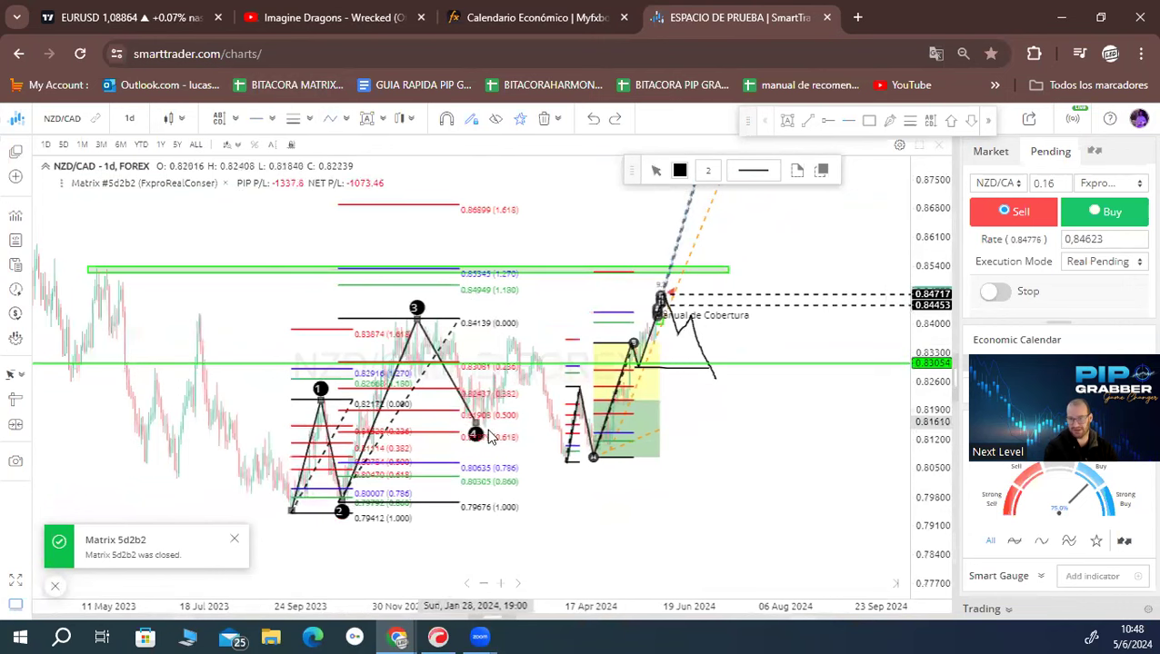
click(570, 475)
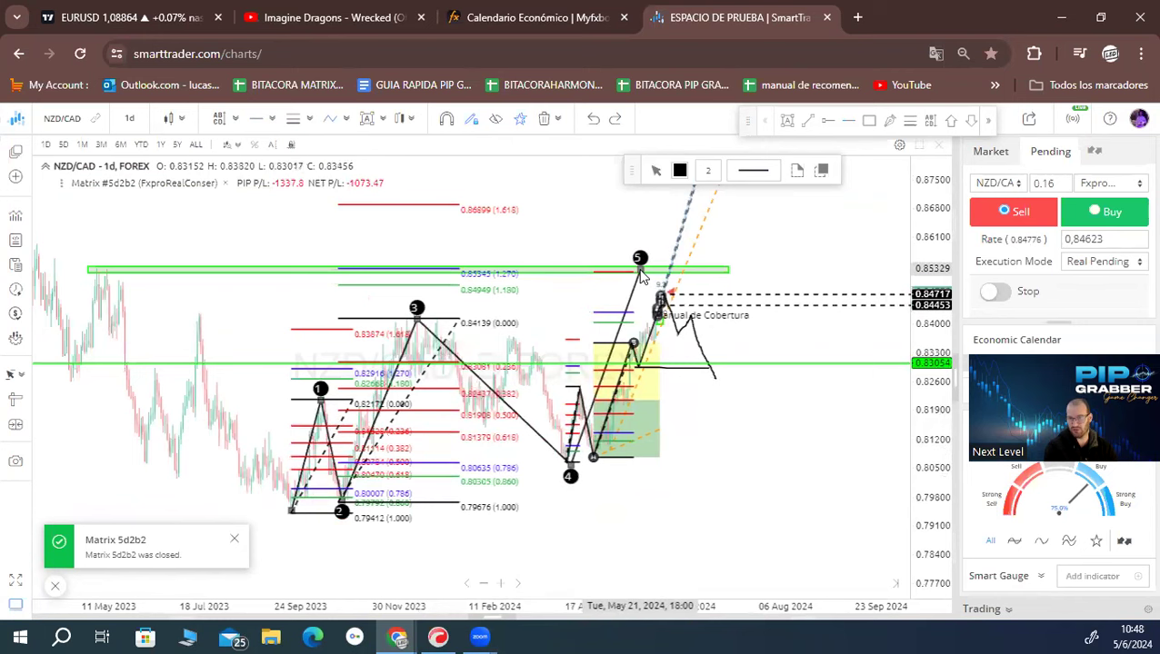
click(640, 272)
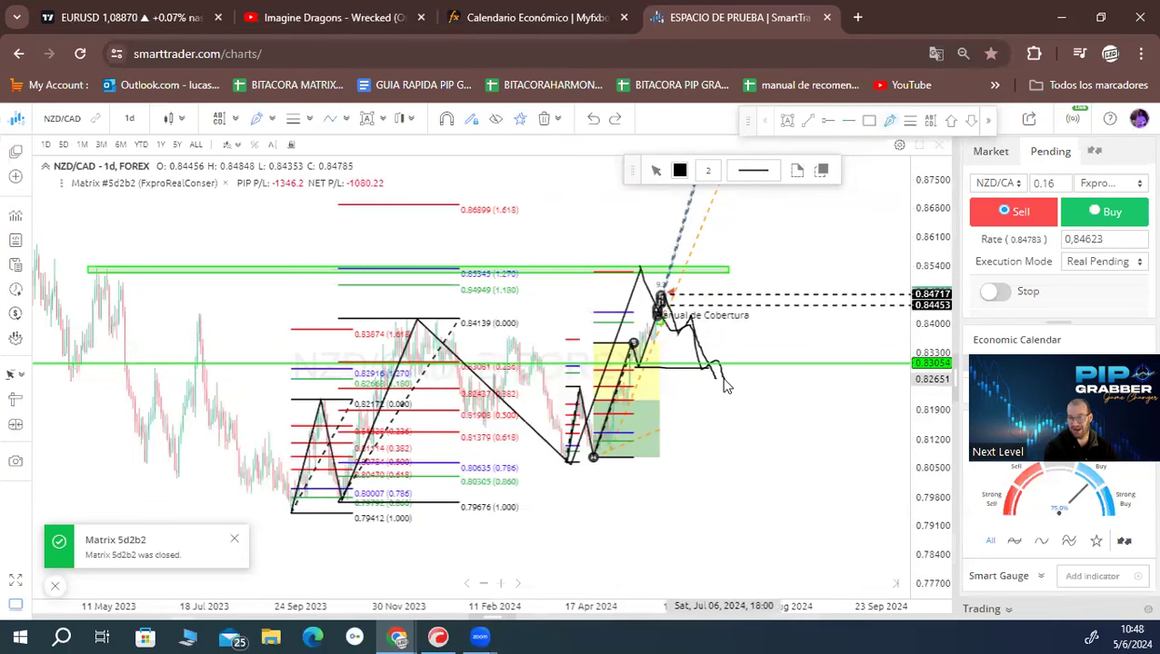
Step: Sketch a freehand horizontal level at about 0.807 from the second April low across to about 23 September
drag(593, 457, 881, 460)
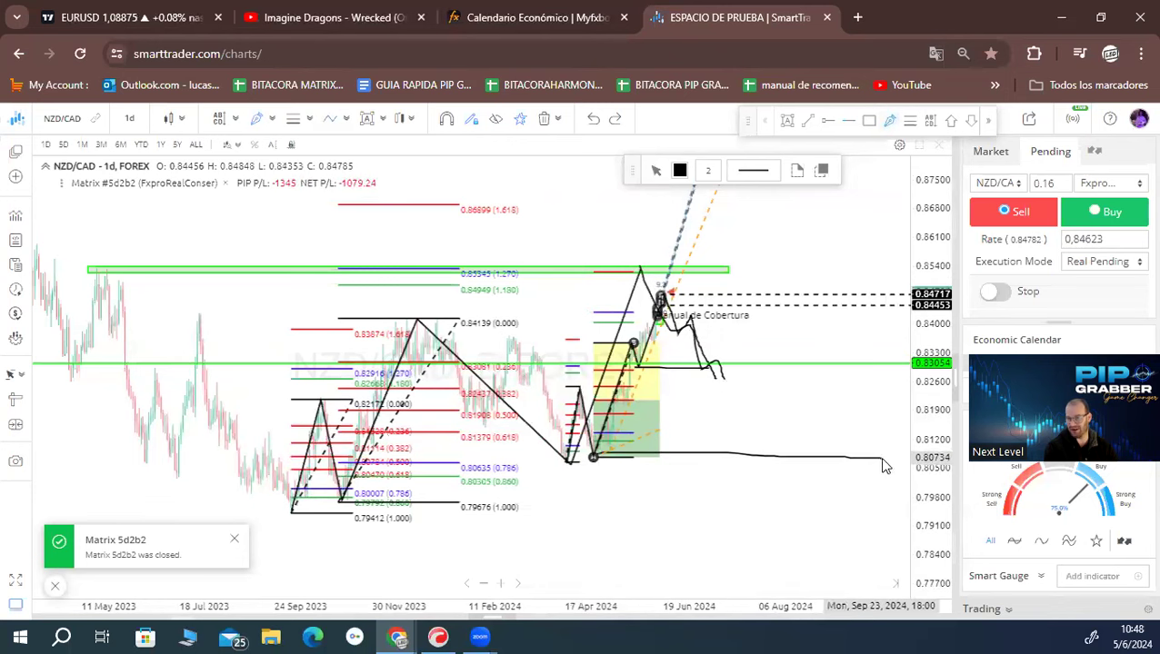